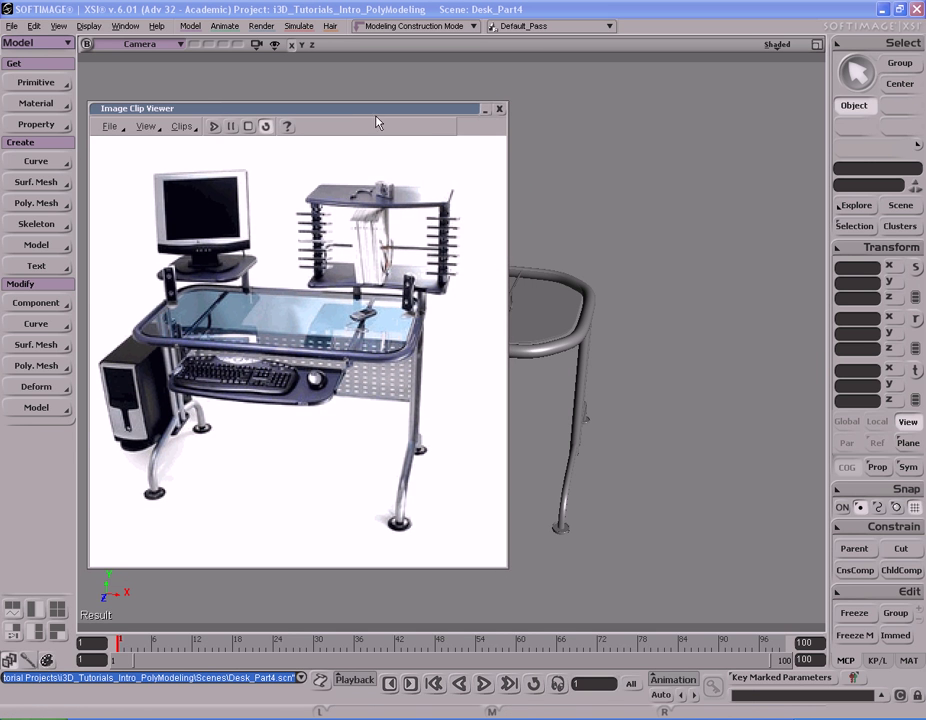
Step: Compare the desk model with the reference photo and collapse the Image Clip Viewer to its title bar
{"action": "left_click_drag", "start_coordinate": [377, 128], "coordinate": [375, 78]}
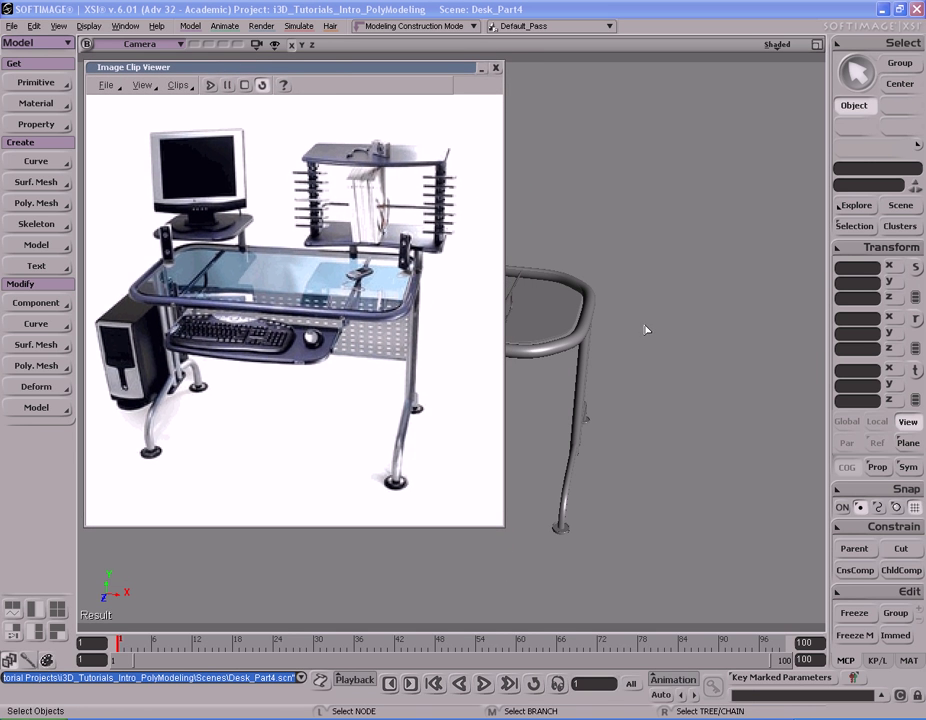
{"action": "key", "text": "s"}
{"action": "left_click_drag", "start_coordinate": [608, 348], "coordinate": [649, 343]}
{"action": "right_click_drag", "start_coordinate": [649, 343], "coordinate": [618, 341]}
{"action": "left_click_drag", "start_coordinate": [618, 341], "coordinate": [668, 300]}
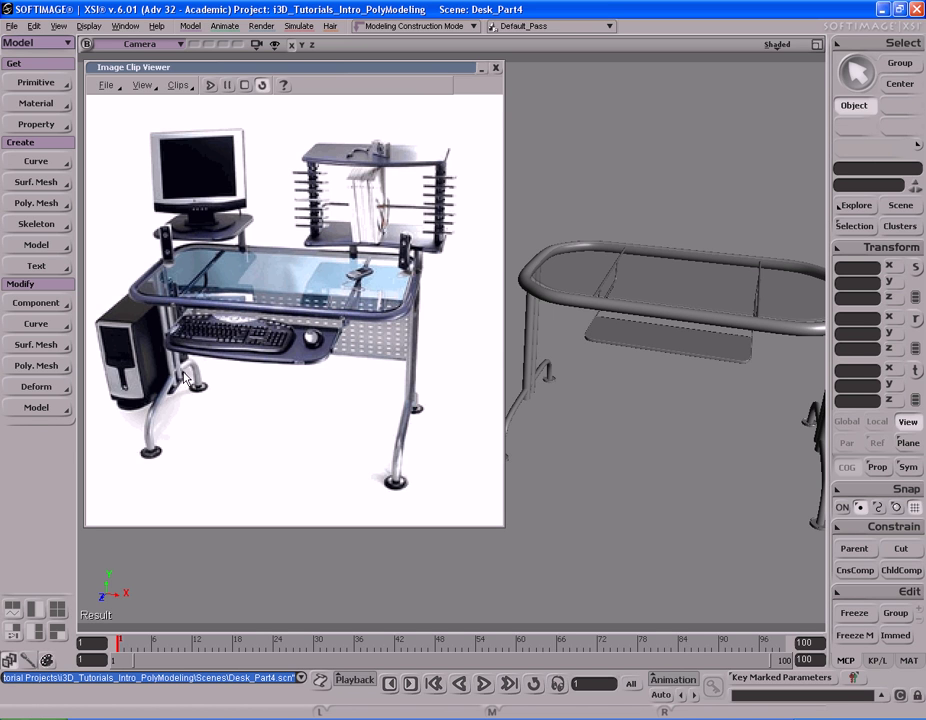
{"action": "double_click", "coordinate": [406, 69]}
{"action": "key", "text": "s"}
{"action": "left_click_drag", "start_coordinate": [550, 310], "coordinate": [380, 305]}
{"action": "right_click_drag", "start_coordinate": [380, 305], "coordinate": [585, 302]}
{"action": "middle_click_drag", "start_coordinate": [585, 302], "coordinate": [493, 331]}
{"action": "right_click_drag", "start_coordinate": [493, 331], "coordinate": [476, 339]}
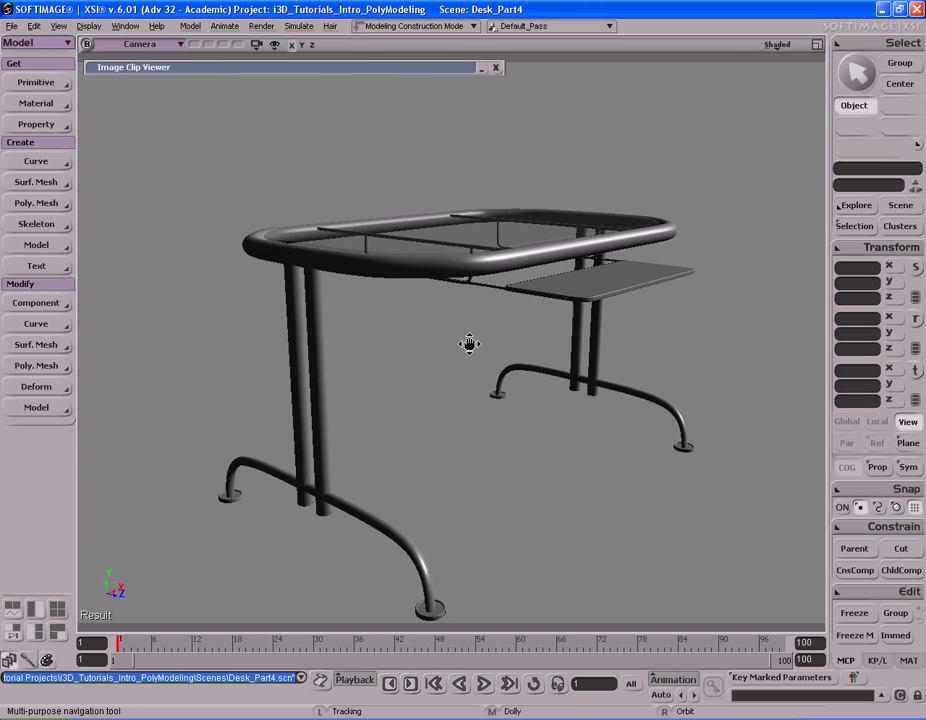
{"action": "left_click_drag", "start_coordinate": [476, 339], "coordinate": [506, 312]}
Step: Select the desk's leg frames, posts and feet, isolate them in the maximized Top view, and clear the selection
{"action": "key", "text": "space"}
{"action": "left_click_drag", "start_coordinate": [288, 405], "coordinate": [422, 505]}
{"action": "left_click_drag", "start_coordinate": [242, 399], "coordinate": [506, 568], "text": "shift"}
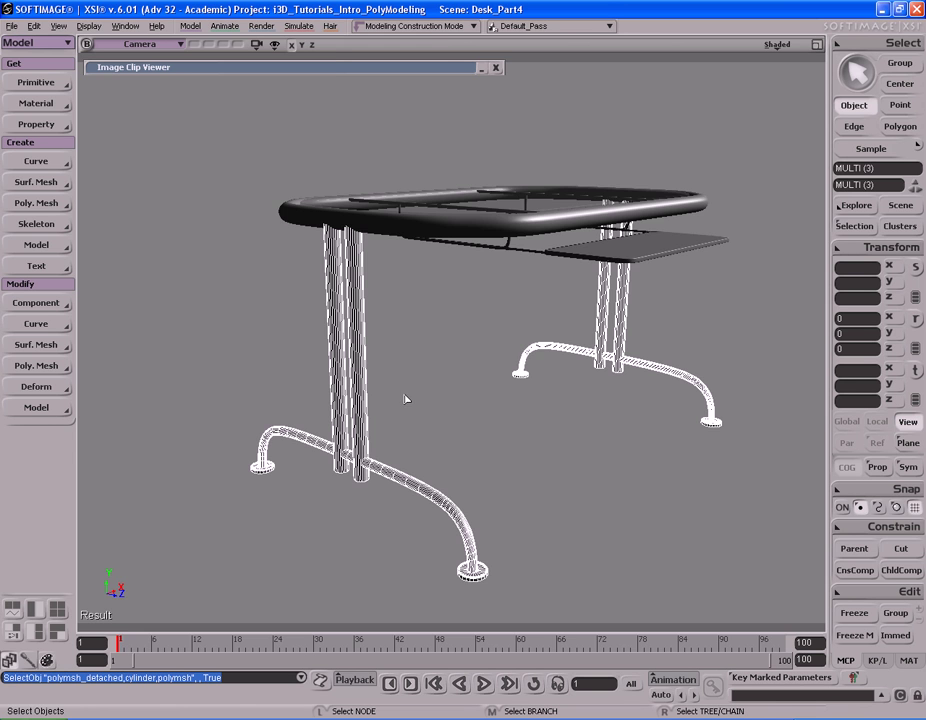
{"action": "key", "text": "F12"}
{"action": "key", "text": "F12"}
{"action": "key", "text": "f"}
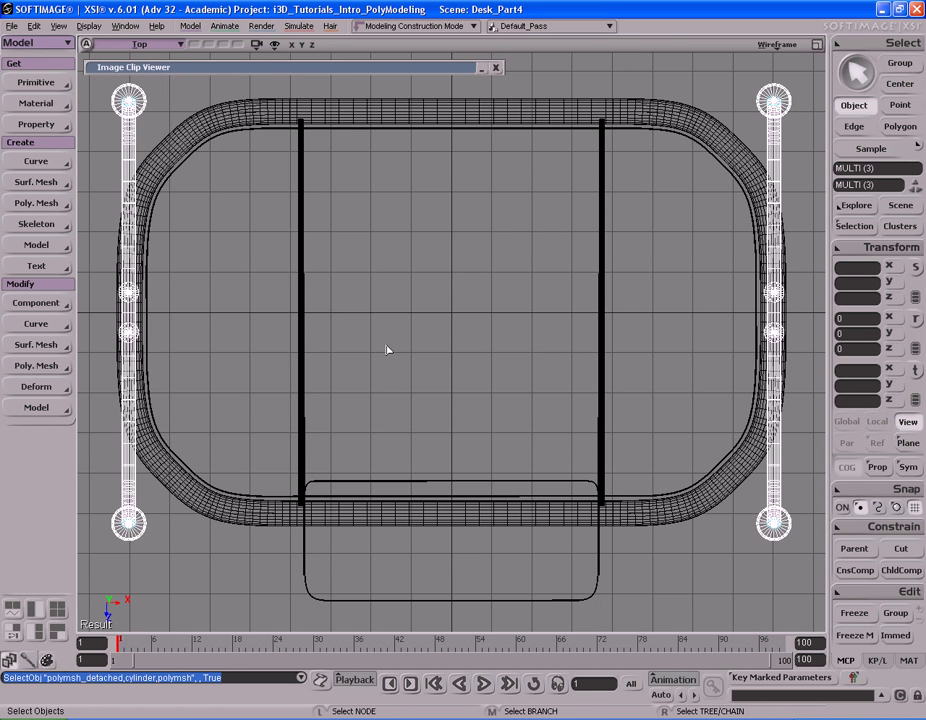
{"action": "left_click", "coordinate": [256, 44]}
{"action": "mouse_move", "coordinate": [271, 158]}
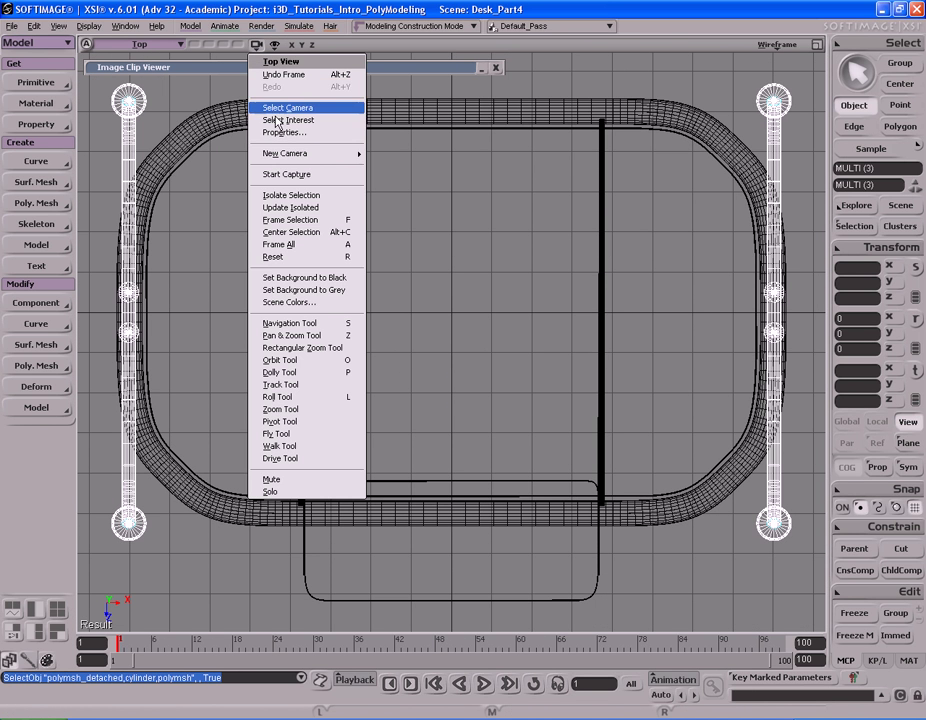
{"action": "left_click", "coordinate": [281, 196]}
{"action": "key", "text": "s"}
{"action": "left_click_drag", "start_coordinate": [286, 382], "coordinate": [770, 432]}
{"action": "middle_click_drag", "start_coordinate": [770, 432], "coordinate": [519, 426]}
{"action": "left_click_drag", "start_coordinate": [519, 426], "coordinate": [312, 428]}
{"action": "middle_click_drag", "start_coordinate": [498, 420], "coordinate": [504, 428]}
{"action": "left_click", "coordinate": [537, 364]}
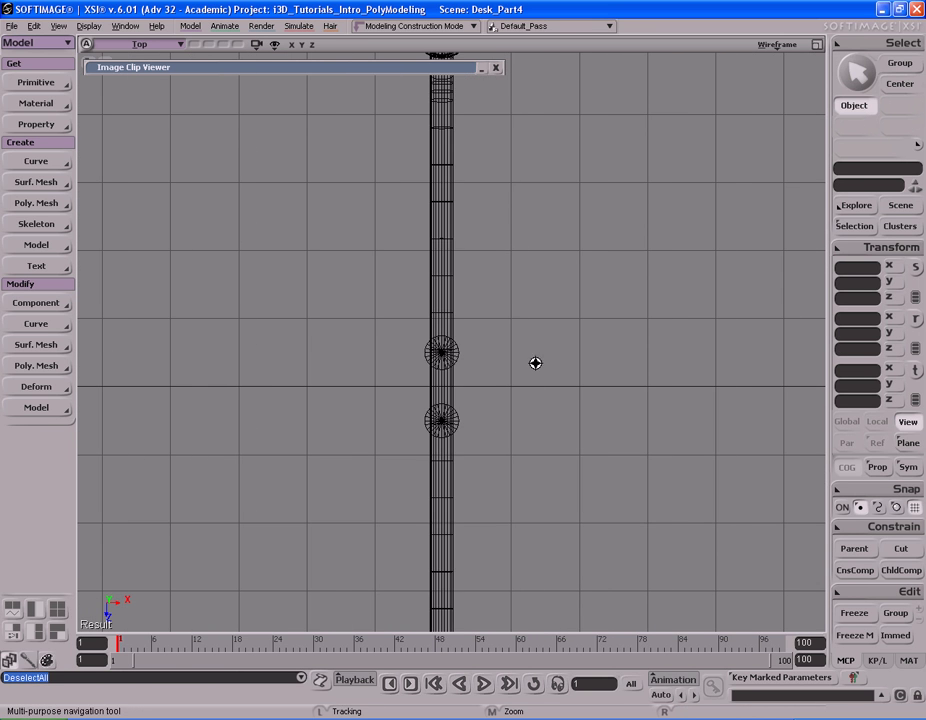
Step: Draw a cubic curve by CVs from beside the leg posts, around the front post, and into a wide U ending near the X axis line
{"action": "key", "text": "s"}
{"action": "left_click_drag", "start_coordinate": [559, 414], "coordinate": [517, 372]}
{"action": "left_click", "coordinate": [55, 161]}
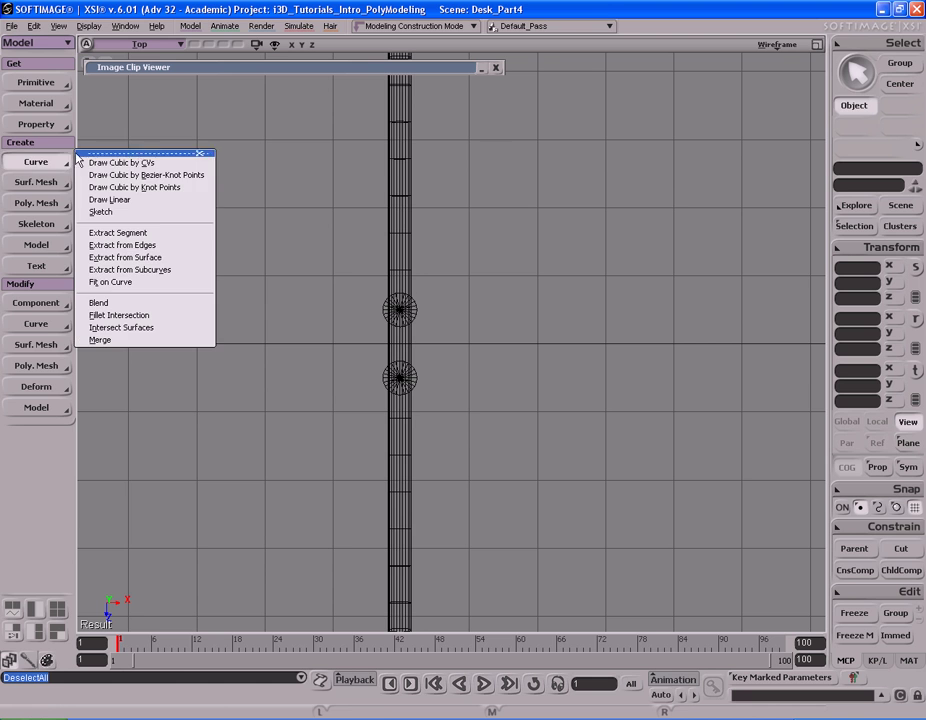
{"action": "left_click", "coordinate": [140, 163]}
{"action": "key", "text": "s"}
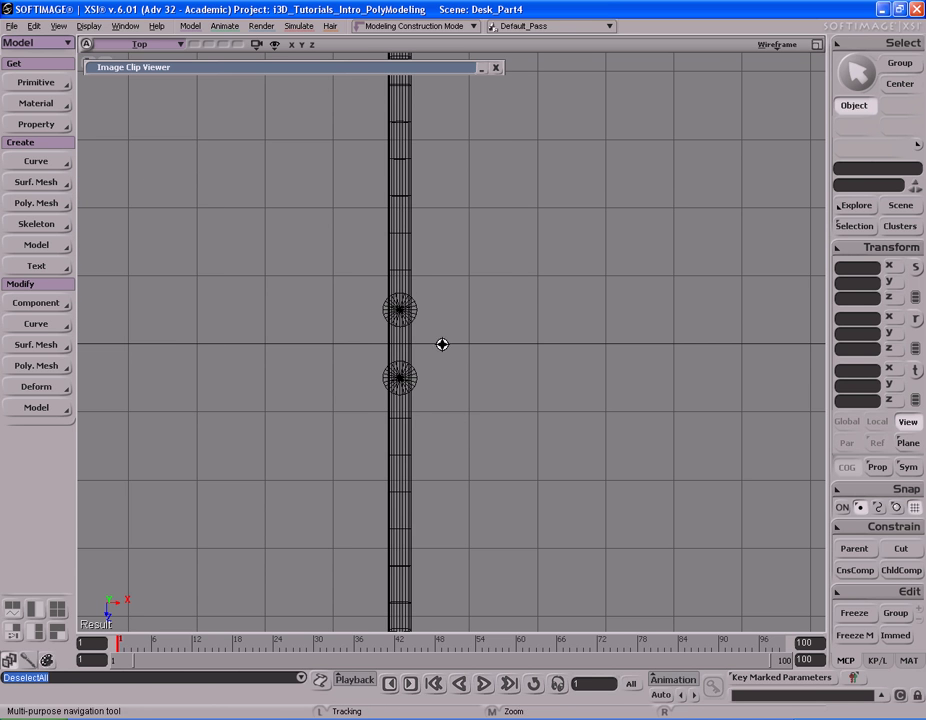
{"action": "left_click_drag", "start_coordinate": [442, 360], "coordinate": [450, 369]}
{"action": "left_click", "coordinate": [435, 362]}
{"action": "left_click", "coordinate": [434, 399]}
{"action": "left_click", "coordinate": [429, 420]}
{"action": "left_click", "coordinate": [410, 423]}
{"action": "left_click", "coordinate": [376, 427]}
{"action": "key", "text": "s"}
{"action": "left_click_drag", "start_coordinate": [380, 432], "coordinate": [409, 391]}
{"action": "left_click", "coordinate": [404, 370]}
{"action": "left_click", "coordinate": [400, 396]}
{"action": "left_click", "coordinate": [400, 422]}
{"action": "left_click", "coordinate": [400, 450]}
{"action": "left_click", "coordinate": [372, 487]}
{"action": "left_click", "coordinate": [344, 494]}
{"action": "left_click", "coordinate": [311, 496]}
{"action": "left_click", "coordinate": [266, 489]}
{"action": "left_click", "coordinate": [248, 467]}
{"action": "left_click", "coordinate": [249, 420]}
{"action": "left_click", "coordinate": [250, 375]}
{"action": "left_click", "coordinate": [251, 345]}
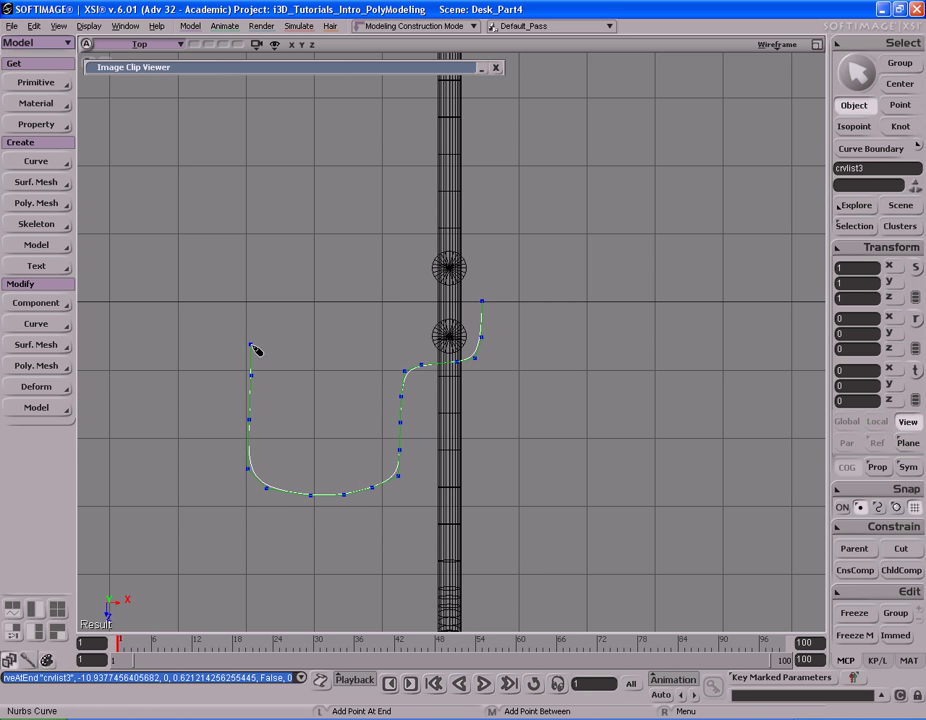
{"action": "left_click", "coordinate": [251, 297]}
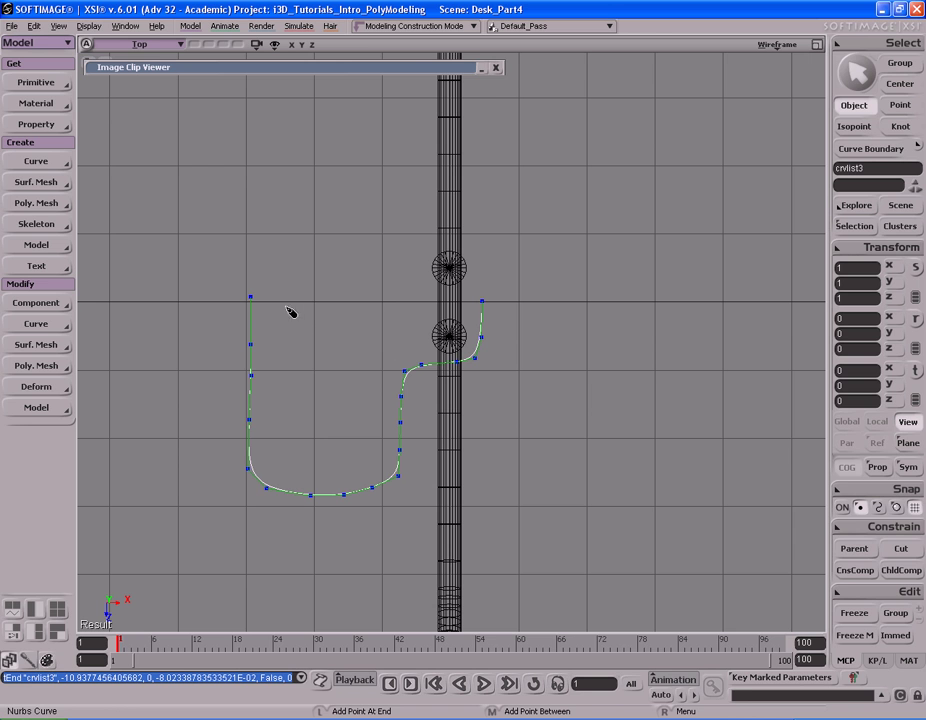
{"action": "right_click", "coordinate": [326, 306]}
{"action": "left_click", "coordinate": [355, 308]}
Step: Snap the curve's two end points onto the X axis grid line at Z = 0
{"action": "key", "text": "s"}
{"action": "left_click_drag", "start_coordinate": [360, 370], "coordinate": [345, 369]}
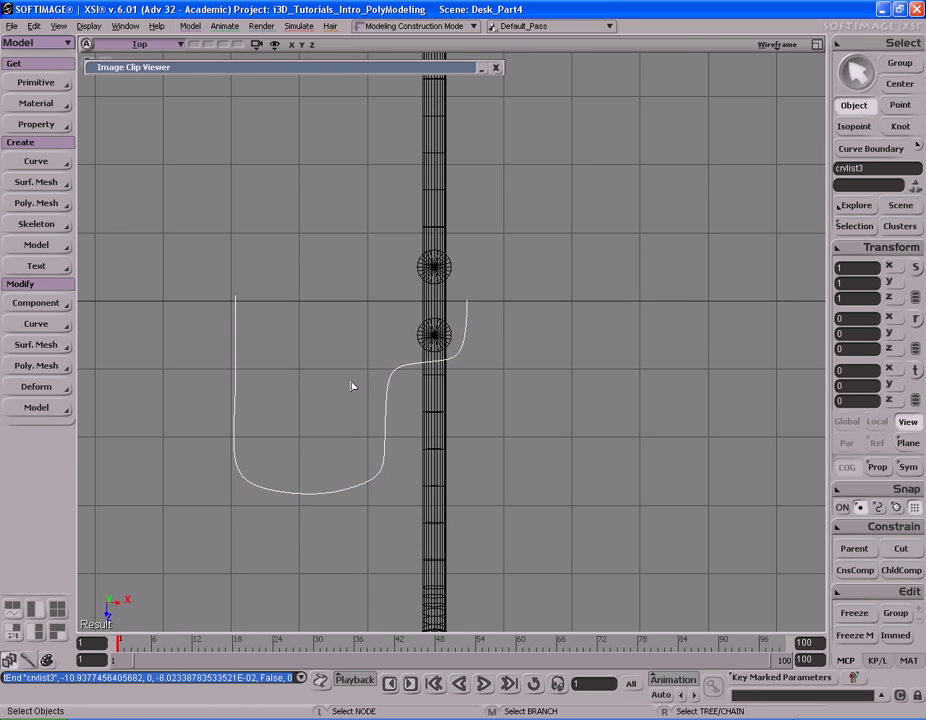
{"action": "key", "text": "t"}
{"action": "left_click_drag", "start_coordinate": [269, 372], "coordinate": [303, 364]}
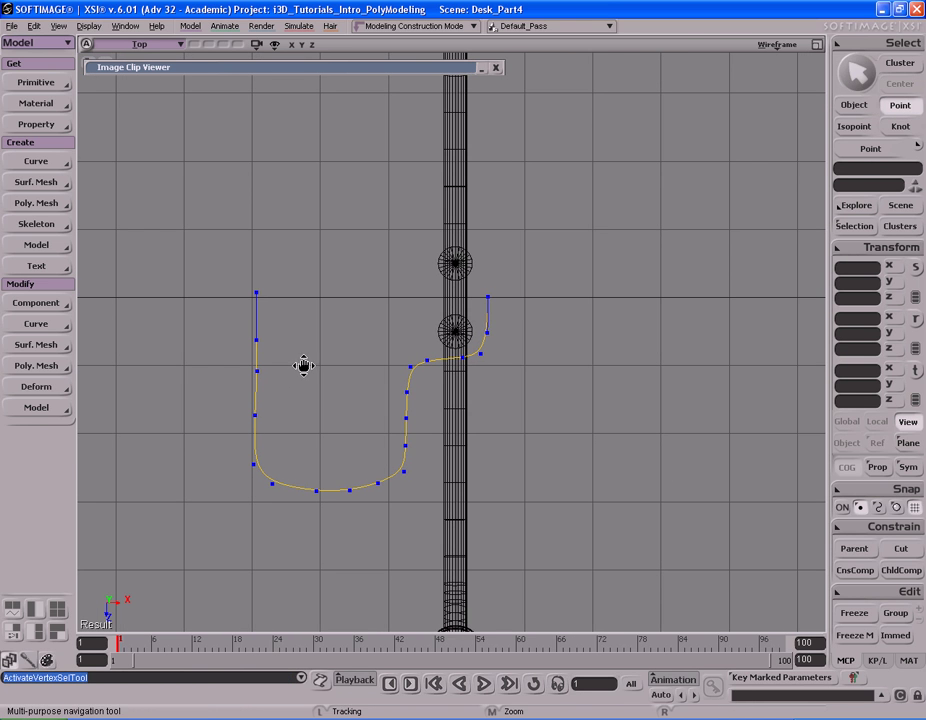
{"action": "left_click", "coordinate": [256, 293]}
{"action": "key", "text": "v"}
{"action": "left_click_drag", "start_coordinate": [262, 333], "coordinate": [264, 301], "text": "ctrl"}
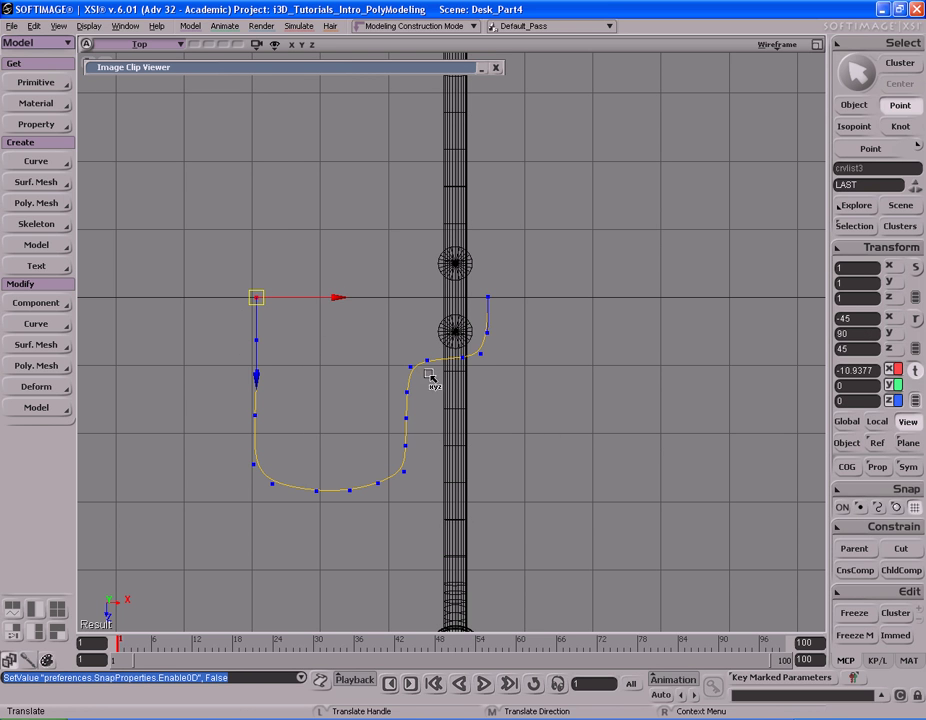
{"action": "left_click", "coordinate": [488, 298]}
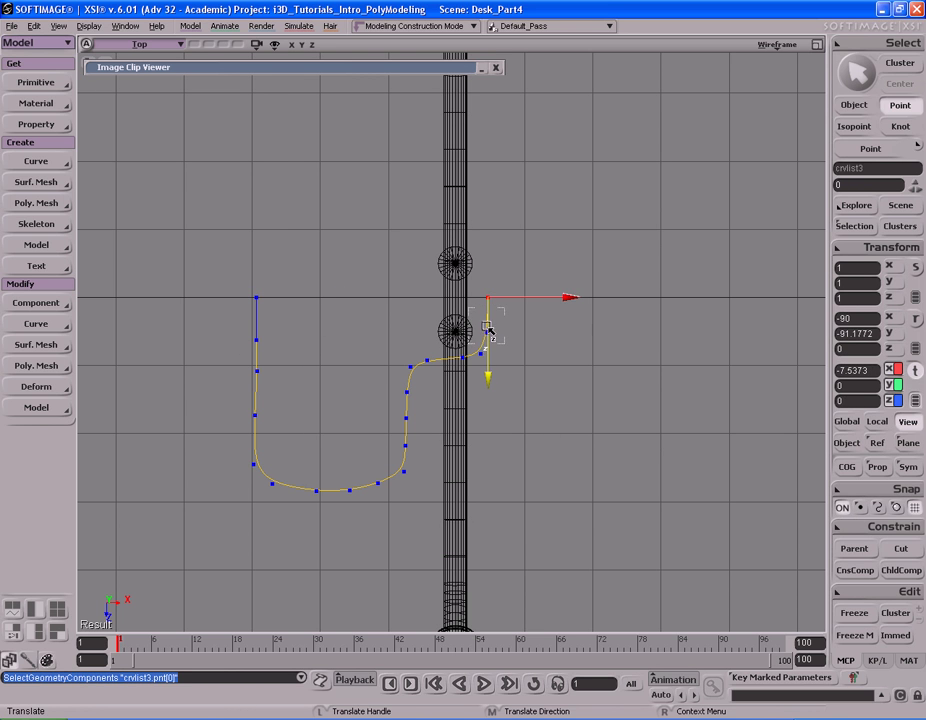
{"action": "left_click", "coordinate": [488, 333]}
Step: Nudge the control points around the short crosswise section by the front post along Z to level it
{"action": "key", "text": "t"}
{"action": "key", "text": "s"}
{"action": "middle_click_drag", "start_coordinate": [604, 356], "coordinate": [515, 358]}
{"action": "left_click_drag", "start_coordinate": [515, 358], "coordinate": [511, 332]}
{"action": "left_click_drag", "start_coordinate": [440, 342], "coordinate": [492, 320]}
{"action": "left_click_drag", "start_coordinate": [545, 349], "coordinate": [545, 349]}
{"action": "key", "text": "v"}
{"action": "middle_click_drag", "start_coordinate": [608, 234], "coordinate": [609, 241]}
{"action": "key", "text": "t"}
{"action": "key", "text": "s"}
{"action": "middle_click_drag", "start_coordinate": [492, 335], "coordinate": [438, 322]}
{"action": "key", "text": "v"}
{"action": "left_click_drag", "start_coordinate": [438, 322], "coordinate": [461, 342]}
{"action": "key", "text": "t"}
{"action": "key", "text": "v"}
{"action": "middle_click_drag", "start_coordinate": [501, 223], "coordinate": [502, 228]}
{"action": "key", "text": "t"}
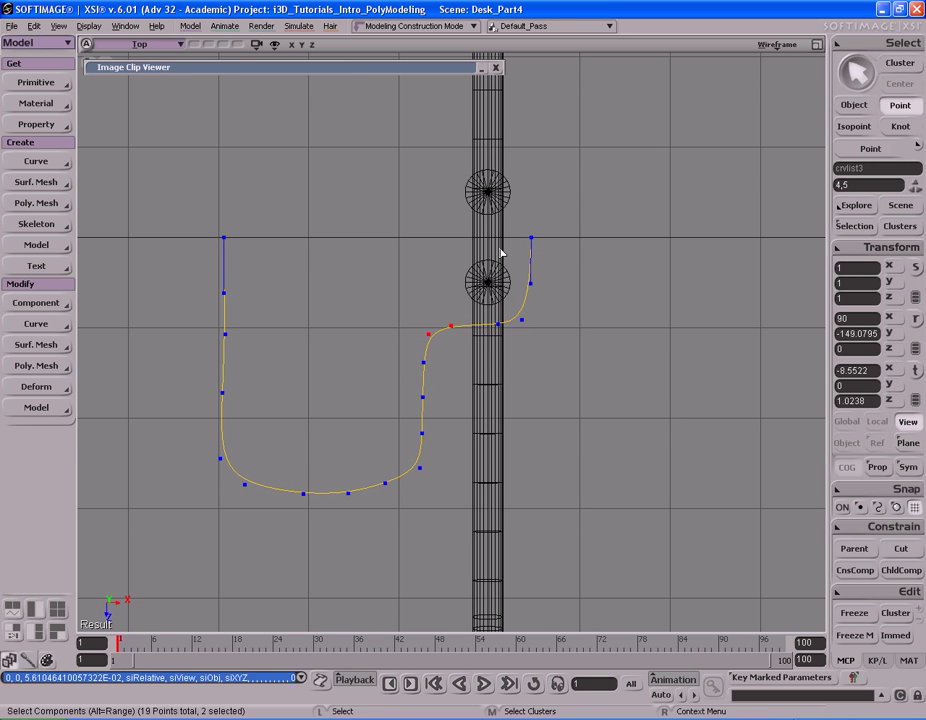
Step: Move the two middle control points of the U's base outward along Z to deepen the curve
{"action": "key", "text": "s"}
{"action": "left_click_drag", "start_coordinate": [447, 394], "coordinate": [510, 333]}
{"action": "middle_click_drag", "start_coordinate": [519, 333], "coordinate": [459, 343]}
{"action": "left_click_drag", "start_coordinate": [459, 343], "coordinate": [465, 332]}
{"action": "key", "text": "space"}
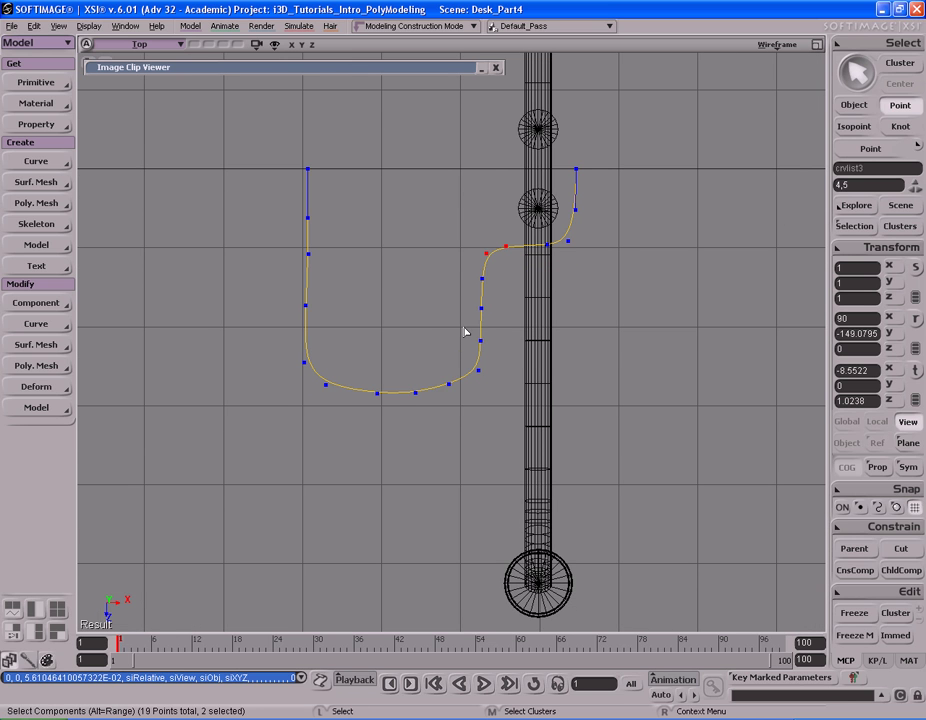
{"action": "left_click", "coordinate": [448, 380]}
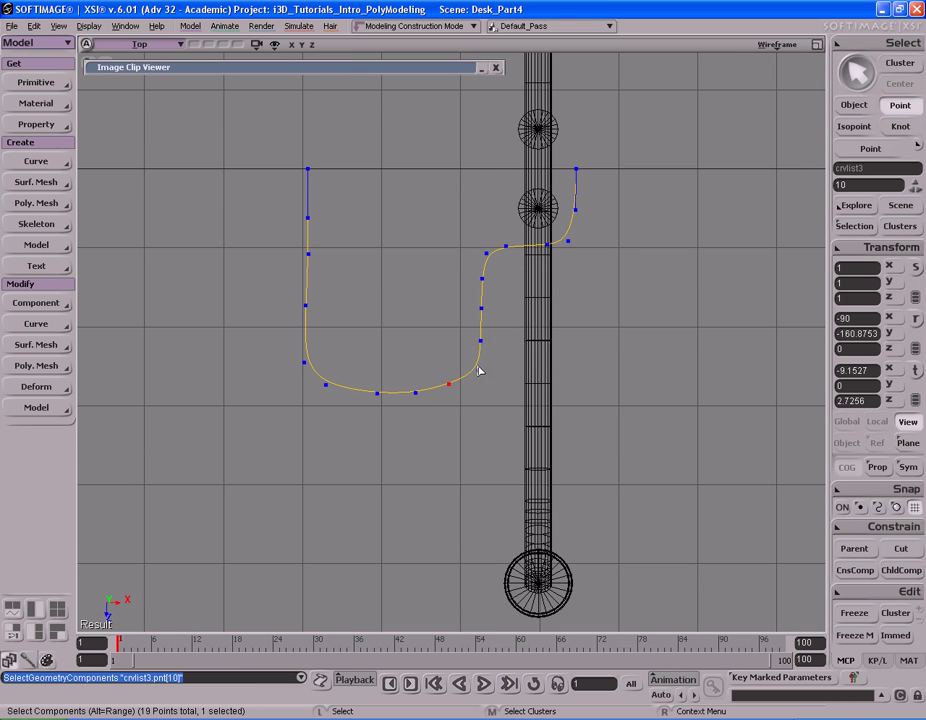
{"action": "left_click_drag", "start_coordinate": [362, 379], "coordinate": [382, 404]}
{"action": "key", "text": "v"}
{"action": "middle_click_drag", "start_coordinate": [432, 279], "coordinate": [434, 293]}
{"action": "key", "text": "t"}
{"action": "left_click_drag", "start_coordinate": [407, 350], "coordinate": [428, 404]}
{"action": "key", "text": "v"}
{"action": "middle_click_drag", "start_coordinate": [450, 264], "coordinate": [450, 274]}
Step: Move the control points at both ends of the U's base to about Z = 3 to flatten the base
{"action": "key", "text": "space"}
{"action": "left_click", "coordinate": [450, 384]}
{"action": "key", "text": "v"}
{"action": "left_click_drag", "start_coordinate": [471, 248], "coordinate": [473, 271]}
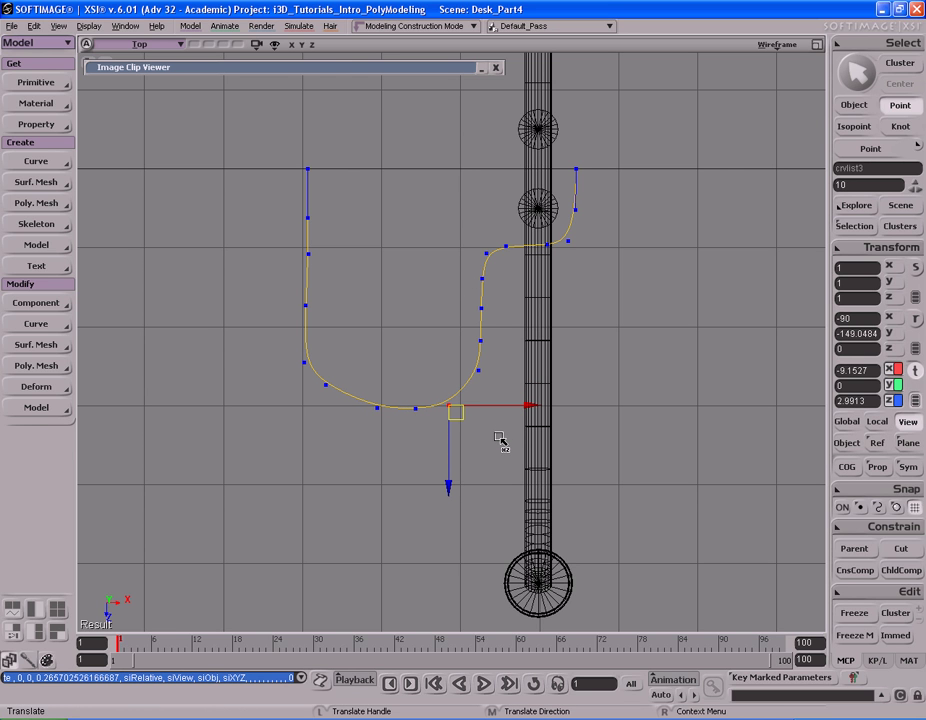
{"action": "middle_click_drag", "start_coordinate": [498, 436], "coordinate": [495, 446]}
{"action": "key", "text": "space"}
{"action": "left_click_drag", "start_coordinate": [337, 420], "coordinate": [316, 379]}
{"action": "middle_click_drag", "start_coordinate": [397, 316], "coordinate": [368, 333]}
{"action": "key", "text": "space"}
Step: Select control points 14-17 on the curve's straight side and enable Collapse Points For Snapping/Absolute Translation
{"action": "key", "text": "s"}
{"action": "left_click_drag", "start_coordinate": [384, 307], "coordinate": [385, 356]}
{"action": "middle_click_drag", "start_coordinate": [385, 356], "coordinate": [400, 342]}
{"action": "left_click_drag", "start_coordinate": [356, 370], "coordinate": [384, 355]}
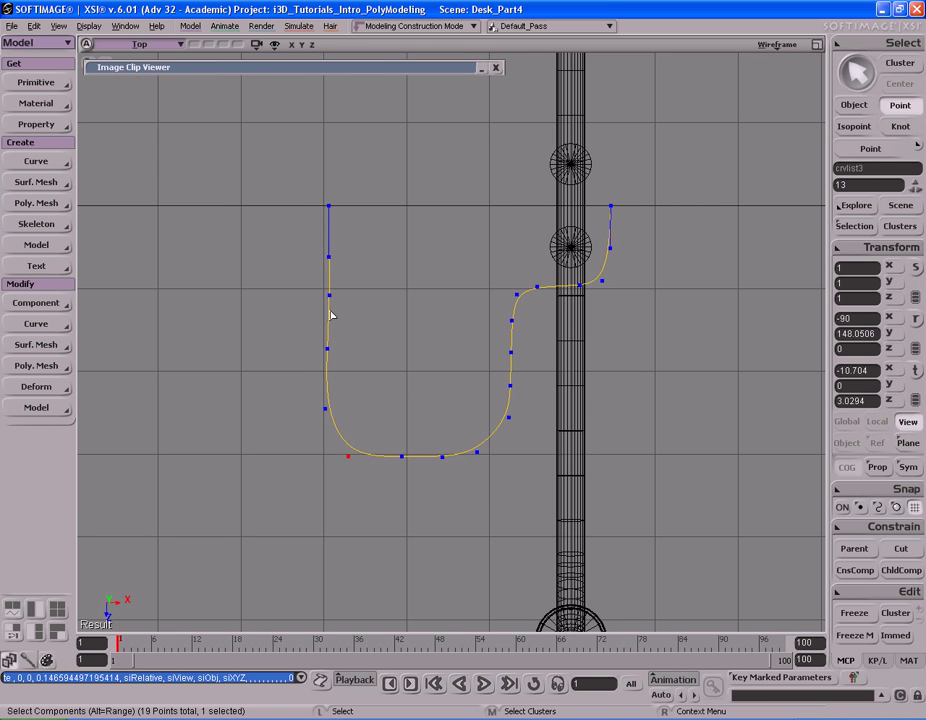
{"action": "left_click_drag", "start_coordinate": [287, 234], "coordinate": [366, 420]}
{"action": "left_click", "coordinate": [878, 247]}
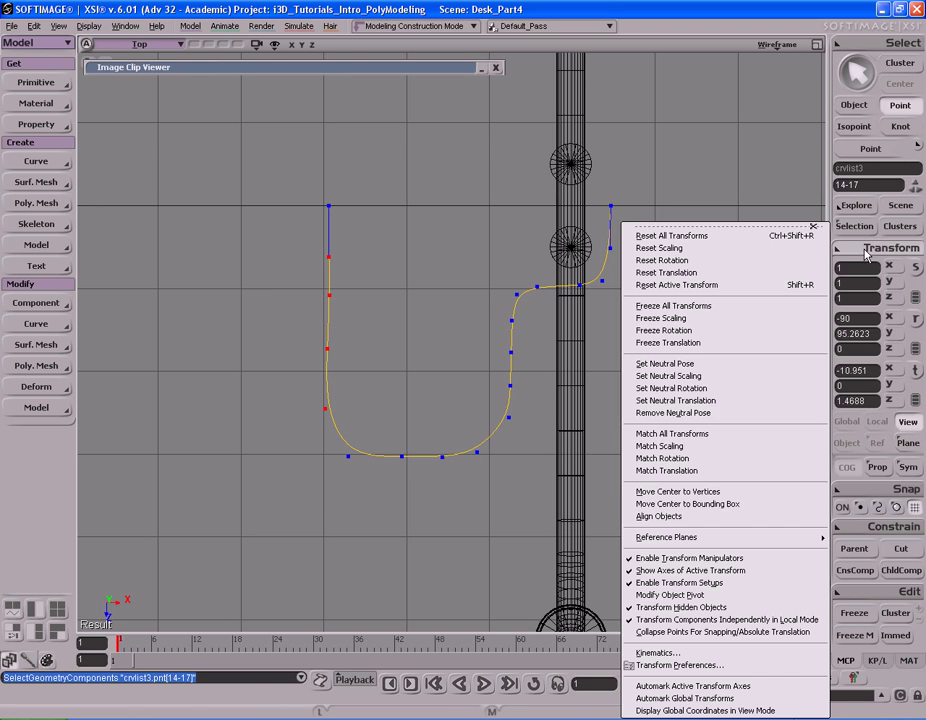
{"action": "left_click", "coordinate": [710, 632]}
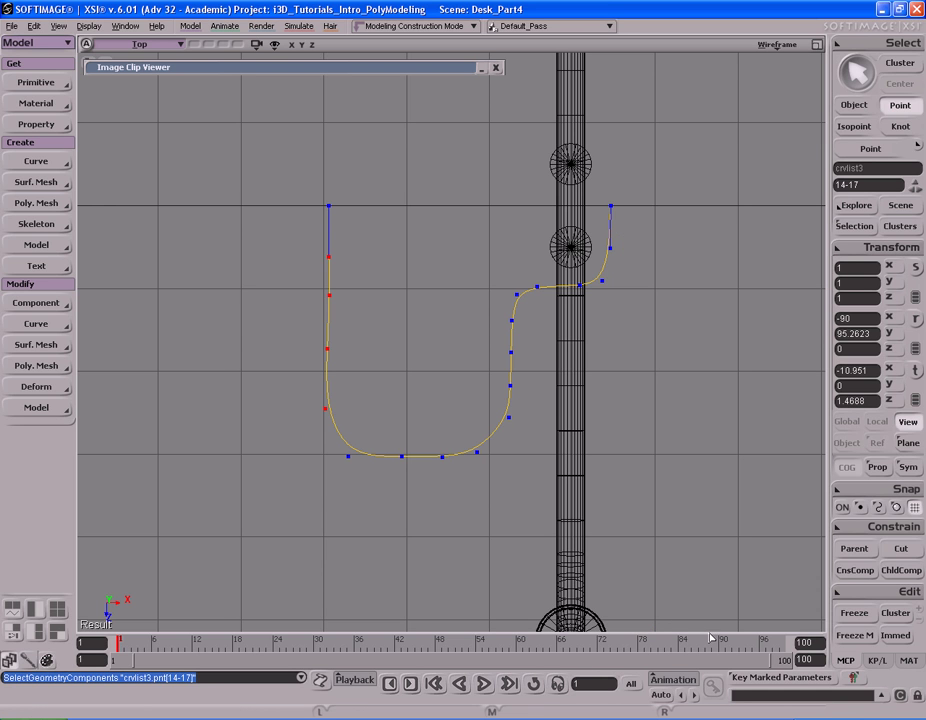
Step: Try to align the selected straight-side points by translating them to X = -11 with Global and COG modes
{"action": "key", "text": "v"}
{"action": "left_click", "coordinate": [847, 466]}
{"action": "left_click", "coordinate": [847, 421]}
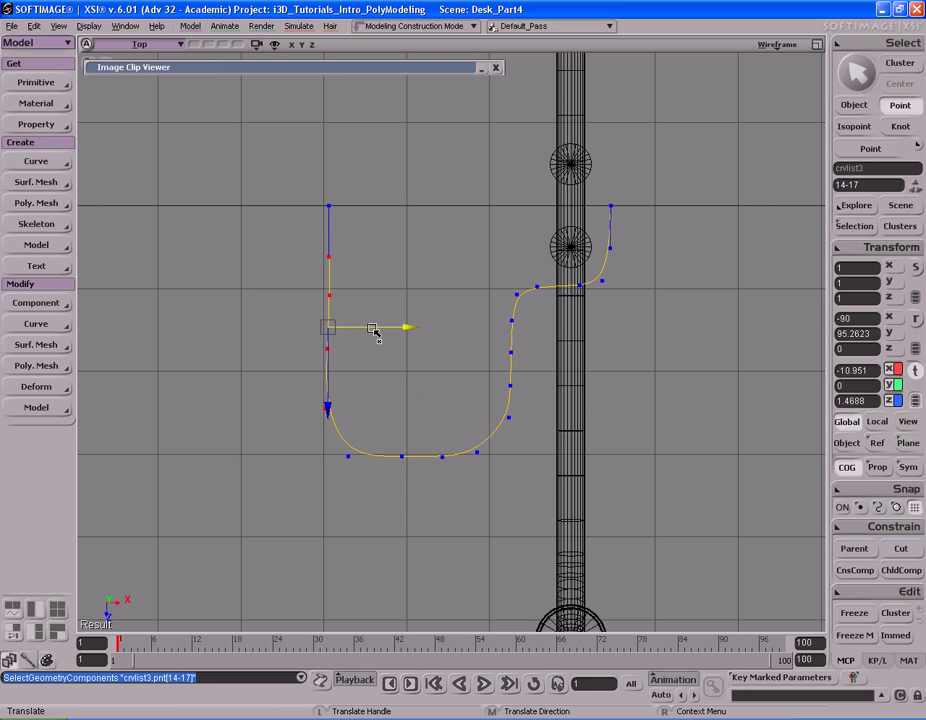
{"action": "left_click_drag", "start_coordinate": [373, 333], "coordinate": [354, 332]}
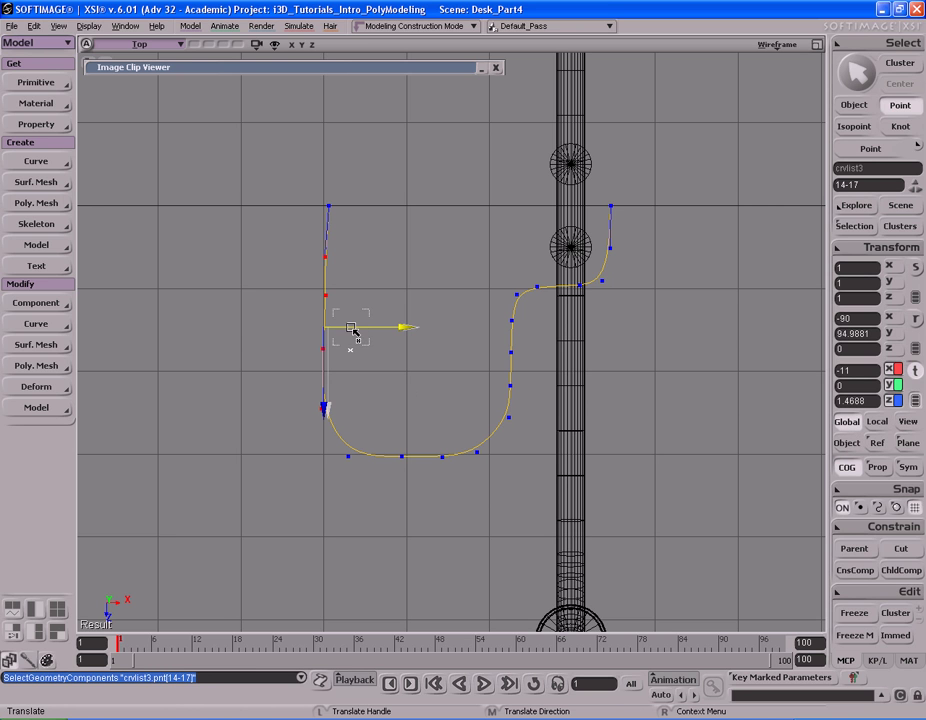
Step: Toggle COG mode and snap the straight side's points from 15 to the last into line at X = -11
{"action": "key", "text": "space"}
{"action": "left_click_drag", "start_coordinate": [302, 192], "coordinate": [378, 248]}
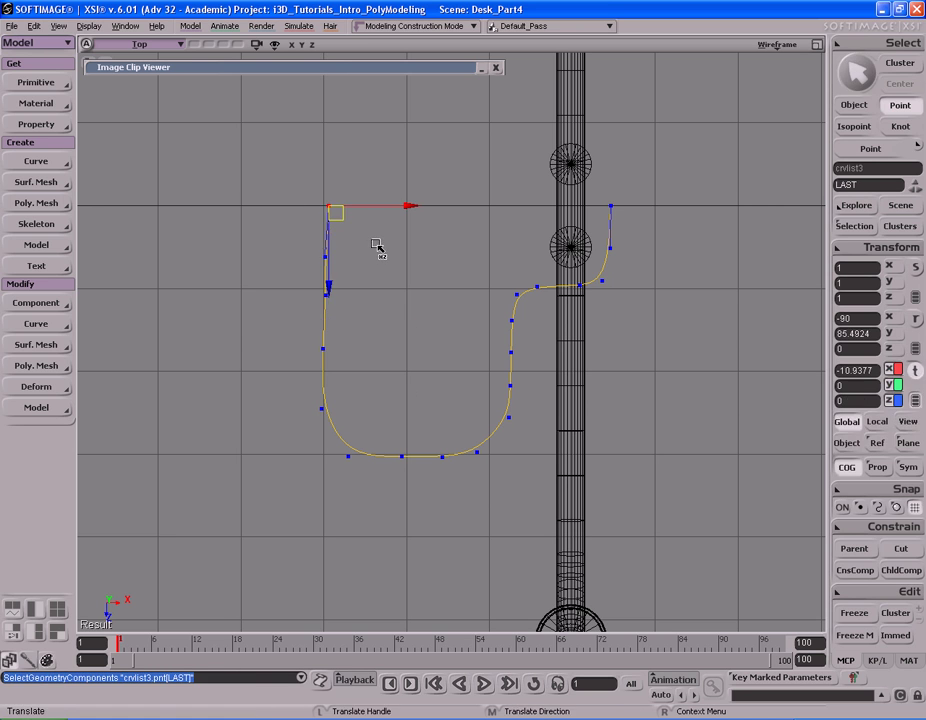
{"action": "key", "text": "space"}
{"action": "left_click_drag", "start_coordinate": [296, 176], "coordinate": [372, 391]}
{"action": "mouse_move", "coordinate": [367, 266]}
{"action": "left_mouse_down"}
{"action": "mouse_move", "coordinate": [388, 279]}
{"action": "mouse_move", "coordinate": [374, 281]}
{"action": "left_mouse_up"}
{"action": "left_click", "coordinate": [856, 471]}
{"action": "key", "text": "s"}
{"action": "left_click_drag", "start_coordinate": [447, 304], "coordinate": [415, 329]}
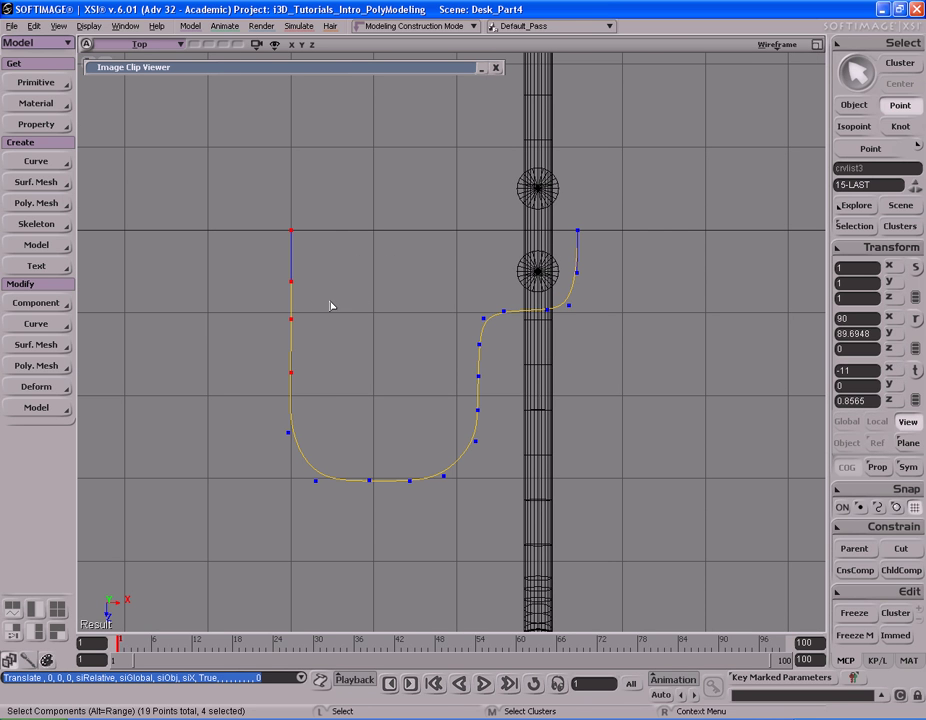
Step: Select the straight side's points from 14 to the last and snap them all to X = -11
{"action": "left_click_drag", "start_coordinate": [236, 205], "coordinate": [331, 441]}
{"action": "key", "text": "v"}
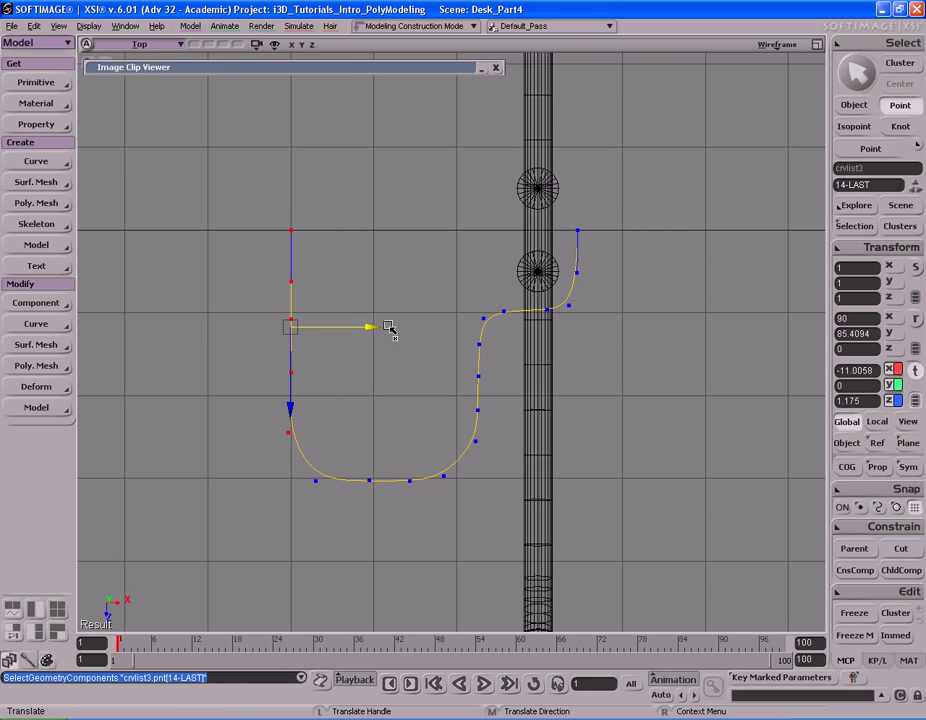
{"action": "left_click", "coordinate": [353, 328], "text": "ctrl"}
{"action": "key", "text": "s"}
{"action": "left_click_drag", "start_coordinate": [374, 380], "coordinate": [362, 354]}
{"action": "middle_click_drag", "start_coordinate": [362, 354], "coordinate": [271, 345]}
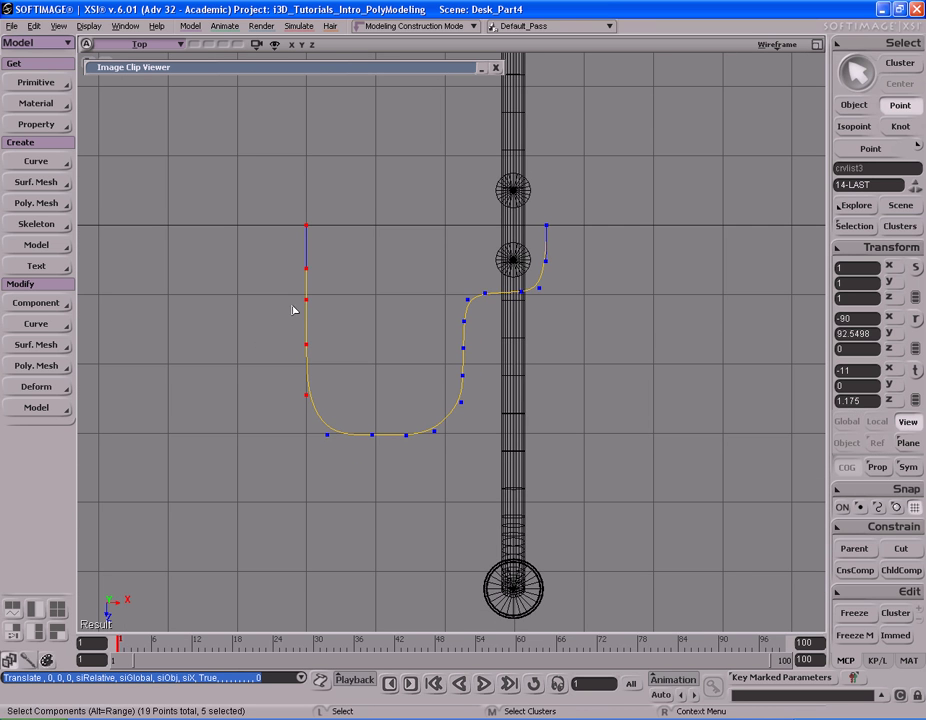
Step: Snap the curve's last and first points to Z = 0 again so both ends lie on the X axis
{"action": "key", "text": "s"}
{"action": "left_click_drag", "start_coordinate": [379, 335], "coordinate": [364, 373]}
{"action": "key", "text": "v"}
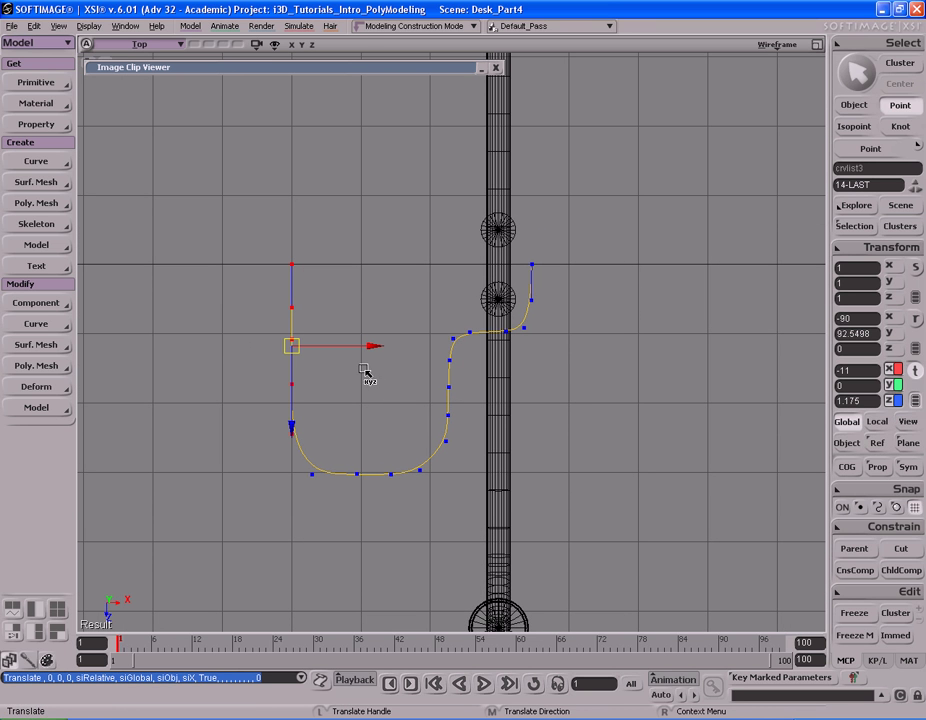
{"action": "key", "text": "s"}
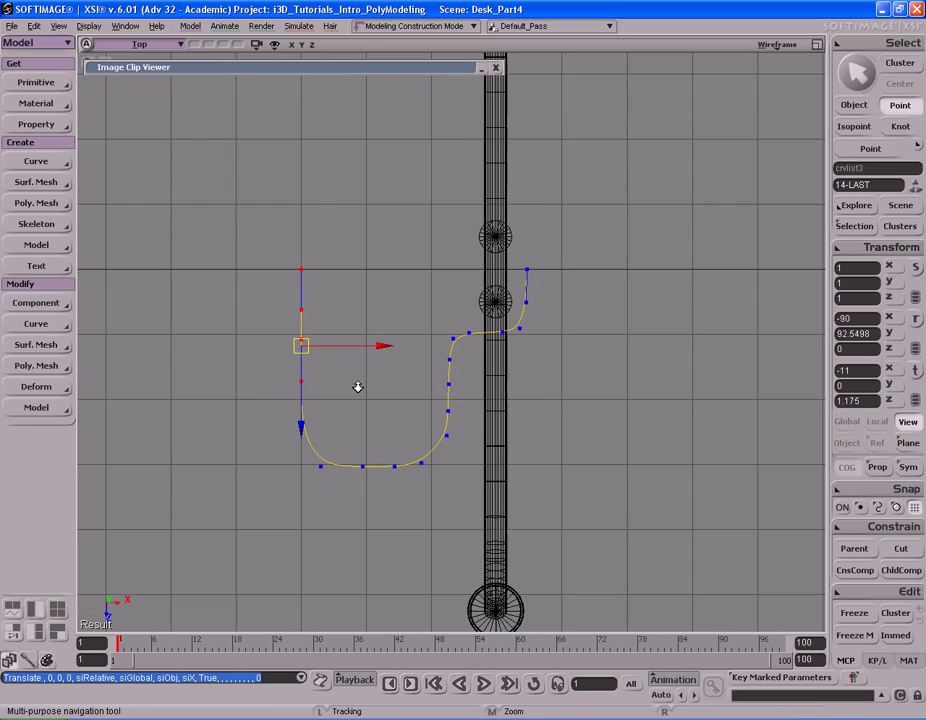
{"action": "middle_click_drag", "start_coordinate": [327, 384], "coordinate": [302, 380]}
{"action": "key", "text": "space"}
{"action": "key", "text": "s"}
{"action": "left_click_drag", "start_coordinate": [366, 341], "coordinate": [383, 376]}
{"action": "key", "text": "v"}
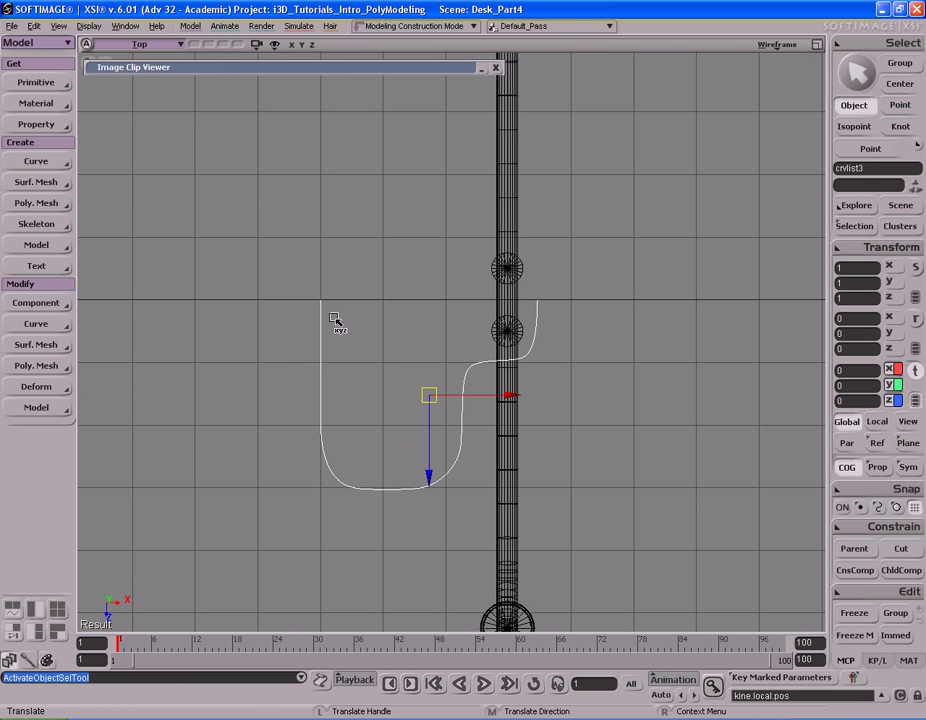
{"action": "key", "text": "t"}
{"action": "left_click_drag", "start_coordinate": [302, 286], "coordinate": [392, 310]}
{"action": "key", "text": "v"}
{"action": "key", "text": "t"}
{"action": "key", "text": "v"}
{"action": "left_click_drag", "start_coordinate": [524, 286], "coordinate": [541, 330]}
{"action": "key", "text": "t"}
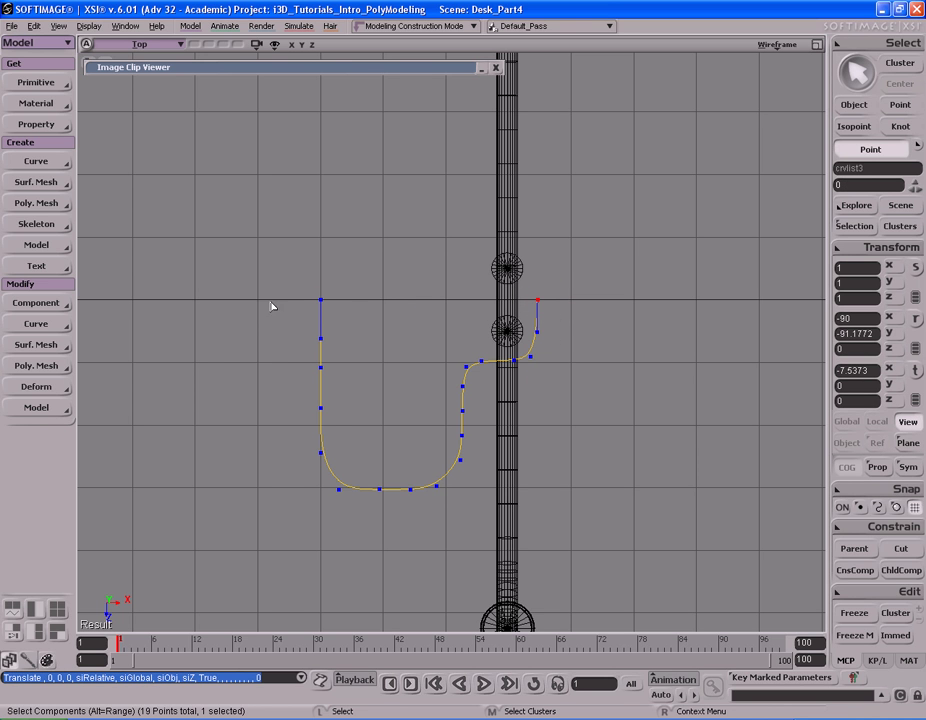
Step: Return to object selection, inspect the curve in the Camera view, and freeze its modeling history
{"action": "key", "text": "s"}
{"action": "left_click_drag", "start_coordinate": [517, 340], "coordinate": [513, 349]}
{"action": "middle_click_drag", "start_coordinate": [564, 333], "coordinate": [500, 344]}
{"action": "left_click_drag", "start_coordinate": [425, 310], "coordinate": [414, 325]}
{"action": "key", "text": "space"}
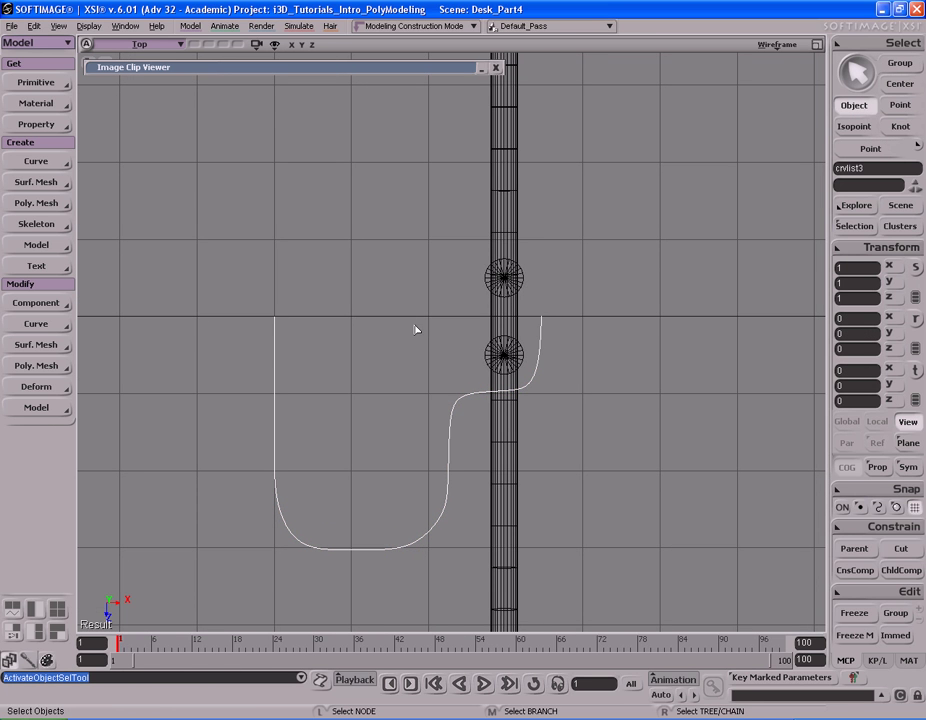
{"action": "key", "text": "F12"}
{"action": "key", "text": "F12"}
{"action": "key", "text": "s"}
{"action": "scroll", "coordinate": [579, 293], "scroll_direction": "up", "scroll_amount": 8}
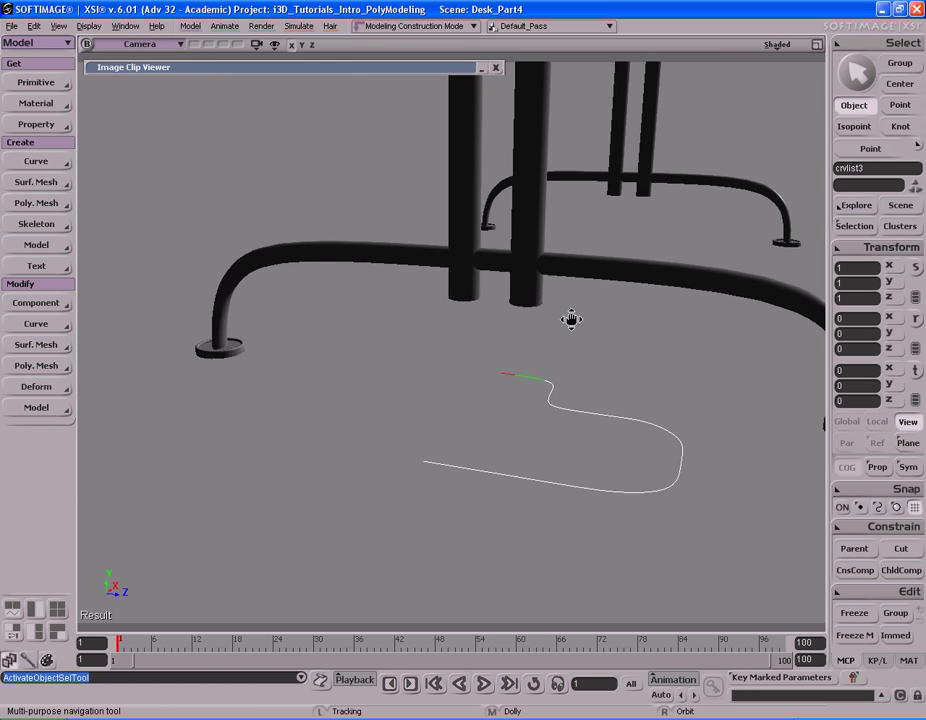
{"action": "scroll", "coordinate": [571, 319], "scroll_direction": "down", "scroll_amount": 3}
{"action": "left_click", "coordinate": [855, 635]}
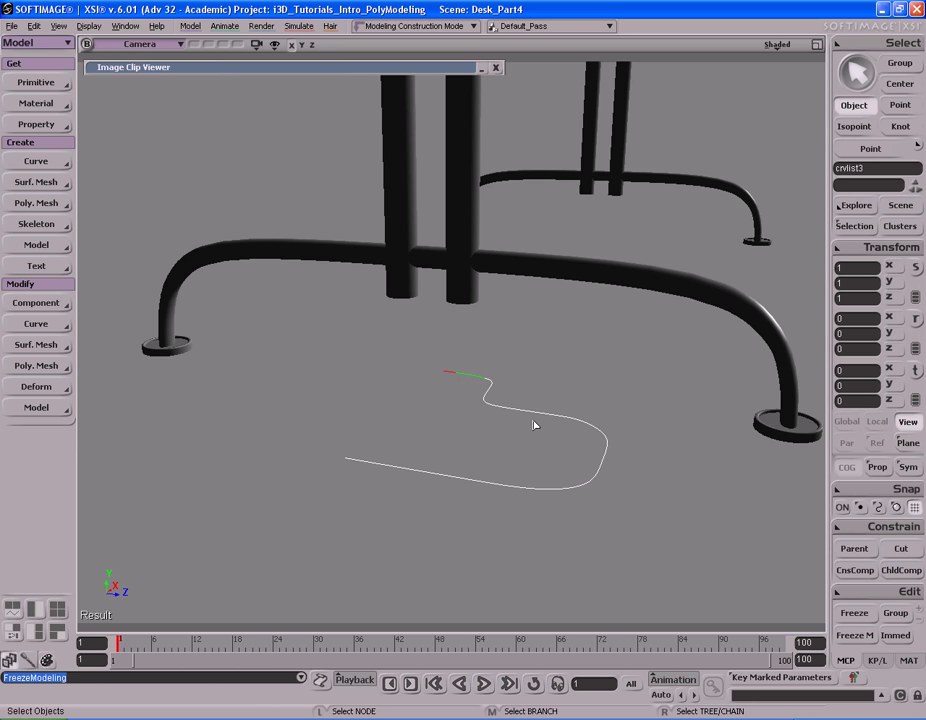
Step: Duplicate the half-outline curve and mirror the copy by setting its Z scale to -1
{"action": "key", "text": "ctrl+d"}
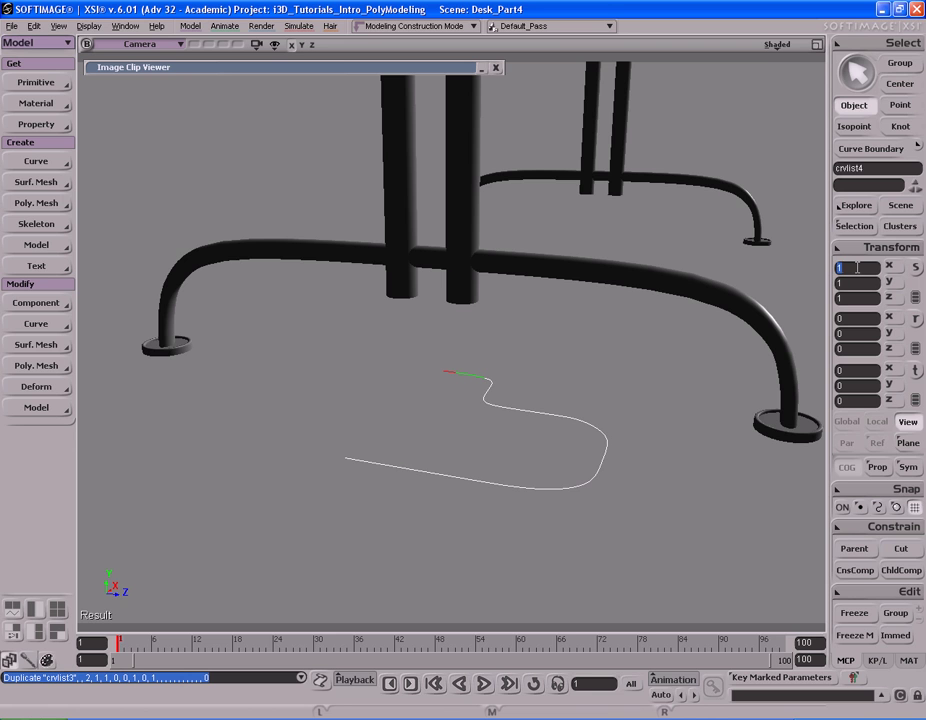
{"action": "type", "text": "-1"}
{"action": "key", "text": "Return"}
{"action": "key", "text": "s"}
{"action": "left_click_drag", "start_coordinate": [471, 420], "coordinate": [478, 415]}
{"action": "right_click_drag", "start_coordinate": [478, 415], "coordinate": [508, 441]}
Step: Merge the two half curves at their boundaries beside the leg posts and delete the input curves
{"action": "left_click", "coordinate": [525, 407], "text": "shift"}
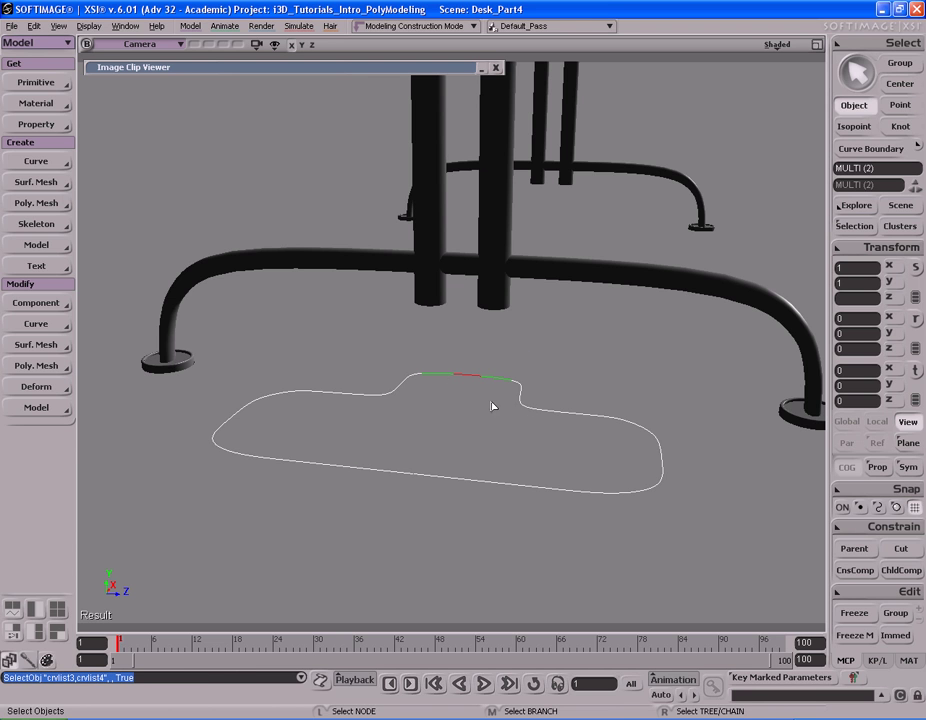
{"action": "left_click", "coordinate": [66, 161]}
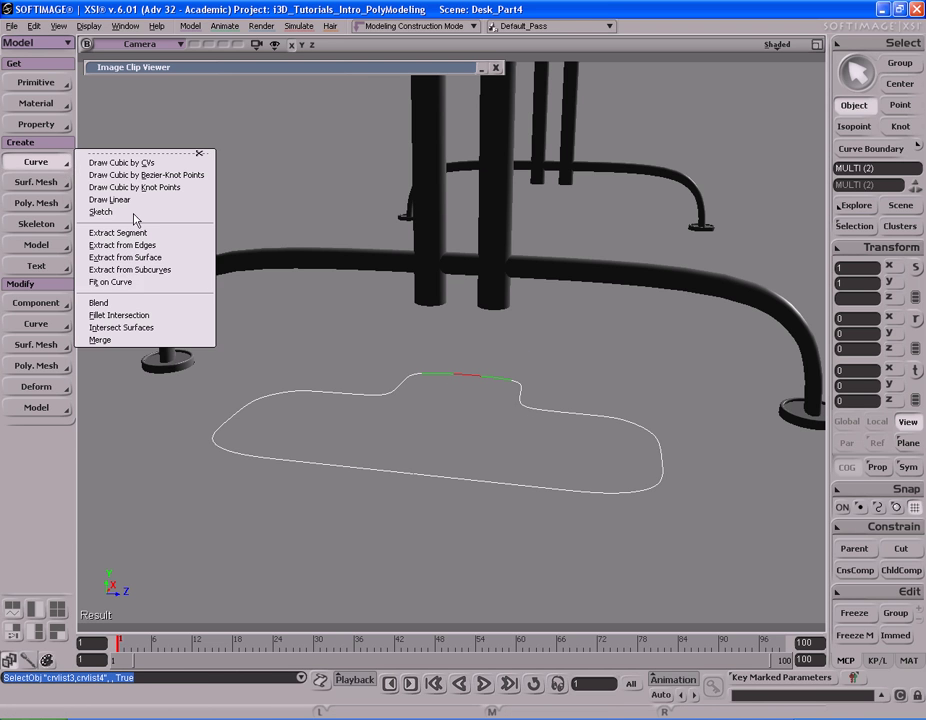
{"action": "left_click", "coordinate": [136, 339]}
{"action": "left_click", "coordinate": [463, 375]}
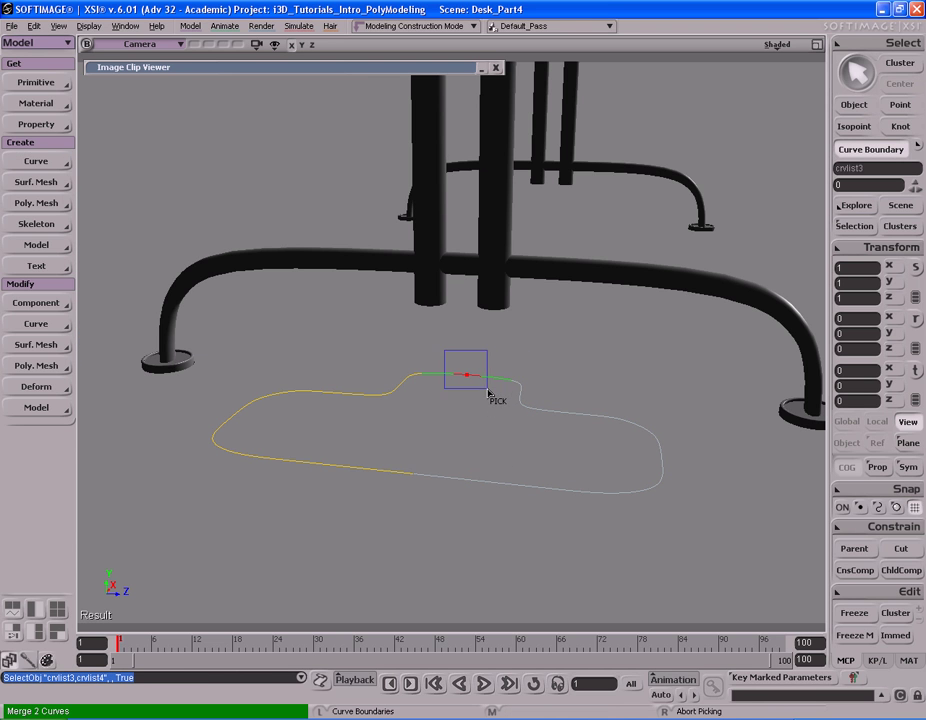
{"action": "left_click", "coordinate": [492, 380]}
{"action": "key", "text": "s"}
{"action": "left_click_drag", "start_coordinate": [460, 397], "coordinate": [510, 392]}
{"action": "right_click_drag", "start_coordinate": [510, 392], "coordinate": [462, 390]}
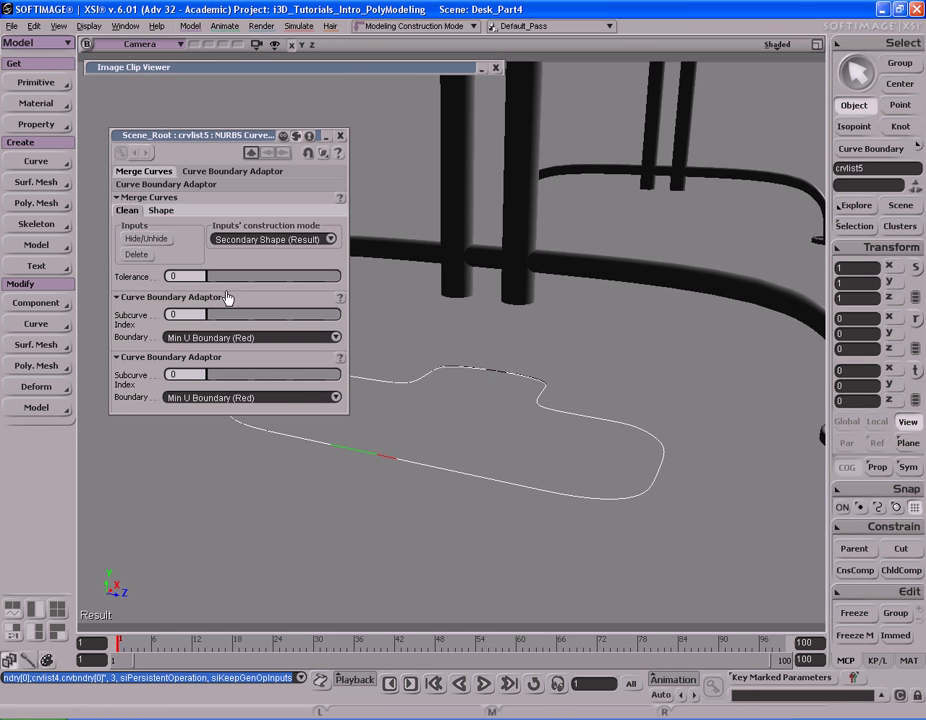
{"action": "left_click", "coordinate": [139, 260]}
Step: Freeze the modeling history of the merged outline curve
{"action": "key", "text": "s"}
{"action": "middle_click_drag", "start_coordinate": [519, 393], "coordinate": [508, 388]}
{"action": "left_click_drag", "start_coordinate": [508, 388], "coordinate": [548, 413]}
{"action": "left_click", "coordinate": [855, 636]}
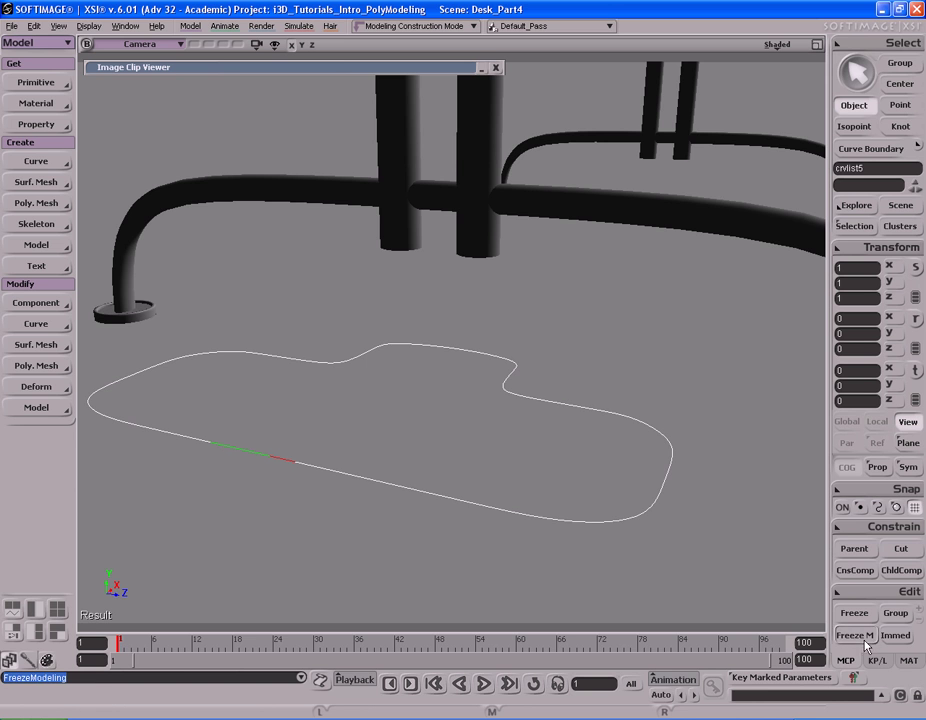
Step: Raise the merged outline curve to Y = 1.2909, near the lower ends of the leg posts, and save the scene
{"action": "right_click_drag", "start_coordinate": [477, 428], "coordinate": [505, 420]}
{"action": "key", "text": "v"}
{"action": "middle_click_drag", "start_coordinate": [525, 484], "coordinate": [522, 433]}
{"action": "key", "text": "s"}
{"action": "left_click_drag", "start_coordinate": [522, 430], "coordinate": [556, 444]}
{"action": "right_click_drag", "start_coordinate": [556, 444], "coordinate": [562, 428]}
{"action": "middle_click_drag", "start_coordinate": [562, 428], "coordinate": [485, 428]}
{"action": "left_click_drag", "start_coordinate": [485, 428], "coordinate": [515, 425]}
{"action": "middle_click_drag", "start_coordinate": [515, 425], "coordinate": [480, 428]}
{"action": "right_click_drag", "start_coordinate": [480, 428], "coordinate": [541, 428]}
{"action": "key", "text": "v"}
{"action": "middle_click_drag", "start_coordinate": [551, 468], "coordinate": [488, 442]}
{"action": "key", "text": "s"}
{"action": "right_click_drag", "start_coordinate": [488, 442], "coordinate": [602, 431]}
{"action": "middle_click_drag", "start_coordinate": [602, 431], "coordinate": [537, 414]}
{"action": "left_click_drag", "start_coordinate": [537, 414], "coordinate": [502, 417]}
{"action": "key", "text": "space"}
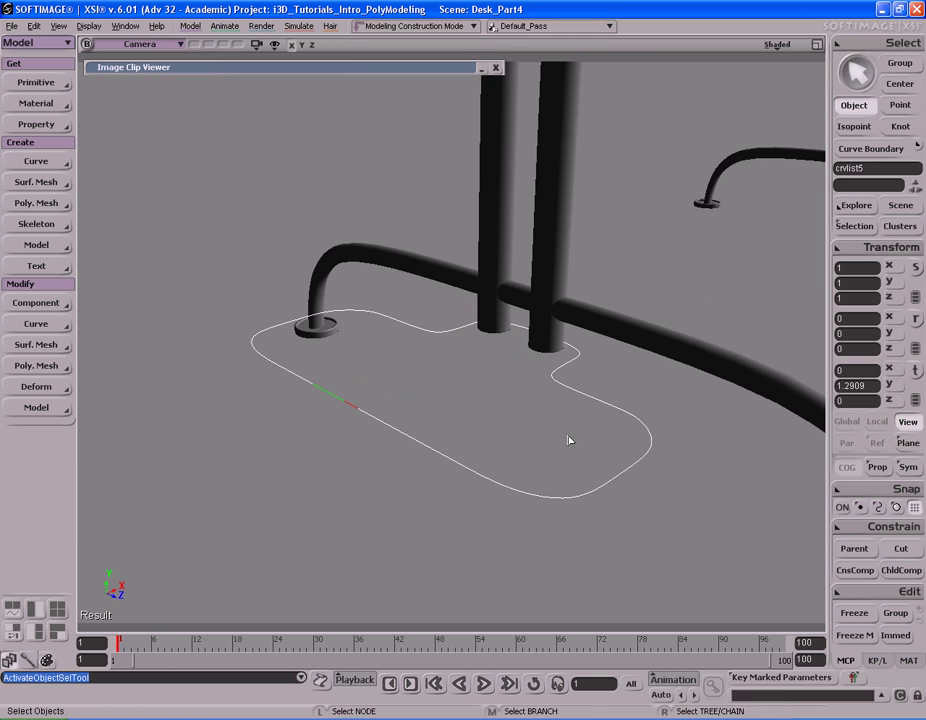
{"action": "key", "text": "s"}
{"action": "left_click_drag", "start_coordinate": [570, 438], "coordinate": [546, 433]}
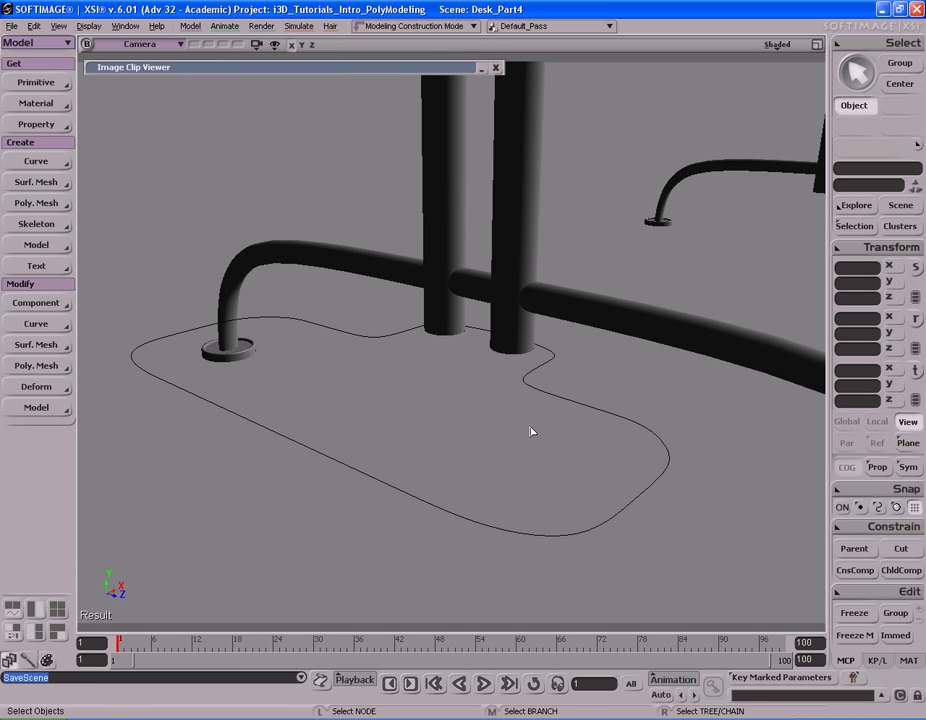
Step: Convert the merged outline curve into a polygon mesh with Curves To Mesh
{"action": "key", "text": "s"}
{"action": "left_click_drag", "start_coordinate": [501, 413], "coordinate": [525, 418]}
{"action": "right_click_drag", "start_coordinate": [525, 418], "coordinate": [580, 418]}
{"action": "key", "text": "space"}
{"action": "left_click", "coordinate": [613, 426]}
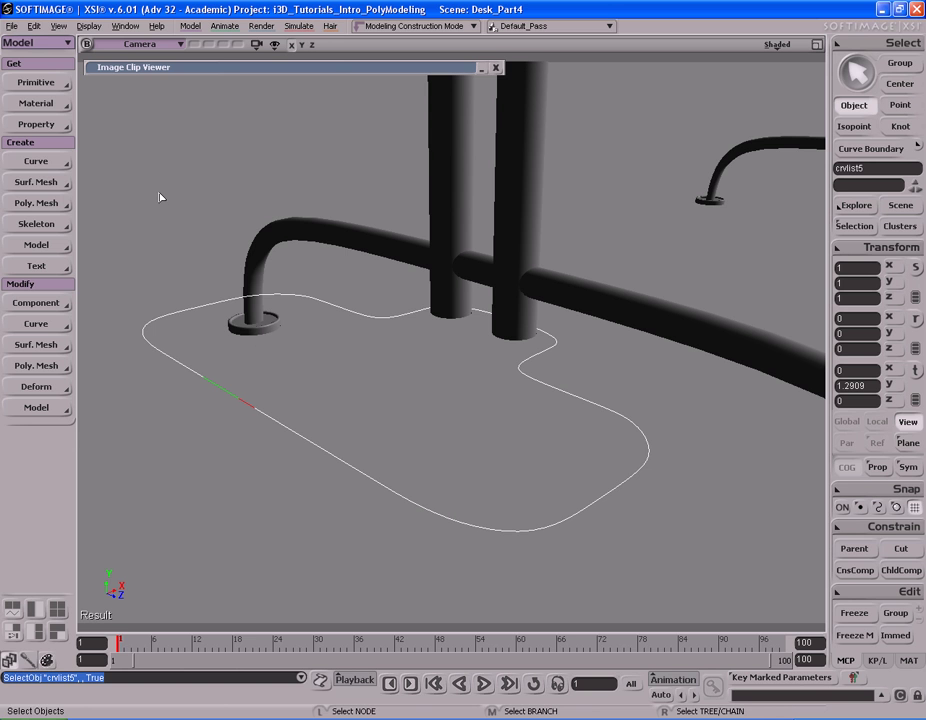
{"action": "left_click", "coordinate": [38, 203]}
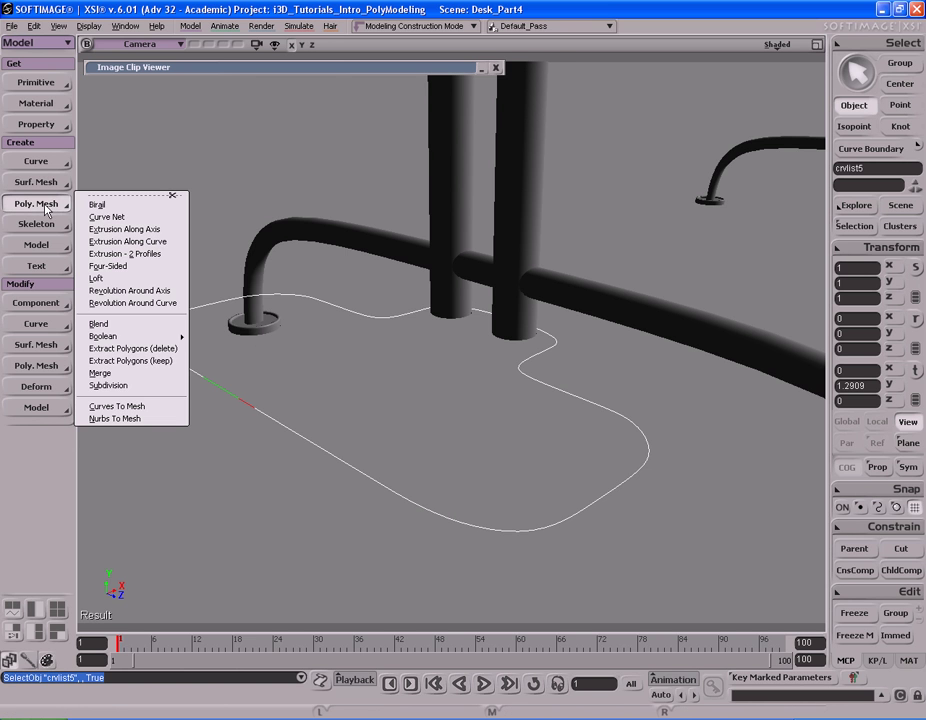
{"action": "left_click", "coordinate": [143, 408]}
Step: Set the Contour step of the shelf's Curve To Mesh conversion to 8
{"action": "key", "text": "s"}
{"action": "right_click_drag", "start_coordinate": [494, 403], "coordinate": [532, 367]}
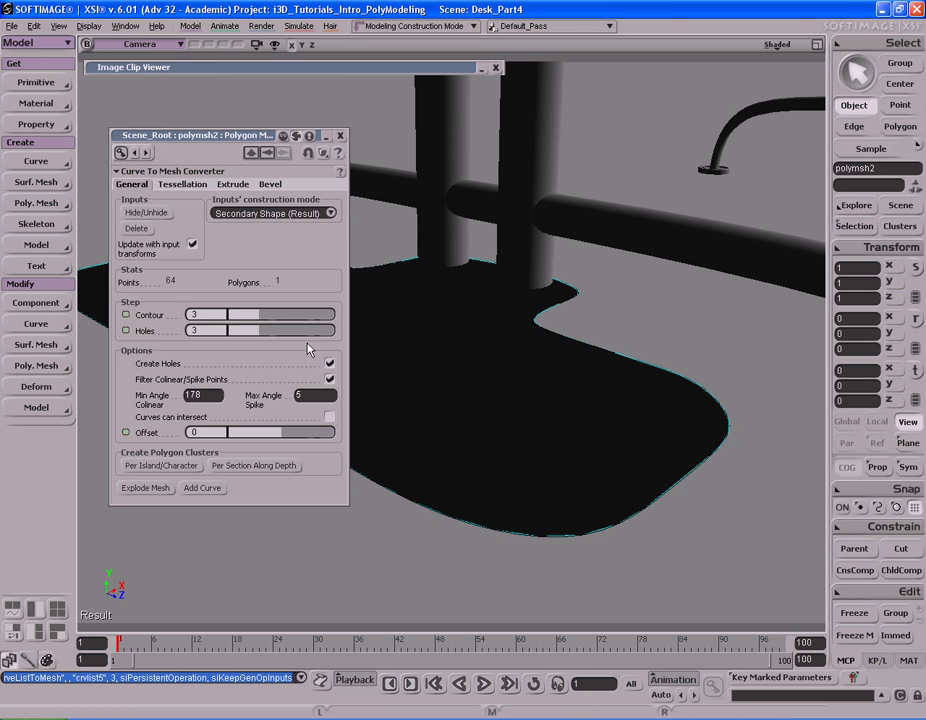
{"action": "left_click_drag", "start_coordinate": [248, 315], "coordinate": [372, 316]}
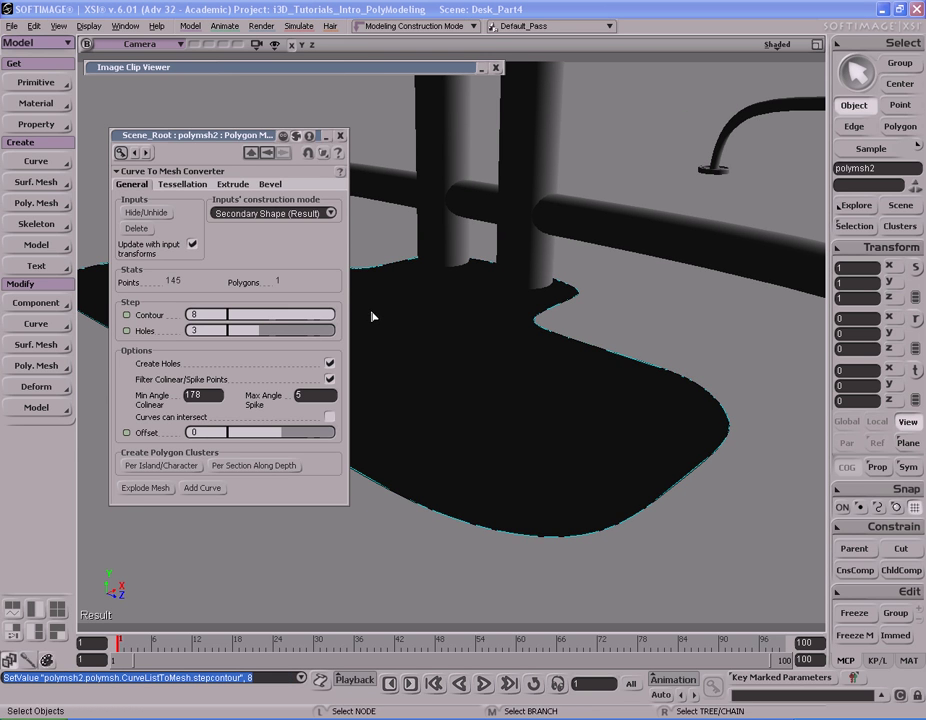
{"action": "left_click", "coordinate": [212, 313]}
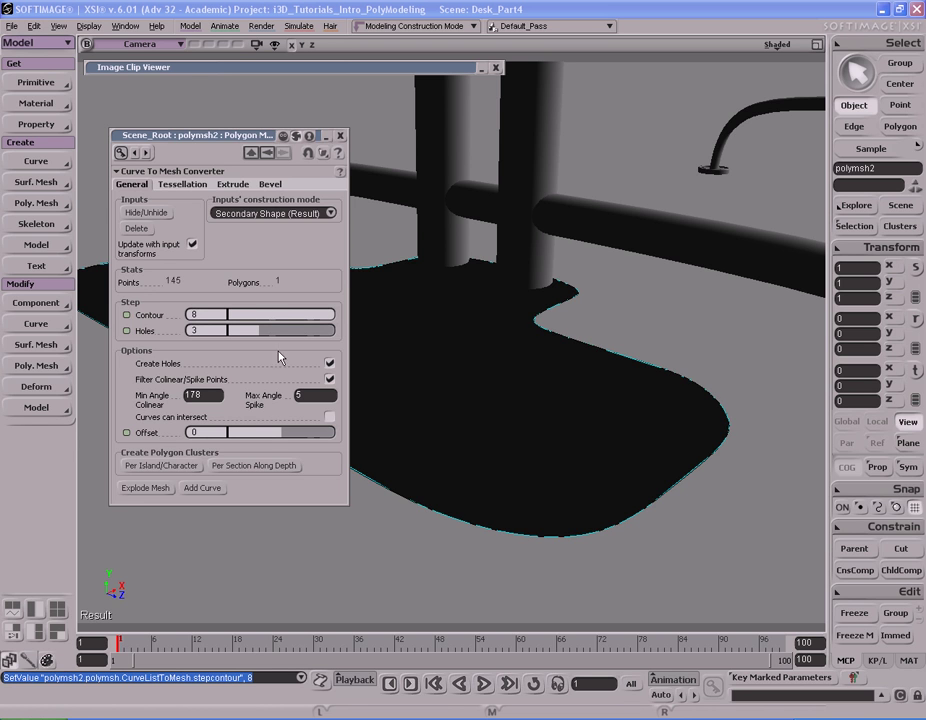
Step: Extrude the shelf mesh to a length of 0.1
{"action": "left_click", "coordinate": [236, 185]}
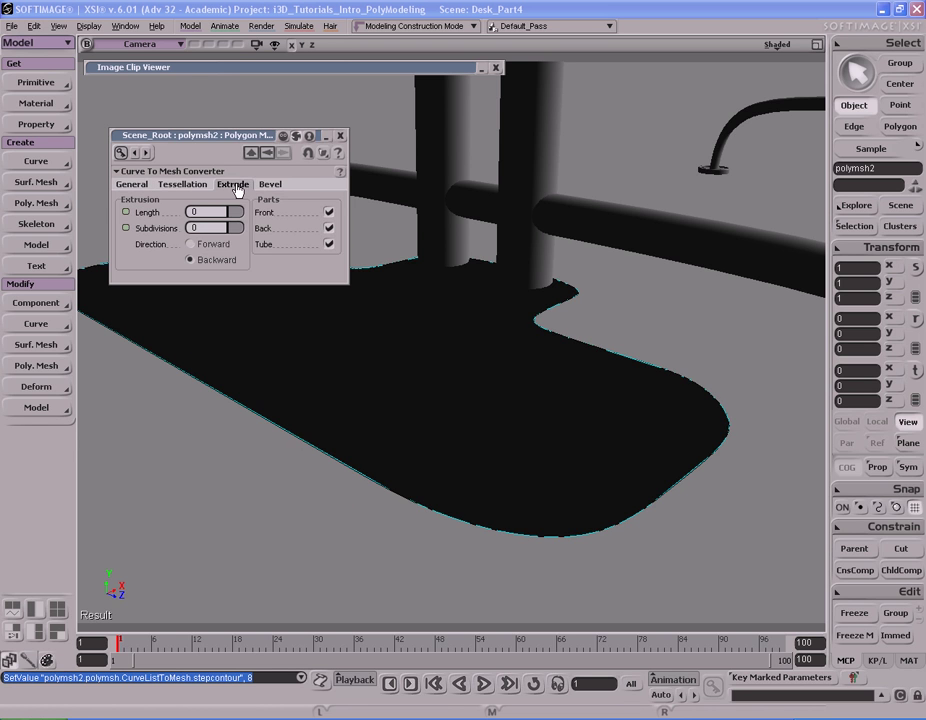
{"action": "left_click_drag", "start_coordinate": [233, 219], "coordinate": [209, 219]}
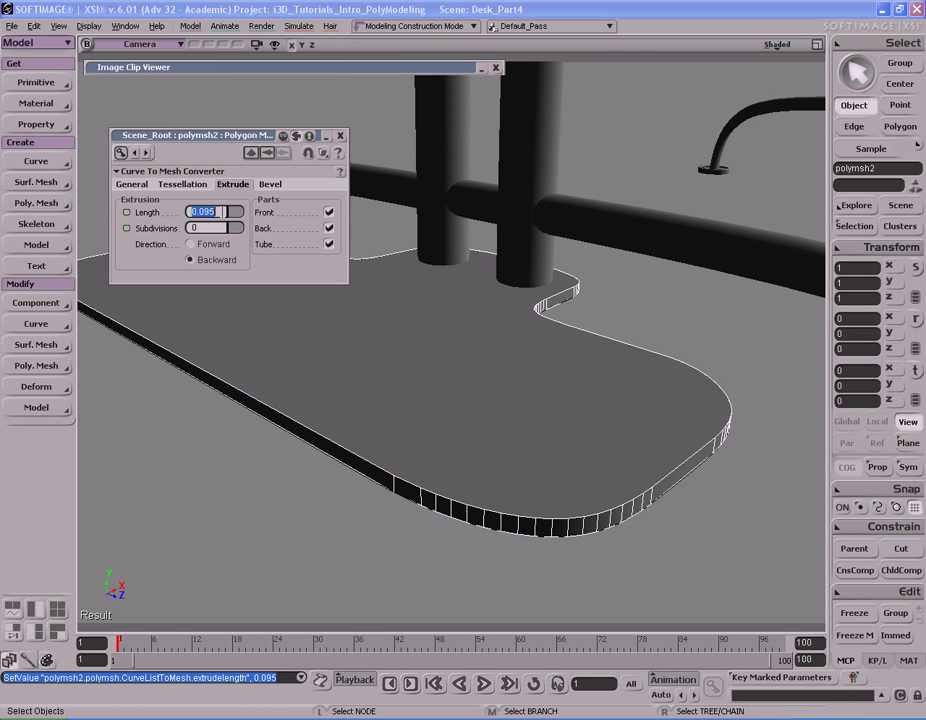
{"action": "type", "text": ".01"}
{"action": "key", "text": "Return"}
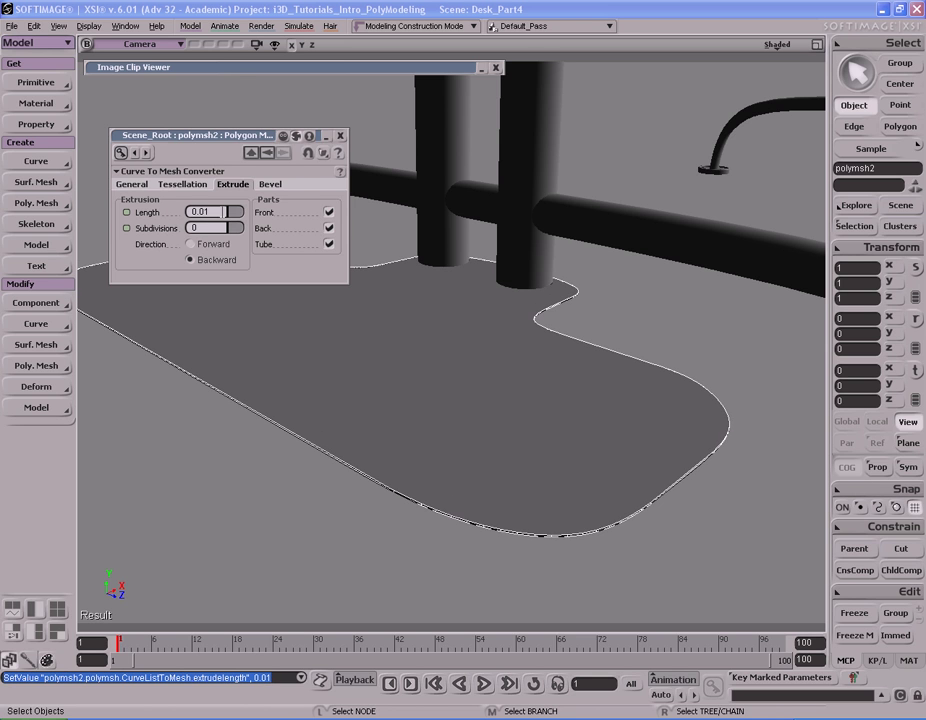
{"action": "key", "text": "Return"}
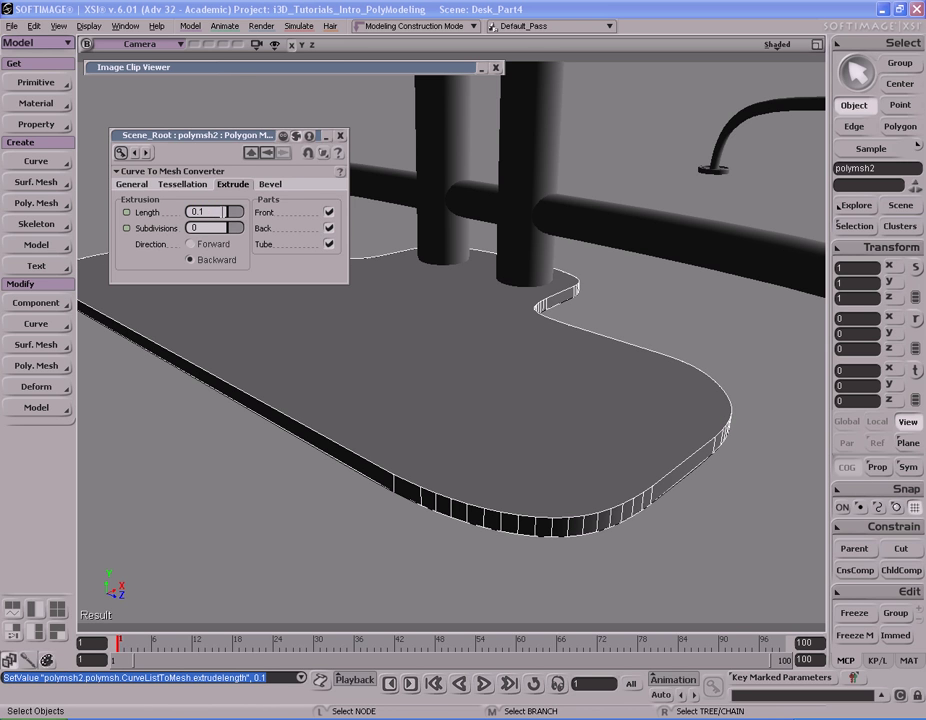
Step: Bevel the shelf's edges with a depth of 0.024 and a profile sampling step of 1
{"action": "left_click", "coordinate": [270, 184]}
{"action": "left_click_drag", "start_coordinate": [229, 213], "coordinate": [233, 214]}
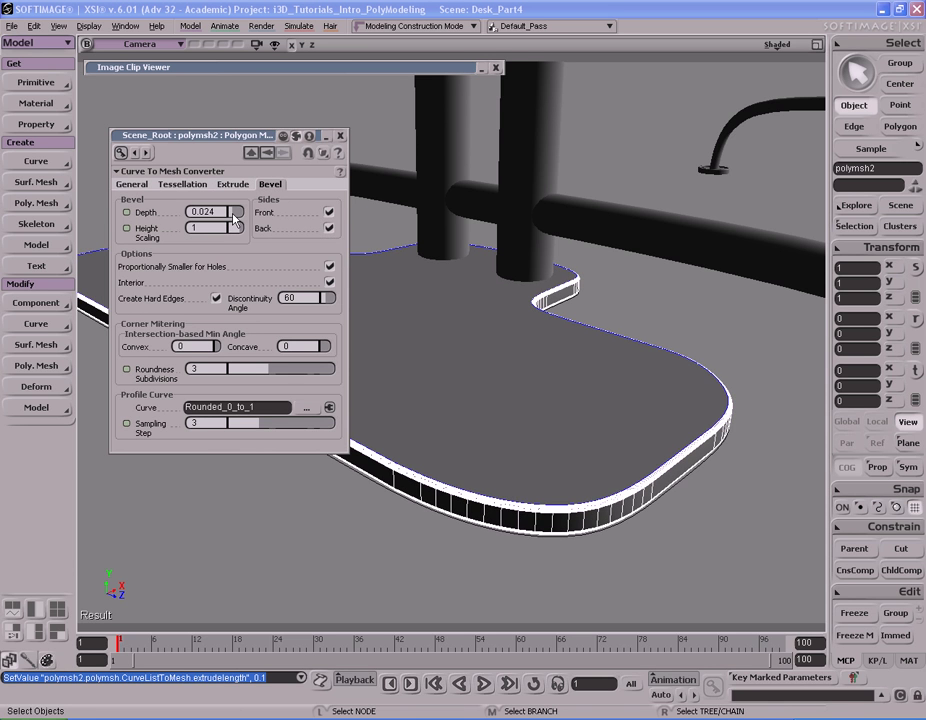
{"action": "left_click_drag", "start_coordinate": [248, 424], "coordinate": [213, 420]}
Step: Check the shelf's rounded edge up close with a render region and save the scene
{"action": "key", "text": "s"}
{"action": "middle_click_drag", "start_coordinate": [535, 437], "coordinate": [577, 444]}
{"action": "left_click_drag", "start_coordinate": [577, 444], "coordinate": [512, 397]}
{"action": "right_click_drag", "start_coordinate": [512, 397], "coordinate": [554, 405]}
{"action": "left_click_drag", "start_coordinate": [525, 389], "coordinate": [610, 405]}
{"action": "key", "text": "q"}
{"action": "left_click_drag", "start_coordinate": [436, 343], "coordinate": [727, 560]}
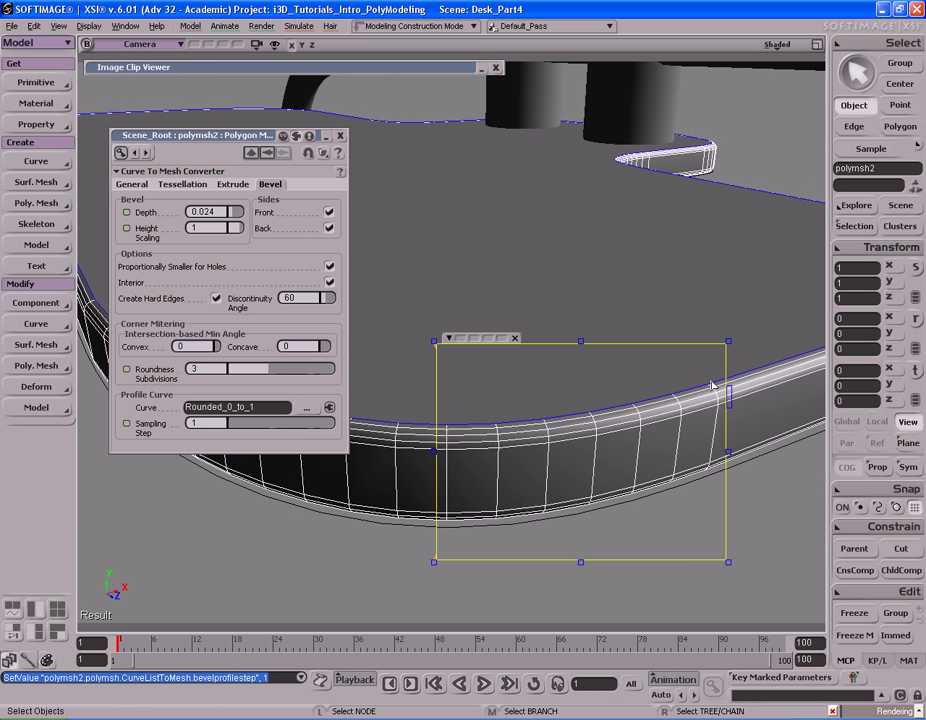
{"action": "key", "text": "q"}
{"action": "key", "text": "s"}
{"action": "middle_click_drag", "start_coordinate": [692, 367], "coordinate": [641, 416]}
{"action": "key", "text": "ctrl+s"}
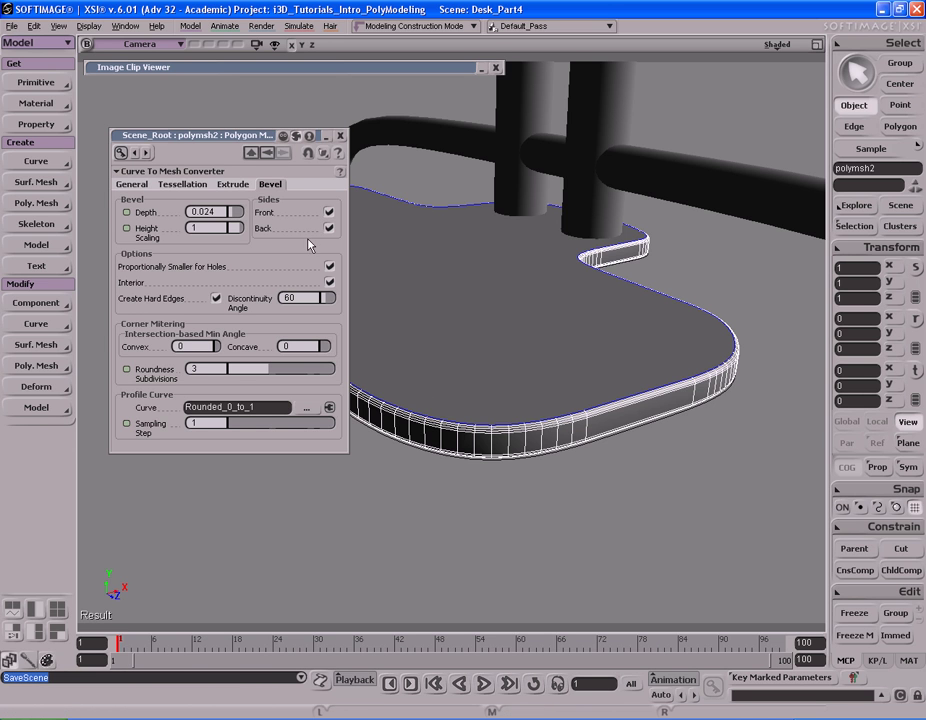
Step: Try a bevel depth of 0.014 on the shelf's edges and settle on a depth of 0.02
{"action": "left_click_drag", "start_coordinate": [232, 222], "coordinate": [222, 222]}
{"action": "key", "text": "s"}
{"action": "middle_click_drag", "start_coordinate": [510, 351], "coordinate": [521, 384]}
{"action": "right_click_drag", "start_coordinate": [521, 384], "coordinate": [529, 345]}
{"action": "middle_click_drag", "start_coordinate": [529, 345], "coordinate": [594, 350]}
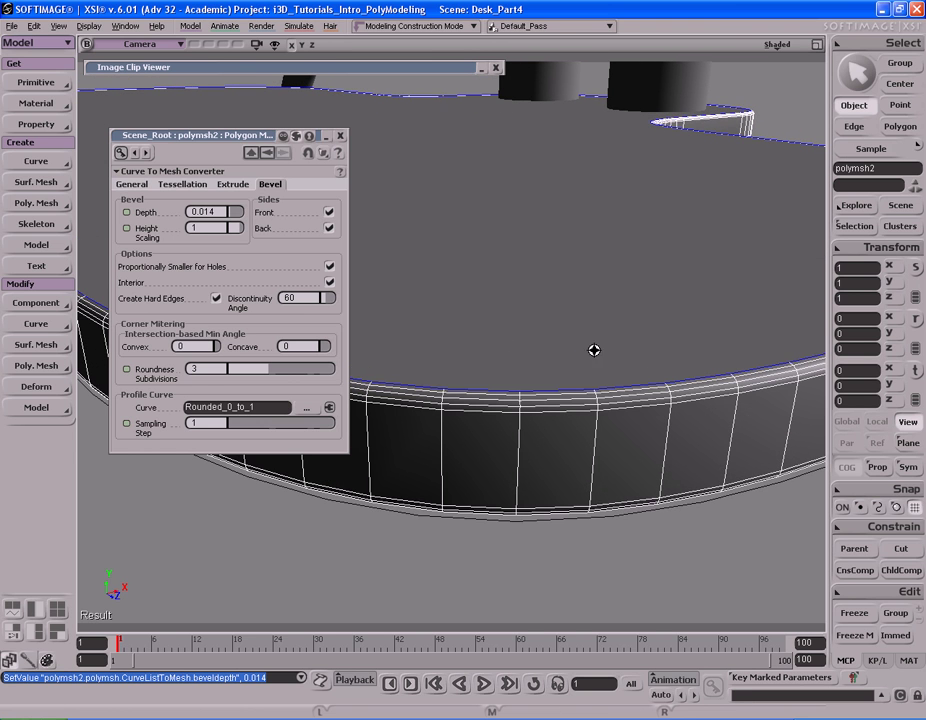
{"action": "left_click_drag", "start_coordinate": [232, 220], "coordinate": [233, 219]}
{"action": "double_click", "coordinate": [223, 212]}
{"action": "type", "text": ".02"}
{"action": "key", "text": "Return"}
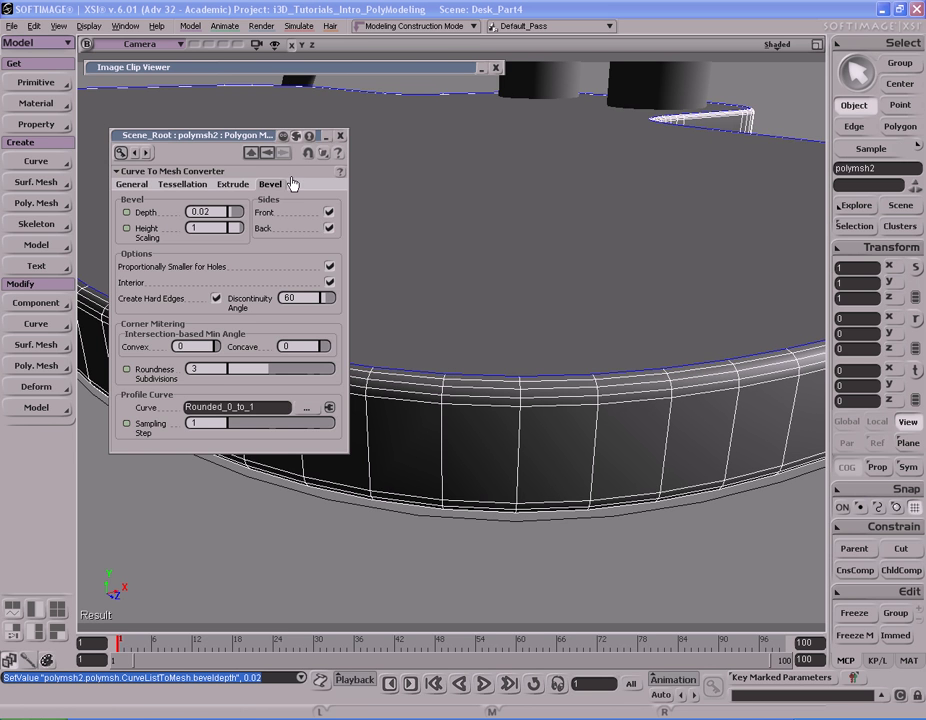
Step: Close the converter properties, preview the shelf in a render region and consult the reference photo
{"action": "left_click", "coordinate": [341, 136]}
{"action": "key", "text": "s"}
{"action": "middle_click_drag", "start_coordinate": [262, 239], "coordinate": [520, 243]}
{"action": "right_click_drag", "start_coordinate": [520, 243], "coordinate": [457, 227]}
{"action": "key", "text": "q"}
{"action": "mouse_move", "coordinate": [283, 270]}
{"action": "left_mouse_down"}
{"action": "mouse_move", "coordinate": [495, 402]}
{"action": "mouse_move", "coordinate": [517, 403]}
{"action": "left_mouse_up"}
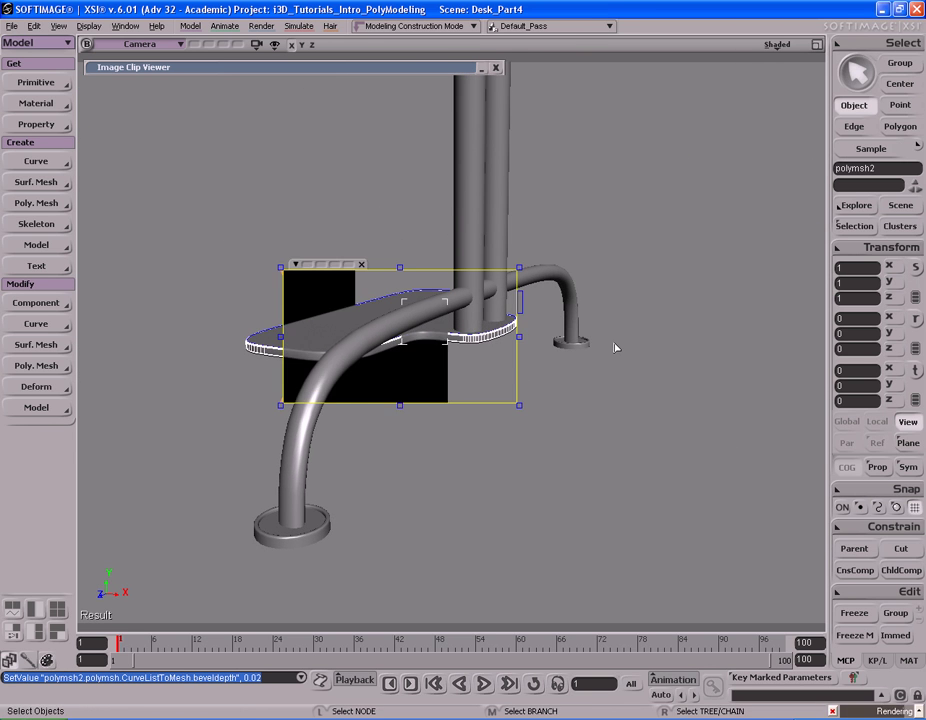
{"action": "key", "text": "q"}
{"action": "middle_click", "coordinate": [616, 348]}
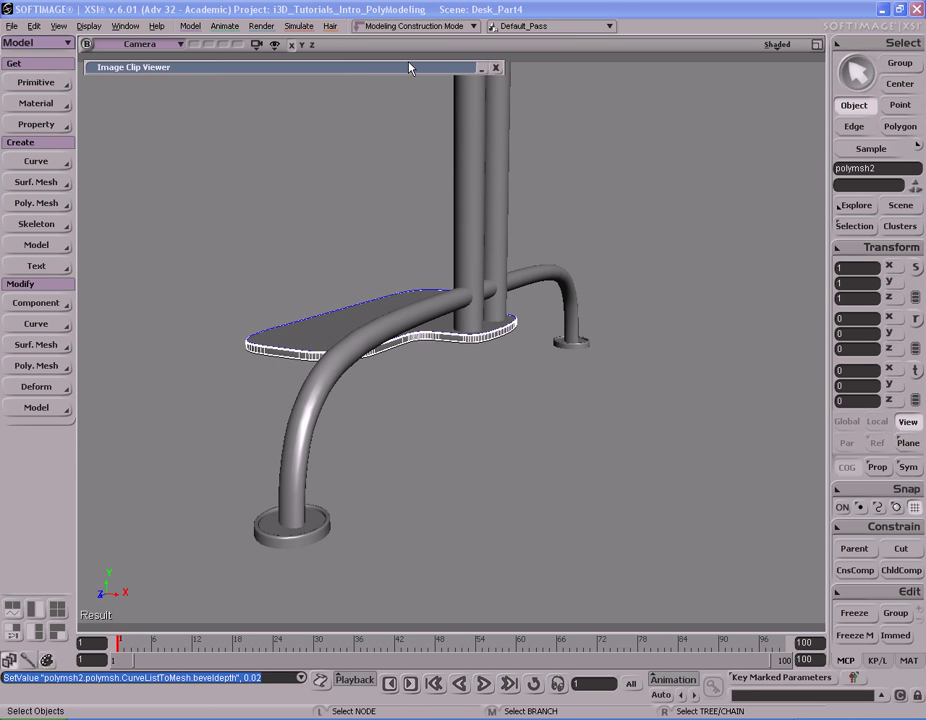
{"action": "double_click", "coordinate": [408, 66]}
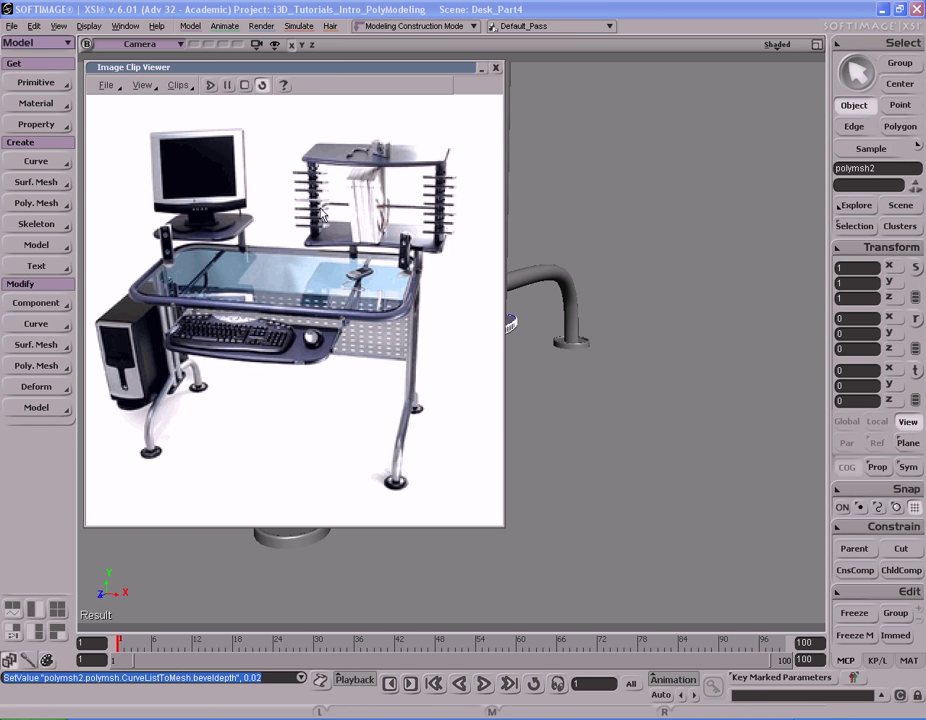
{"action": "double_click", "coordinate": [393, 69]}
Step: Freeze the modeling history of the beveled shelf mesh
{"action": "key", "text": "s"}
{"action": "right_click_drag", "start_coordinate": [482, 347], "coordinate": [521, 386]}
{"action": "middle_click_drag", "start_coordinate": [578, 384], "coordinate": [462, 400]}
{"action": "right_click_drag", "start_coordinate": [462, 400], "coordinate": [487, 408]}
{"action": "right_click_drag", "start_coordinate": [556, 462], "coordinate": [577, 428]}
{"action": "key", "text": "space"}
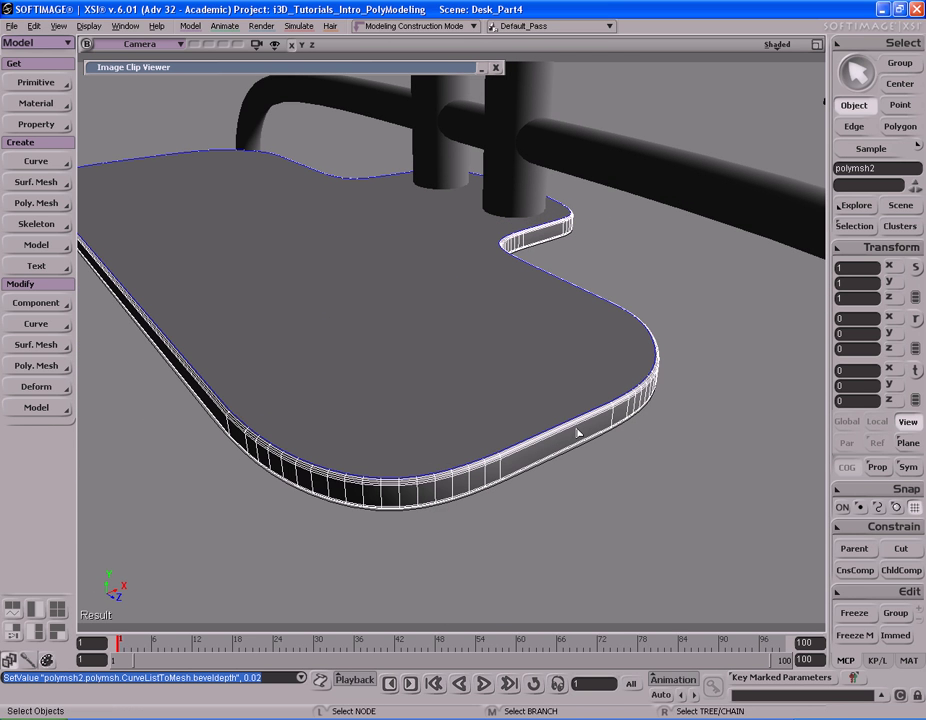
{"action": "left_click", "coordinate": [858, 637]}
Step: Delete the leftover outline curve along the shelf's lower edge
{"action": "left_click", "coordinate": [593, 440]}
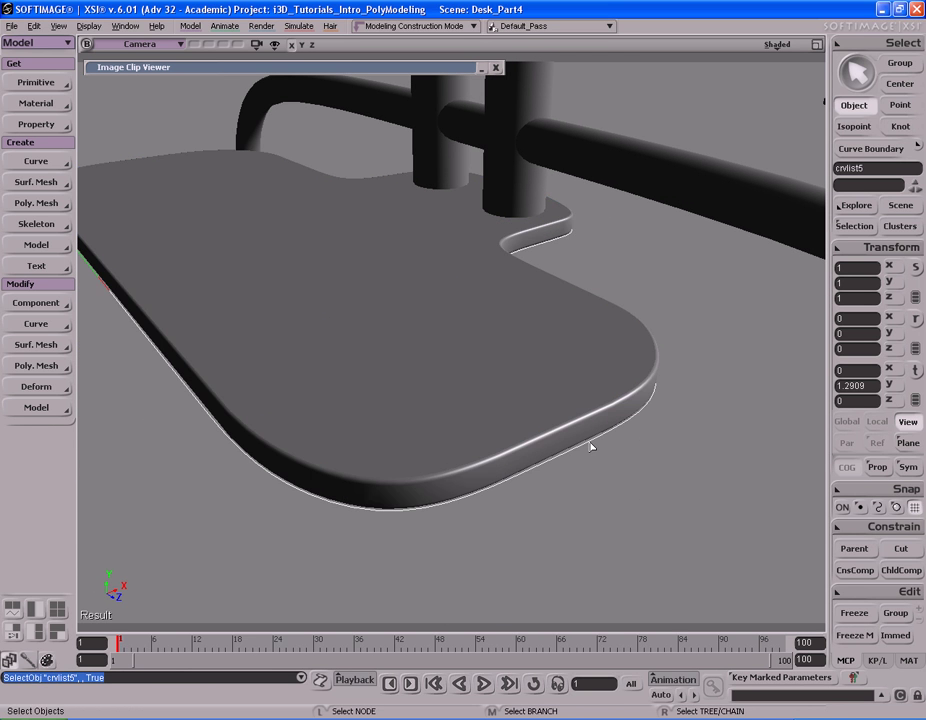
{"action": "key", "text": "s"}
{"action": "right_click_drag", "start_coordinate": [624, 459], "coordinate": [520, 285]}
{"action": "key", "text": "Delete"}
Step: Compare the whole desk model with the reference photo
{"action": "key", "text": "s"}
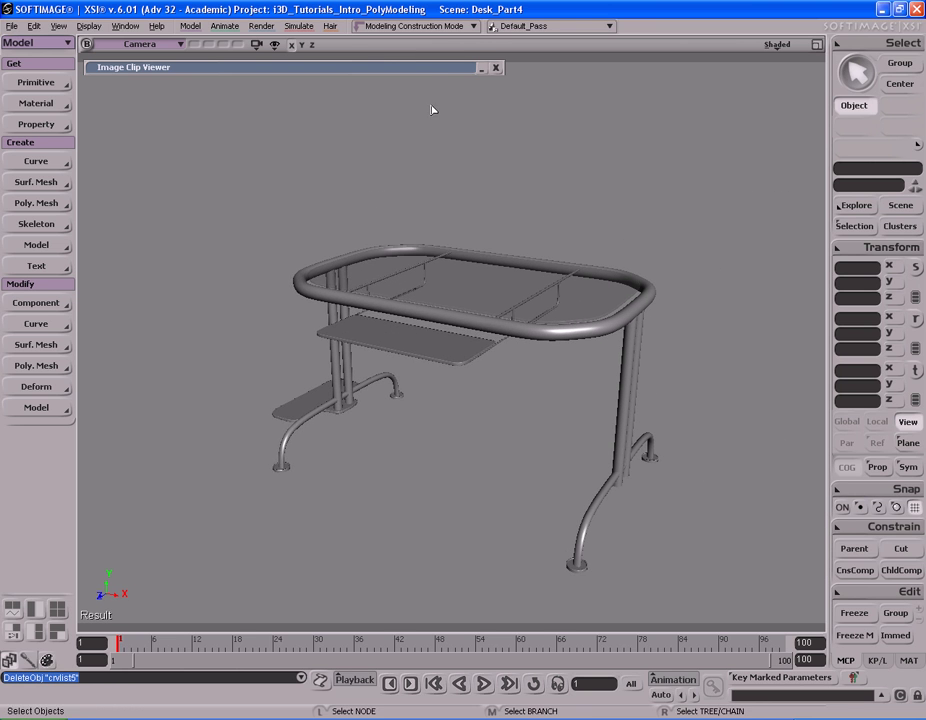
{"action": "left_click", "coordinate": [430, 68]}
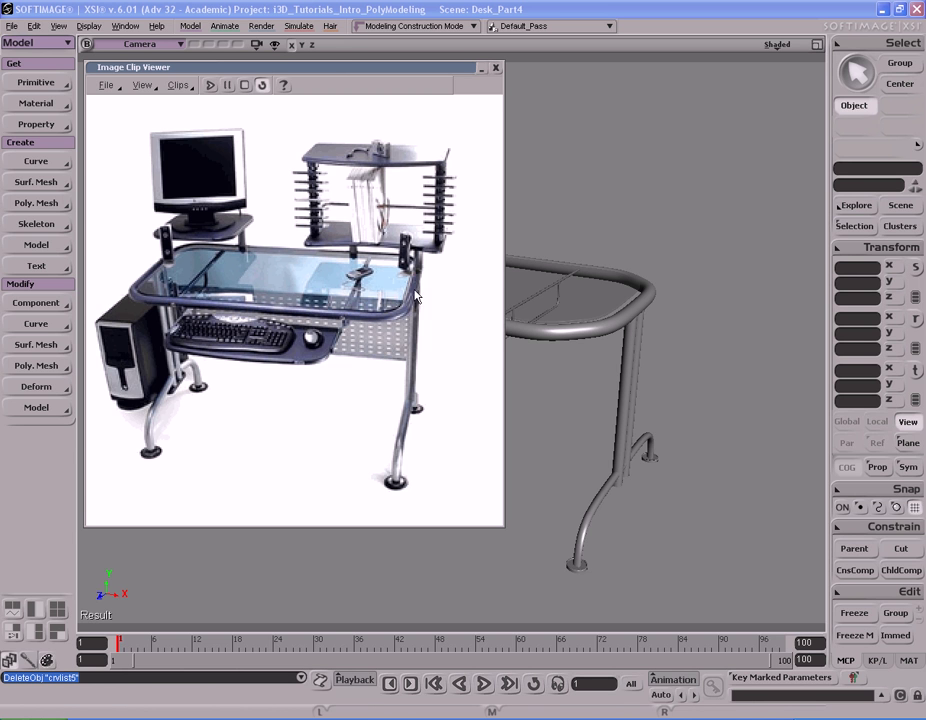
{"action": "key", "text": "s"}
{"action": "right_click_drag", "start_coordinate": [596, 340], "coordinate": [616, 327]}
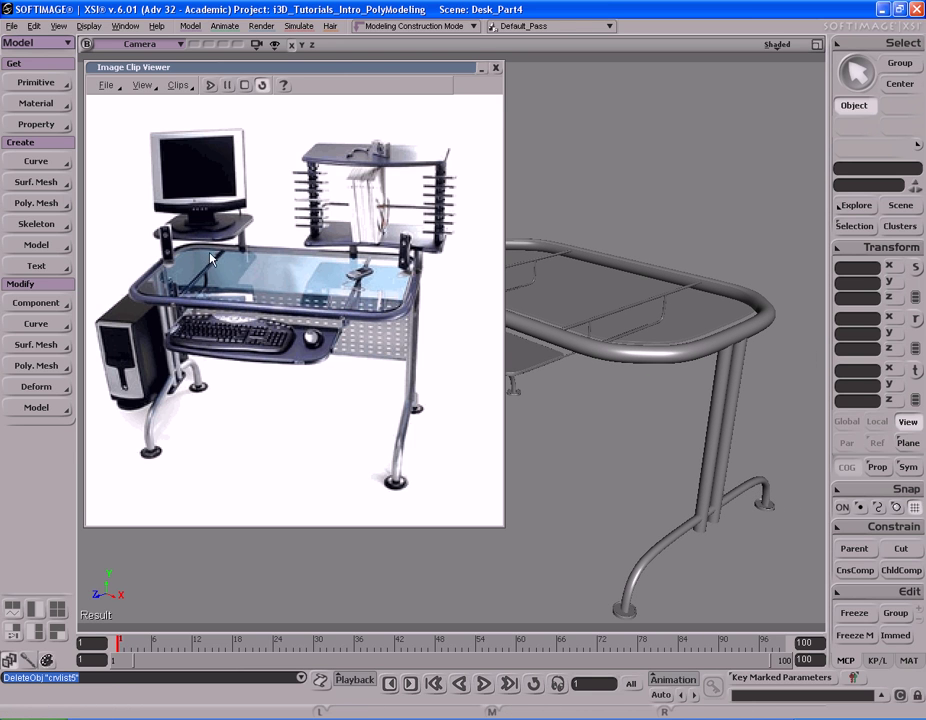
{"action": "double_click", "coordinate": [404, 72]}
Step: Select the keyboard tray mesh and check the raised monitor shelf in the reference photo
{"action": "right_click_drag", "start_coordinate": [469, 267], "coordinate": [582, 286]}
{"action": "middle_click_drag", "start_coordinate": [582, 286], "coordinate": [444, 296]}
{"action": "left_click_drag", "start_coordinate": [444, 296], "coordinate": [428, 275]}
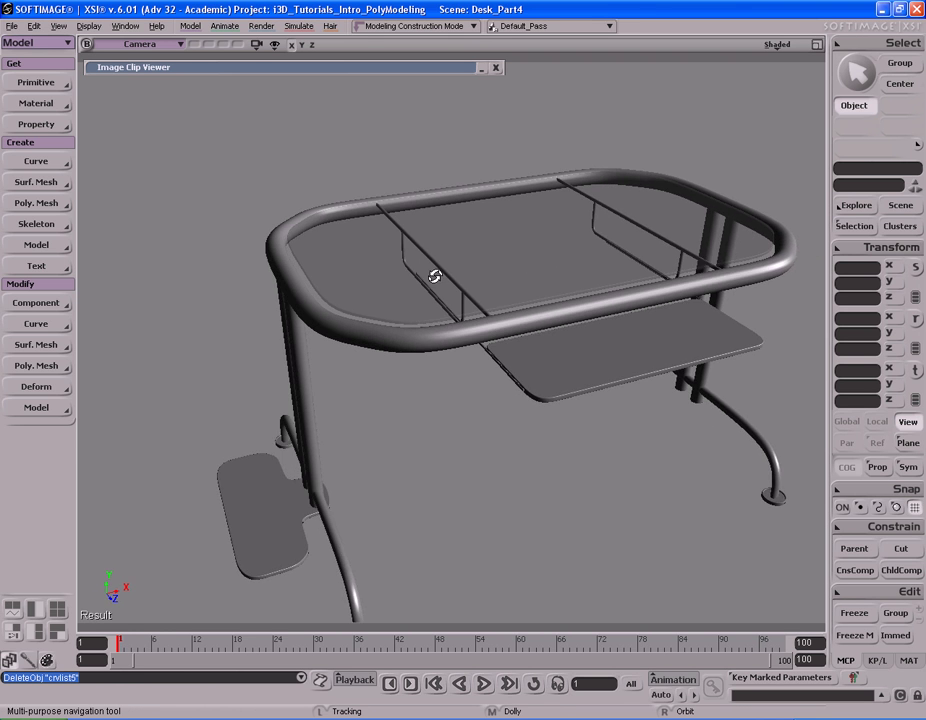
{"action": "middle_click_drag", "start_coordinate": [428, 275], "coordinate": [486, 294]}
{"action": "left_click_drag", "start_coordinate": [486, 294], "coordinate": [588, 330]}
{"action": "left_click", "coordinate": [595, 329]}
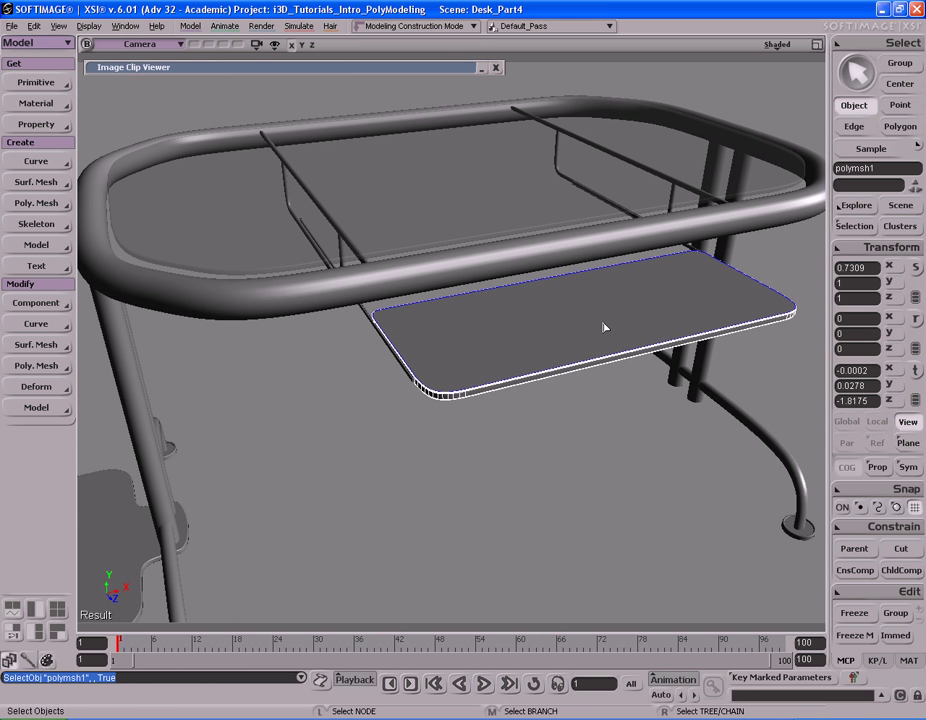
{"action": "double_click", "coordinate": [340, 70]}
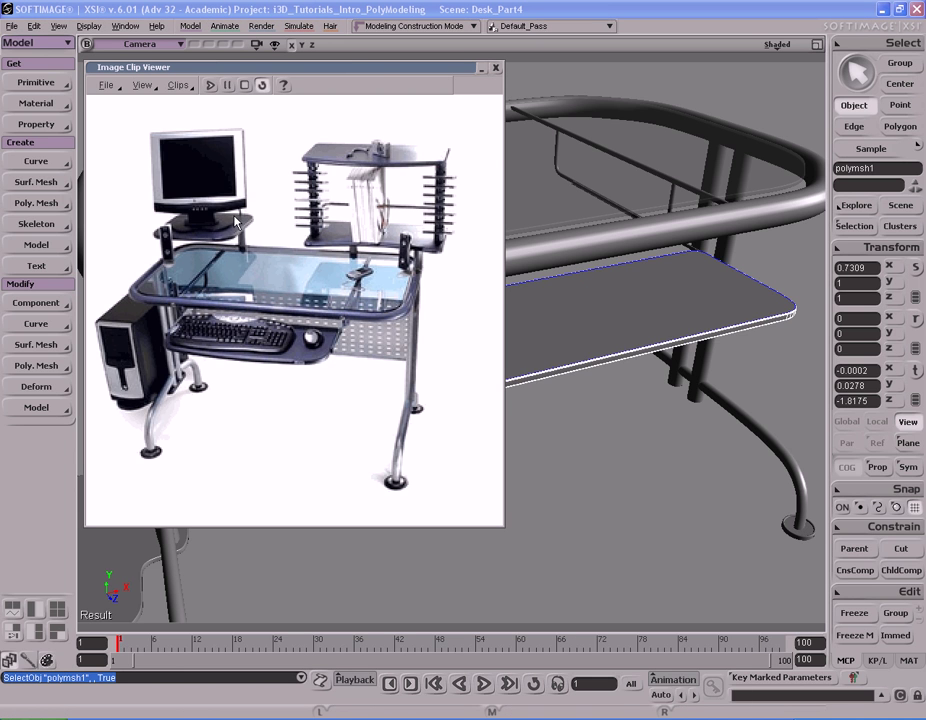
{"action": "double_click", "coordinate": [385, 70]}
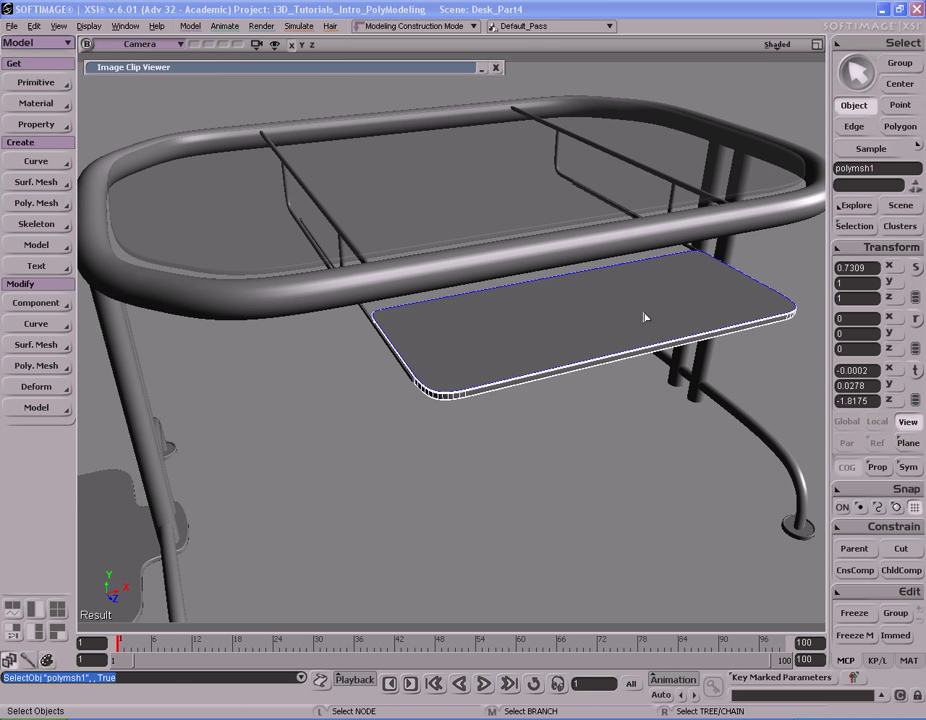
{"action": "double_click", "coordinate": [262, 67]}
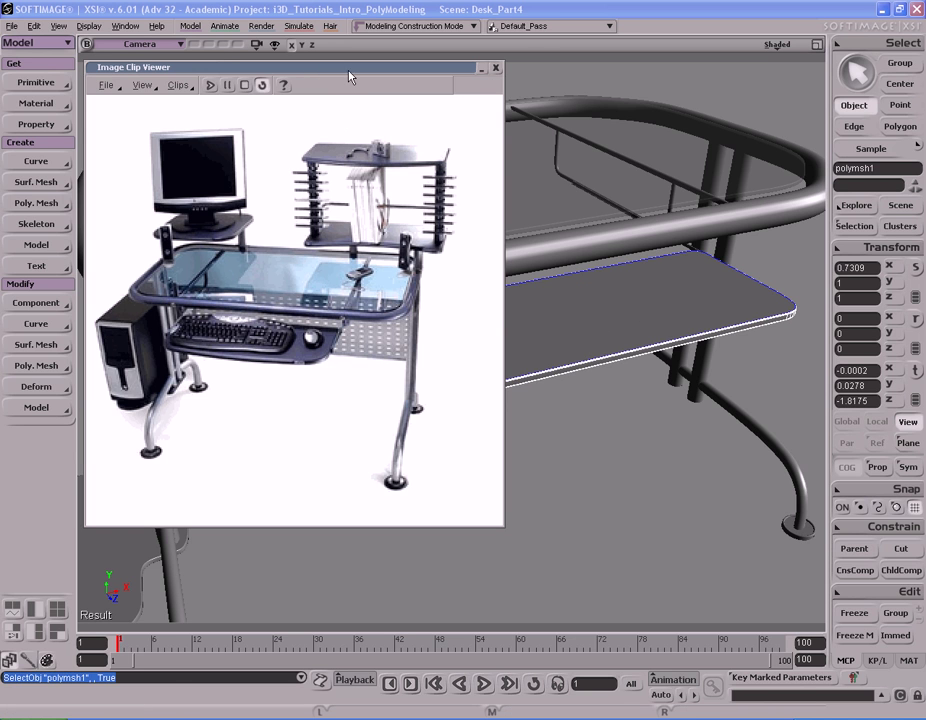
Step: Collapse the reference photo and turn off object isolation in the Top view so all desk parts are displayed
{"action": "double_click", "coordinate": [350, 68]}
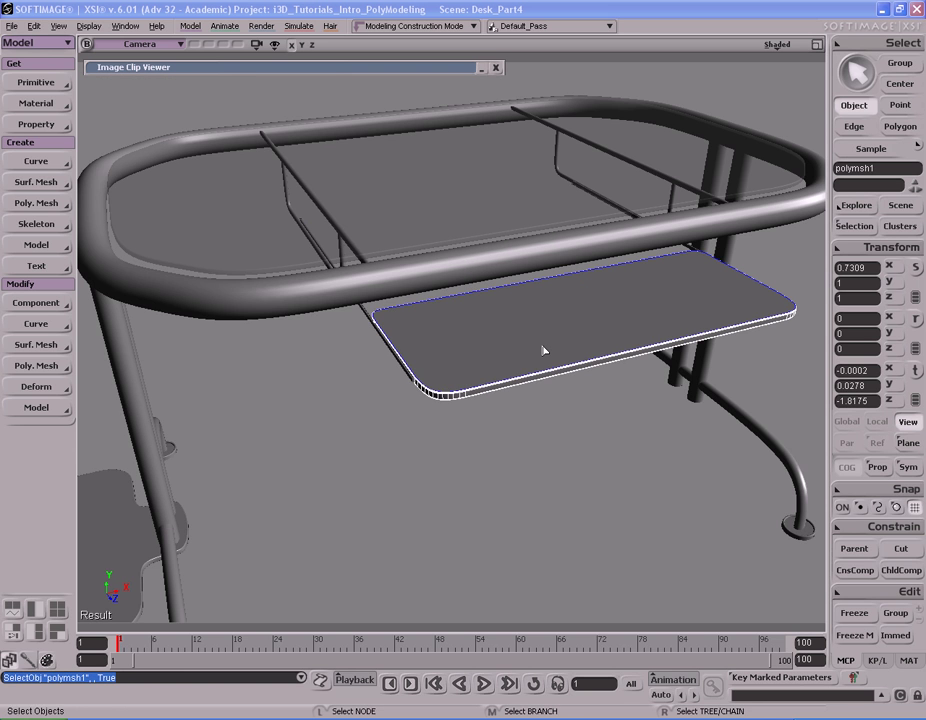
{"action": "key", "text": "s"}
{"action": "left_click_drag", "start_coordinate": [503, 342], "coordinate": [561, 414]}
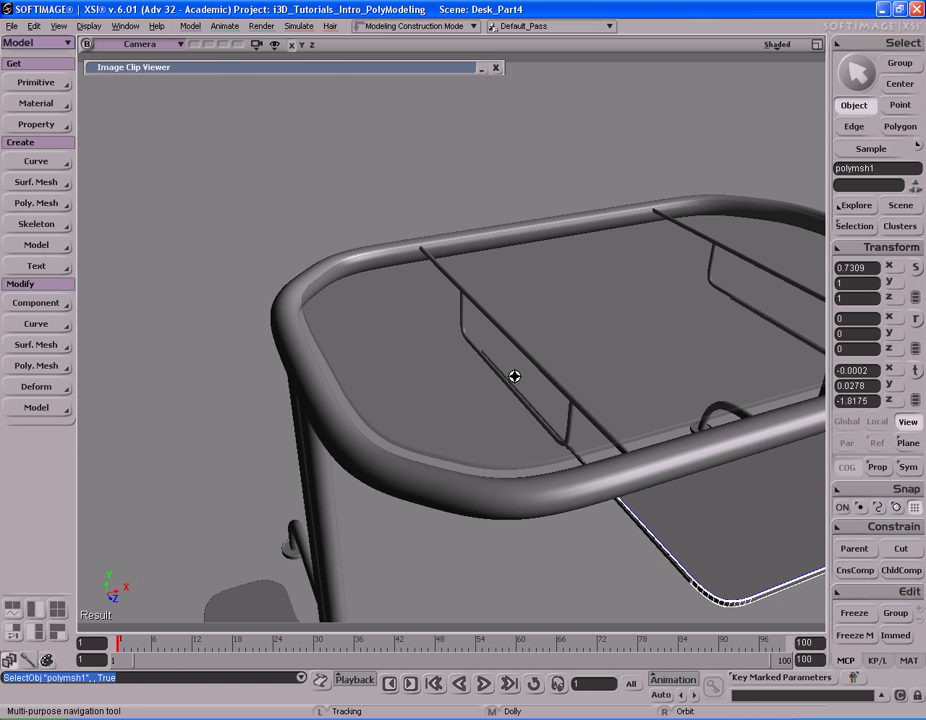
{"action": "left_click_drag", "start_coordinate": [522, 382], "coordinate": [488, 348]}
{"action": "key", "text": "F12"}
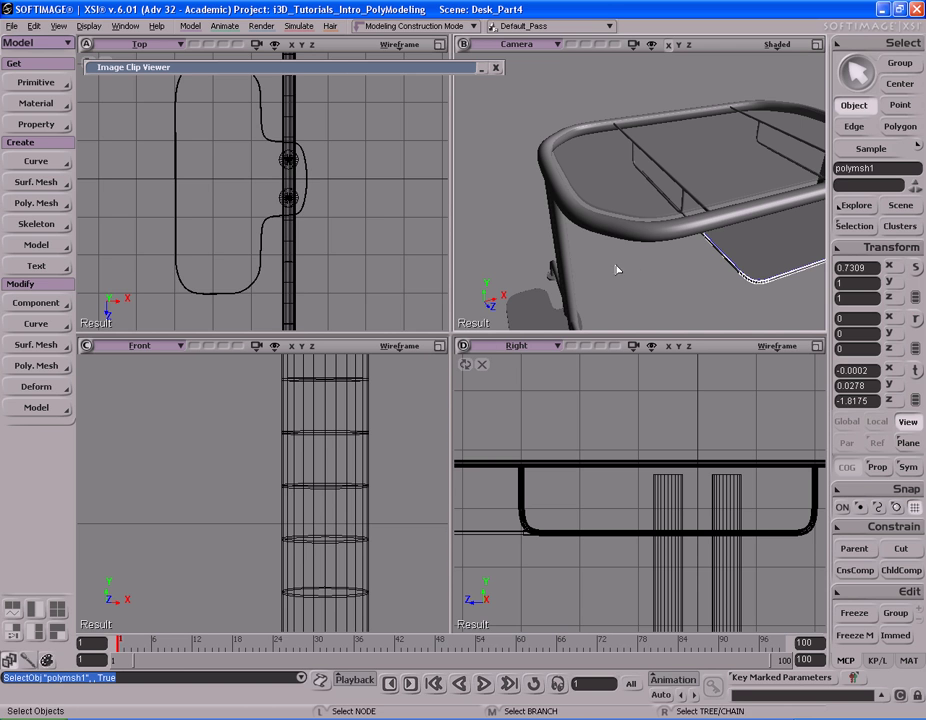
{"action": "key", "text": "f"}
{"action": "key", "text": "s"}
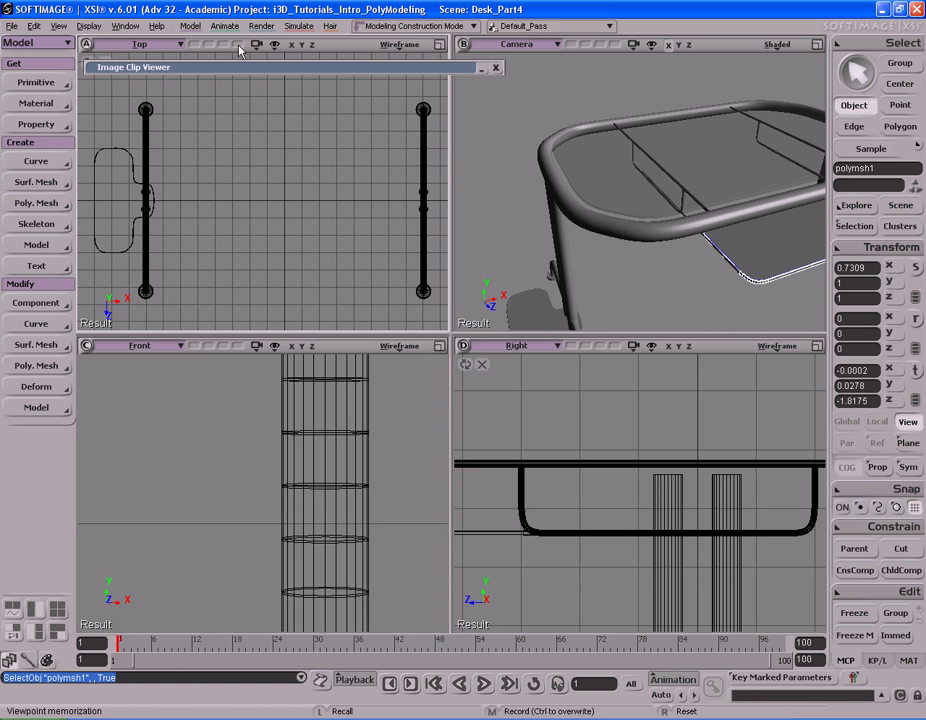
{"action": "left_click", "coordinate": [256, 44]}
{"action": "left_click", "coordinate": [281, 194]}
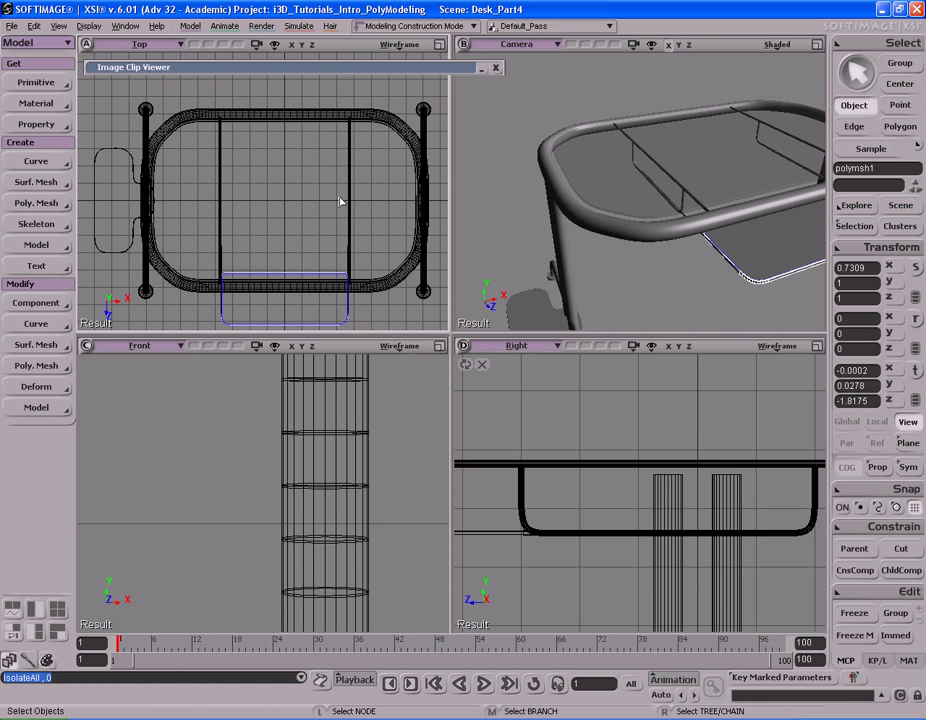
Step: Maximize the Top view around the tabletop frame and check the raised monitor shelf in the reference photo
{"action": "key", "text": "s"}
{"action": "left_click_drag", "start_coordinate": [242, 174], "coordinate": [376, 196]}
{"action": "middle_click_drag", "start_coordinate": [376, 196], "coordinate": [271, 145]}
{"action": "left_click_drag", "start_coordinate": [271, 145], "coordinate": [325, 175]}
{"action": "middle_click_drag", "start_coordinate": [325, 175], "coordinate": [248, 168]}
{"action": "left_click_drag", "start_coordinate": [248, 168], "coordinate": [293, 205]}
{"action": "key", "text": "F12"}
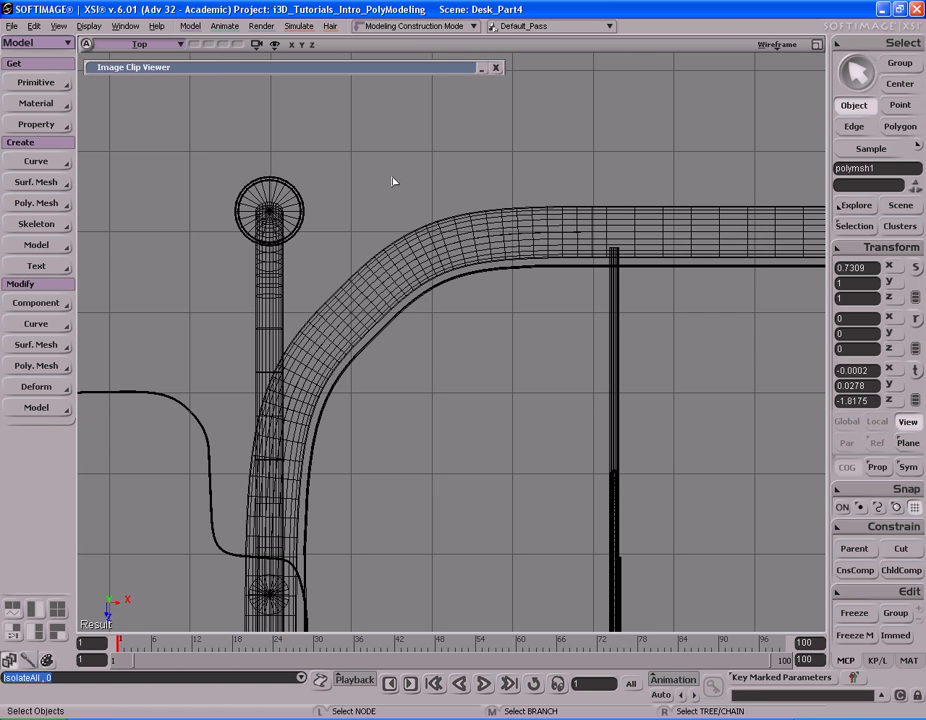
{"action": "scroll", "coordinate": [335, 281], "scroll_direction": "down", "scroll_amount": 4}
{"action": "double_click", "coordinate": [400, 70]}
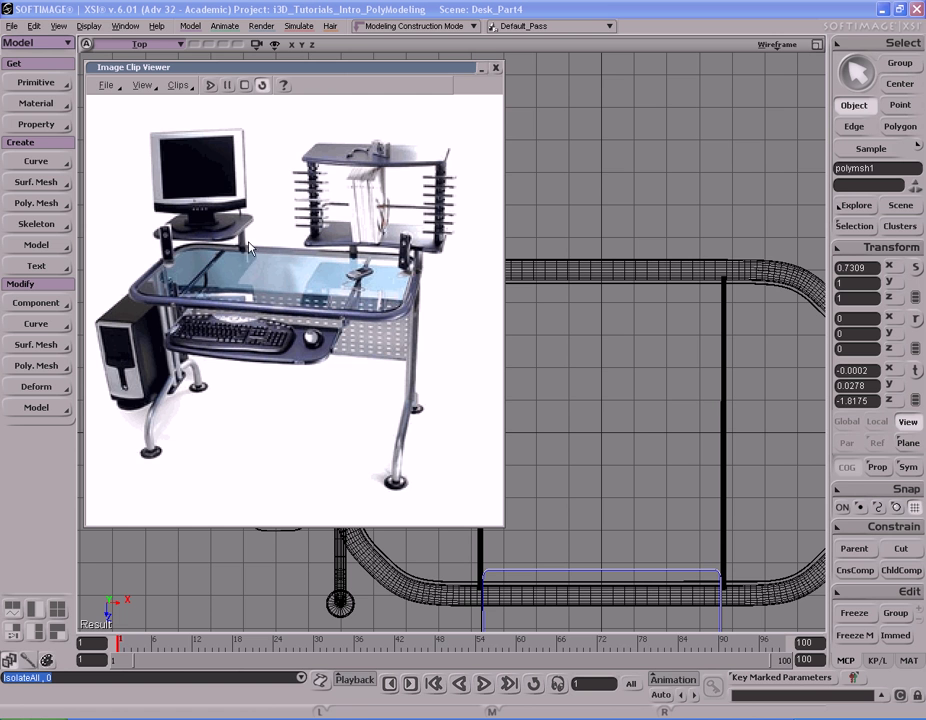
{"action": "left_click", "coordinate": [340, 67]}
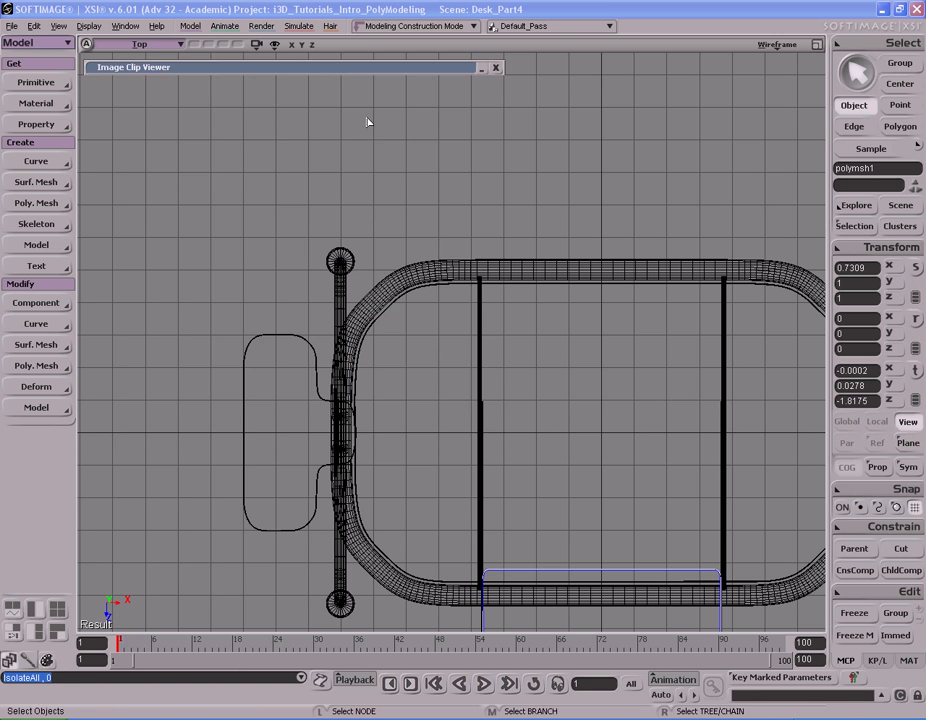
Step: Draw an open U-shaped NURBS curve with eight grid-snapped control points, from X -5, Z -4 to X -5, Z -1, inside the tabletop frame
{"action": "scroll", "coordinate": [435, 265], "scroll_direction": "up", "scroll_amount": 5}
{"action": "mouse_move", "coordinate": [427, 291]}
{"action": "left_mouse_down"}
{"action": "mouse_move", "coordinate": [433, 303]}
{"action": "mouse_move", "coordinate": [400, 310]}
{"action": "left_mouse_up"}
{"action": "left_click", "coordinate": [36, 161]}
{"action": "left_click", "coordinate": [140, 161]}
{"action": "key", "text": "s"}
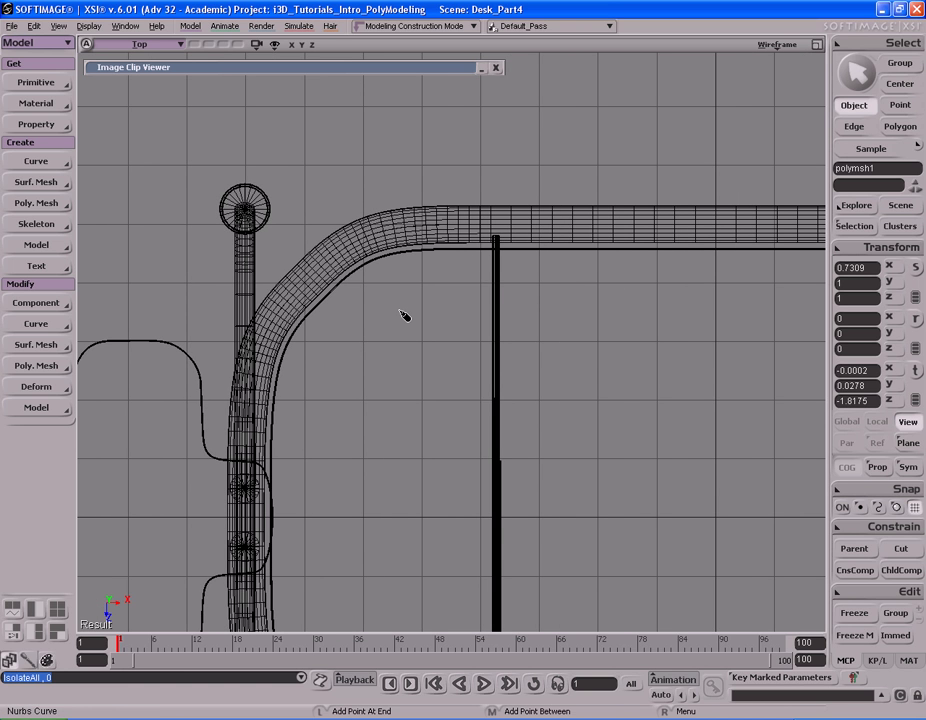
{"action": "scroll", "coordinate": [395, 308], "scroll_direction": "down", "scroll_amount": 4}
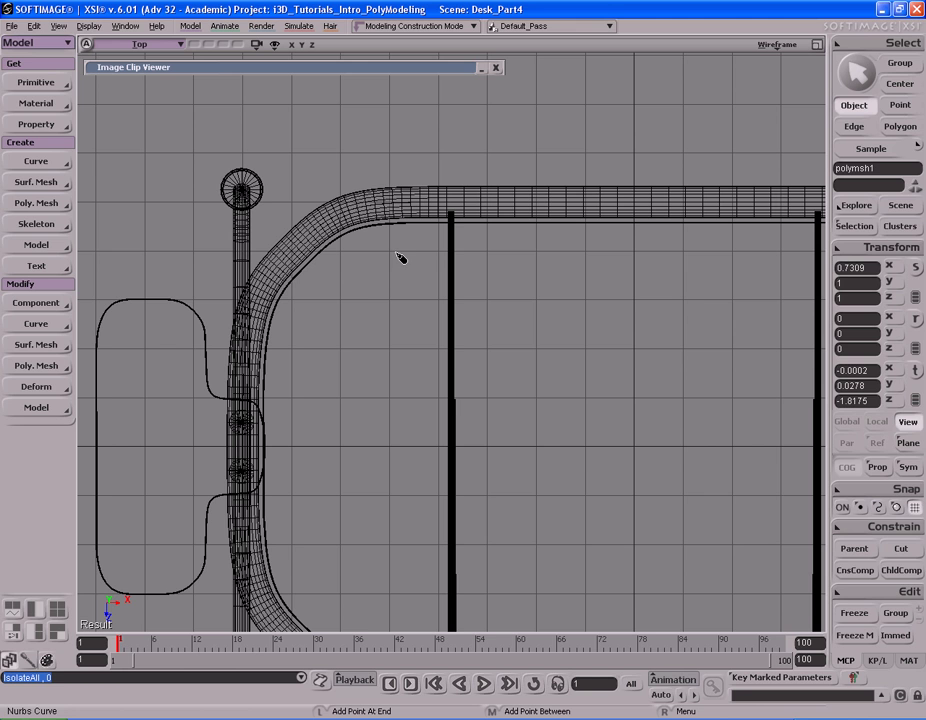
{"action": "left_click", "coordinate": [390, 251]}
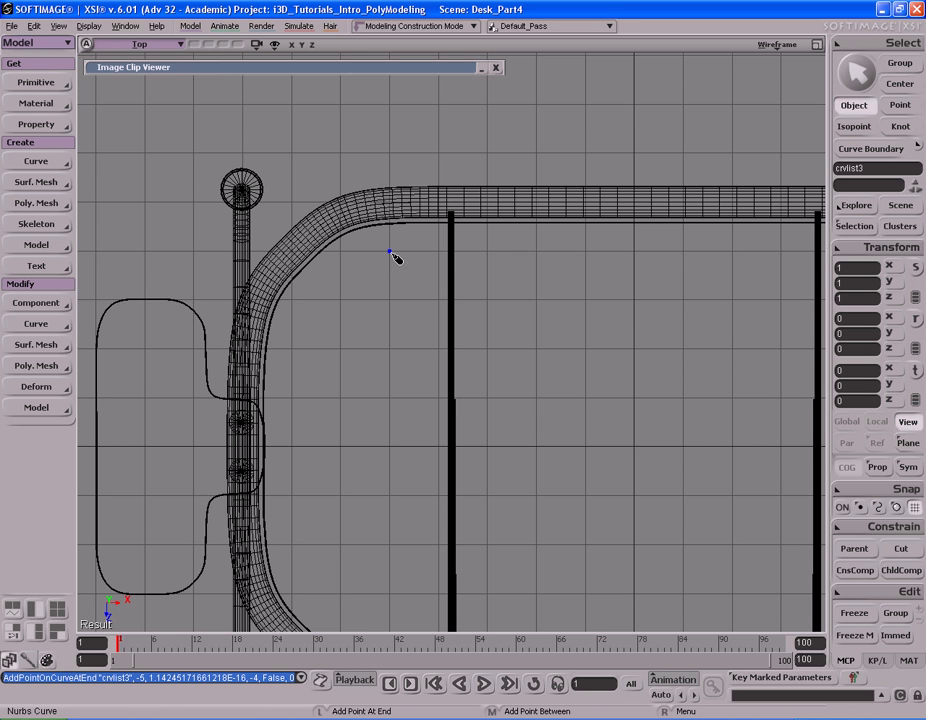
{"action": "left_click", "coordinate": [439, 252]}
{"action": "left_click", "coordinate": [488, 252]}
{"action": "left_click", "coordinate": [487, 299]}
{"action": "left_click", "coordinate": [487, 348]}
{"action": "left_click", "coordinate": [487, 400]}
{"action": "left_click", "coordinate": [438, 398]}
{"action": "left_click", "coordinate": [390, 398]}
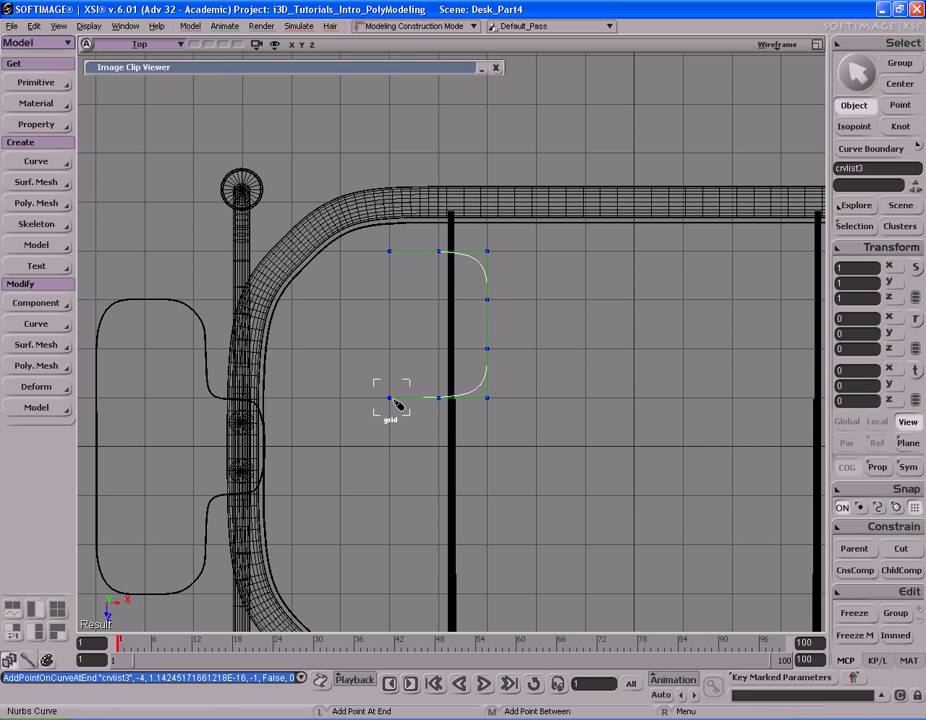
{"action": "key", "text": "s"}
{"action": "middle_click_drag", "start_coordinate": [528, 328], "coordinate": [423, 336]}
{"action": "left_click_drag", "start_coordinate": [423, 336], "coordinate": [423, 363]}
{"action": "right_click", "coordinate": [392, 283]}
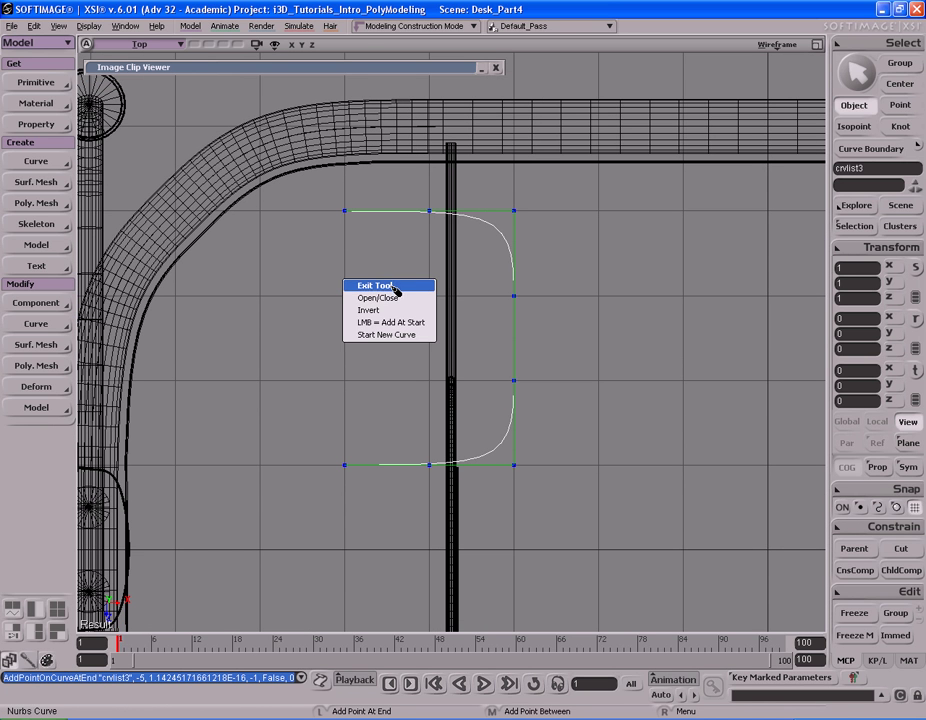
{"action": "left_click", "coordinate": [395, 287]}
Step: Add one control point near each rounded corner of the U-shaped curve to tighten both corners
{"action": "scroll", "coordinate": [552, 283], "scroll_direction": "up", "scroll_amount": 3}
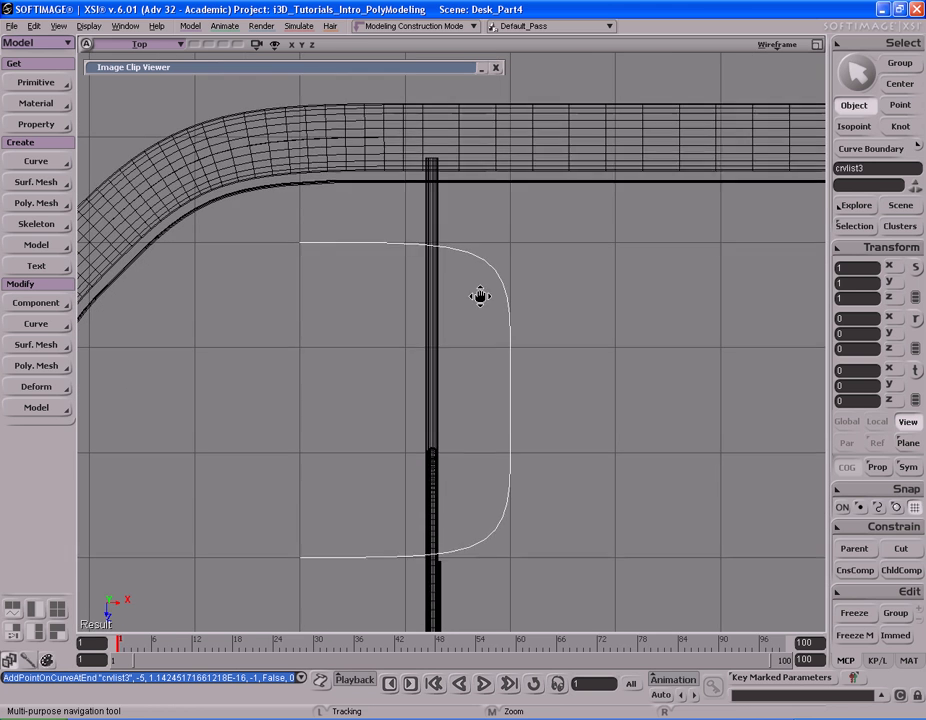
{"action": "key", "text": "s"}
{"action": "middle_click_drag", "start_coordinate": [455, 316], "coordinate": [438, 316]}
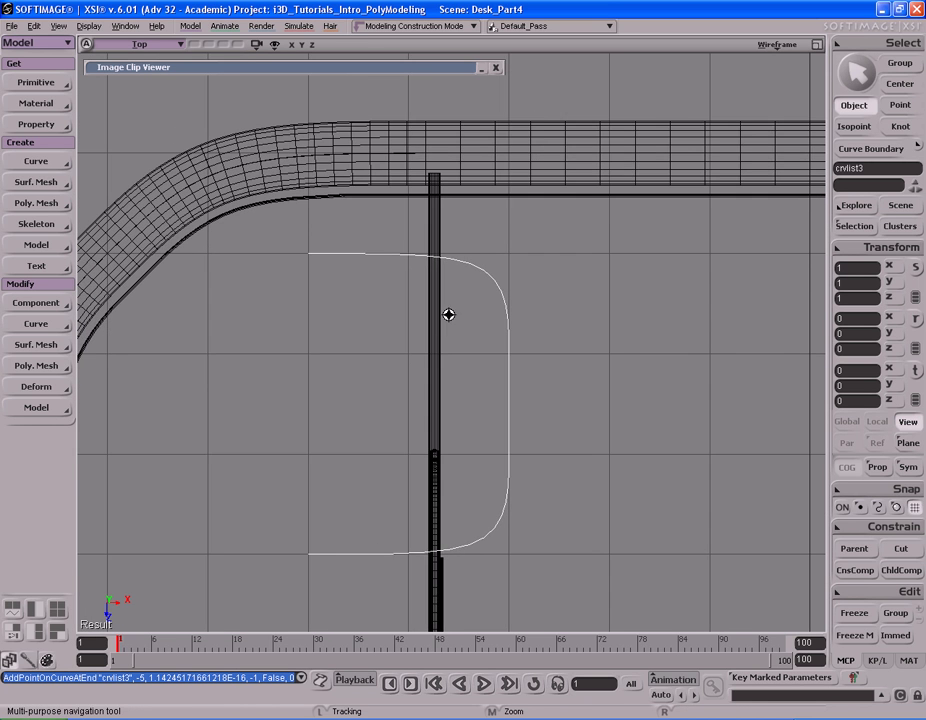
{"action": "left_click_drag", "start_coordinate": [473, 321], "coordinate": [457, 315]}
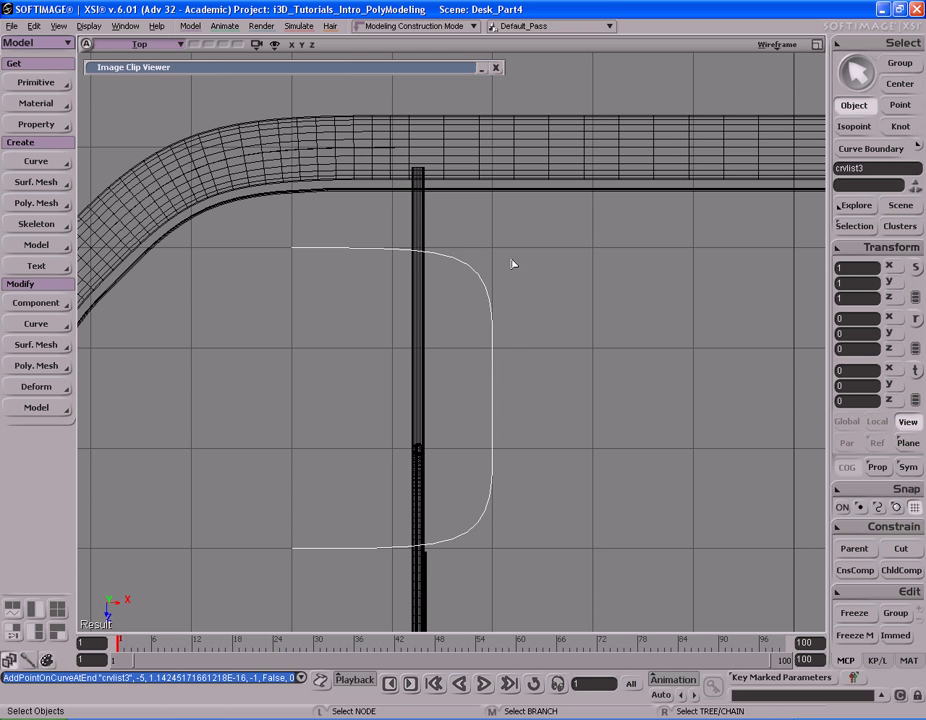
{"action": "left_click", "coordinate": [40, 304]}
{"action": "left_click", "coordinate": [36, 324]}
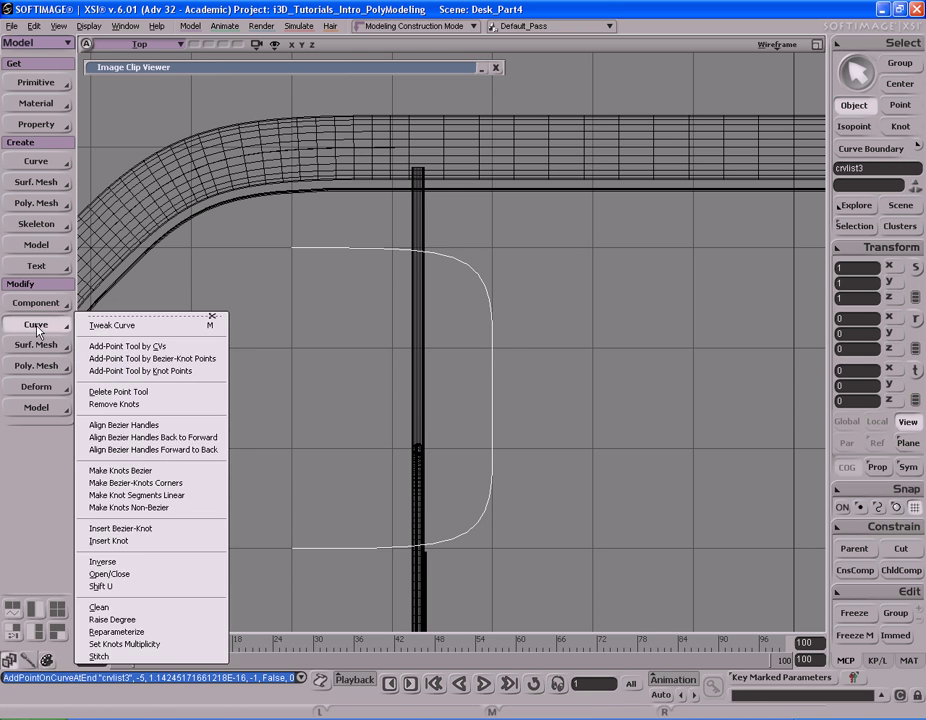
{"action": "left_click", "coordinate": [150, 347]}
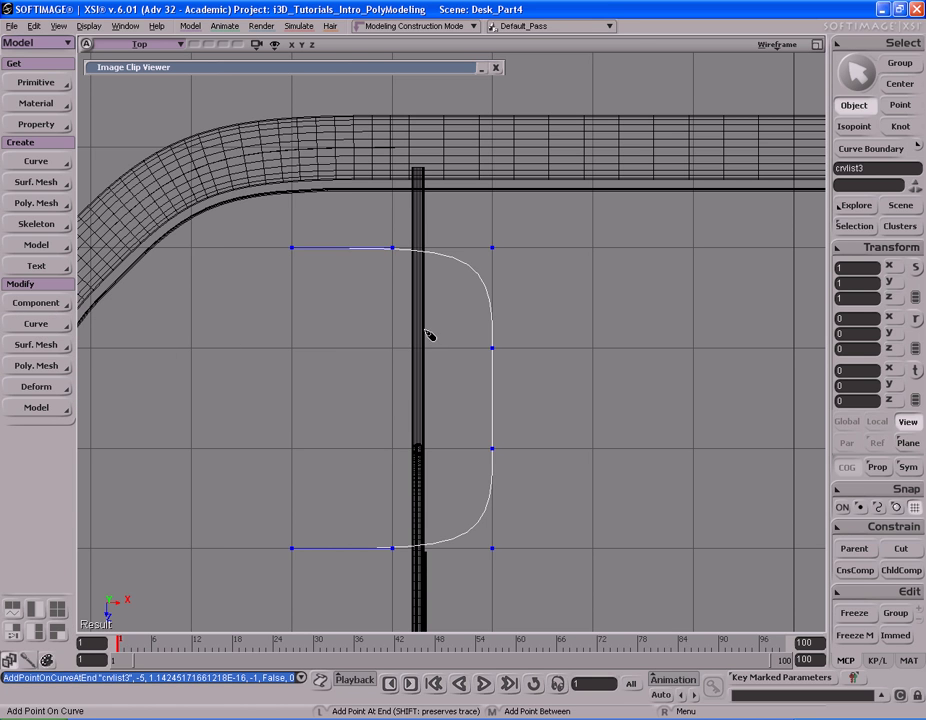
{"action": "left_click", "coordinate": [451, 251]}
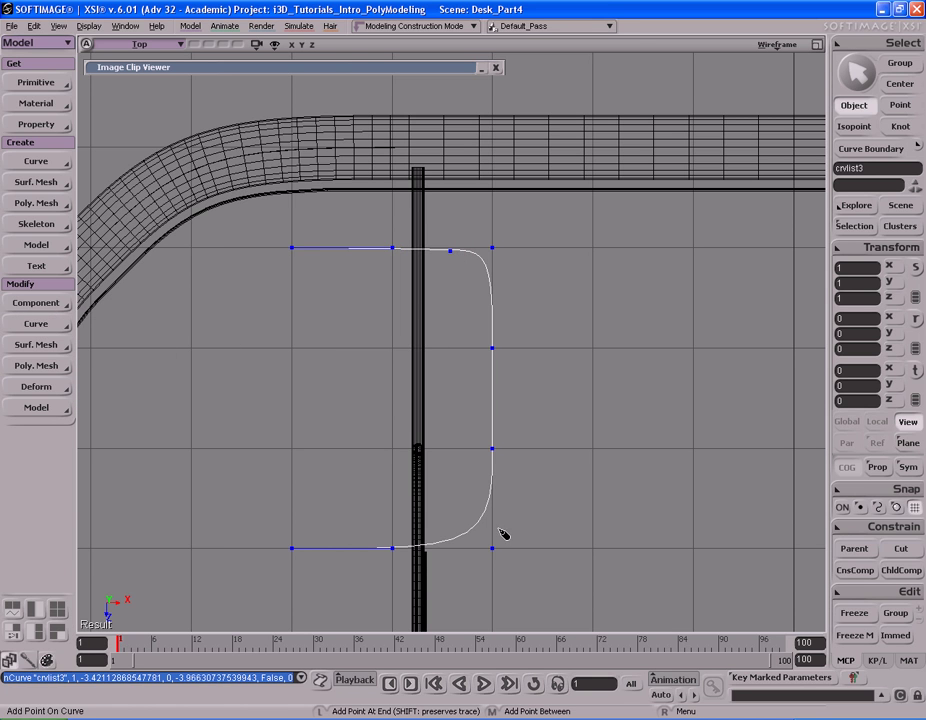
{"action": "left_click", "coordinate": [453, 548]}
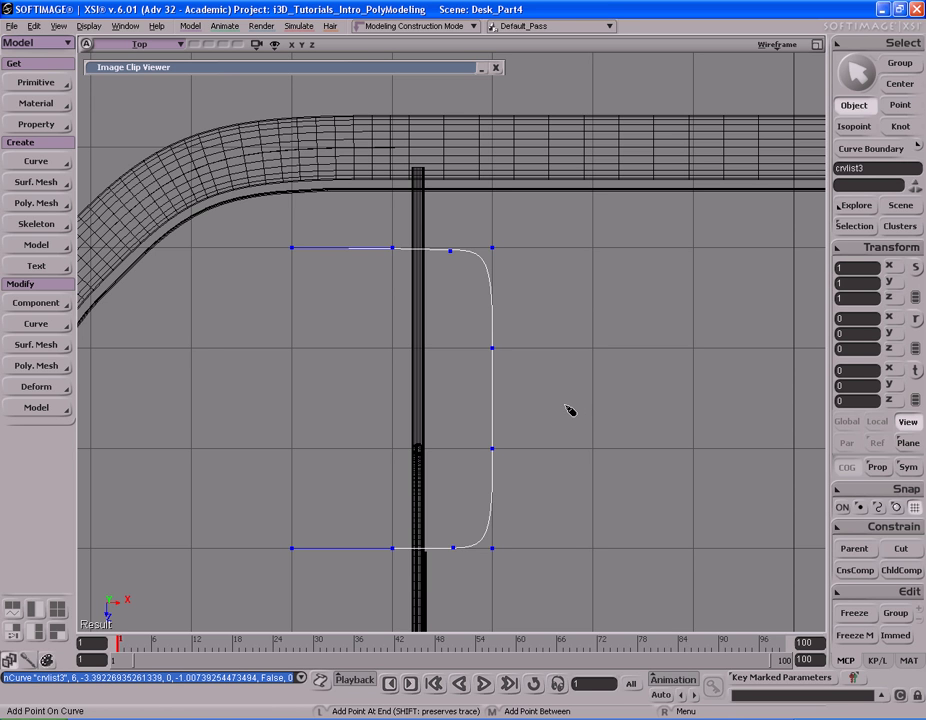
{"action": "right_click", "coordinate": [508, 331]}
{"action": "left_click", "coordinate": [530, 333]}
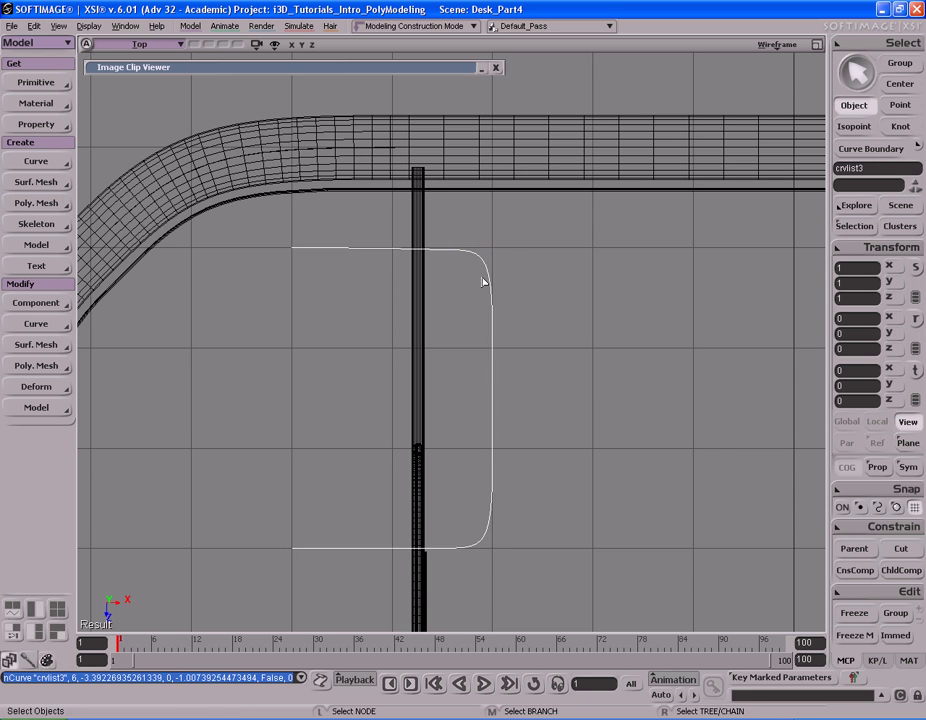
Step: Snap the added upper control point to Z -4 and level the added lower point with the curve's lower edge
{"action": "key", "text": "t"}
{"action": "left_click", "coordinate": [450, 248]}
{"action": "key", "text": "v"}
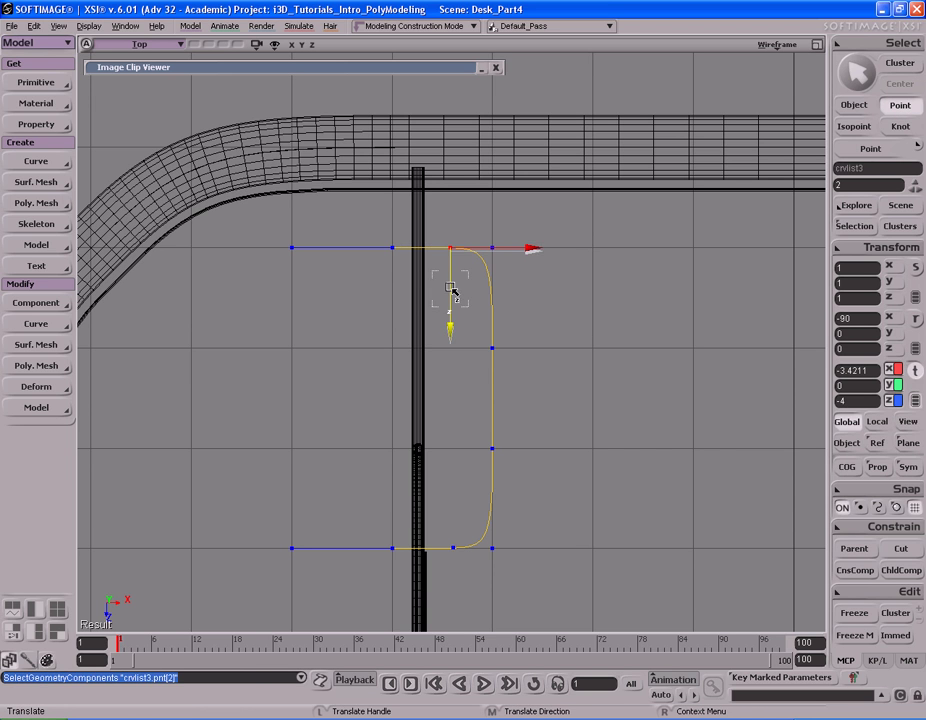
{"action": "left_click_drag", "start_coordinate": [450, 296], "coordinate": [451, 291]}
{"action": "key", "text": "t"}
{"action": "key", "text": "v"}
{"action": "left_click_drag", "start_coordinate": [441, 528], "coordinate": [456, 600]}
Step: Freeze the modeling history of the U-shaped curve
{"action": "key", "text": "s"}
{"action": "middle_click_drag", "start_coordinate": [385, 463], "coordinate": [388, 428]}
{"action": "key", "text": "space"}
{"action": "key", "text": "s"}
{"action": "left_click_drag", "start_coordinate": [388, 428], "coordinate": [437, 428]}
{"action": "left_click", "coordinate": [854, 635]}
Step: Activate Translate on the curve with COG turned off so the manipulator sits at the object's own center
{"action": "key", "text": "s"}
{"action": "middle_click_drag", "start_coordinate": [455, 390], "coordinate": [486, 388]}
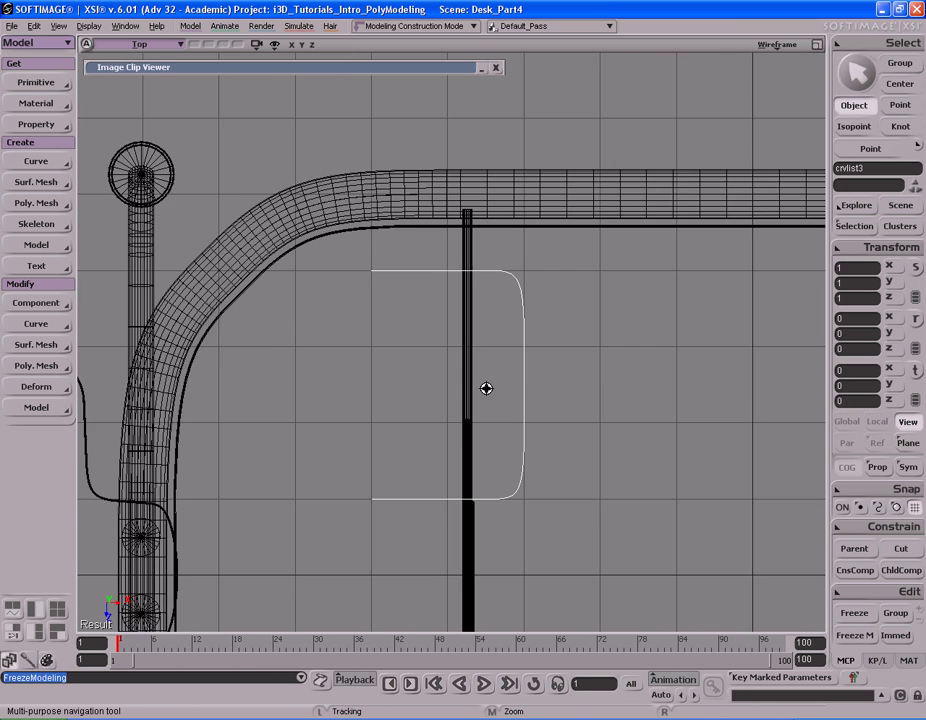
{"action": "left_click_drag", "start_coordinate": [418, 363], "coordinate": [513, 397]}
{"action": "middle_click_drag", "start_coordinate": [449, 391], "coordinate": [533, 395]}
{"action": "left_click_drag", "start_coordinate": [533, 395], "coordinate": [493, 390]}
{"action": "middle_click_drag", "start_coordinate": [542, 393], "coordinate": [471, 396]}
{"action": "left_click_drag", "start_coordinate": [471, 397], "coordinate": [473, 391]}
{"action": "key", "text": "space"}
{"action": "key", "text": "v"}
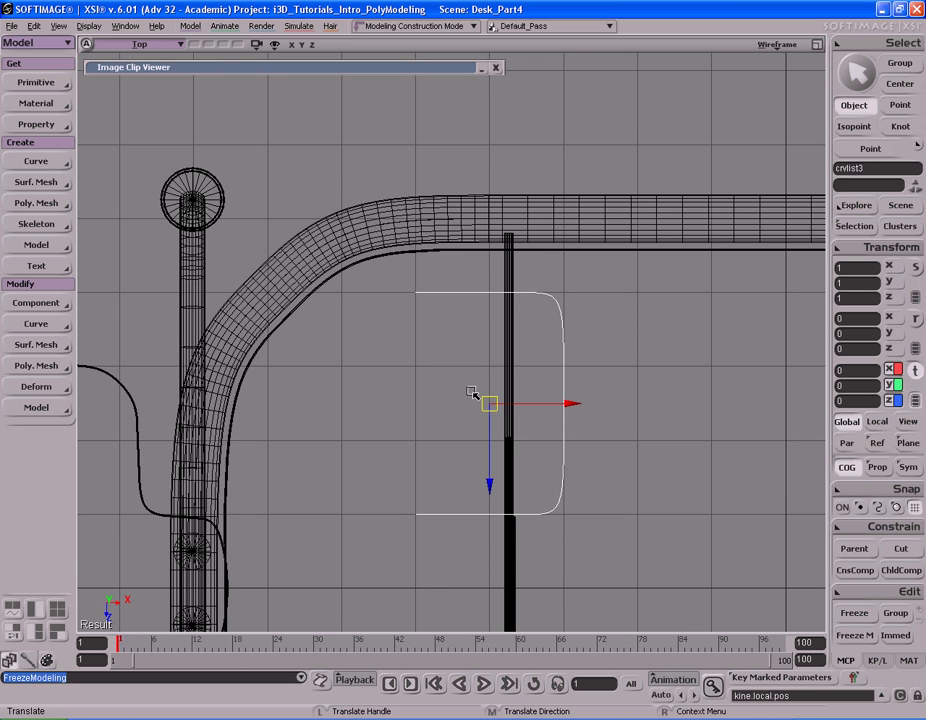
{"action": "left_click", "coordinate": [853, 468]}
{"action": "key", "text": "s"}
{"action": "middle_click_drag", "start_coordinate": [486, 426], "coordinate": [526, 421]}
{"action": "left_click_drag", "start_coordinate": [605, 429], "coordinate": [557, 417]}
{"action": "middle_click_drag", "start_coordinate": [557, 418], "coordinate": [503, 420]}
{"action": "left_click_drag", "start_coordinate": [583, 459], "coordinate": [562, 434]}
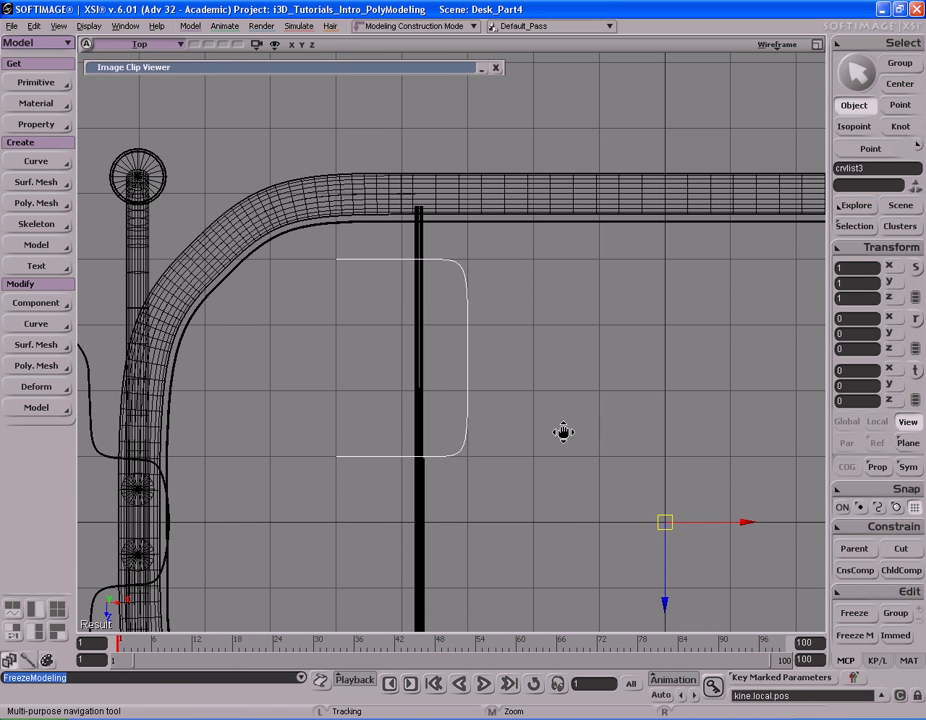
Step: Move the curve's pivot to the grid point in line with its open ends, one grid square below the upper end
{"action": "key", "text": "v"}
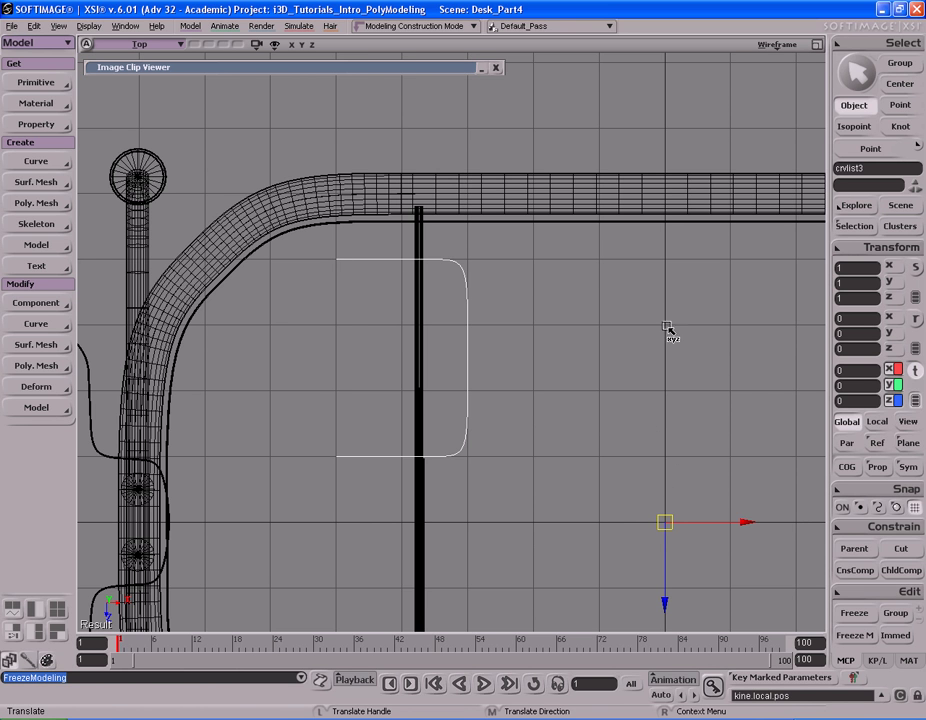
{"action": "key", "text": "s"}
{"action": "middle_click_drag", "start_coordinate": [683, 457], "coordinate": [550, 451]}
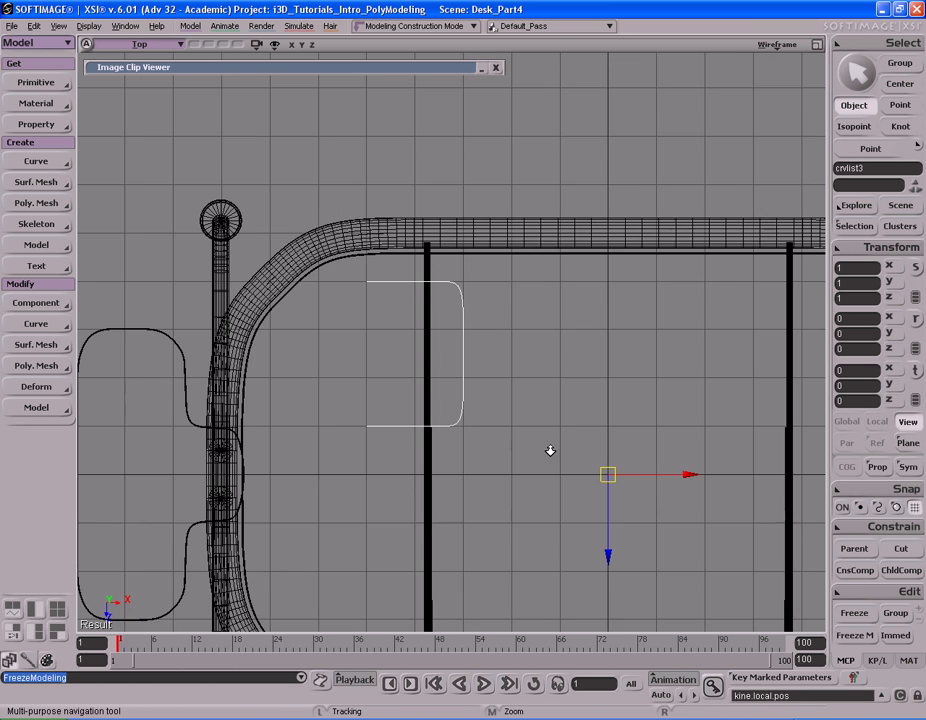
{"action": "left_click_drag", "start_coordinate": [591, 437], "coordinate": [533, 444]}
{"action": "left_click_drag", "start_coordinate": [496, 441], "coordinate": [499, 443]}
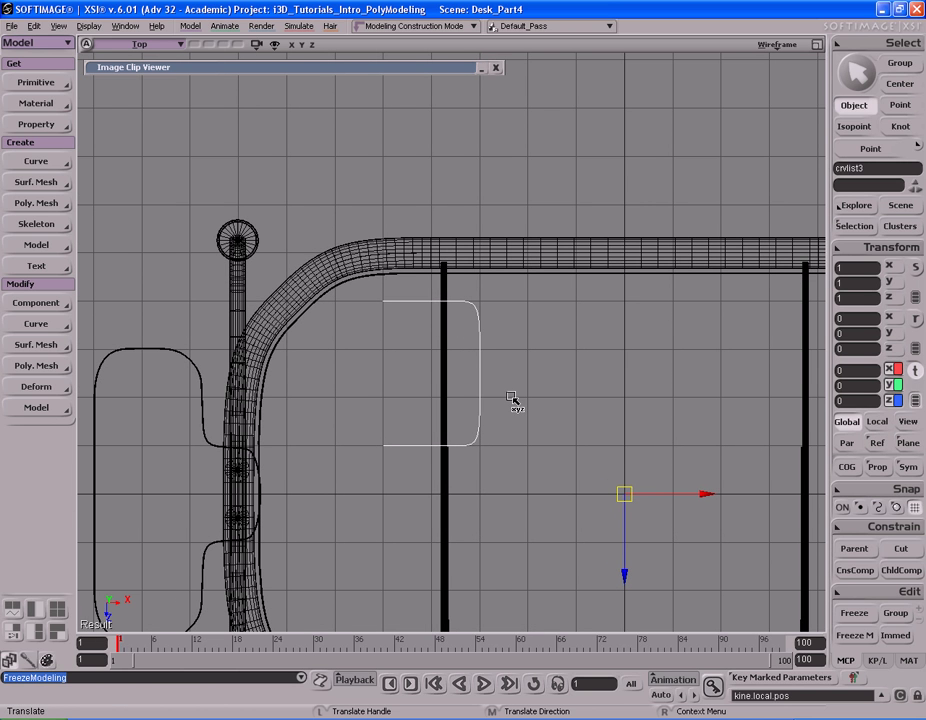
{"action": "key", "text": "s"}
{"action": "middle_click_drag", "start_coordinate": [511, 395], "coordinate": [540, 412]}
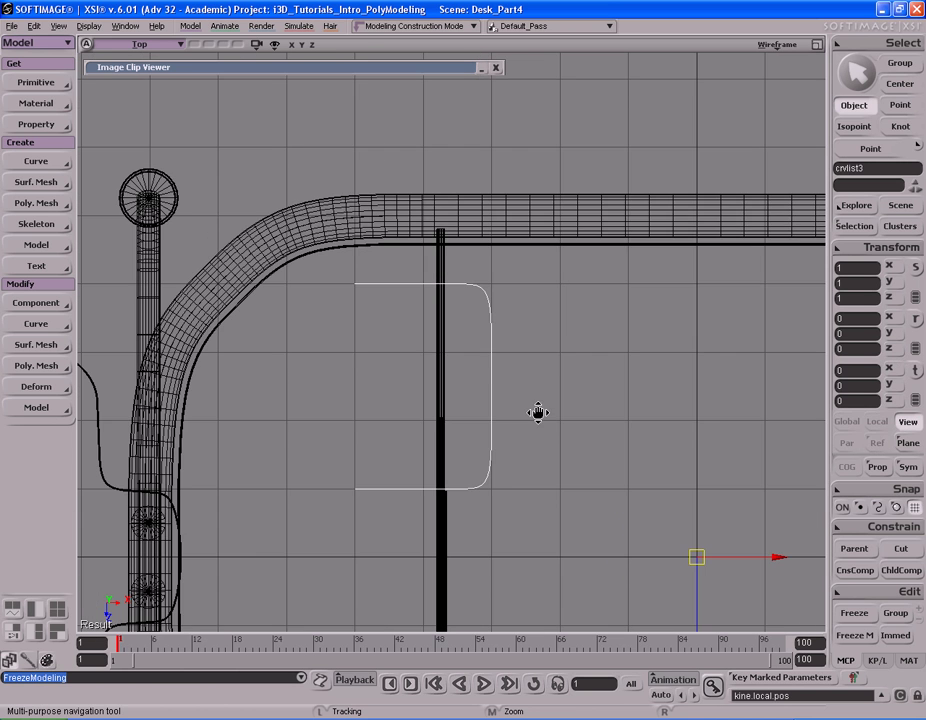
{"action": "left_click_drag", "start_coordinate": [540, 412], "coordinate": [536, 402]}
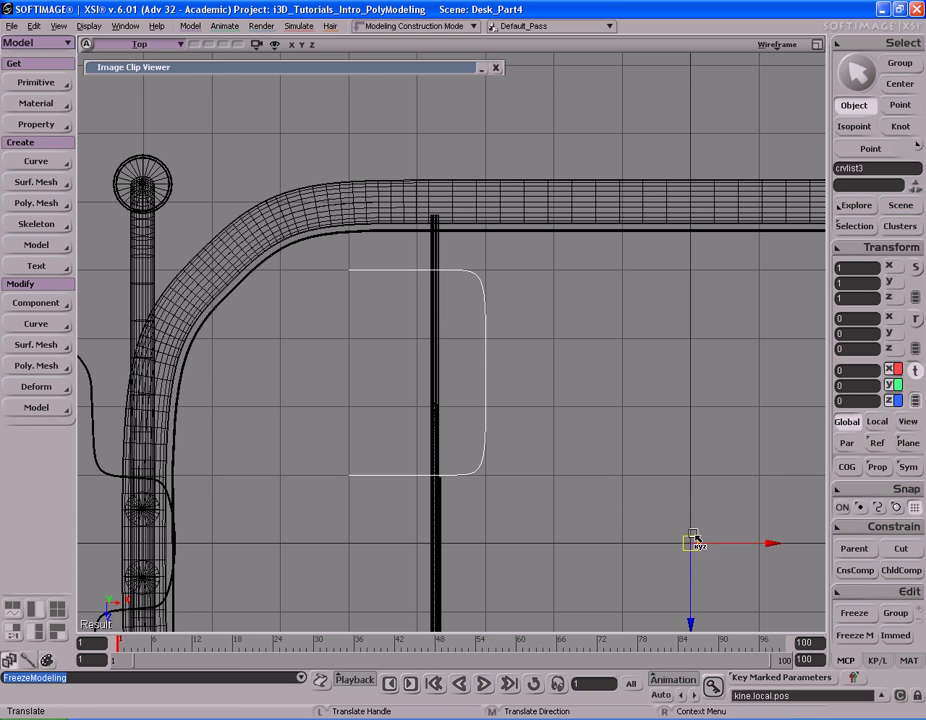
{"action": "key", "text": "alt"}
{"action": "left_click_drag", "start_coordinate": [719, 585], "coordinate": [357, 363], "text": "alt"}
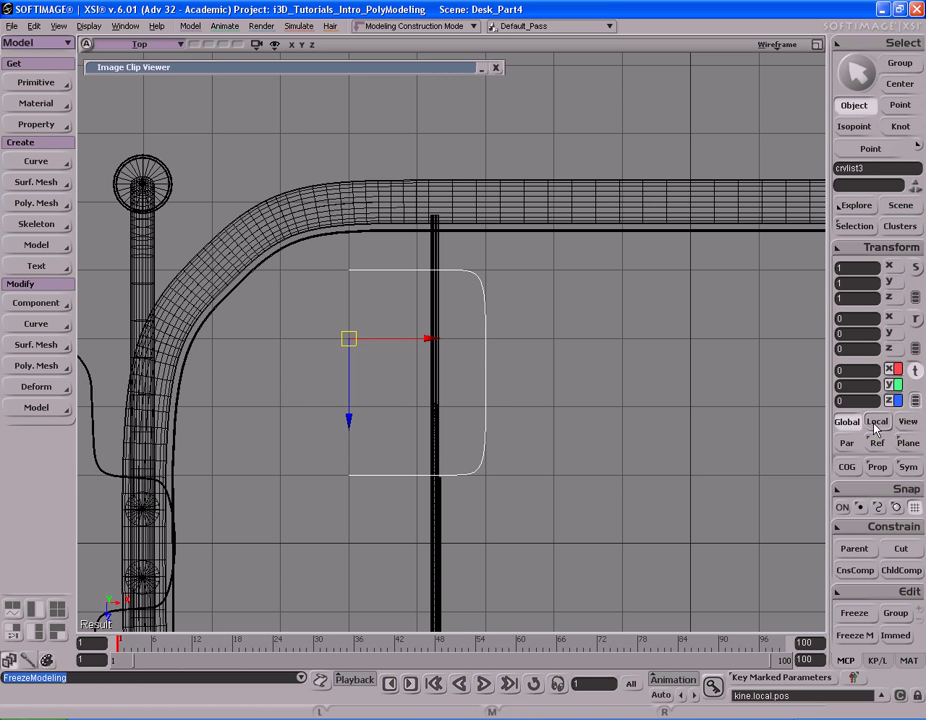
Step: Choose Modify Object Pivot in the transform options with the curve selected
{"action": "key", "text": "s"}
{"action": "left_click_drag", "start_coordinate": [408, 382], "coordinate": [456, 386]}
{"action": "middle_click_drag", "start_coordinate": [412, 388], "coordinate": [561, 390]}
{"action": "key", "text": "space"}
{"action": "key", "text": "v"}
{"action": "key", "text": "s"}
{"action": "left_click_drag", "start_coordinate": [561, 390], "coordinate": [540, 397]}
{"action": "key", "text": "space"}
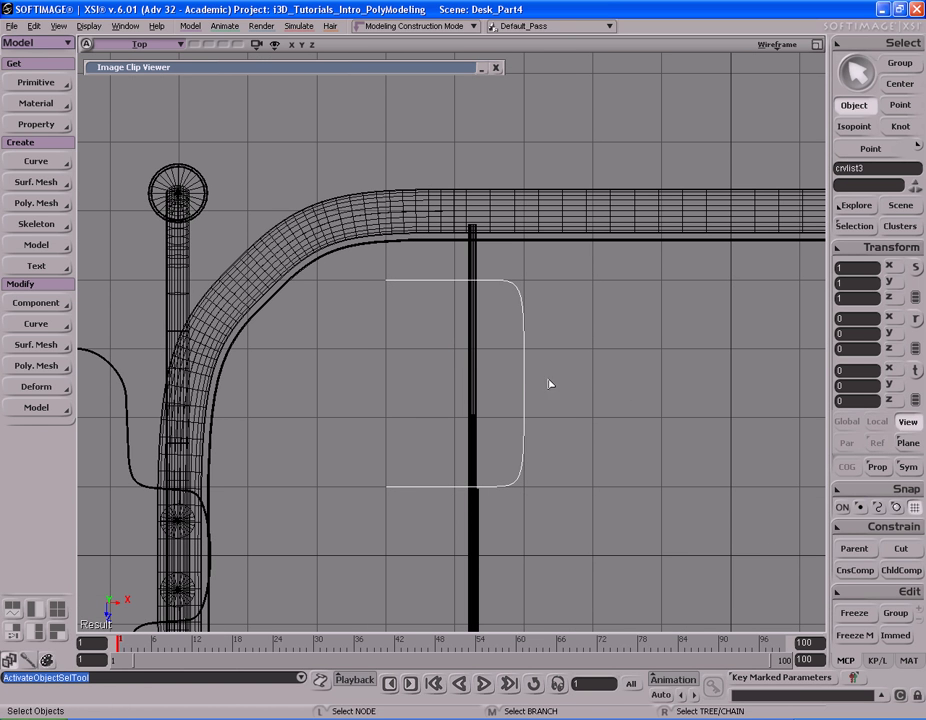
{"action": "left_click", "coordinate": [857, 248]}
{"action": "mouse_move", "coordinate": [705, 543]}
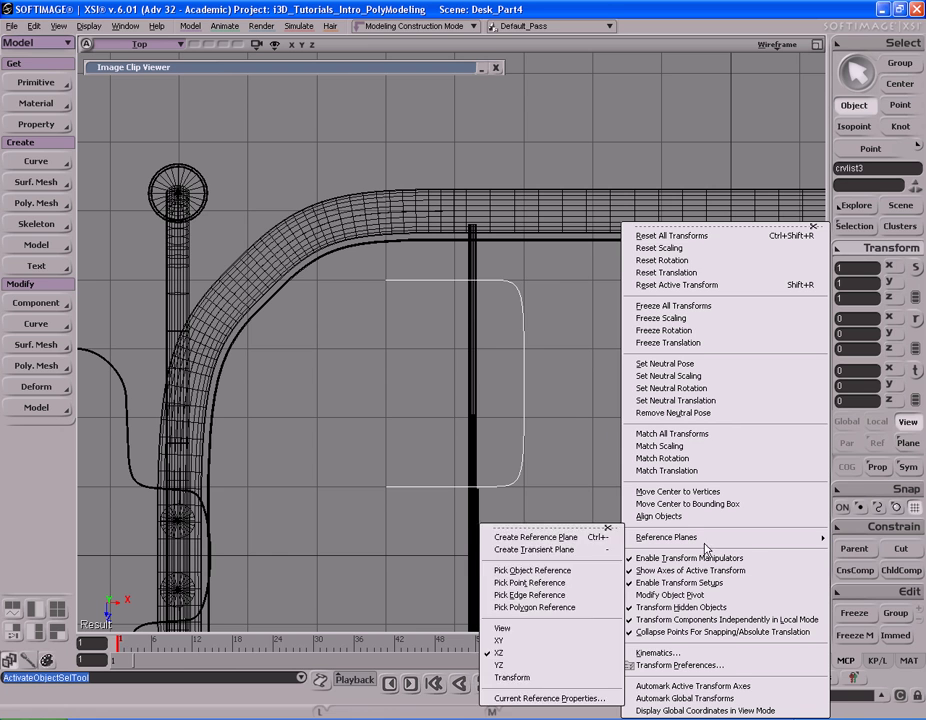
{"action": "left_click", "coordinate": [690, 596]}
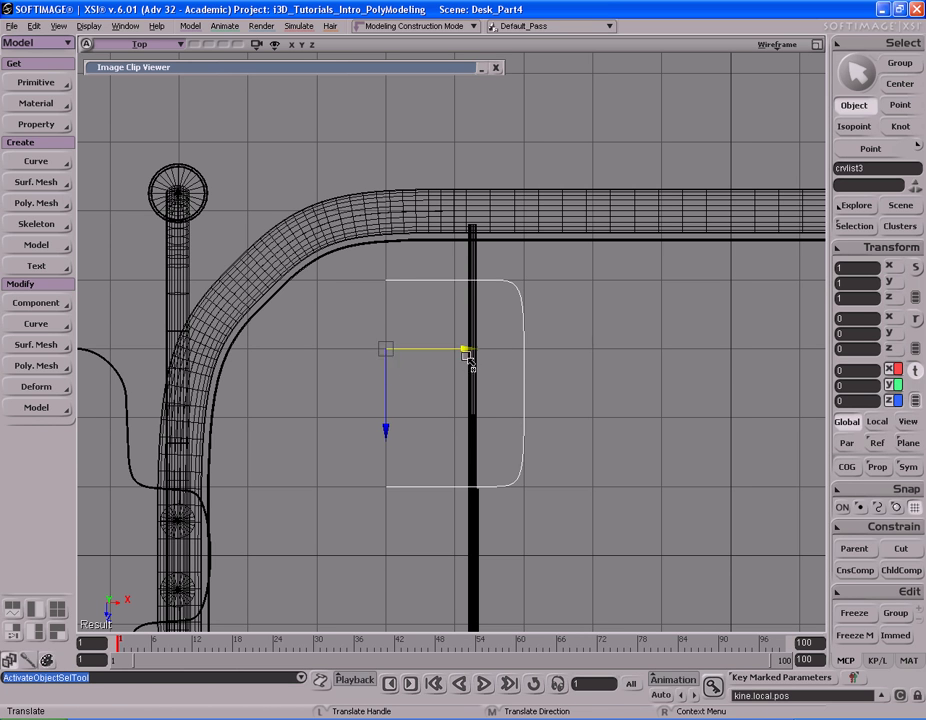
Step: Save the scene
{"action": "key", "text": "s"}
{"action": "left_click_drag", "start_coordinate": [558, 379], "coordinate": [578, 376]}
{"action": "key", "text": "space"}
{"action": "key", "text": "s"}
{"action": "key", "text": "ctrl+s"}
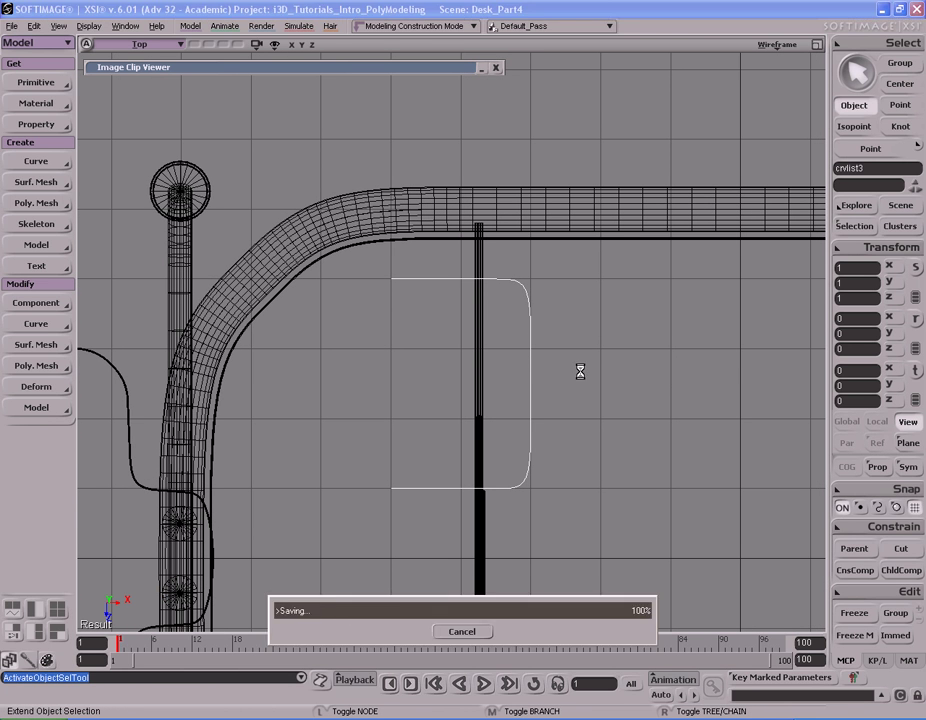
Step: Duplicate the U-shaped curve and mirror the copy by setting its X scale to -1
{"action": "key", "text": "ctrl+d"}
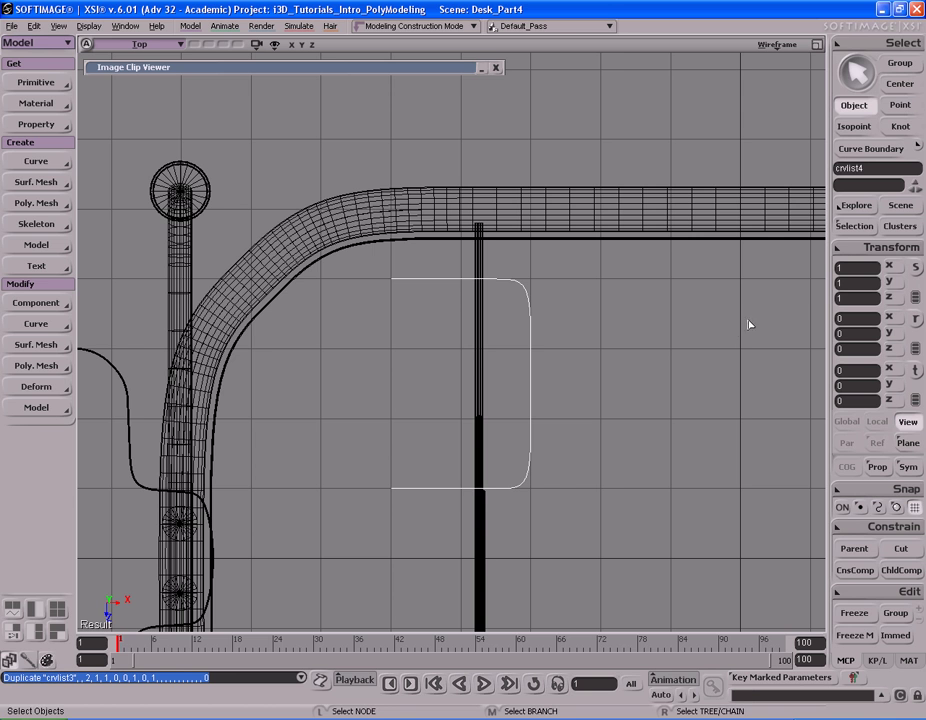
{"action": "left_click", "coordinate": [841, 267]}
{"action": "type", "text": "-"}
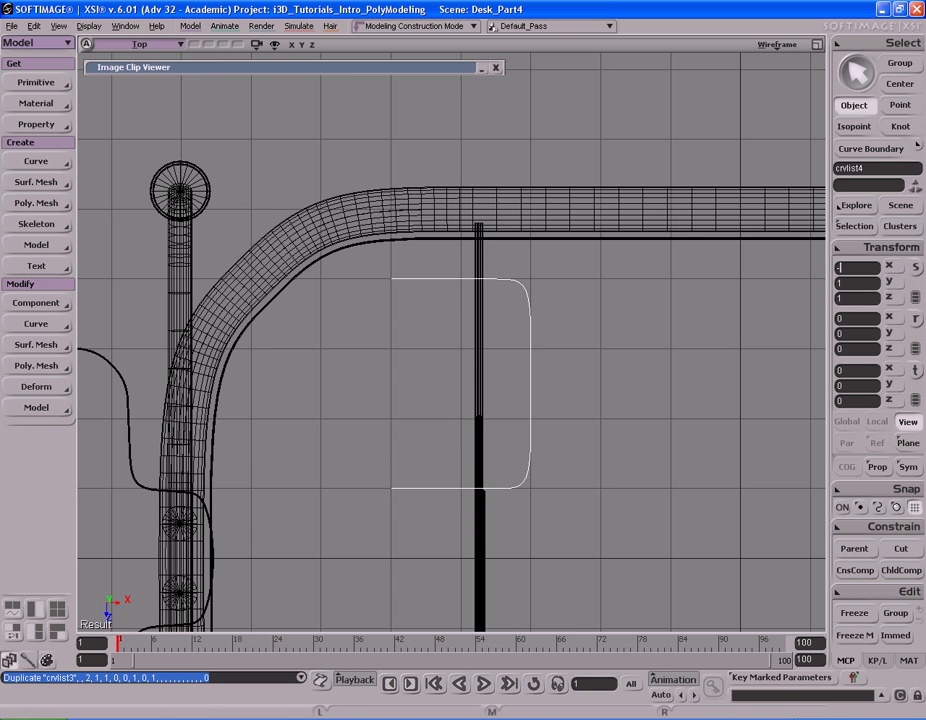
{"action": "type", "text": "1"}
{"action": "key", "text": "Return"}
{"action": "key", "text": "v"}
{"action": "key", "text": "s"}
{"action": "middle_click_drag", "start_coordinate": [389, 393], "coordinate": [449, 371]}
{"action": "left_click_drag", "start_coordinate": [449, 371], "coordinate": [388, 373]}
{"action": "middle_click_drag", "start_coordinate": [709, 380], "coordinate": [622, 386]}
{"action": "left_click_drag", "start_coordinate": [622, 386], "coordinate": [599, 380]}
{"action": "key", "text": "s"}
{"action": "middle_click_drag", "start_coordinate": [599, 380], "coordinate": [606, 374]}
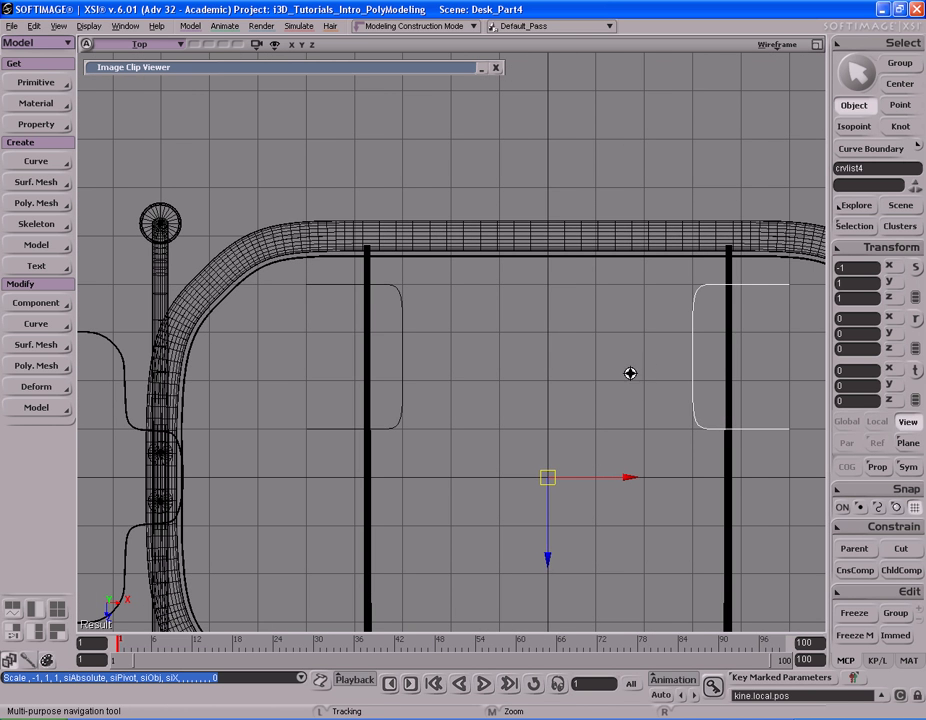
Step: Move the mirrored curve along X to -10 with grid snapping so its open ends meet the original curve's ends
{"action": "key", "text": "v"}
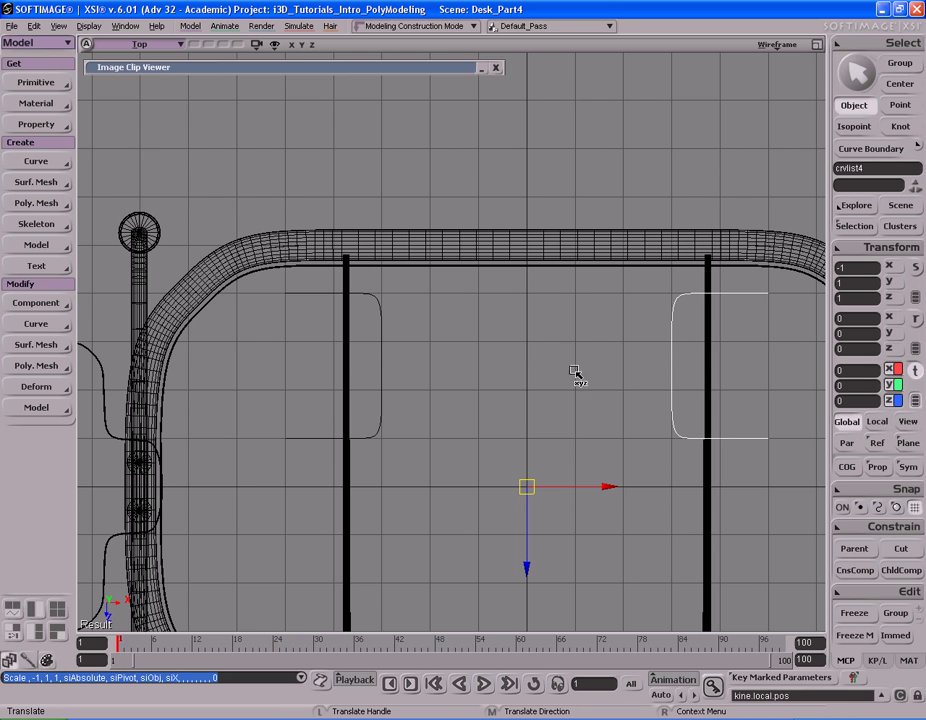
{"action": "left_click_drag", "start_coordinate": [610, 491], "coordinate": [384, 445]}
{"action": "key", "text": "s"}
{"action": "middle_click_drag", "start_coordinate": [484, 445], "coordinate": [383, 470]}
{"action": "left_click_drag", "start_coordinate": [384, 545], "coordinate": [213, 541]}
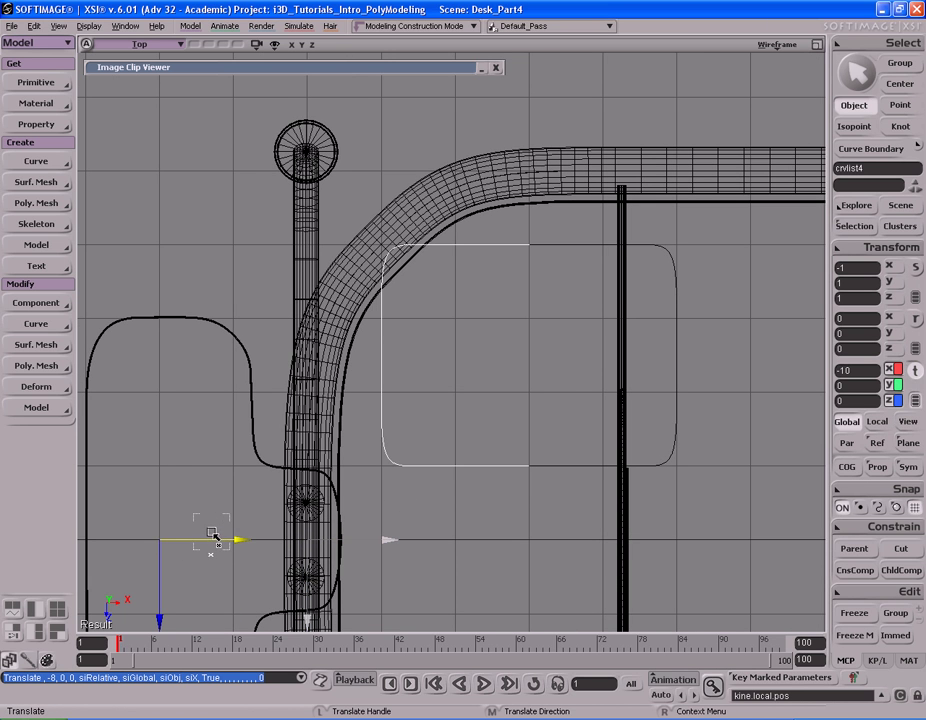
{"action": "key", "text": "s"}
{"action": "middle_click_drag", "start_coordinate": [487, 384], "coordinate": [590, 340]}
{"action": "left_click_drag", "start_coordinate": [590, 340], "coordinate": [495, 388]}
Step: Select both U-shaped curves and freeze their modeling history
{"action": "key", "text": "space"}
{"action": "left_click_drag", "start_coordinate": [437, 252], "coordinate": [490, 306]}
{"action": "key", "text": "s"}
{"action": "middle_click_drag", "start_coordinate": [496, 334], "coordinate": [428, 362]}
{"action": "left_click_drag", "start_coordinate": [428, 362], "coordinate": [414, 358]}
{"action": "left_click_drag", "start_coordinate": [411, 256], "coordinate": [450, 303]}
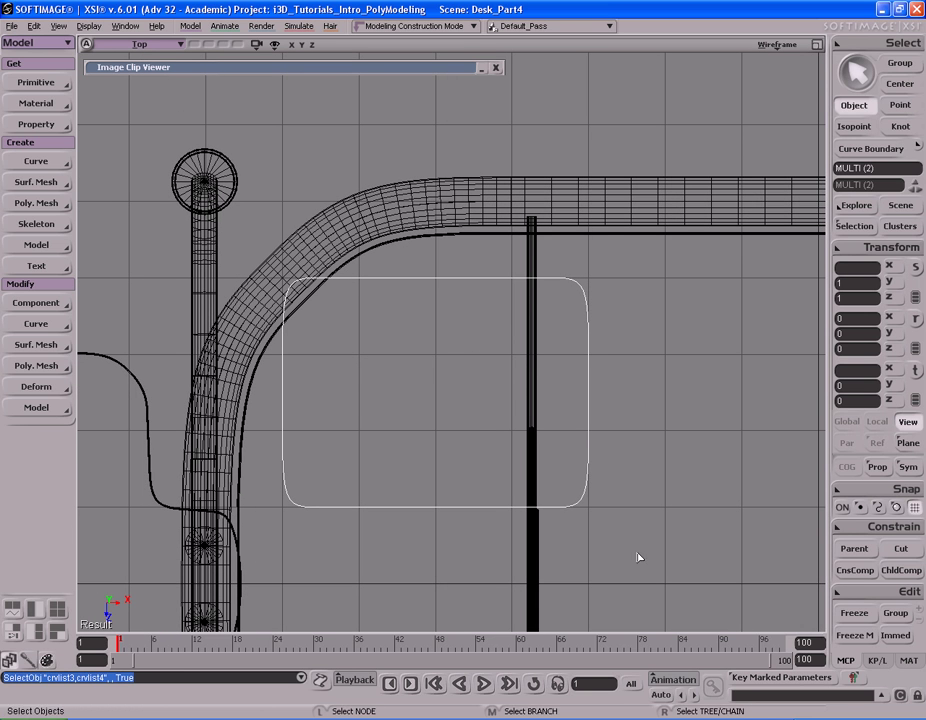
{"action": "left_click", "coordinate": [856, 635]}
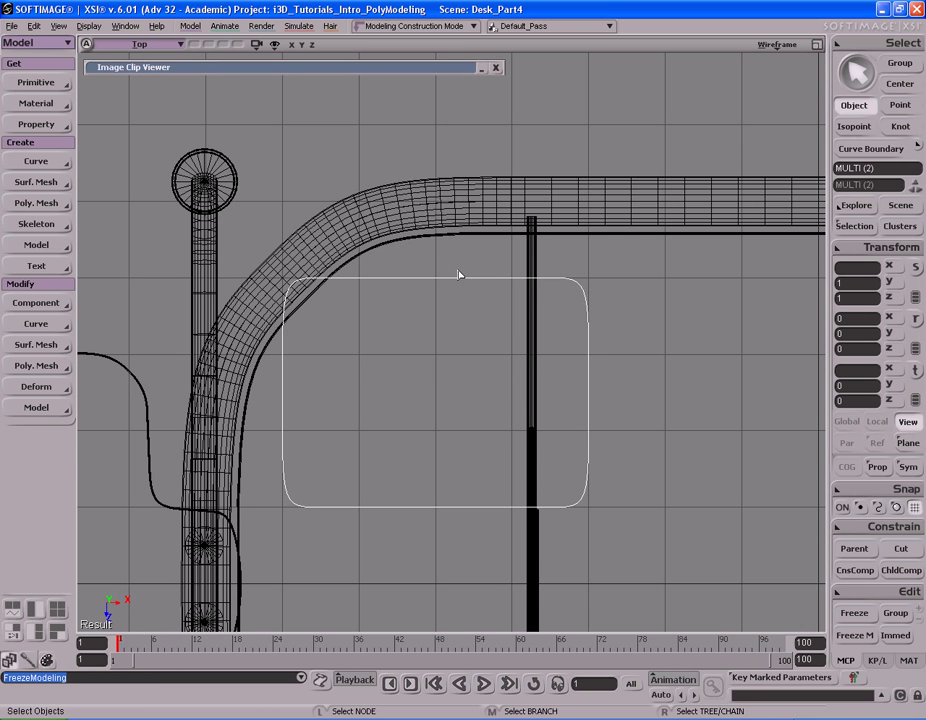
Step: Merge the two U-shaped curves into one rounded rectangle and delete the input curves
{"action": "left_click_drag", "start_coordinate": [430, 260], "coordinate": [516, 313]}
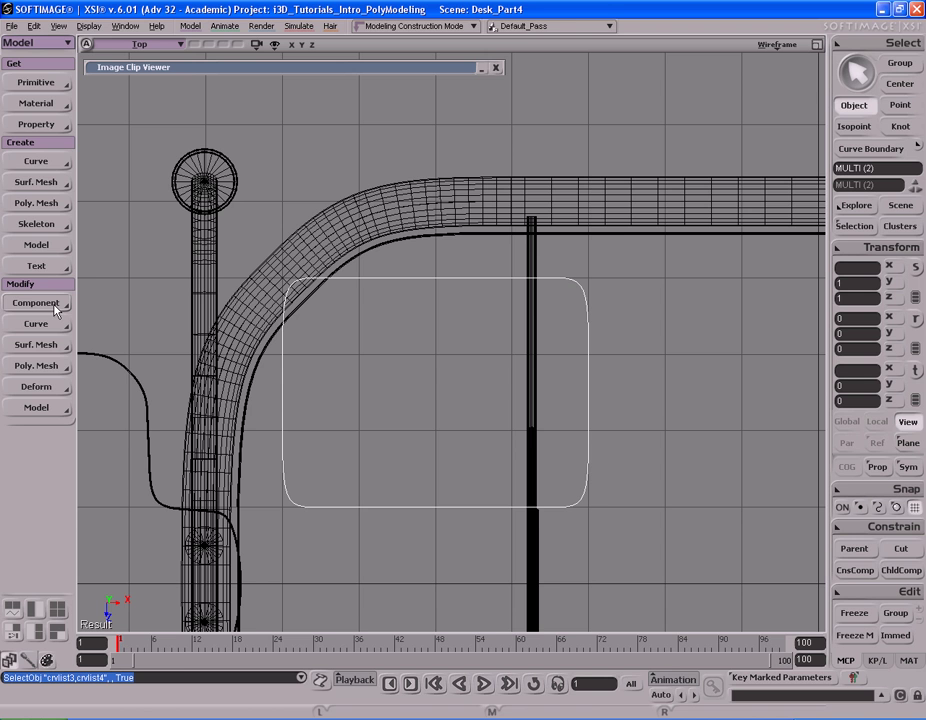
{"action": "left_click", "coordinate": [36, 161]}
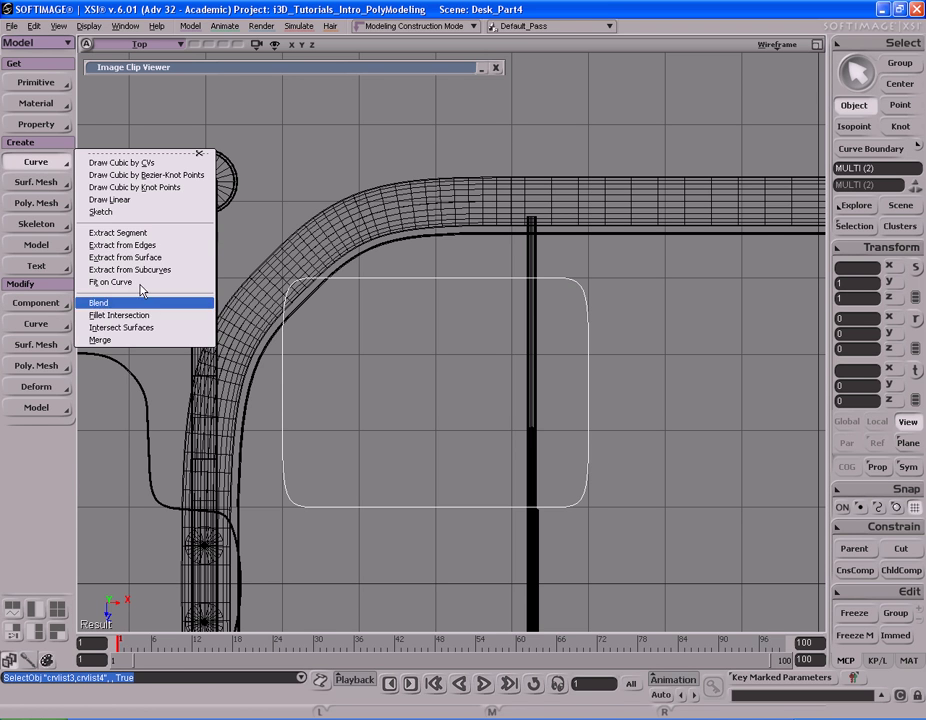
{"action": "left_click", "coordinate": [142, 341]}
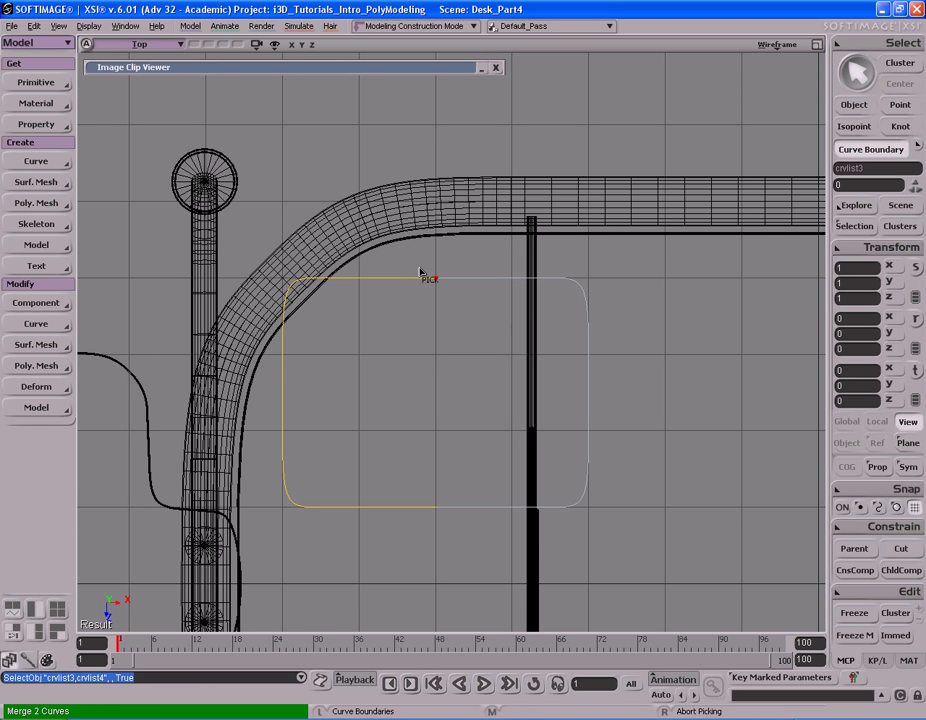
{"action": "left_click", "coordinate": [488, 342]}
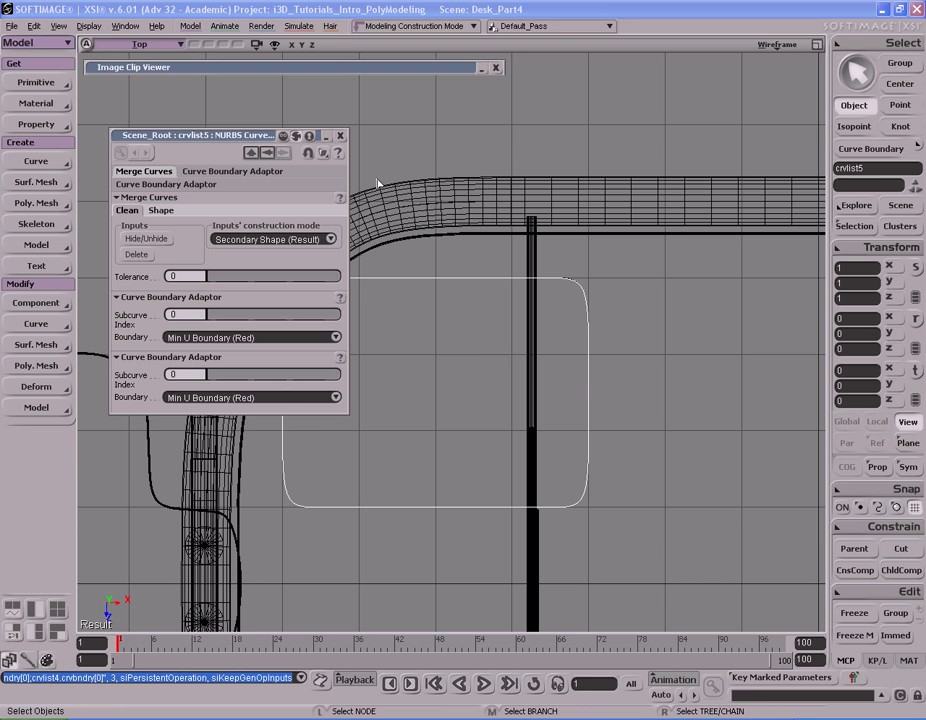
{"action": "left_click", "coordinate": [140, 255]}
{"action": "key", "text": "s"}
{"action": "middle_click_drag", "start_coordinate": [700, 355], "coordinate": [540, 335]}
{"action": "left_click_drag", "start_coordinate": [540, 335], "coordinate": [552, 339]}
{"action": "middle_click_drag", "start_coordinate": [552, 339], "coordinate": [465, 339]}
{"action": "left_click_drag", "start_coordinate": [465, 339], "coordinate": [442, 340]}
Step: Raise the merged curve above the desk frame in the Camera view to a Y position of about 11.42, with COG turned on
{"action": "key", "text": "F12"}
{"action": "key", "text": "F12"}
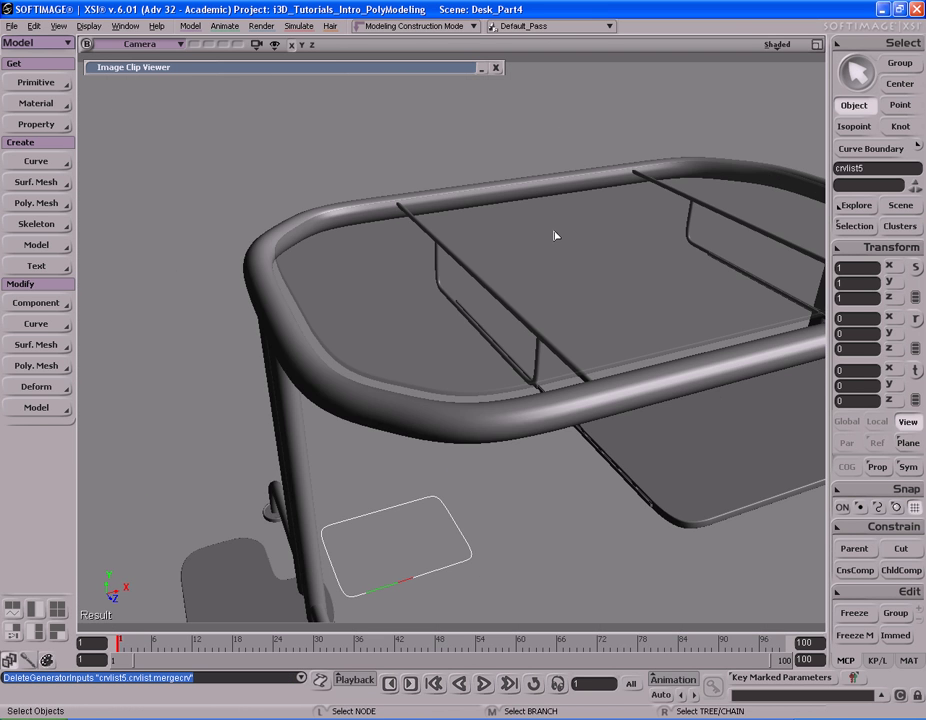
{"action": "key", "text": "s"}
{"action": "right_click_drag", "start_coordinate": [558, 223], "coordinate": [506, 327]}
{"action": "key", "text": "v"}
{"action": "middle_click_drag", "start_coordinate": [531, 393], "coordinate": [512, 180]}
{"action": "left_click", "coordinate": [847, 467]}
{"action": "middle_click_drag", "start_coordinate": [559, 466], "coordinate": [553, 405]}
{"action": "key", "text": "s"}
{"action": "right_click_drag", "start_coordinate": [552, 347], "coordinate": [552, 395]}
Step: Fine-tune the curve's height against the monitor shelf in the reference photo to a Y position of about 11.61
{"action": "double_click", "coordinate": [425, 70]}
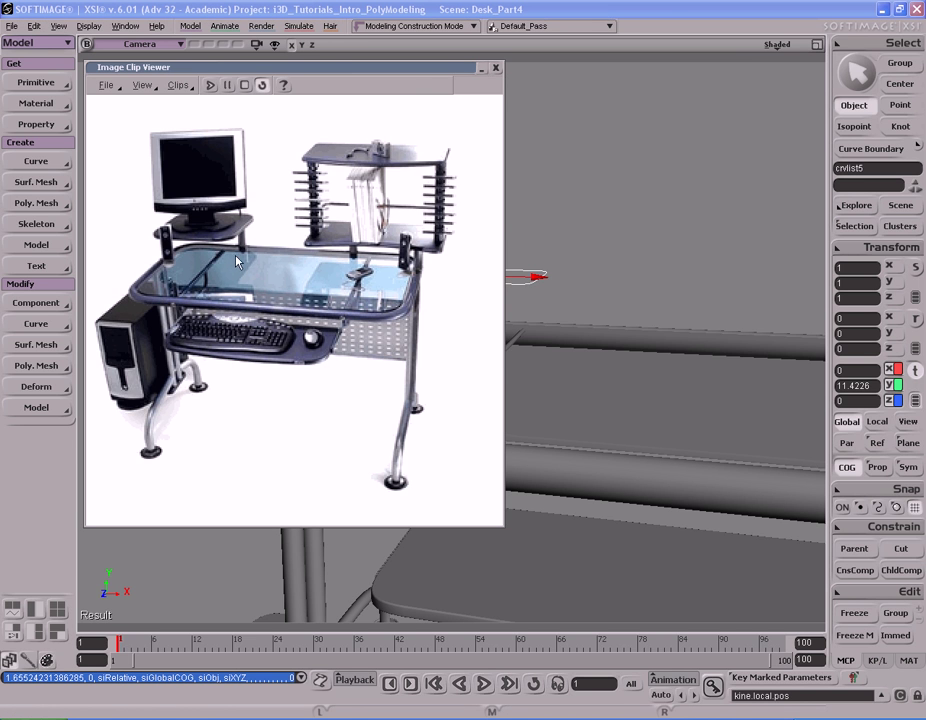
{"action": "double_click", "coordinate": [415, 70]}
{"action": "key", "text": "s"}
{"action": "right_click_drag", "start_coordinate": [612, 285], "coordinate": [634, 306]}
{"action": "middle_click_drag", "start_coordinate": [634, 306], "coordinate": [606, 316]}
{"action": "right_click_drag", "start_coordinate": [606, 316], "coordinate": [608, 335]}
{"action": "middle_click_drag", "start_coordinate": [624, 443], "coordinate": [568, 424]}
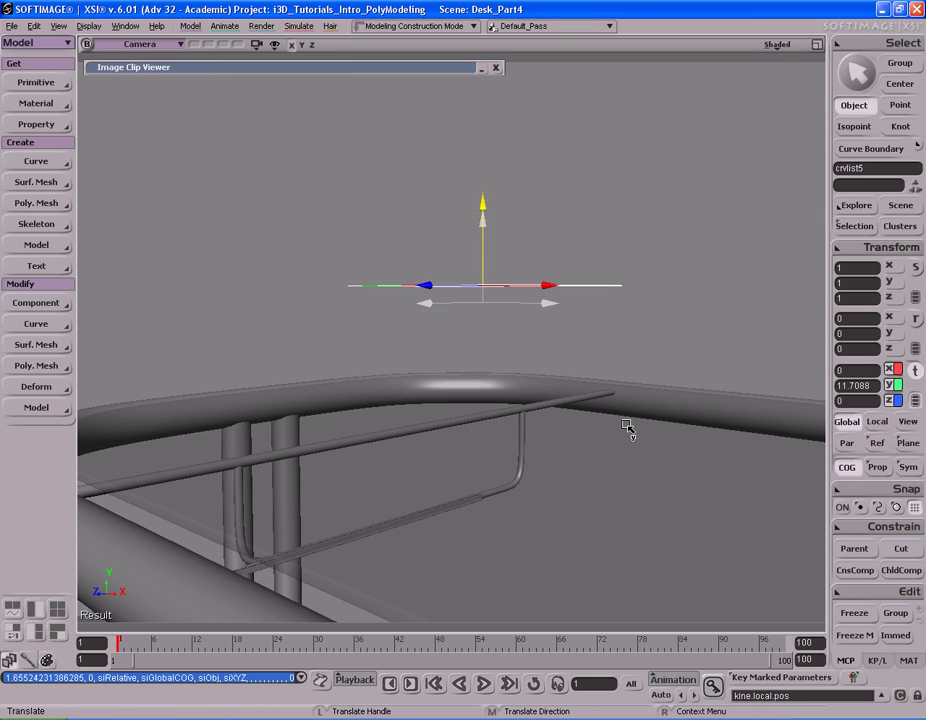
{"action": "key", "text": "s"}
{"action": "right_click_drag", "start_coordinate": [589, 324], "coordinate": [659, 302]}
{"action": "key", "text": "v"}
{"action": "key", "text": "s"}
{"action": "key", "text": "v"}
{"action": "middle_click_drag", "start_coordinate": [664, 323], "coordinate": [666, 318]}
{"action": "key", "text": "s"}
{"action": "right_click_drag", "start_coordinate": [666, 318], "coordinate": [532, 353]}
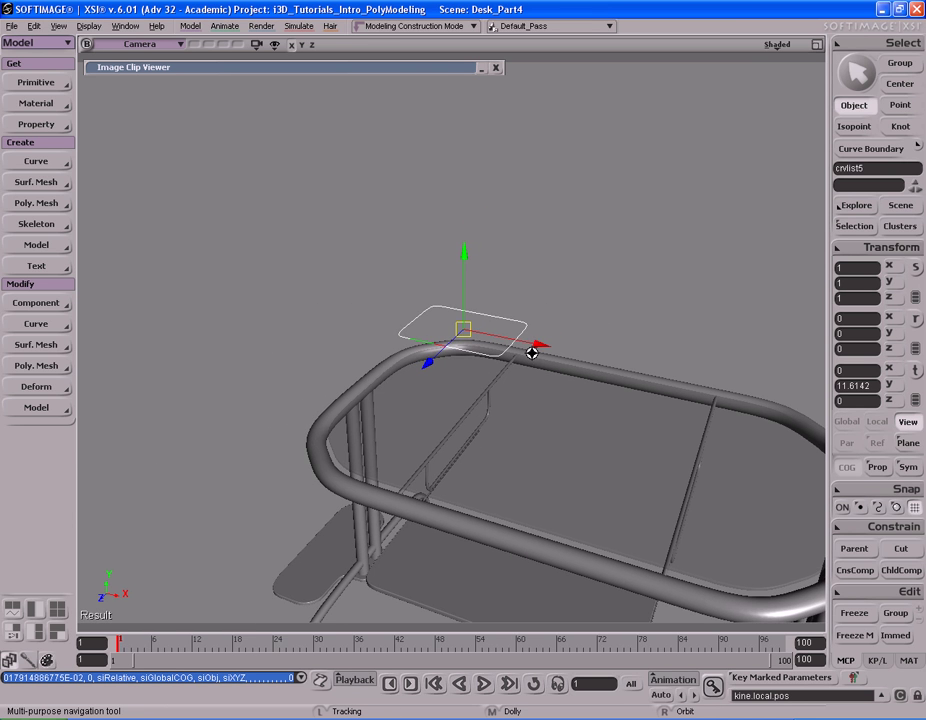
Step: Compare the curve's placement above the desk frame with the monitor shelf in the reference photo
{"action": "left_click", "coordinate": [407, 68]}
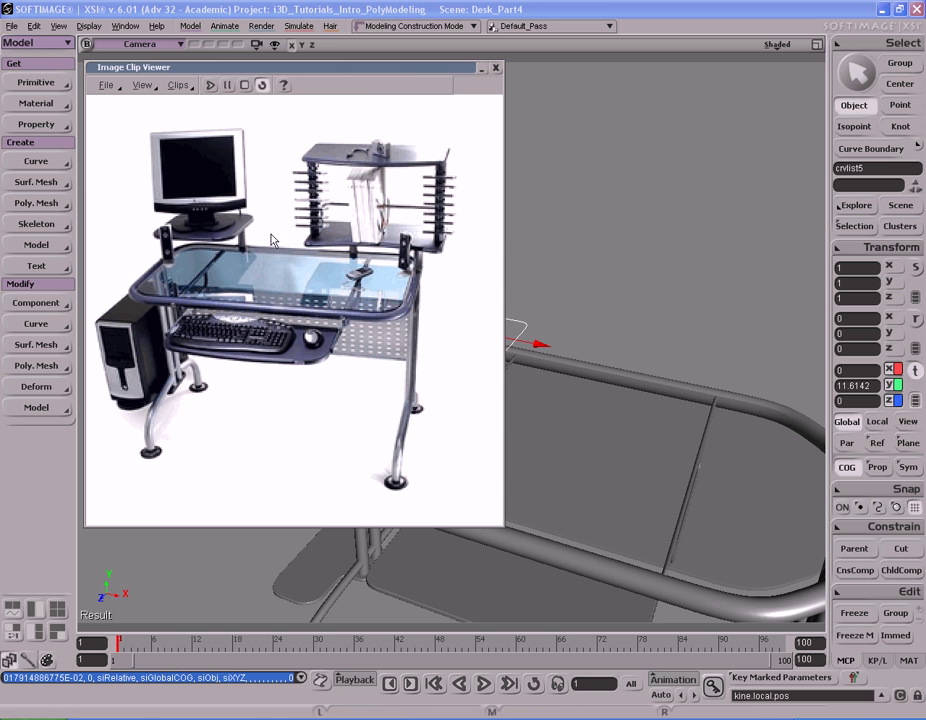
{"action": "left_click", "coordinate": [372, 70]}
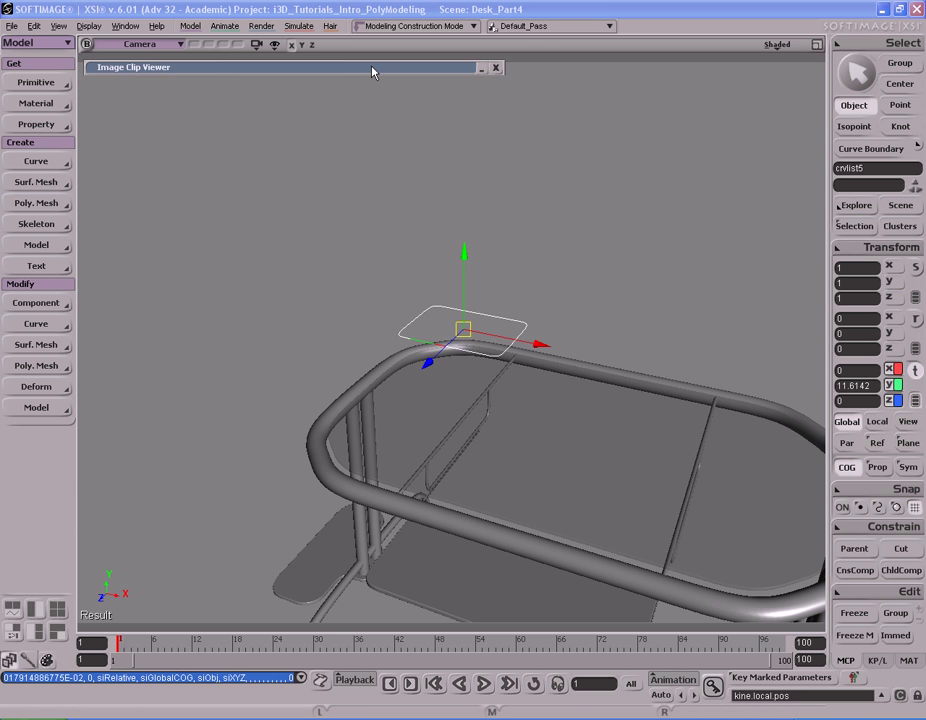
{"action": "left_click", "coordinate": [372, 70]}
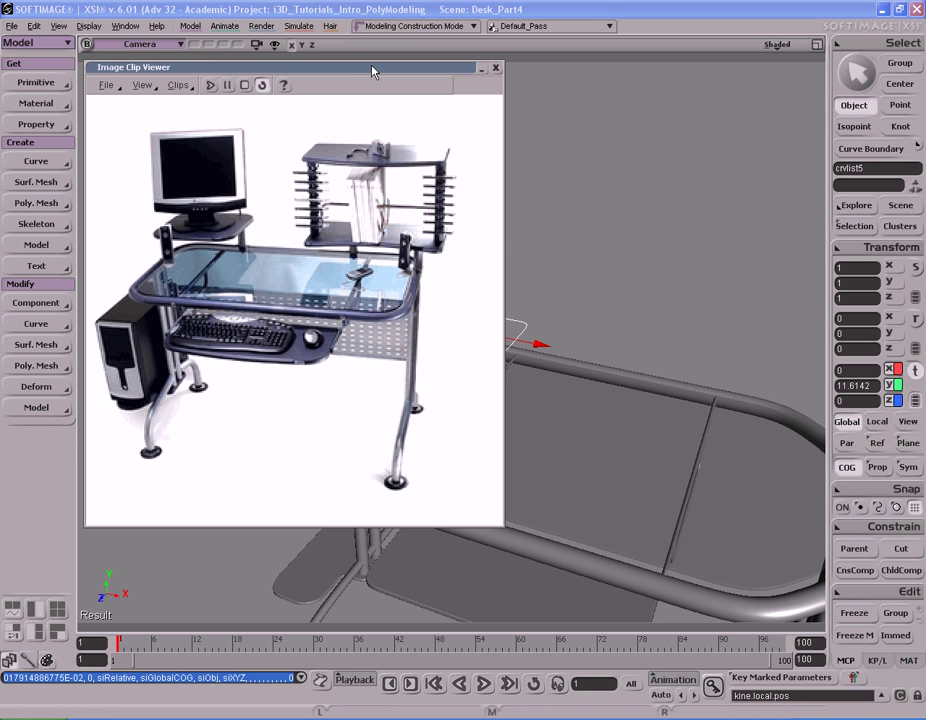
{"action": "double_click", "coordinate": [372, 71]}
{"action": "key", "text": "s"}
{"action": "right_click_drag", "start_coordinate": [452, 396], "coordinate": [496, 389]}
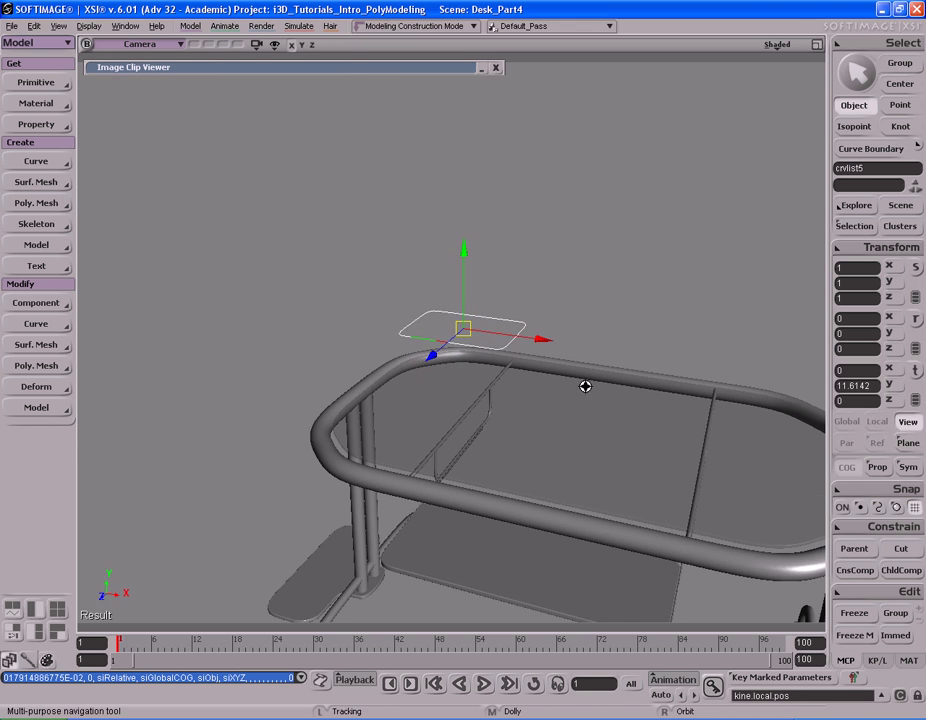
{"action": "middle_click_drag", "start_coordinate": [496, 389], "coordinate": [483, 374]}
{"action": "right_click_drag", "start_coordinate": [483, 374], "coordinate": [515, 365]}
Step: Freeze the modeling history of the raised shelf curve
{"action": "key", "text": "space"}
{"action": "key", "text": "s"}
{"action": "middle_click_drag", "start_coordinate": [579, 362], "coordinate": [587, 372]}
{"action": "left_click_drag", "start_coordinate": [587, 372], "coordinate": [582, 364]}
{"action": "left_click", "coordinate": [865, 641]}
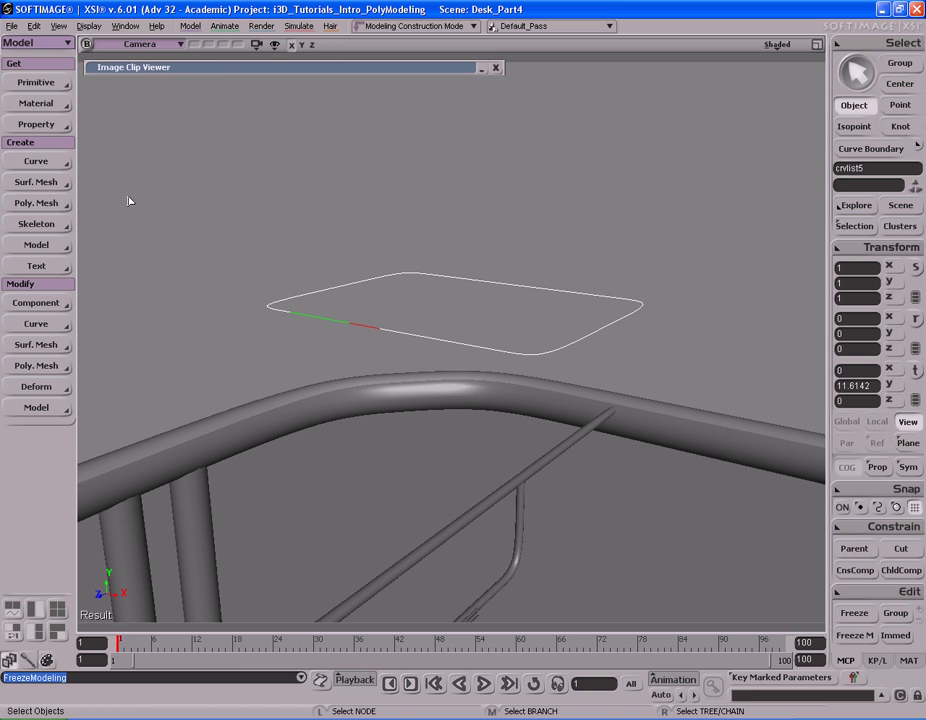
Step: Convert the shelf curve to a polygon mesh with Curves To Mesh and set the contour step to 8
{"action": "left_click", "coordinate": [36, 203]}
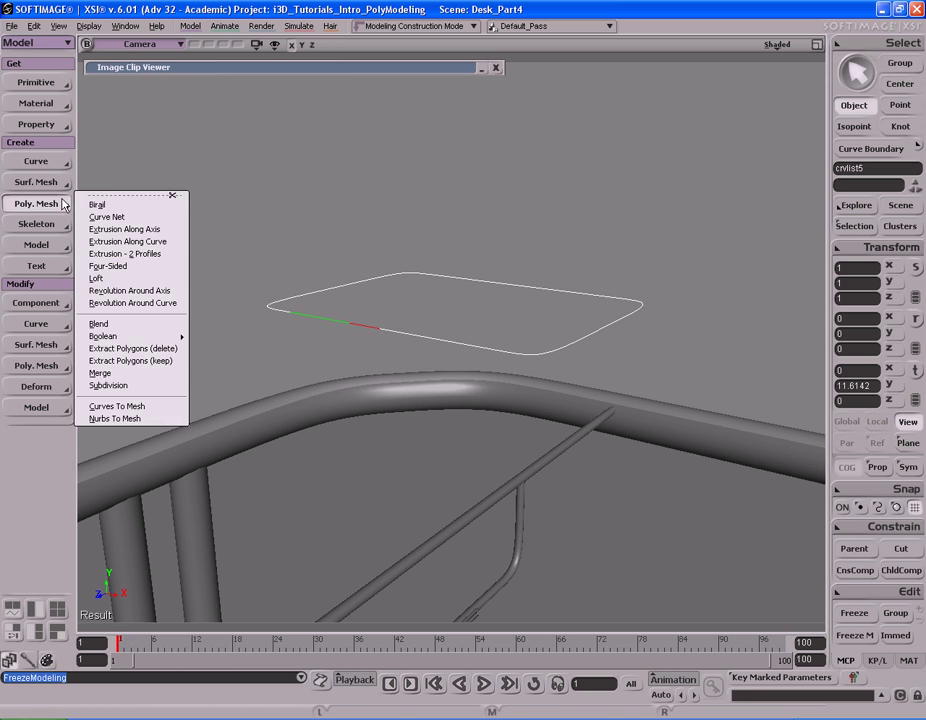
{"action": "left_click", "coordinate": [142, 407]}
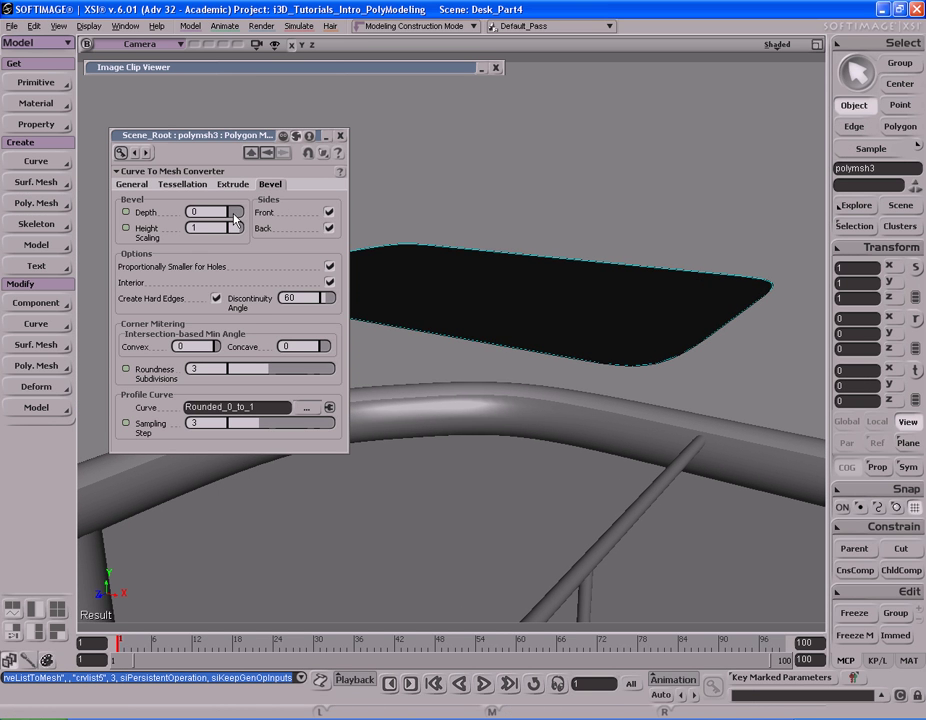
{"action": "left_click", "coordinate": [152, 185]}
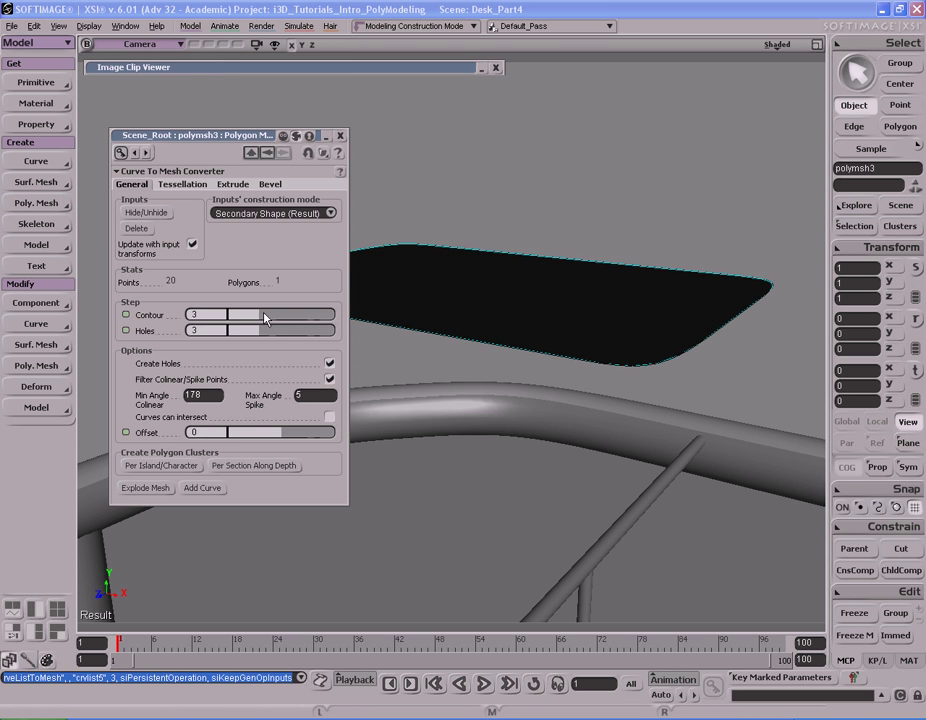
{"action": "left_click_drag", "start_coordinate": [268, 316], "coordinate": [368, 318]}
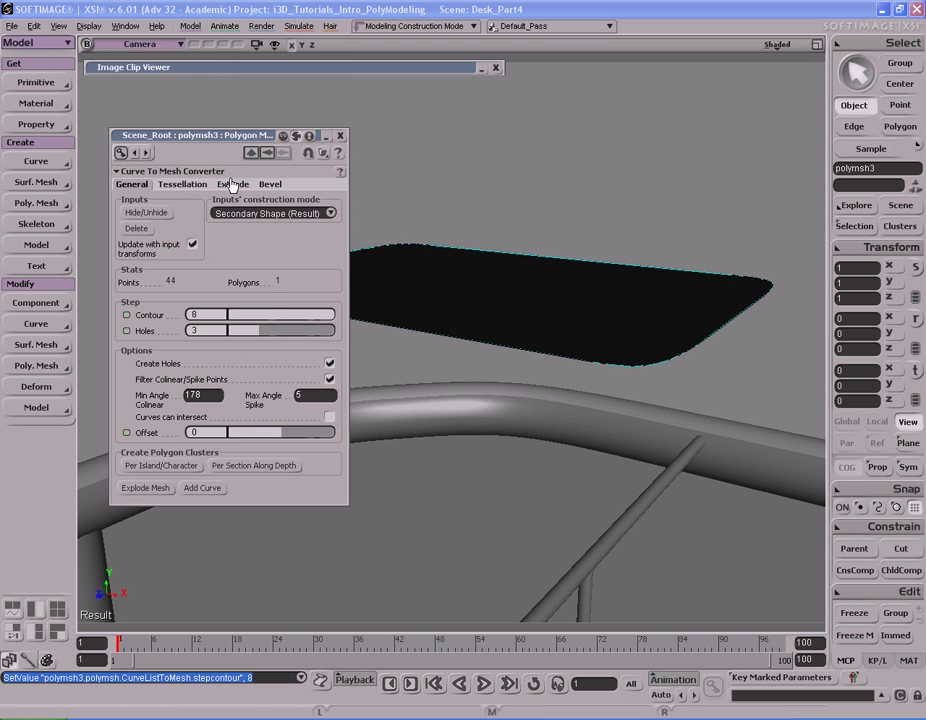
Step: Set the shelf mesh's extrusion length to 0.1
{"action": "left_click", "coordinate": [229, 184]}
{"action": "left_click_drag", "start_coordinate": [232, 214], "coordinate": [231, 215]}
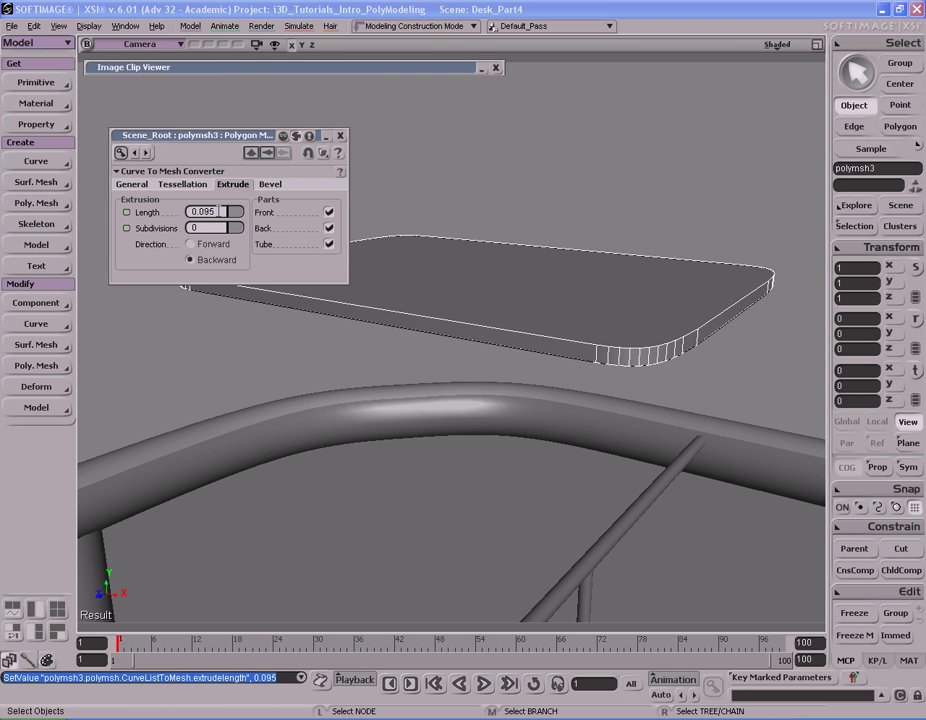
{"action": "key", "text": "Return"}
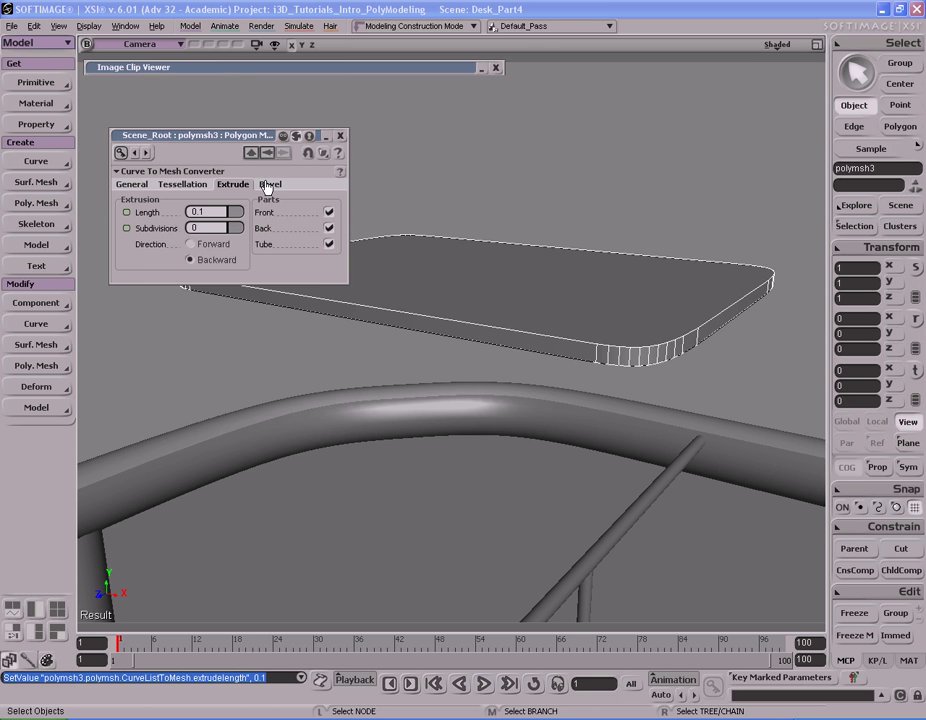
Step: Bevel the shelf's edges with a profile sampling step of 1 and a depth of 0.032
{"action": "left_click", "coordinate": [268, 185]}
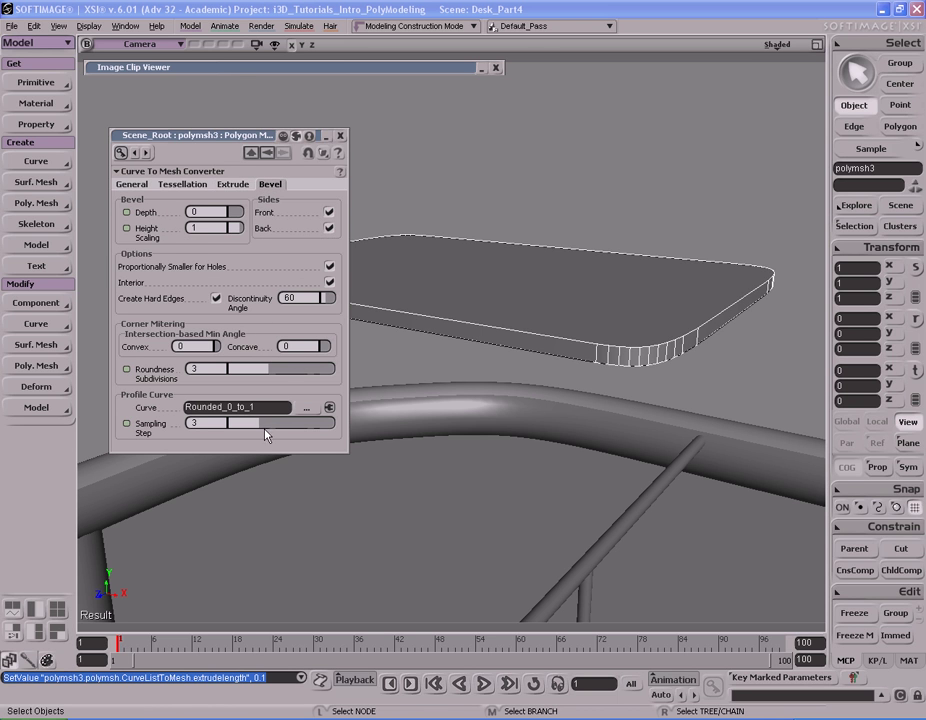
{"action": "left_click_drag", "start_coordinate": [253, 432], "coordinate": [212, 432]}
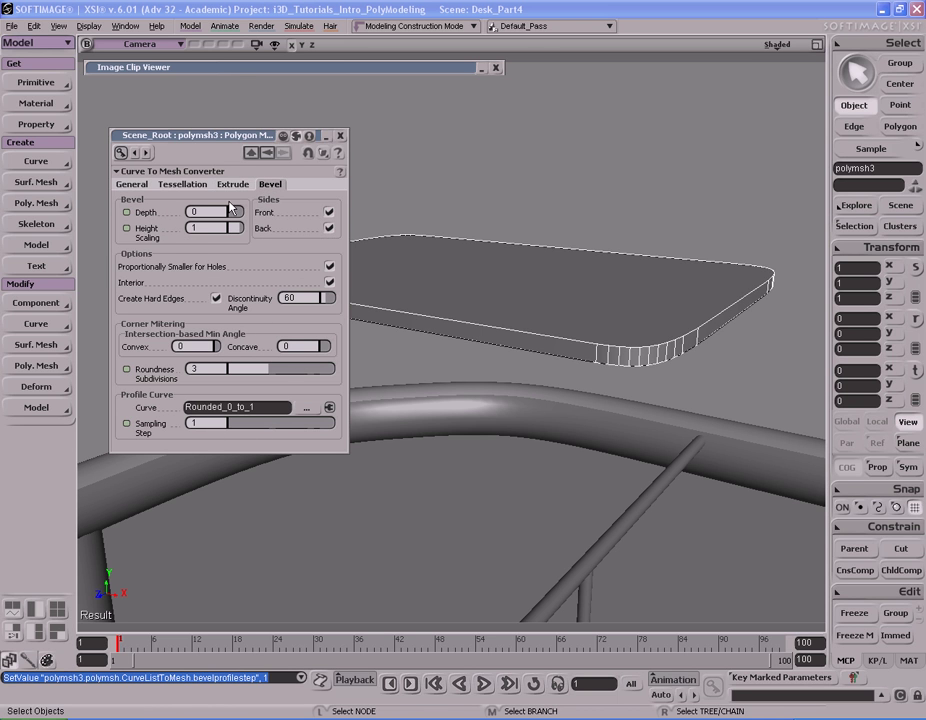
{"action": "left_click_drag", "start_coordinate": [231, 218], "coordinate": [235, 220]}
{"action": "key", "text": "s"}
{"action": "right_click_drag", "start_coordinate": [606, 319], "coordinate": [540, 328]}
{"action": "middle_click_drag", "start_coordinate": [540, 328], "coordinate": [547, 335]}
{"action": "right_click_drag", "start_coordinate": [546, 335], "coordinate": [409, 289]}
Step: Check the shelf's bevel against the reference photo and in render regions drawn around its front corner
{"action": "double_click", "coordinate": [404, 67]}
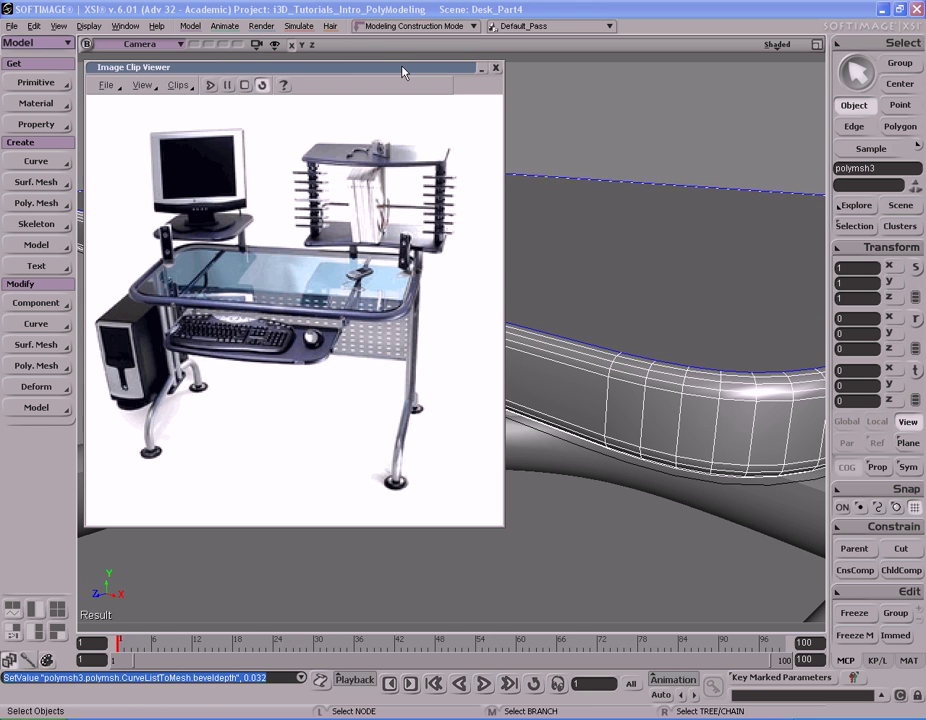
{"action": "double_click", "coordinate": [404, 67]}
{"action": "key", "text": "s"}
{"action": "middle_click_drag", "start_coordinate": [640, 440], "coordinate": [734, 437]}
{"action": "right_click_drag", "start_coordinate": [734, 437], "coordinate": [645, 430]}
{"action": "key", "text": "q"}
{"action": "left_click_drag", "start_coordinate": [492, 294], "coordinate": [727, 411]}
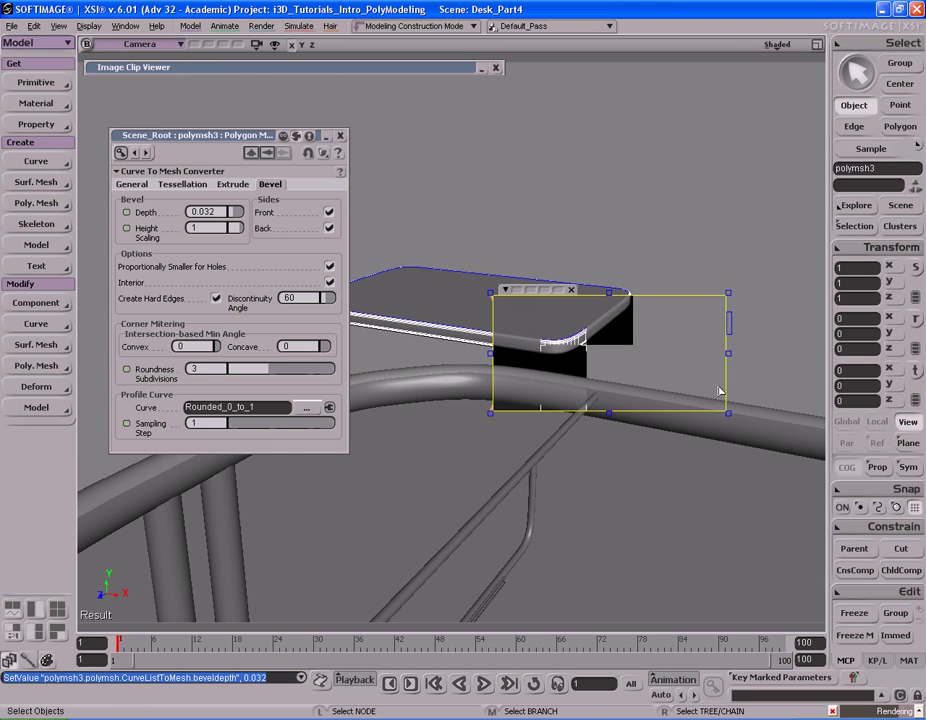
{"action": "key", "text": "q"}
{"action": "middle_click", "coordinate": [772, 258]}
{"action": "key", "text": "s"}
{"action": "middle_click_drag", "start_coordinate": [590, 412], "coordinate": [640, 412]}
{"action": "key", "text": "q"}
{"action": "mouse_move", "coordinate": [510, 310]}
{"action": "left_mouse_down"}
{"action": "mouse_move", "coordinate": [651, 406]}
{"action": "mouse_move", "coordinate": [583, 409]}
{"action": "left_mouse_up"}
{"action": "key", "text": "q"}
{"action": "middle_click", "coordinate": [684, 350]}
{"action": "key", "text": "q"}
Step: Save the scene and return to object selection
{"action": "key", "text": "ctrl+s"}
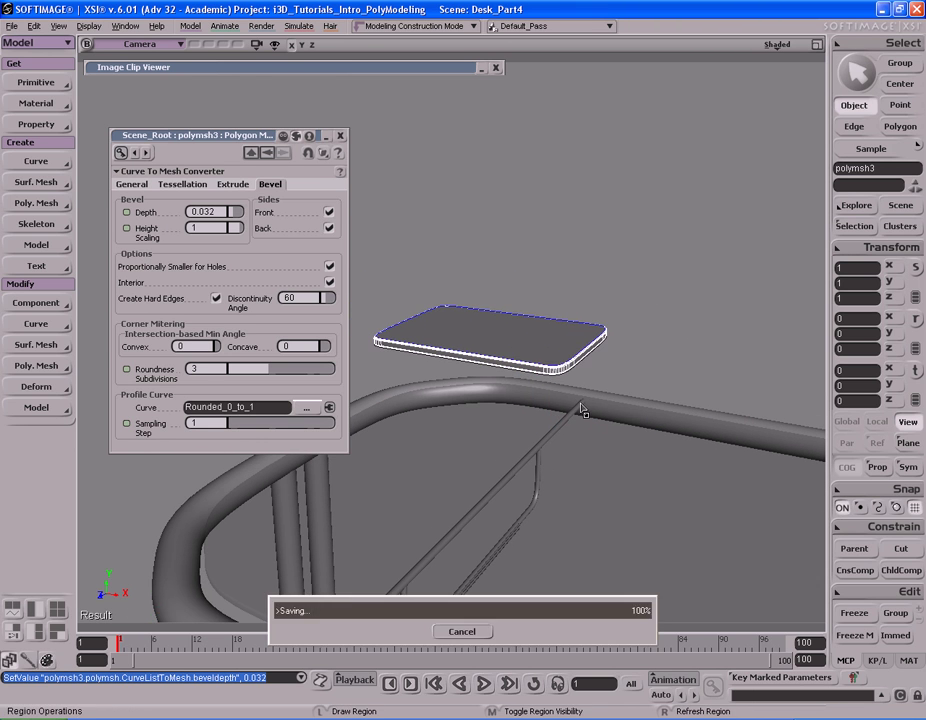
{"action": "key", "text": "space"}
{"action": "key", "text": "s"}
{"action": "right_click_drag", "start_coordinate": [508, 403], "coordinate": [575, 372]}
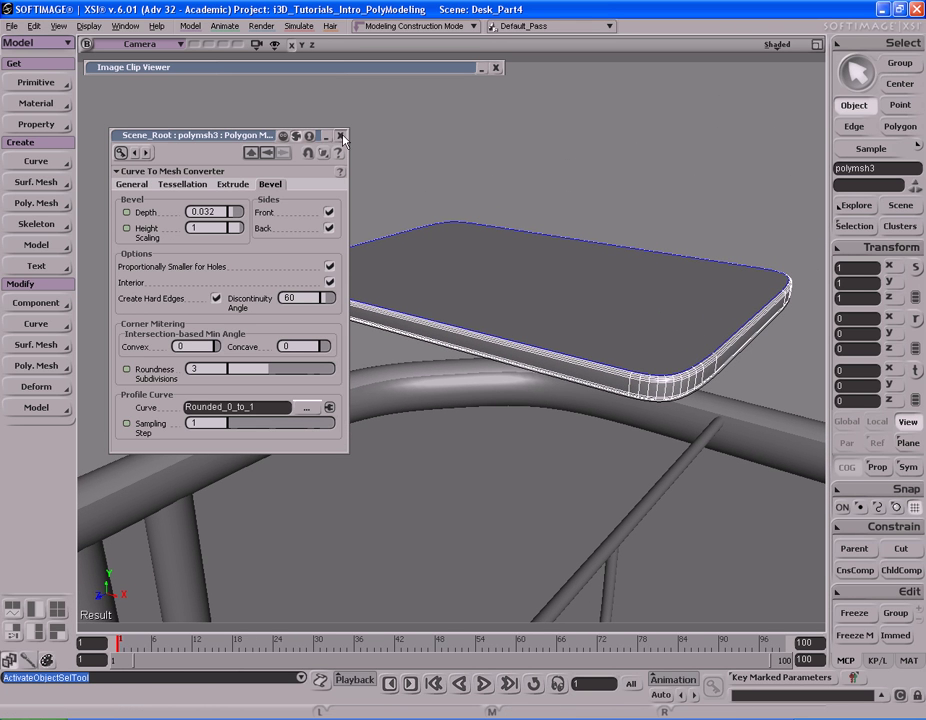
Step: Close the mesh converter's properties and freeze the shelf mesh's modeling history
{"action": "left_click", "coordinate": [342, 137]}
{"action": "key", "text": "s"}
{"action": "middle_click_drag", "start_coordinate": [545, 300], "coordinate": [645, 333]}
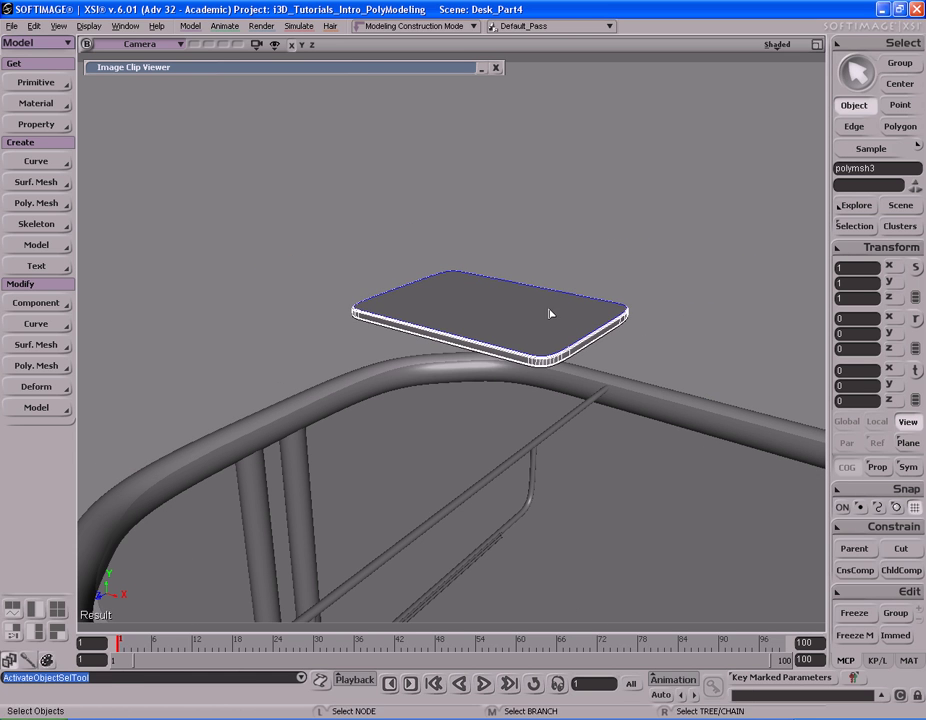
{"action": "left_click", "coordinate": [550, 314]}
{"action": "left_click", "coordinate": [856, 637]}
Step: Delete the leftover source curve around the underside of the monitor shelf
{"action": "key", "text": "s"}
{"action": "right_click_drag", "start_coordinate": [556, 375], "coordinate": [475, 340]}
{"action": "middle_click_drag", "start_coordinate": [475, 340], "coordinate": [572, 374]}
{"action": "left_click", "coordinate": [709, 354]}
{"action": "left_click", "coordinate": [709, 354]}
{"action": "key", "text": "s"}
{"action": "right_click_drag", "start_coordinate": [714, 389], "coordinate": [690, 320]}
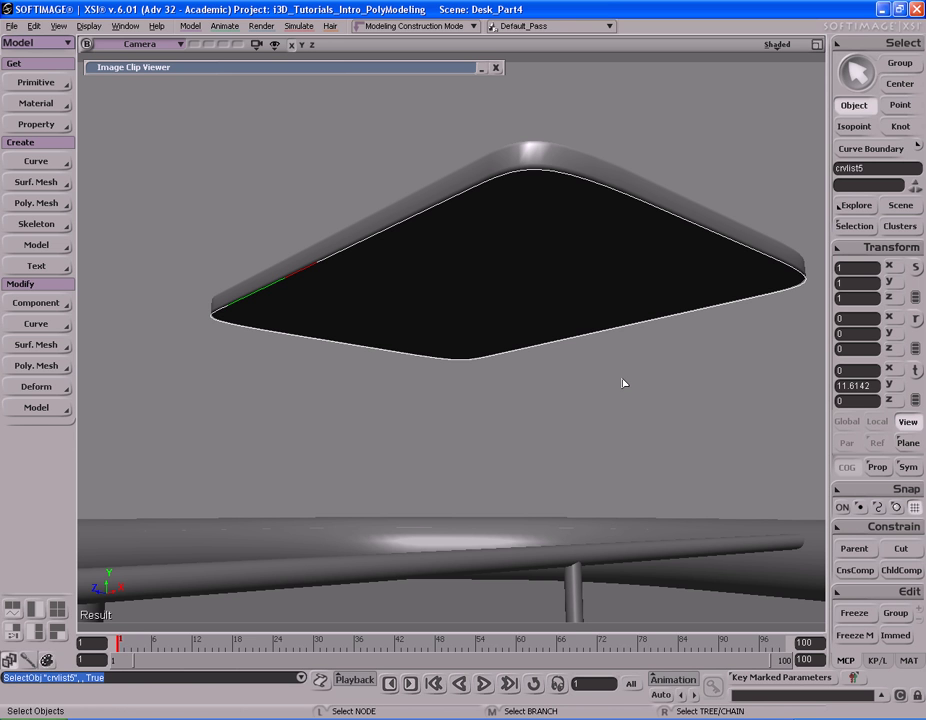
{"action": "key", "text": "Delete"}
{"action": "key", "text": "s"}
{"action": "right_click_drag", "start_coordinate": [628, 275], "coordinate": [529, 320]}
{"action": "right_click_drag", "start_coordinate": [538, 345], "coordinate": [478, 275]}
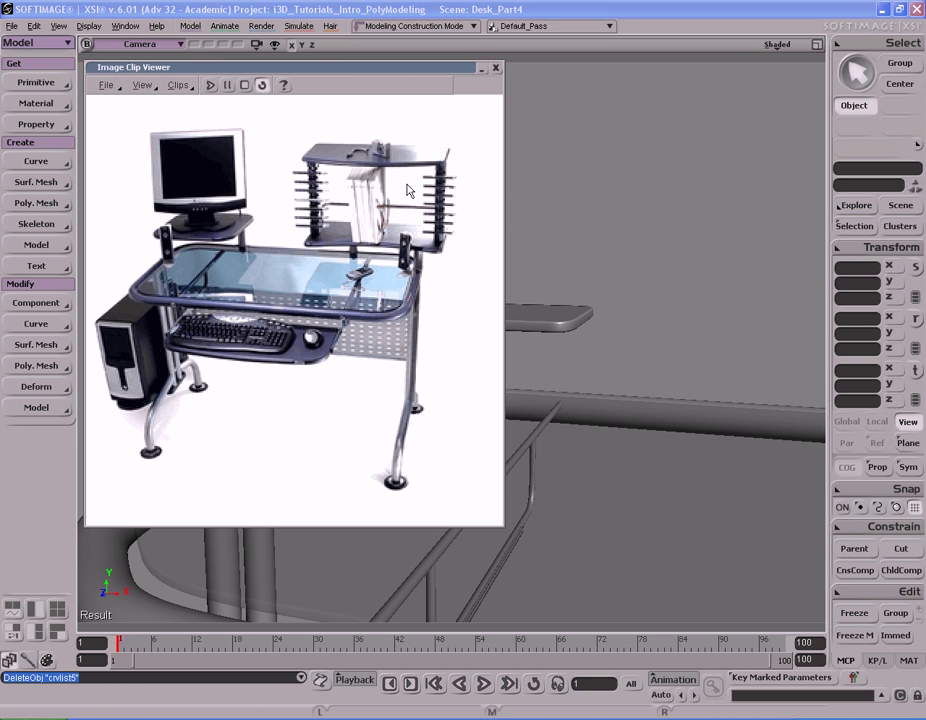
Step: Compare the monitor shelf's size and placement over the desk frame with the reference photo
{"action": "left_click", "coordinate": [481, 69]}
{"action": "right_click_drag", "start_coordinate": [577, 444], "coordinate": [522, 388]}
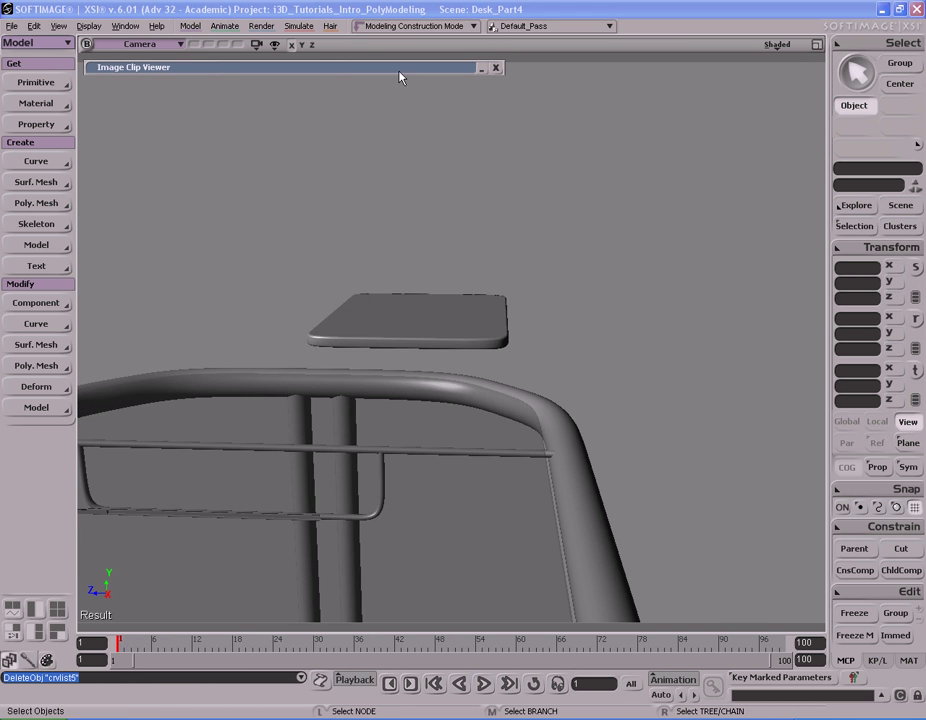
{"action": "double_click", "coordinate": [399, 70]}
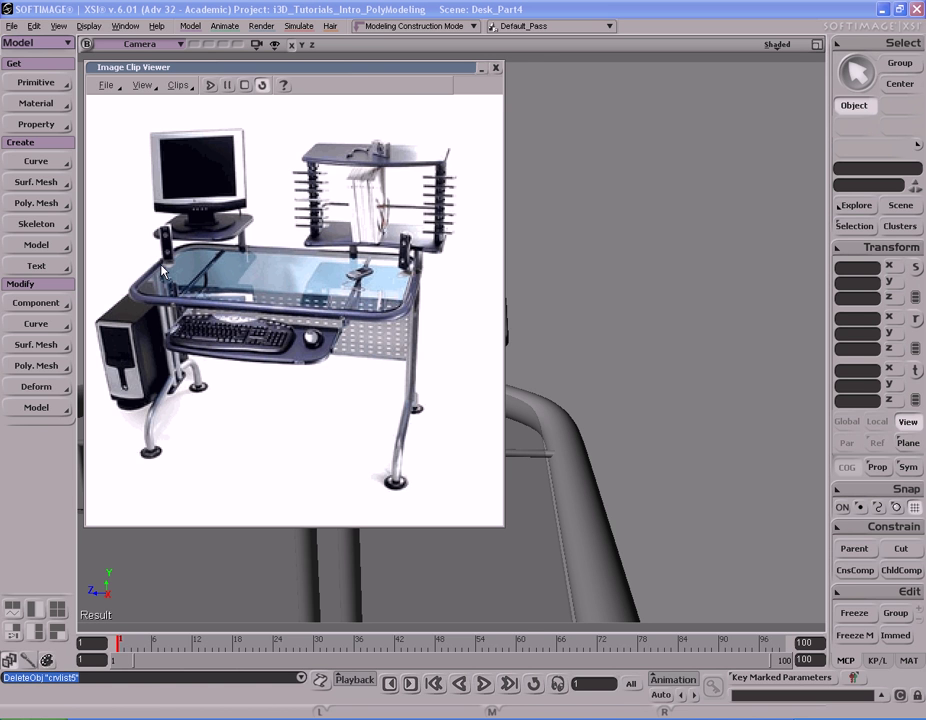
{"action": "double_click", "coordinate": [395, 72]}
{"action": "right_click_drag", "start_coordinate": [324, 335], "coordinate": [424, 333]}
{"action": "key", "text": "v"}
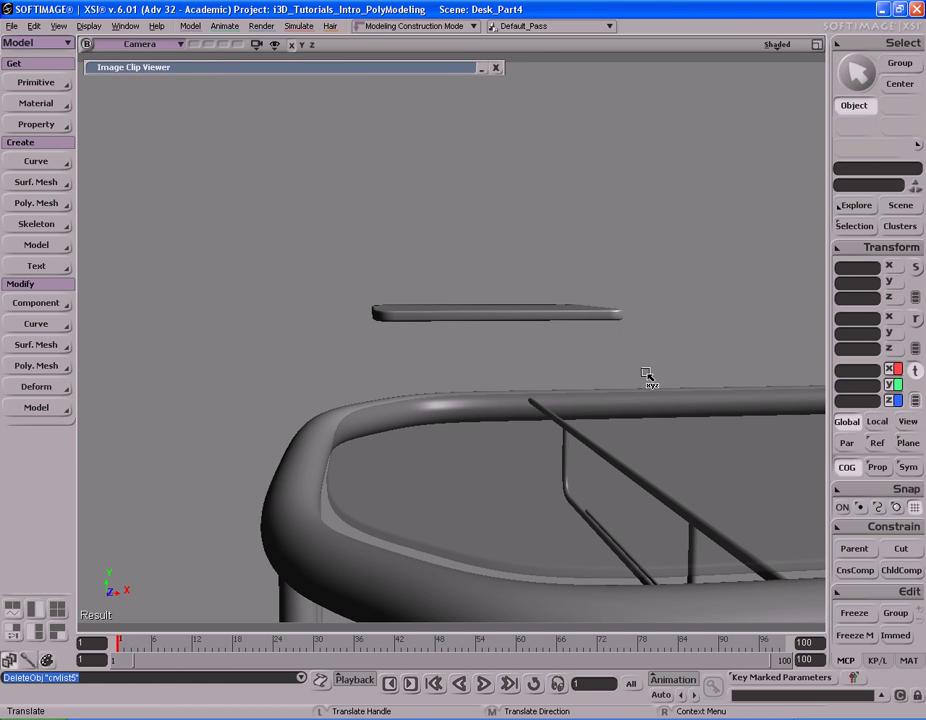
{"action": "key", "text": "space"}
Step: Select the monitor shelf and shift it horizontally over the corner of the desk frame
{"action": "left_click", "coordinate": [555, 318]}
{"action": "middle_click_drag", "start_coordinate": [691, 380], "coordinate": [637, 379]}
{"action": "key", "text": "s"}
{"action": "right_click_drag", "start_coordinate": [625, 379], "coordinate": [530, 370]}
{"action": "key", "text": "v"}
{"action": "key", "text": "s"}
{"action": "middle_click_drag", "start_coordinate": [655, 368], "coordinate": [500, 386]}
{"action": "key", "text": "s"}
{"action": "key", "text": "x"}
{"action": "key", "text": "s"}
{"action": "right_click_drag", "start_coordinate": [499, 369], "coordinate": [523, 380]}
Step: Try enlarging the monitor shelf uniformly to about 2.71 on all axes, and undo that scaling
{"action": "key", "text": "x"}
{"action": "left_click_drag", "start_coordinate": [487, 476], "coordinate": [680, 513]}
{"action": "key", "text": "s"}
{"action": "right_click_drag", "start_coordinate": [680, 513], "coordinate": [640, 397]}
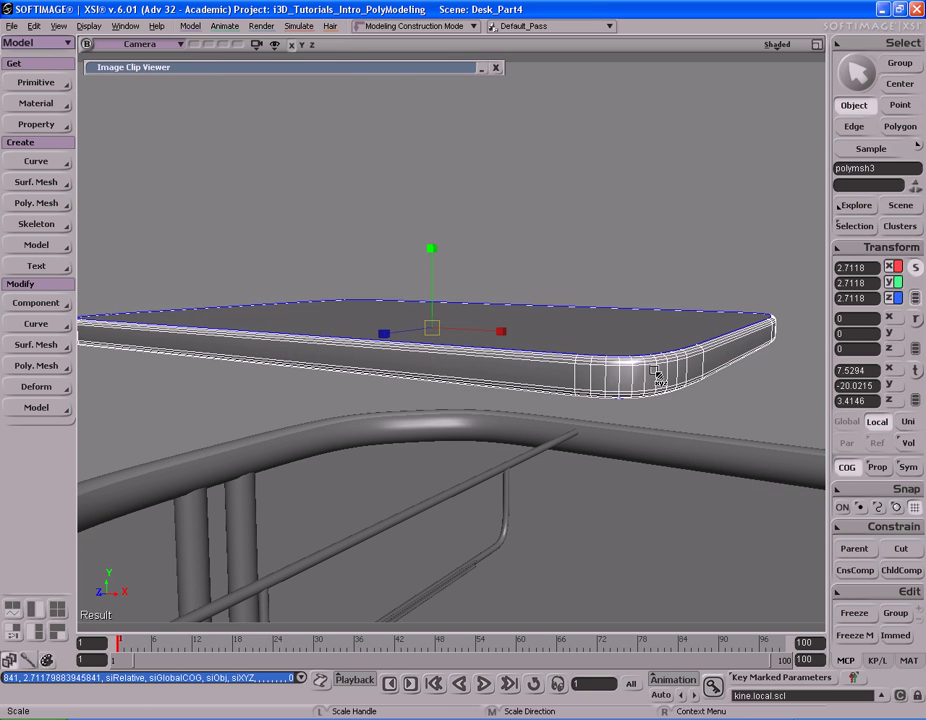
{"action": "key", "text": "ctrl+z"}
Step: Enlarge the monitor shelf in X and Z only, to a scale of about 1.51, refining it in the top view
{"action": "key", "text": "s"}
{"action": "right_click_drag", "start_coordinate": [618, 314], "coordinate": [615, 341]}
{"action": "middle_click_drag", "start_coordinate": [713, 350], "coordinate": [519, 375]}
{"action": "right_click_drag", "start_coordinate": [519, 375], "coordinate": [511, 379]}
{"action": "key", "text": "x"}
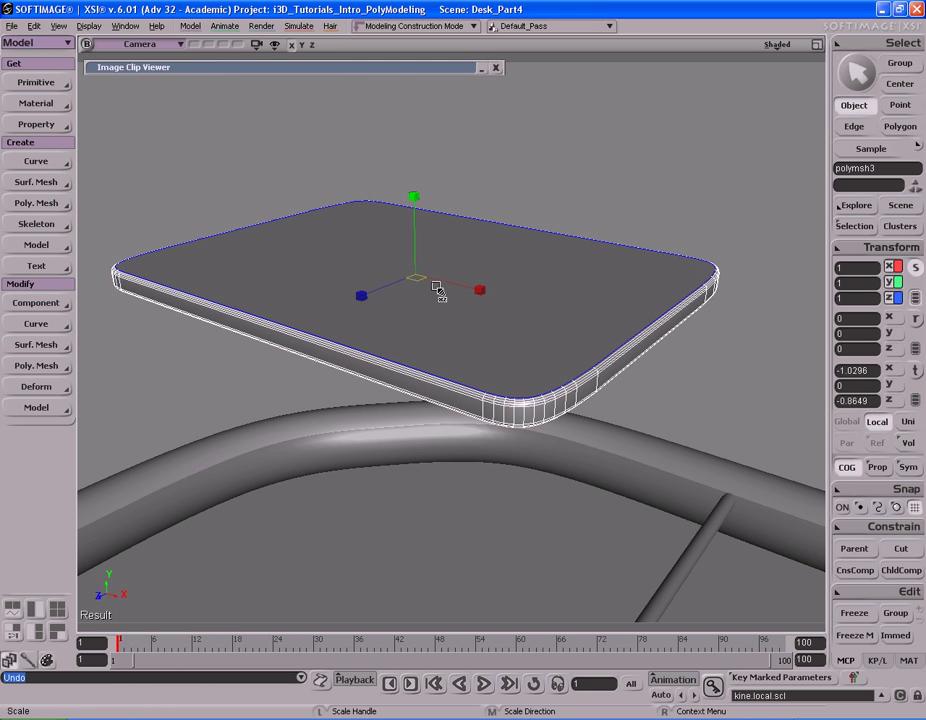
{"action": "left_click_drag", "start_coordinate": [421, 296], "coordinate": [462, 340]}
{"action": "key", "text": "F12"}
{"action": "key", "text": "F12"}
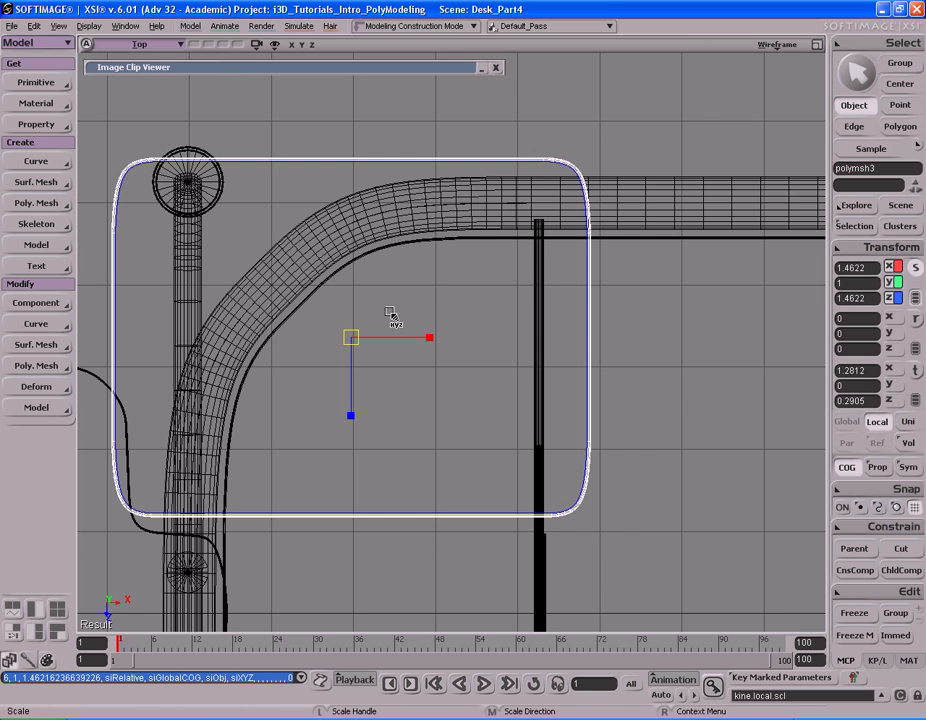
{"action": "mouse_move", "coordinate": [378, 362]}
{"action": "left_mouse_down"}
{"action": "mouse_move", "coordinate": [387, 371]}
{"action": "mouse_move", "coordinate": [382, 364]}
{"action": "left_mouse_up"}
Step: Move the shelf over the desk frame's corner in the top view, to about X 2.30 and Z 0.69
{"action": "key", "text": "s"}
{"action": "middle_click_drag", "start_coordinate": [351, 360], "coordinate": [536, 363]}
{"action": "key", "text": "v"}
{"action": "left_click_drag", "start_coordinate": [537, 366], "coordinate": [539, 316]}
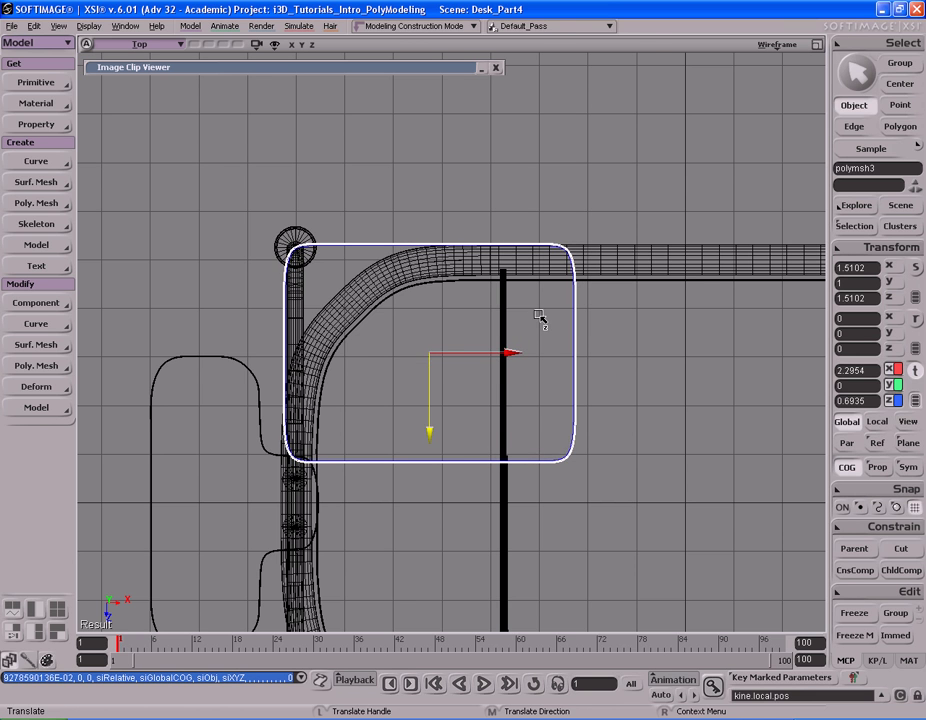
{"action": "key", "text": "space"}
{"action": "key", "text": "F12"}
{"action": "key", "text": "F12"}
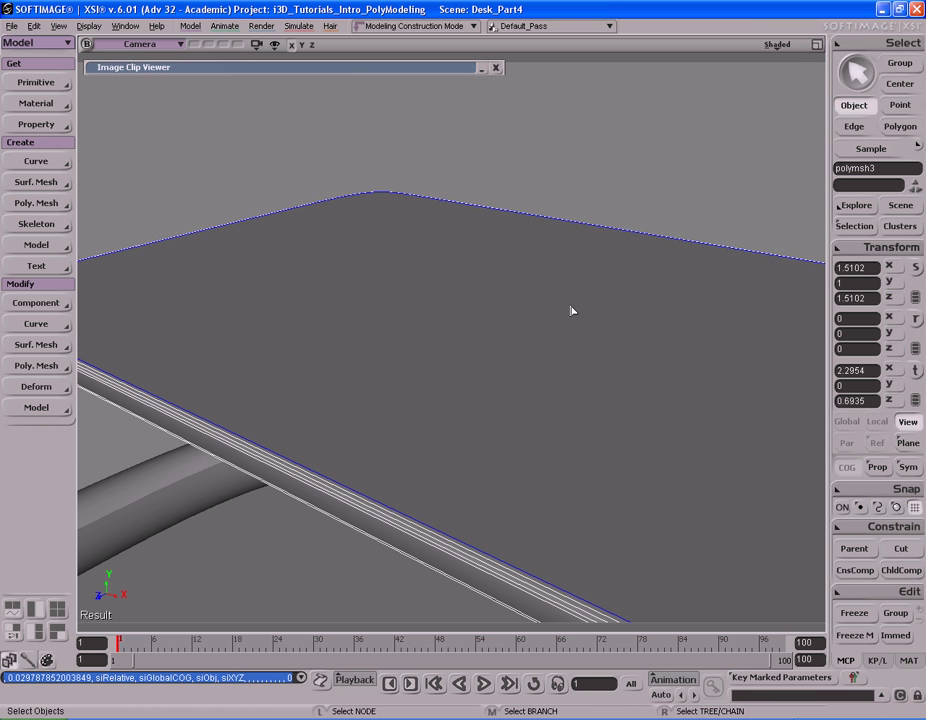
Step: Compare the enlarged shelf's proportions and supports with the reference photo from several viewing angles
{"action": "key", "text": "s"}
{"action": "right_click_drag", "start_coordinate": [527, 361], "coordinate": [515, 337]}
{"action": "key", "text": "a"}
{"action": "key", "text": "s"}
{"action": "right_click_drag", "start_coordinate": [374, 333], "coordinate": [541, 283]}
{"action": "left_click_drag", "start_coordinate": [533, 217], "coordinate": [550, 278]}
{"action": "middle_click_drag", "start_coordinate": [550, 278], "coordinate": [532, 243]}
{"action": "left_click_drag", "start_coordinate": [532, 243], "coordinate": [527, 273]}
{"action": "right_click_drag", "start_coordinate": [527, 273], "coordinate": [524, 240]}
{"action": "double_click", "coordinate": [434, 68]}
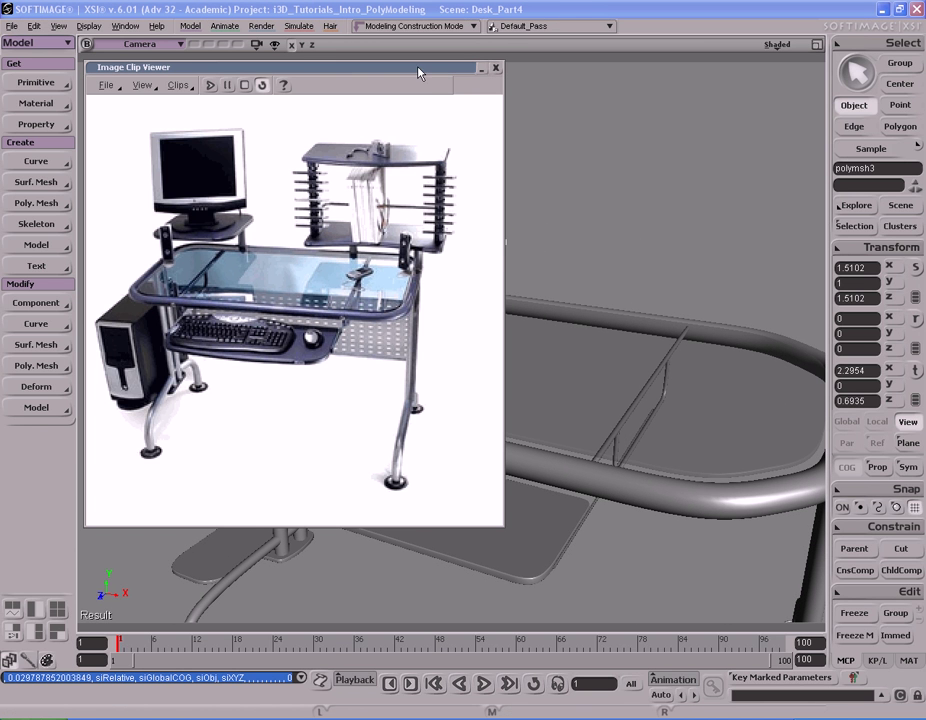
{"action": "left_click", "coordinate": [417, 70]}
{"action": "right_click_drag", "start_coordinate": [494, 271], "coordinate": [341, 105]}
{"action": "left_click", "coordinate": [344, 70]}
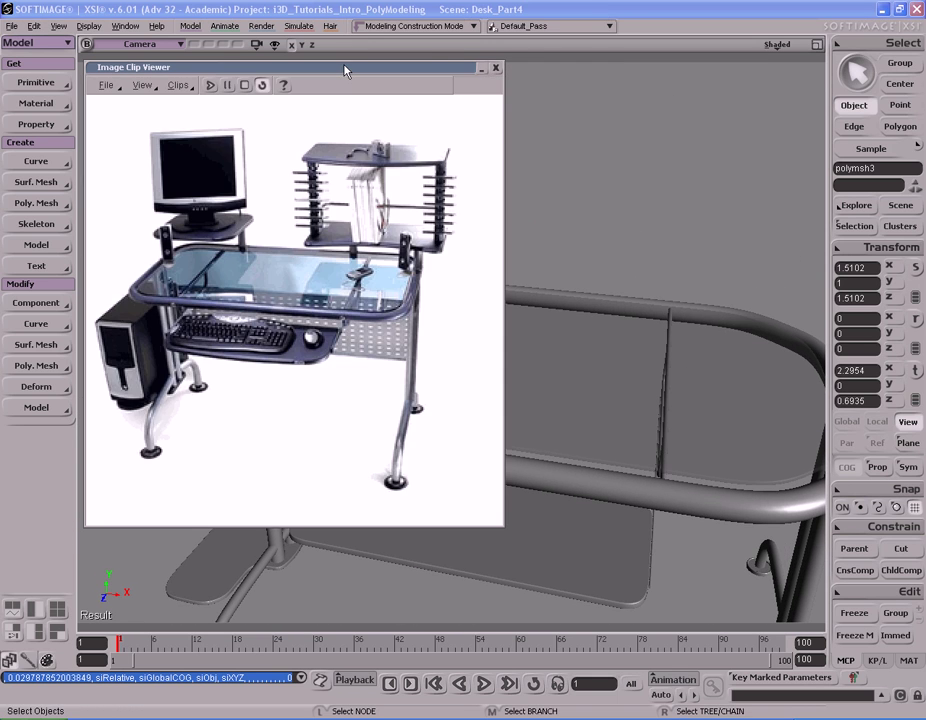
{"action": "left_click", "coordinate": [344, 70]}
{"action": "right_click_drag", "start_coordinate": [420, 230], "coordinate": [413, 256]}
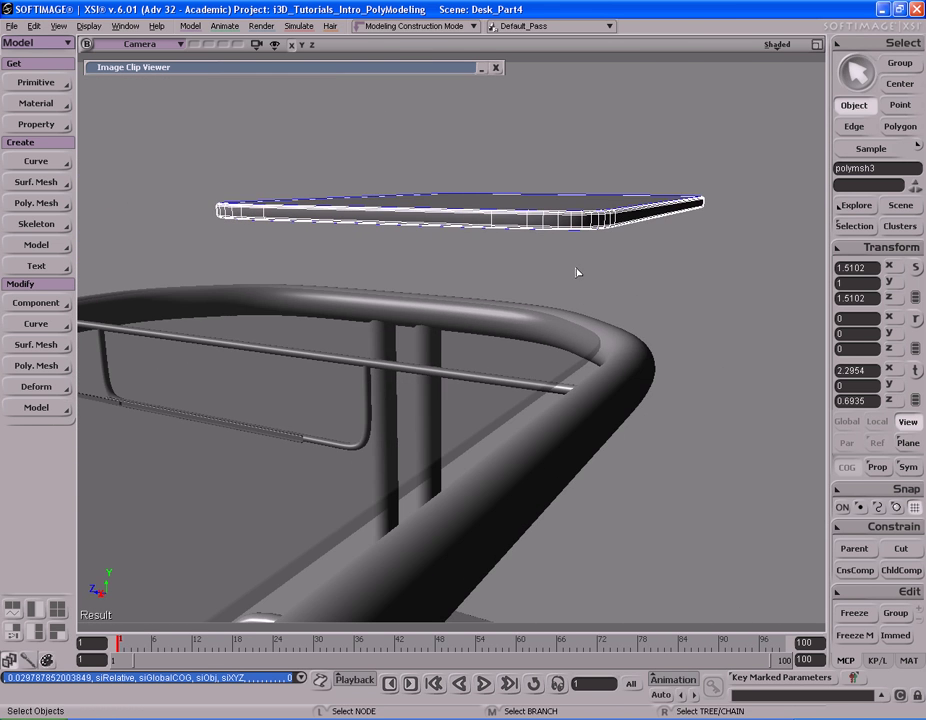
Step: Select the twin leg tubes under the side of the desk frame, in wireframe display with polygon selection active
{"action": "key", "text": "s"}
{"action": "right_click_drag", "start_coordinate": [607, 334], "coordinate": [517, 368]}
{"action": "left_click", "coordinate": [432, 410]}
{"action": "middle_click", "coordinate": [788, 46]}
{"action": "key", "text": "s"}
{"action": "mouse_move", "coordinate": [568, 388]}
{"action": "right_mouse_down"}
{"action": "mouse_move", "coordinate": [500, 405]}
{"action": "mouse_move", "coordinate": [575, 409]}
{"action": "right_mouse_up"}
{"action": "middle_click_drag", "start_coordinate": [575, 409], "coordinate": [542, 404]}
{"action": "right_click_drag", "start_coordinate": [542, 404], "coordinate": [550, 408]}
{"action": "key", "text": "u"}
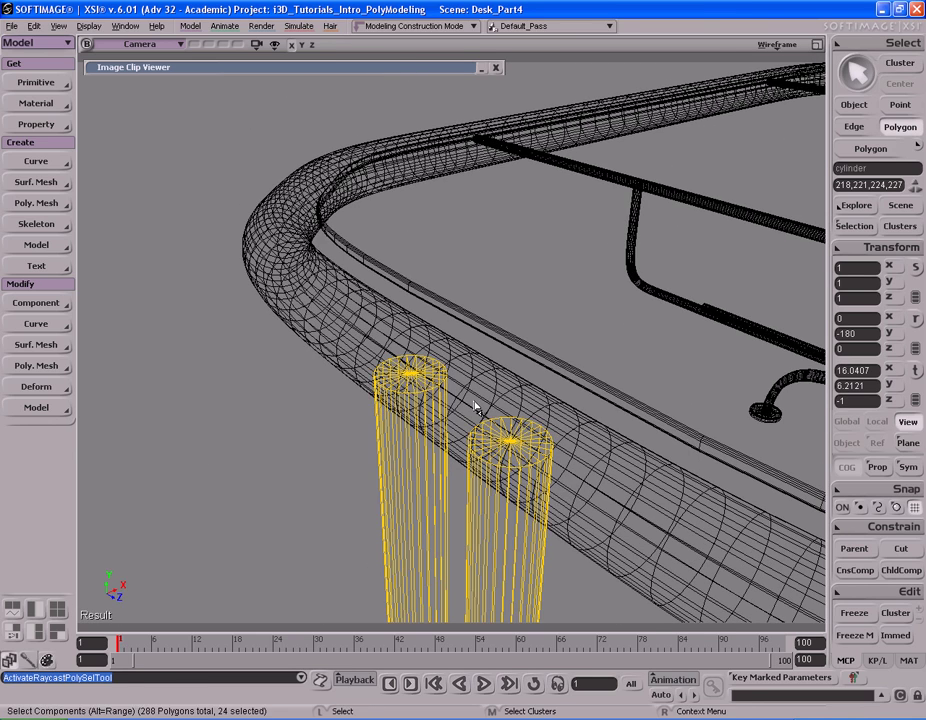
Step: Extract the top cap polygons of one leg tube into a separate mesh, deleting them from the leg, and freeze its modeling history
{"action": "key", "text": "s"}
{"action": "right_click_drag", "start_coordinate": [410, 397], "coordinate": [441, 422]}
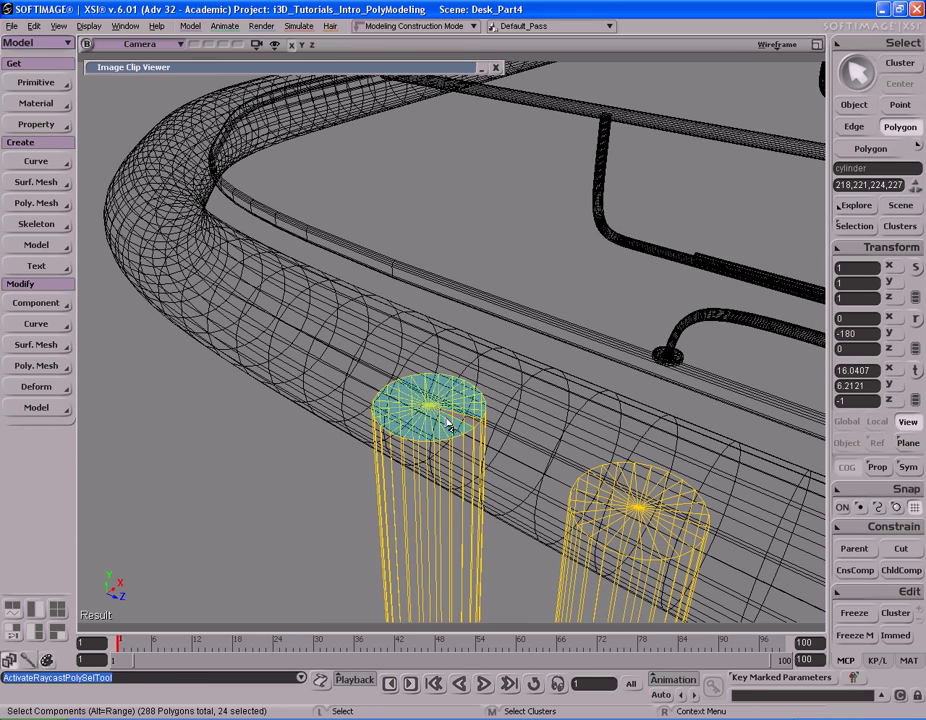
{"action": "left_click", "coordinate": [463, 404]}
{"action": "key", "text": "s"}
{"action": "right_click_drag", "start_coordinate": [463, 404], "coordinate": [483, 378]}
{"action": "right_click", "coordinate": [483, 378]}
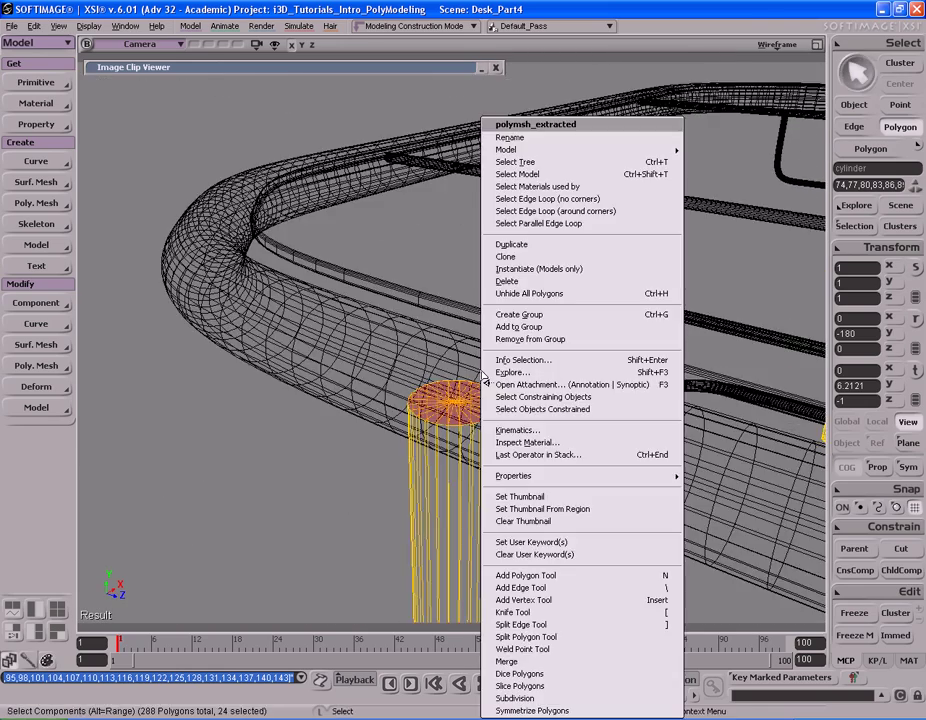
{"action": "right_click", "coordinate": [456, 419]}
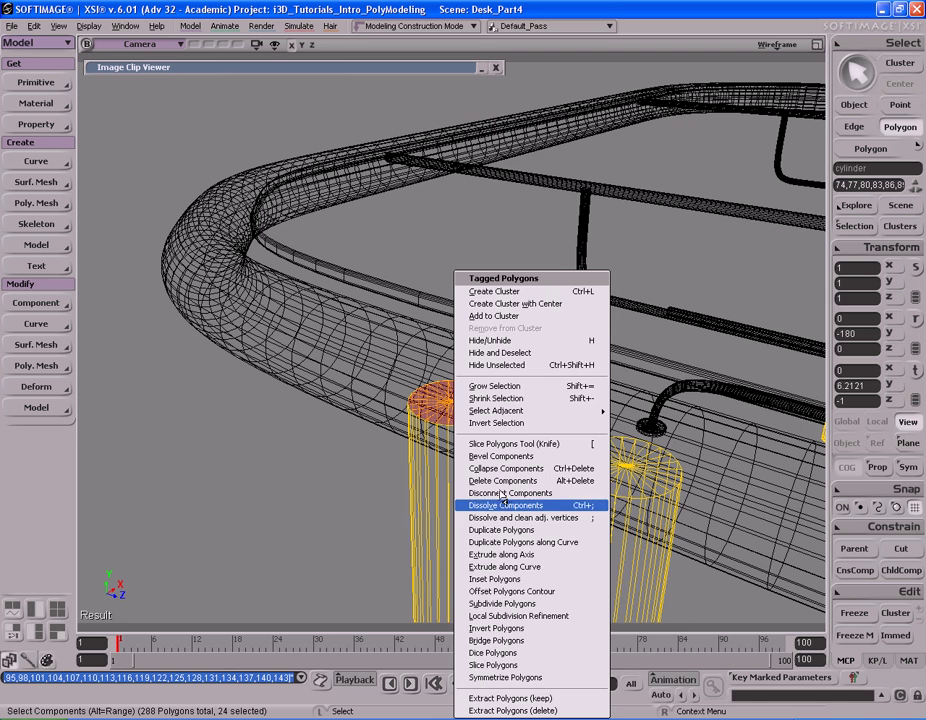
{"action": "left_click", "coordinate": [549, 711]}
{"action": "key", "text": "s"}
{"action": "right_click_drag", "start_coordinate": [524, 486], "coordinate": [470, 428]}
{"action": "middle_click_drag", "start_coordinate": [470, 428], "coordinate": [458, 452]}
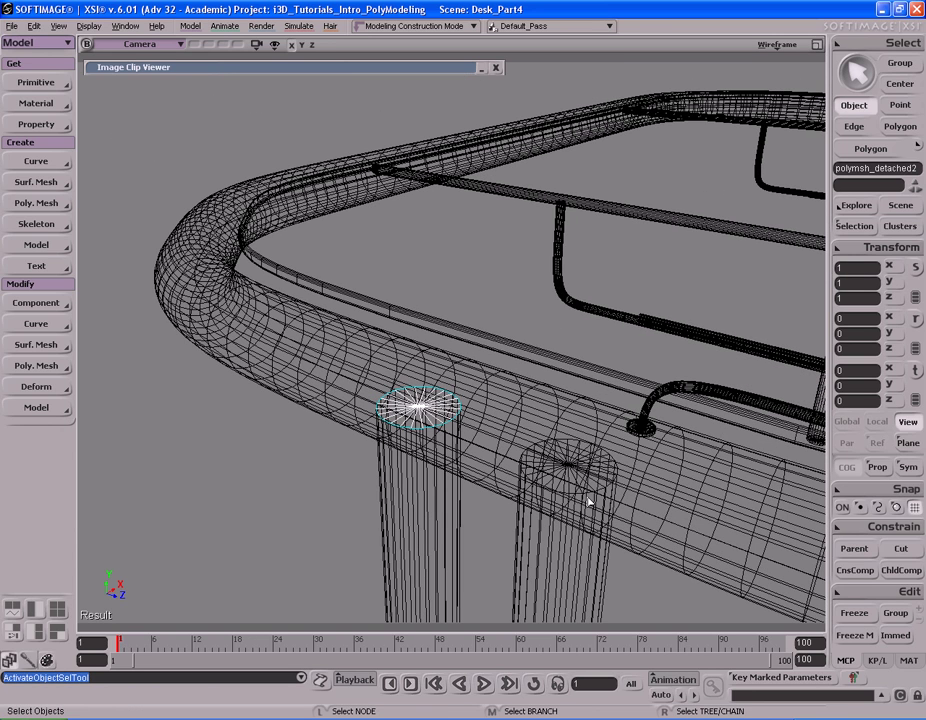
{"action": "middle_click_drag", "start_coordinate": [470, 430], "coordinate": [505, 410]}
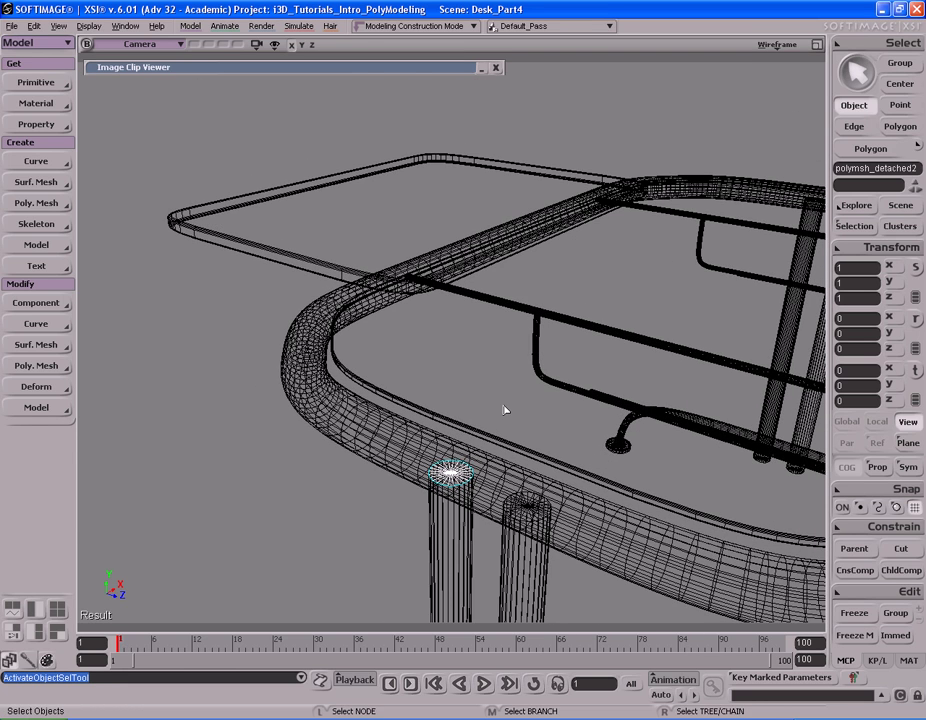
{"action": "left_click", "coordinate": [864, 641]}
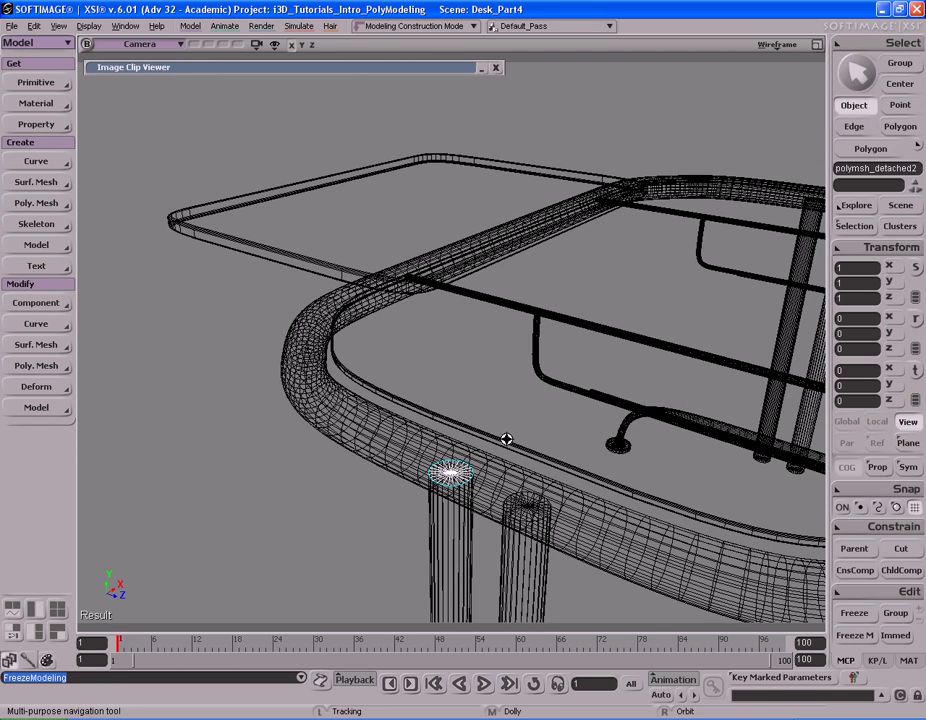
Step: Move the extracted cap disc along the side rail to about Z -0.83
{"action": "key", "text": "s"}
{"action": "right_click_drag", "start_coordinate": [614, 498], "coordinate": [733, 450]}
{"action": "key", "text": "v"}
{"action": "middle_click_drag", "start_coordinate": [668, 355], "coordinate": [659, 347]}
{"action": "key", "text": "s"}
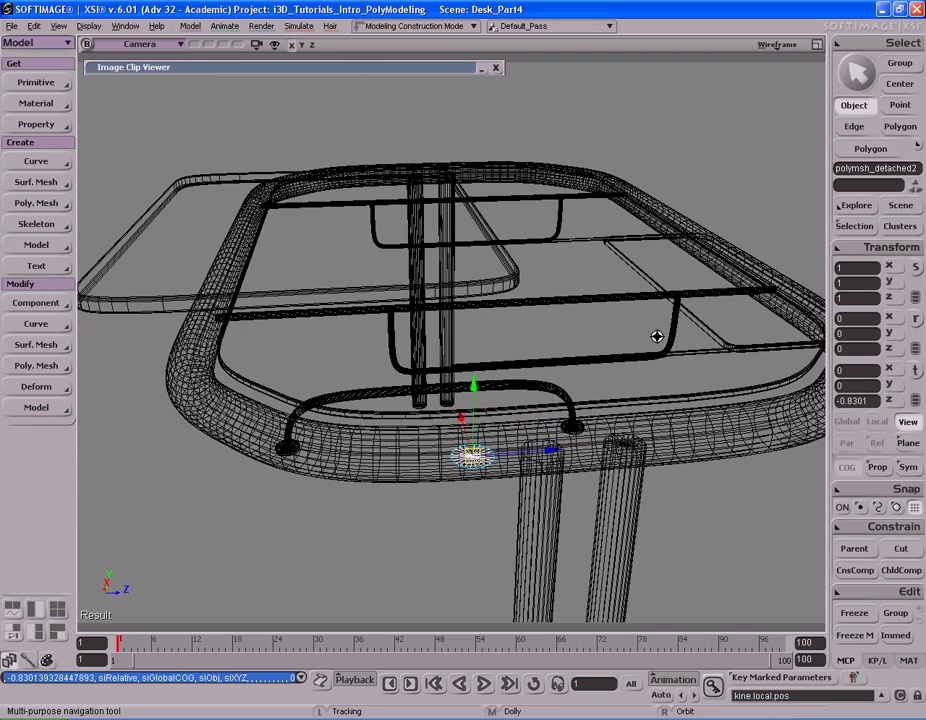
{"action": "right_click_drag", "start_coordinate": [659, 347], "coordinate": [649, 351]}
Step: Fine-tune the disc's position on the frame rail in the top view, to about X 0.08 and Z -1.04
{"action": "key", "text": "F12"}
{"action": "key", "text": "F12"}
{"action": "key", "text": "s"}
{"action": "middle_click_drag", "start_coordinate": [477, 387], "coordinate": [396, 394]}
{"action": "key", "text": "v"}
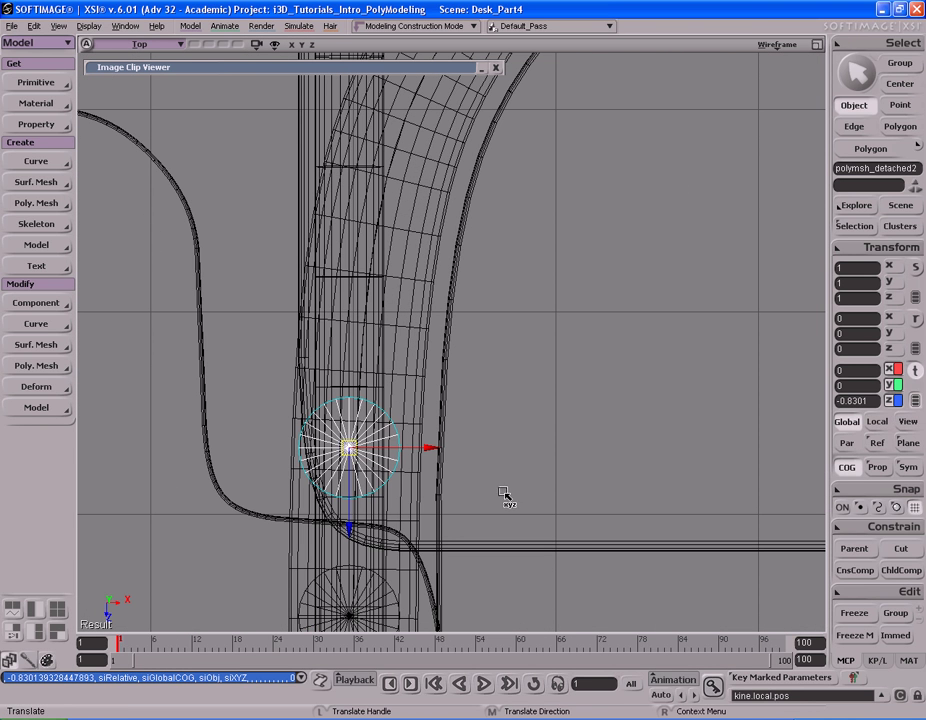
{"action": "middle_click_drag", "start_coordinate": [486, 448], "coordinate": [503, 422]}
{"action": "key", "text": "s"}
{"action": "left_click_drag", "start_coordinate": [505, 376], "coordinate": [496, 436]}
{"action": "key", "text": "F12"}
{"action": "key", "text": "F12"}
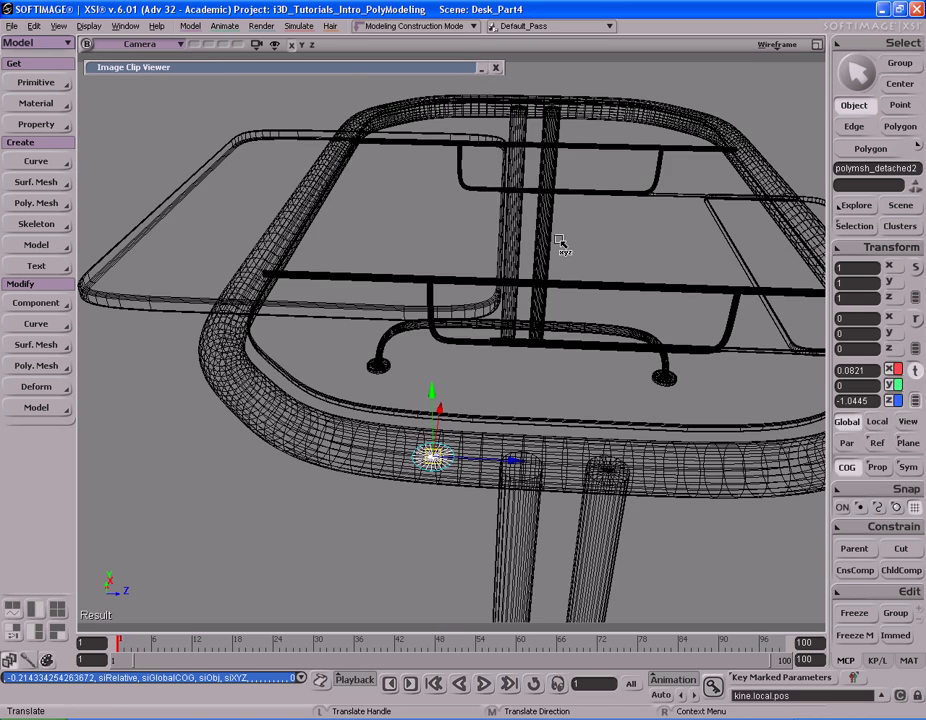
Step: Check the disc's position on the rail against the monitor shelf's support post in the reference photo
{"action": "key", "text": "s"}
{"action": "right_click_drag", "start_coordinate": [498, 364], "coordinate": [500, 352]}
{"action": "middle_click_drag", "start_coordinate": [500, 352], "coordinate": [449, 337]}
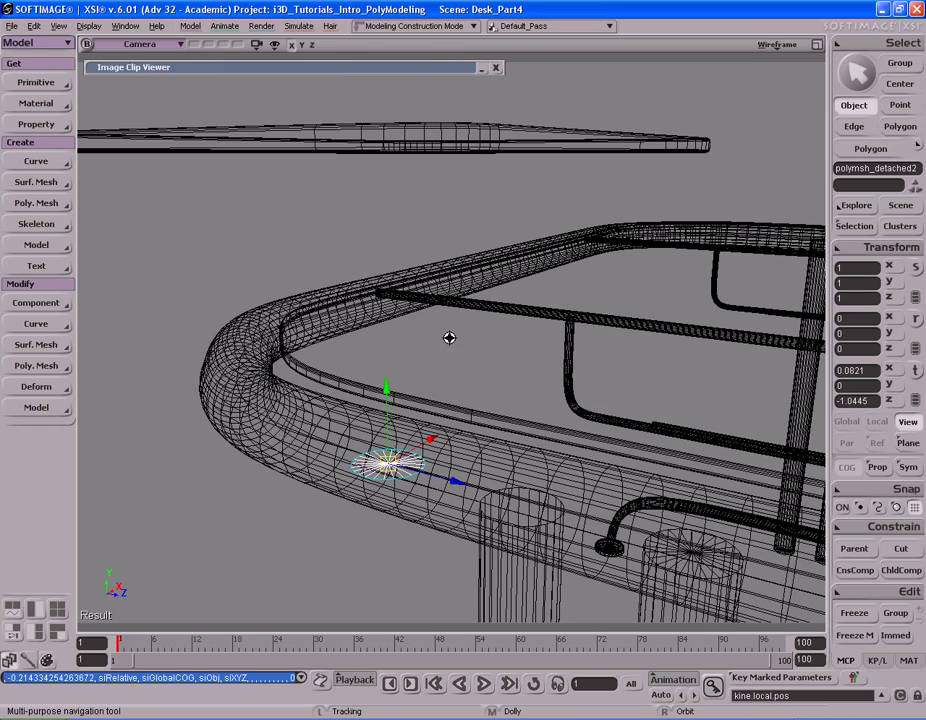
{"action": "double_click", "coordinate": [432, 69]}
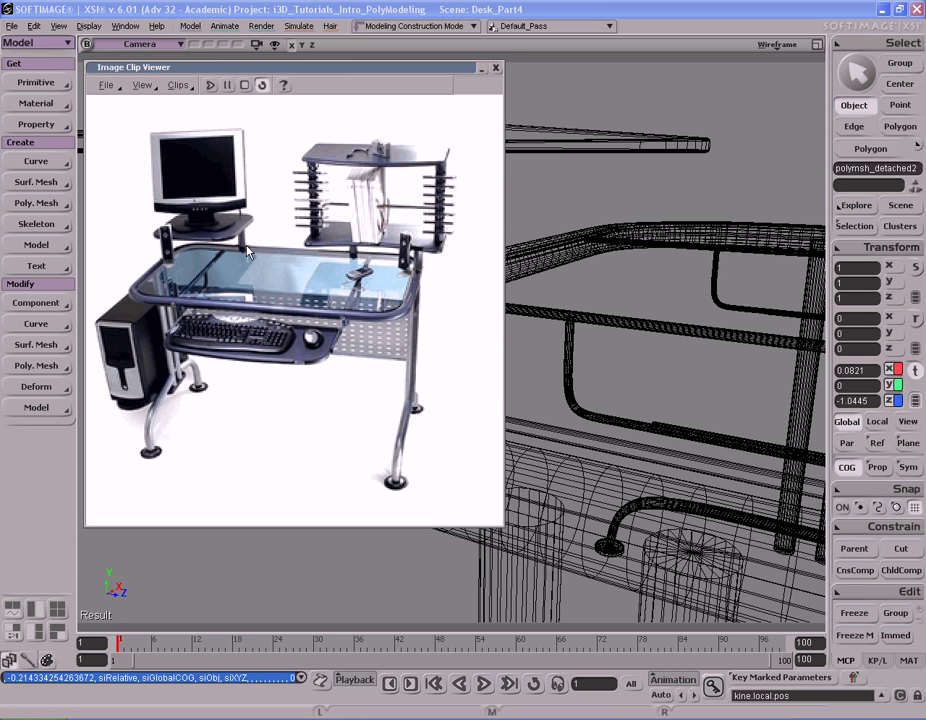
{"action": "double_click", "coordinate": [342, 70]}
{"action": "key", "text": "s"}
{"action": "right_click_drag", "start_coordinate": [540, 263], "coordinate": [463, 247]}
{"action": "left_click_drag", "start_coordinate": [463, 247], "coordinate": [472, 278]}
{"action": "right_click_drag", "start_coordinate": [382, 283], "coordinate": [513, 353]}
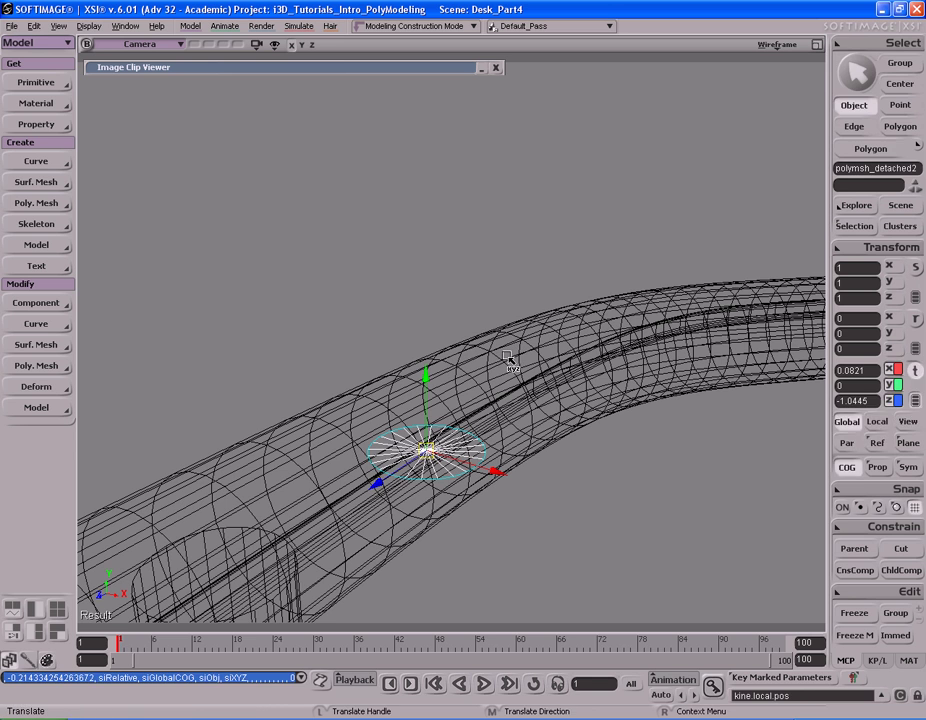
Step: Extrude the disc's polygons upward toward the shelf's underside to form a support post
{"action": "key", "text": "u"}
{"action": "left_click", "coordinate": [460, 445]}
{"action": "key", "text": "s"}
{"action": "mouse_move", "coordinate": [460, 445]}
{"action": "right_mouse_down"}
{"action": "mouse_move", "coordinate": [504, 316]}
{"action": "mouse_move", "coordinate": [562, 337]}
{"action": "right_mouse_up"}
{"action": "key", "text": "v"}
{"action": "middle_click_drag", "start_coordinate": [556, 495], "coordinate": [560, 319]}
{"action": "key", "text": "s"}
{"action": "right_click_drag", "start_coordinate": [560, 319], "coordinate": [577, 382]}
Step: Raise the post's top polygons into the shelf's thickness in the right view, to about Y 11.69
{"action": "key", "text": "F12"}
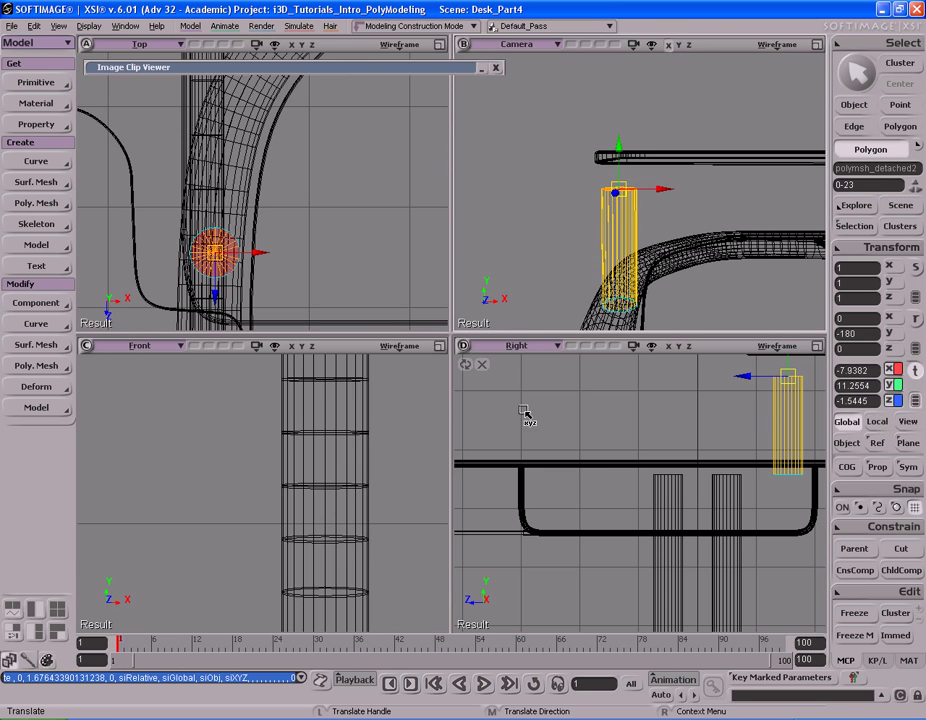
{"action": "key", "text": "F12"}
{"action": "key", "text": "f"}
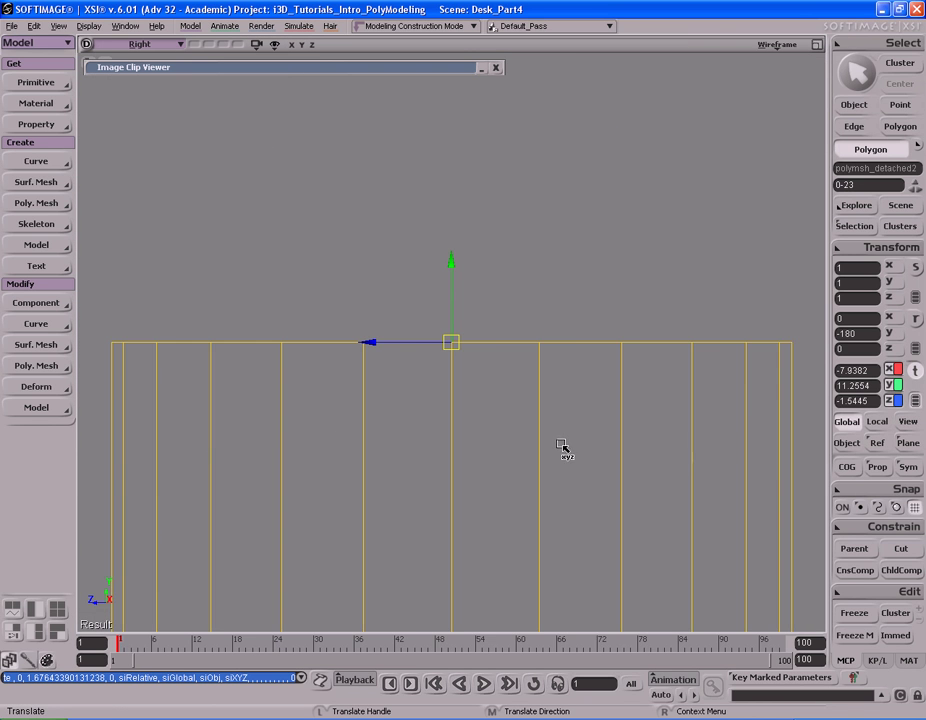
{"action": "key", "text": "s"}
{"action": "middle_click_drag", "start_coordinate": [213, 413], "coordinate": [529, 403]}
{"action": "left_click_drag", "start_coordinate": [683, 348], "coordinate": [590, 349]}
{"action": "middle_click_drag", "start_coordinate": [600, 385], "coordinate": [554, 378]}
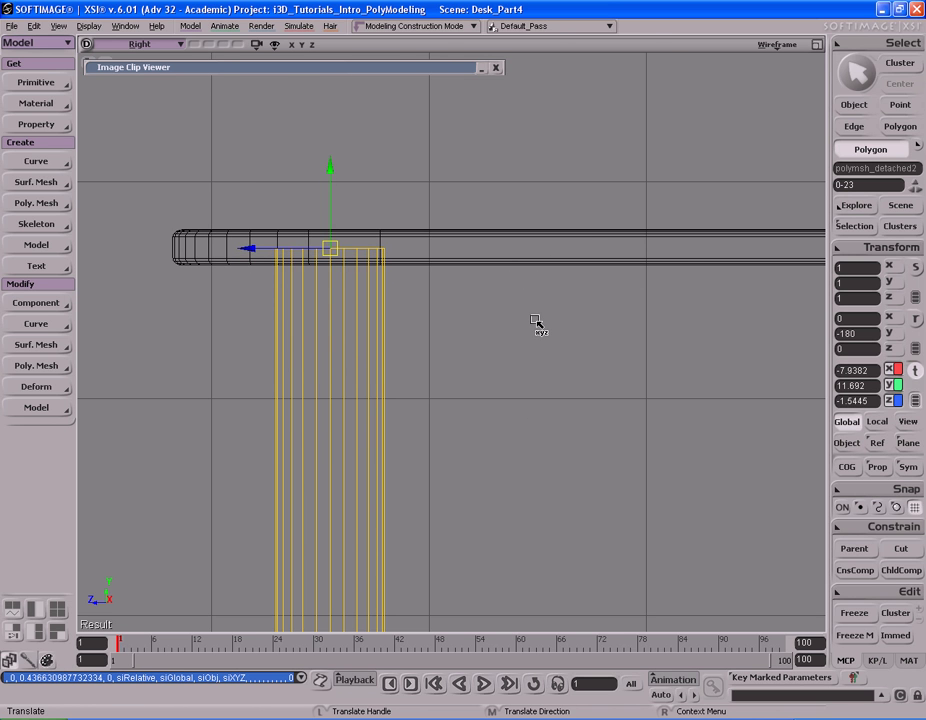
Step: Return to object selection in the camera view and save the scene
{"action": "key", "text": "F12"}
{"action": "key", "text": "F12"}
{"action": "key", "text": "s"}
{"action": "mouse_move", "coordinate": [548, 305]}
{"action": "right_mouse_down"}
{"action": "mouse_move", "coordinate": [564, 317]}
{"action": "mouse_move", "coordinate": [500, 322]}
{"action": "right_mouse_up"}
{"action": "key", "text": "space"}
{"action": "key", "text": "s"}
{"action": "middle_click_drag", "start_coordinate": [358, 326], "coordinate": [579, 304]}
{"action": "key", "text": "s"}
{"action": "mouse_move", "coordinate": [579, 304]}
{"action": "right_mouse_down"}
{"action": "mouse_move", "coordinate": [593, 326]}
{"action": "mouse_move", "coordinate": [552, 337]}
{"action": "right_mouse_up"}
{"action": "key", "text": "ctrl+s"}
Step: Preview the post and shelf in a render region, and inspect where the post meets the shelf and rail
{"action": "key", "text": "s"}
{"action": "key", "text": "q"}
{"action": "left_click_drag", "start_coordinate": [320, 210], "coordinate": [551, 463]}
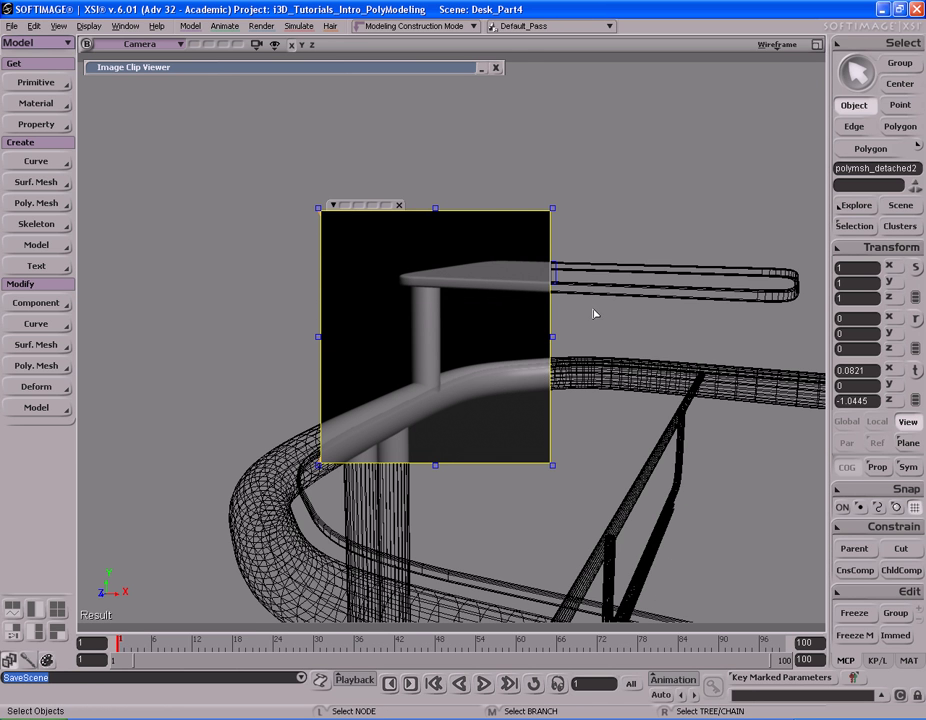
{"action": "middle_click", "coordinate": [595, 308]}
{"action": "key", "text": "s"}
{"action": "right_click_drag", "start_coordinate": [430, 308], "coordinate": [532, 325]}
{"action": "middle_click_drag", "start_coordinate": [532, 325], "coordinate": [424, 337]}
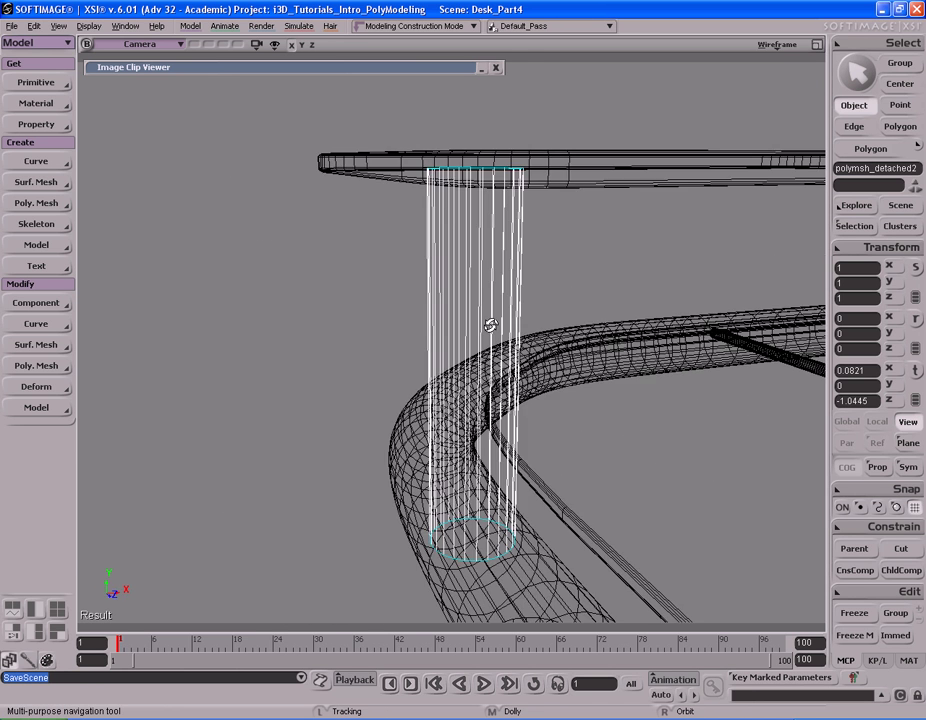
{"action": "right_click_drag", "start_coordinate": [495, 335], "coordinate": [440, 332]}
{"action": "key", "text": "space"}
{"action": "key", "text": "s"}
{"action": "middle_click_drag", "start_coordinate": [548, 340], "coordinate": [519, 339]}
{"action": "right_click_drag", "start_coordinate": [519, 339], "coordinate": [428, 300]}
{"action": "key", "text": "space"}
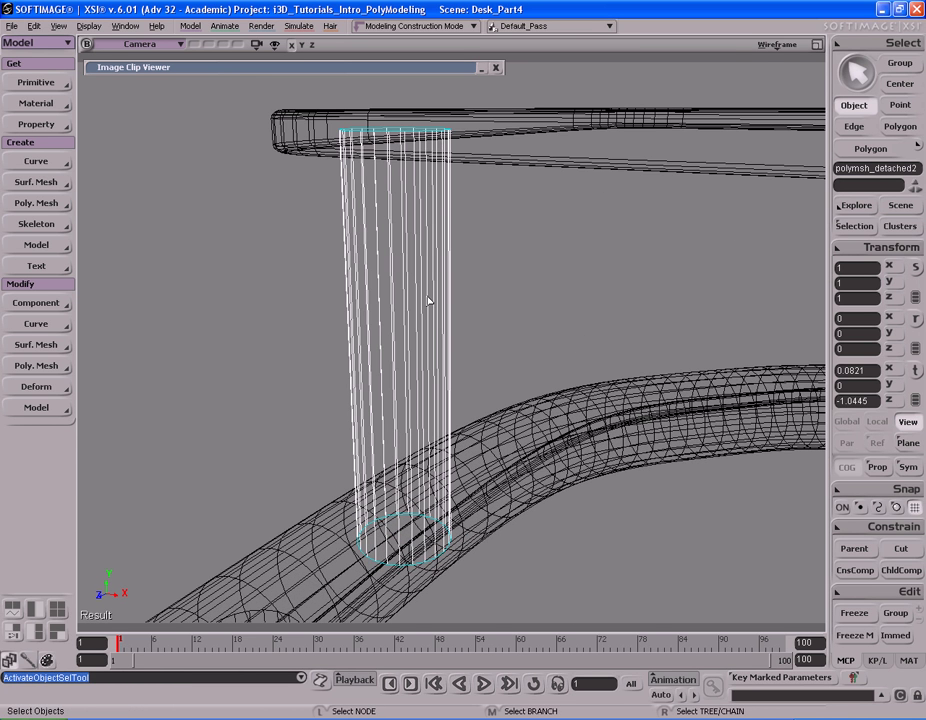
Step: Switch the camera view to shaded display and slim the support post in X and Z to a scale of about 0.61
{"action": "middle_click", "coordinate": [780, 46]}
{"action": "key", "text": "s"}
{"action": "middle_click_drag", "start_coordinate": [674, 272], "coordinate": [576, 281]}
{"action": "mouse_move", "coordinate": [576, 281]}
{"action": "right_mouse_down"}
{"action": "mouse_move", "coordinate": [626, 280]}
{"action": "mouse_move", "coordinate": [585, 285]}
{"action": "mouse_move", "coordinate": [595, 279]}
{"action": "mouse_move", "coordinate": [583, 295]}
{"action": "right_mouse_up"}
{"action": "key", "text": "x"}
{"action": "key", "text": "s"}
{"action": "right_click_drag", "start_coordinate": [523, 298], "coordinate": [603, 262]}
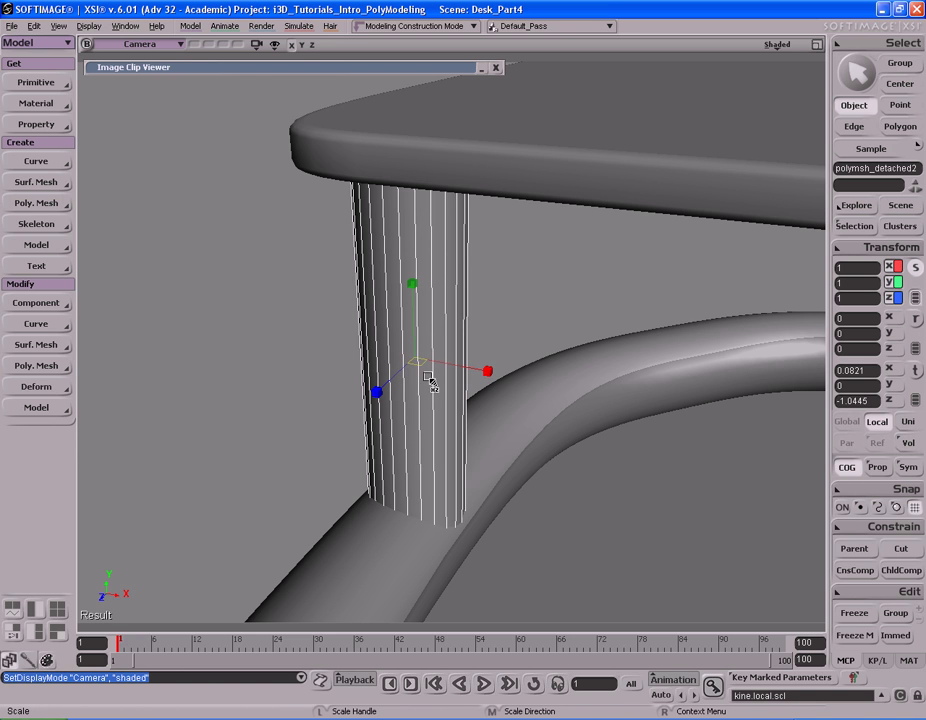
{"action": "left_click_drag", "start_coordinate": [421, 378], "coordinate": [318, 402]}
Step: Compare the slimmed support post and the shelf with the monitor stand in the reference photo
{"action": "key", "text": "s"}
{"action": "right_click_drag", "start_coordinate": [422, 399], "coordinate": [624, 379]}
{"action": "middle_click_drag", "start_coordinate": [624, 379], "coordinate": [699, 374]}
{"action": "left_click_drag", "start_coordinate": [625, 350], "coordinate": [554, 348]}
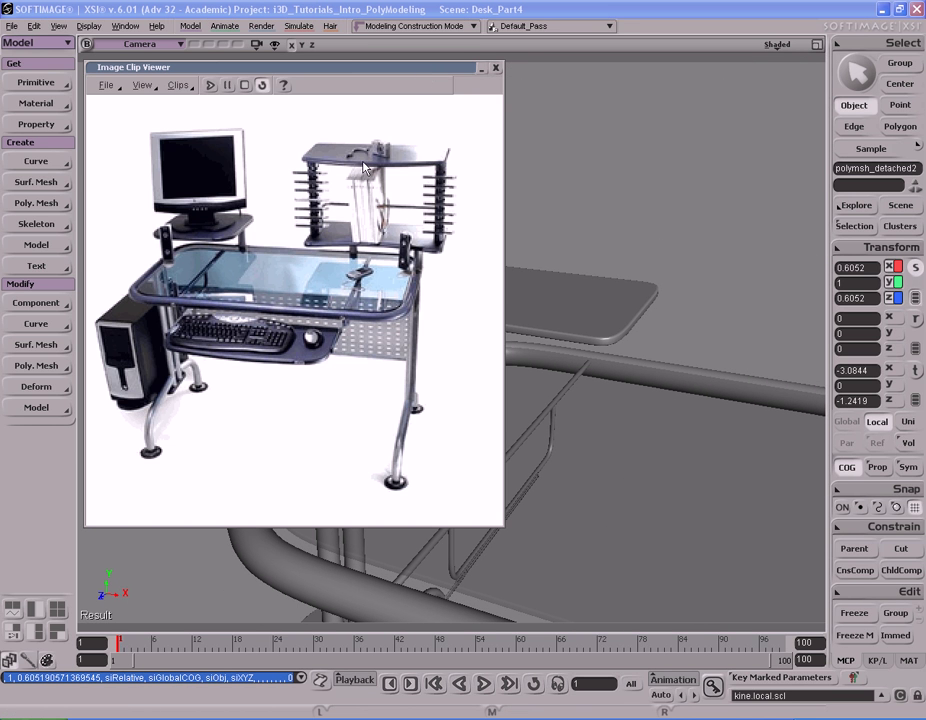
{"action": "double_click", "coordinate": [371, 66]}
{"action": "key", "text": "s"}
{"action": "left_click_drag", "start_coordinate": [650, 314], "coordinate": [625, 315]}
{"action": "middle_click_drag", "start_coordinate": [628, 315], "coordinate": [555, 318]}
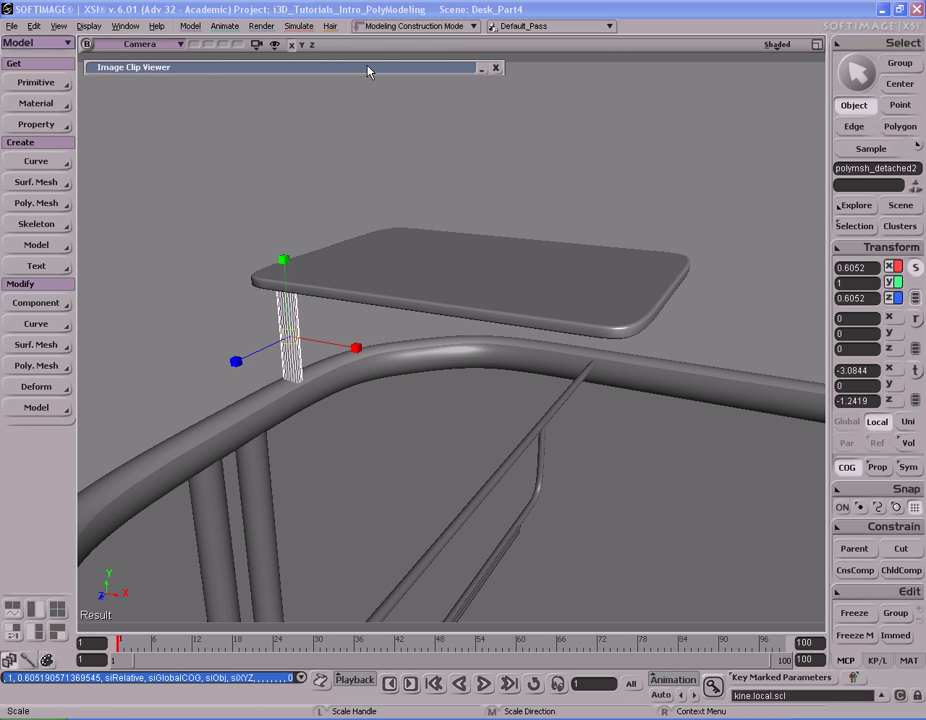
{"action": "double_click", "coordinate": [368, 67]}
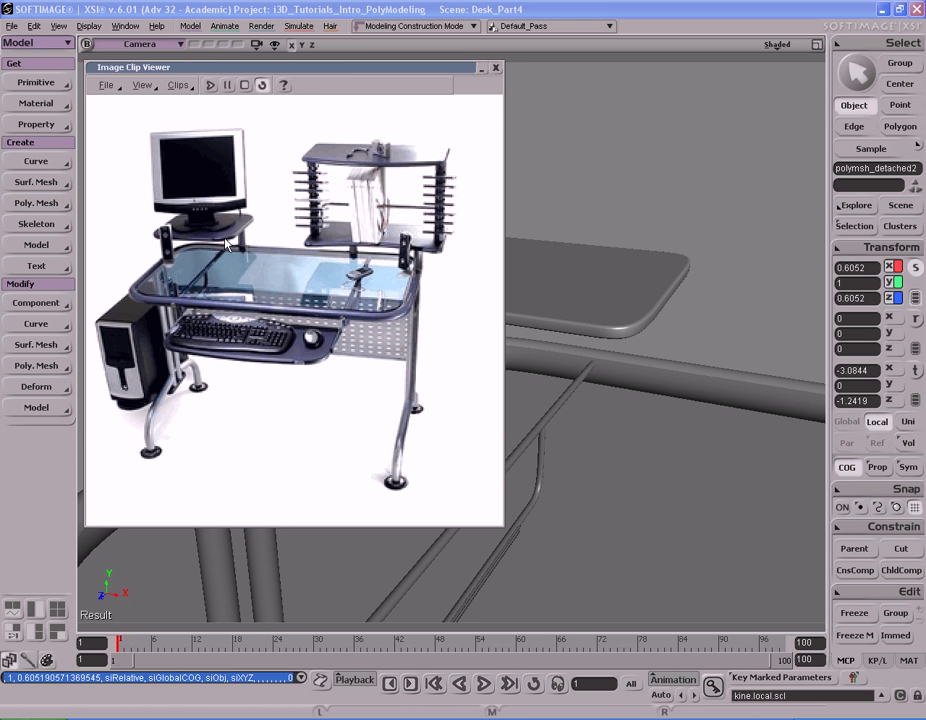
Step: Duplicate the slimmed support post and place the copy on the rear rail under the monitor shelf, at about X 2.03, Z -4.67
{"action": "double_click", "coordinate": [388, 68]}
{"action": "key", "text": "s"}
{"action": "left_click_drag", "start_coordinate": [501, 205], "coordinate": [459, 203]}
{"action": "right_click_drag", "start_coordinate": [459, 203], "coordinate": [438, 229]}
{"action": "key", "text": "space"}
{"action": "key", "text": "s"}
{"action": "key", "text": "F12"}
{"action": "key", "text": "F12"}
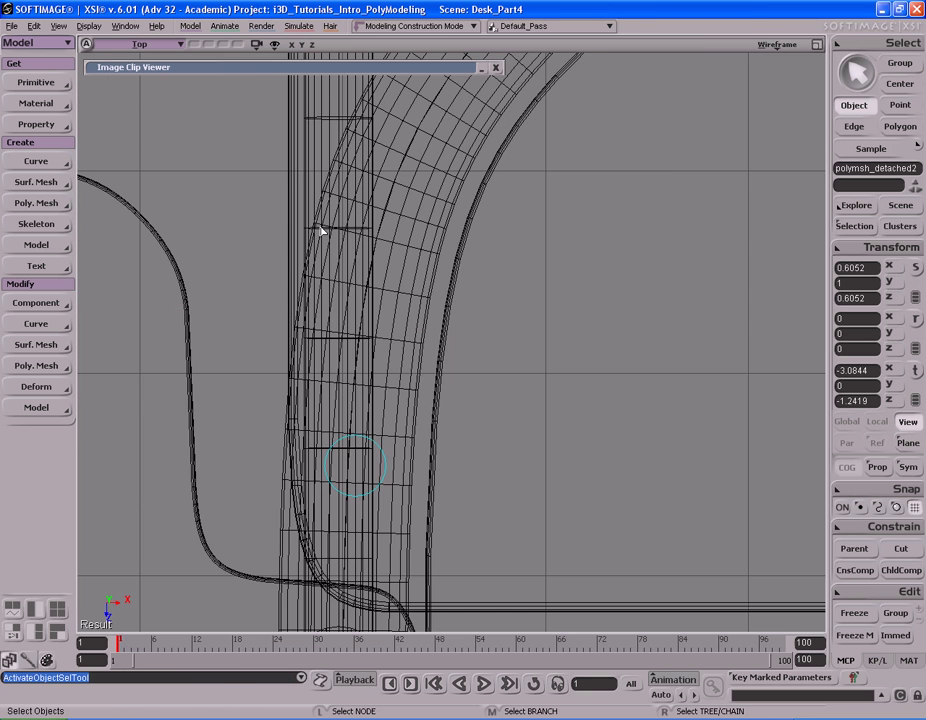
{"action": "key", "text": "a"}
{"action": "key", "text": "s"}
{"action": "left_click_drag", "start_coordinate": [438, 162], "coordinate": [552, 270]}
{"action": "middle_click_drag", "start_coordinate": [552, 270], "coordinate": [479, 256]}
{"action": "left_click_drag", "start_coordinate": [479, 256], "coordinate": [449, 286]}
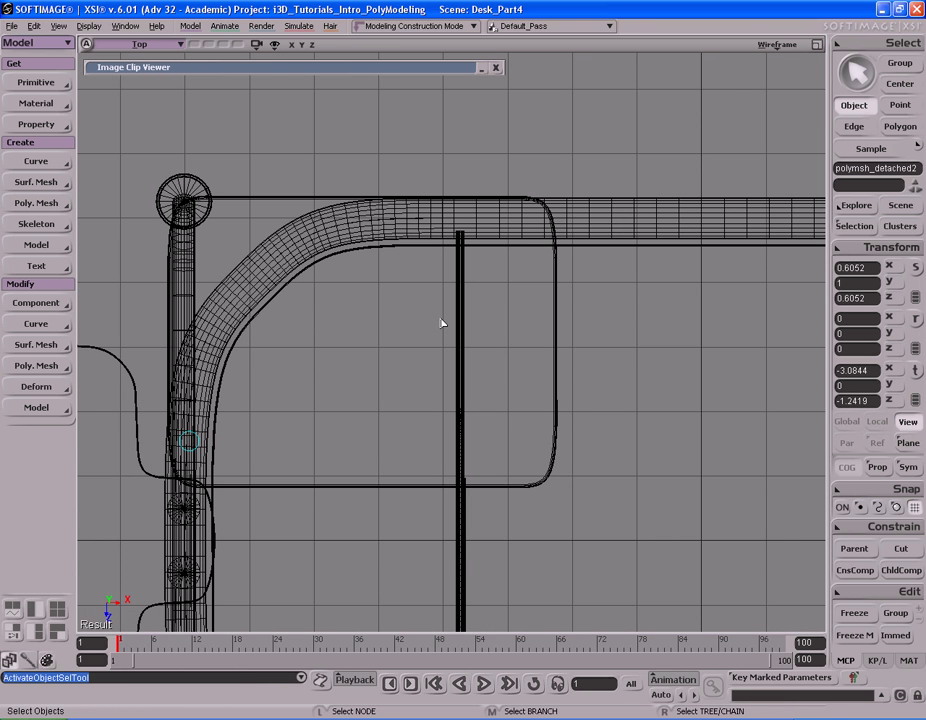
{"action": "key", "text": "ctrl+d"}
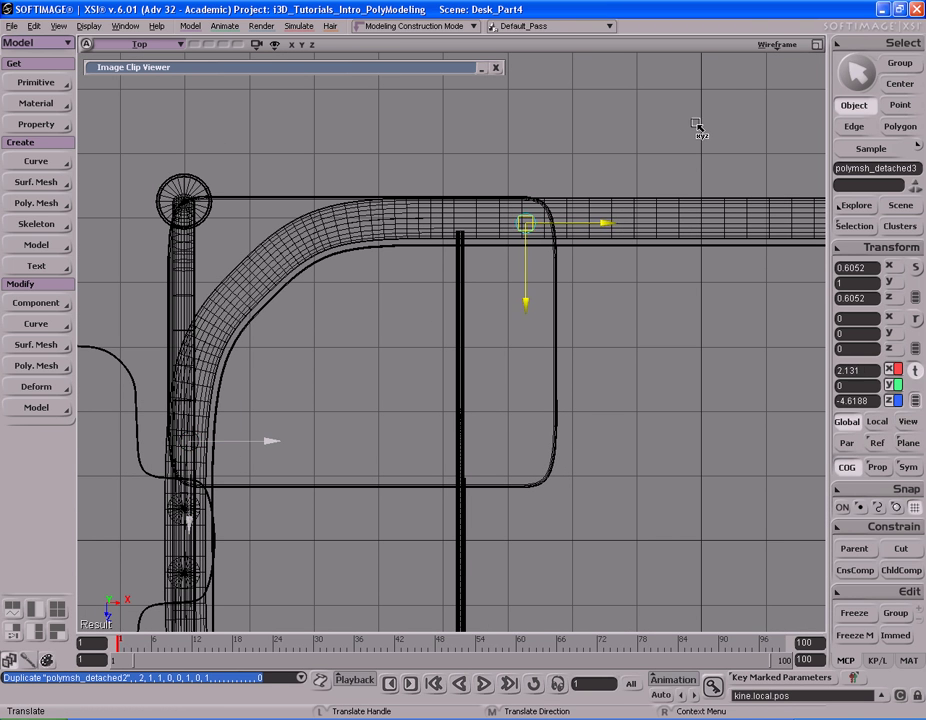
{"action": "key", "text": "F12"}
{"action": "key", "text": "F12"}
{"action": "key", "text": "s"}
{"action": "right_click_drag", "start_coordinate": [570, 252], "coordinate": [548, 228]}
{"action": "key", "text": "space"}
Step: Inspect the monitor shelf and its two support posts on the desk frame from several angles
{"action": "key", "text": "s"}
{"action": "right_click_drag", "start_coordinate": [634, 254], "coordinate": [558, 250]}
{"action": "middle_click_drag", "start_coordinate": [558, 250], "coordinate": [504, 255]}
{"action": "key", "text": "s"}
{"action": "right_click_drag", "start_coordinate": [504, 255], "coordinate": [516, 229]}
{"action": "key", "text": "s"}
{"action": "right_click_drag", "start_coordinate": [560, 196], "coordinate": [298, 240]}
{"action": "middle_click_drag", "start_coordinate": [298, 240], "coordinate": [587, 232]}
{"action": "right_click_drag", "start_coordinate": [587, 232], "coordinate": [453, 217]}
{"action": "middle_click_drag", "start_coordinate": [454, 217], "coordinate": [564, 204]}
{"action": "middle_click_drag", "start_coordinate": [589, 203], "coordinate": [554, 231]}
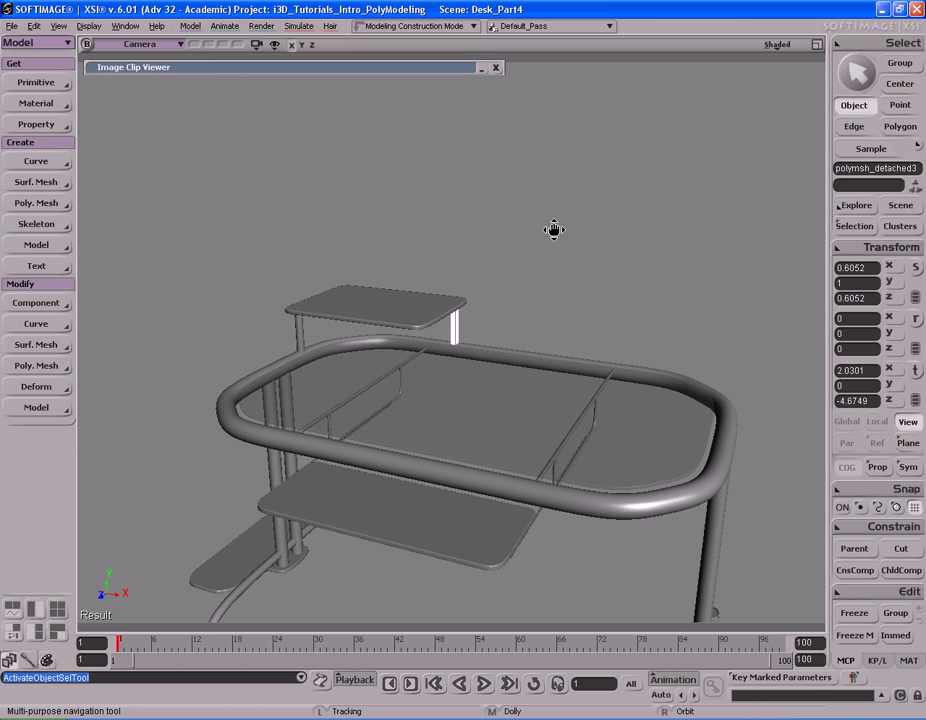
{"action": "key", "text": "s"}
{"action": "right_click_drag", "start_coordinate": [436, 345], "coordinate": [439, 337]}
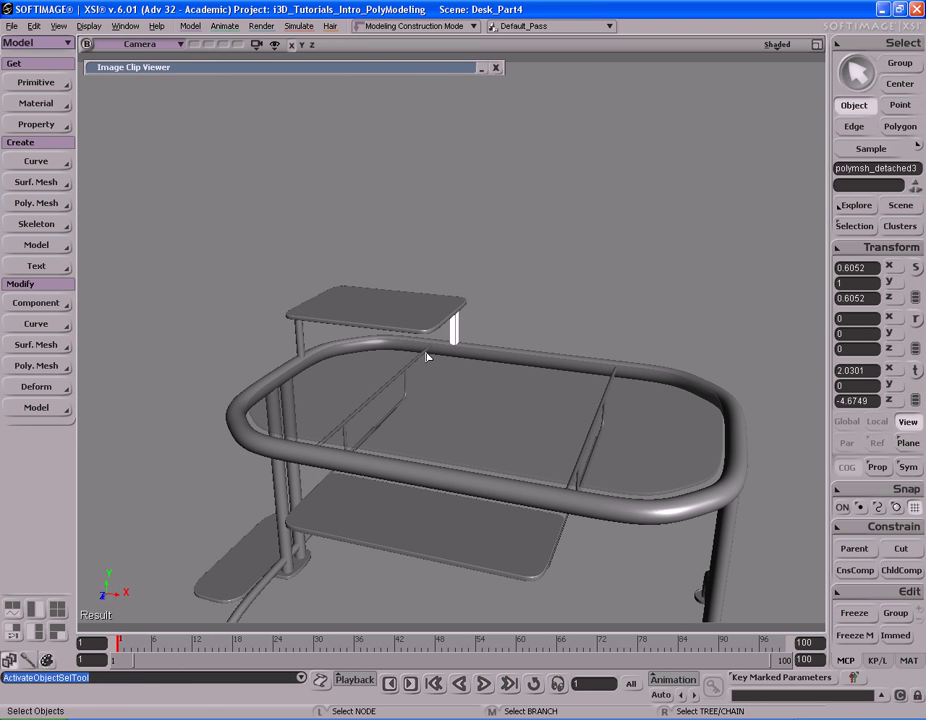
Step: Compare the desk model with the monitor stand and file rack in the reference photo
{"action": "left_click", "coordinate": [409, 69]}
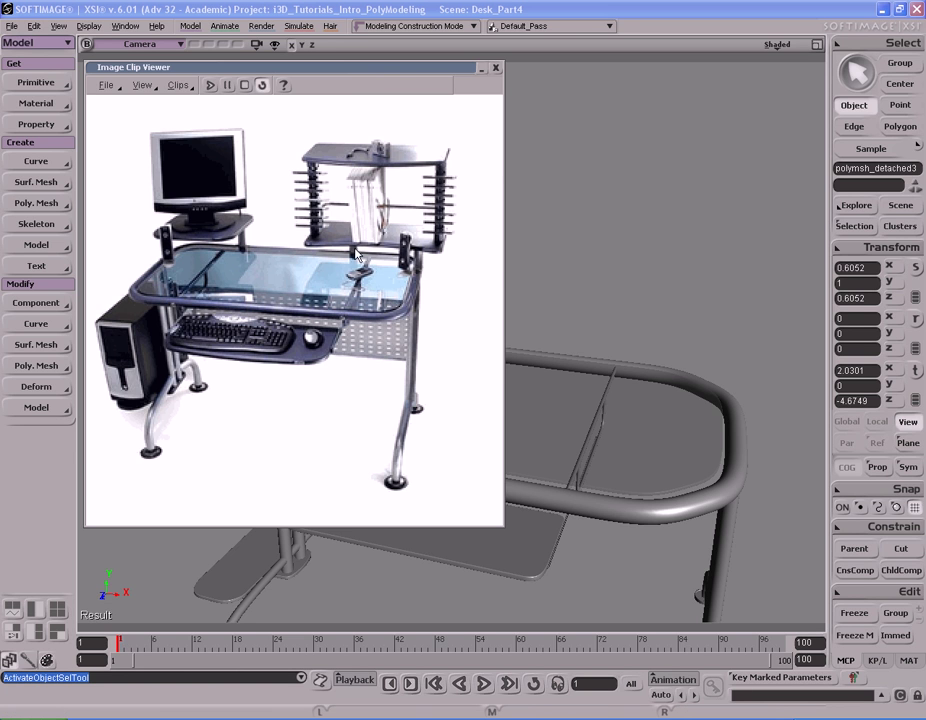
{"action": "double_click", "coordinate": [404, 68]}
{"action": "key", "text": "s"}
{"action": "left_click_drag", "start_coordinate": [530, 213], "coordinate": [469, 197]}
{"action": "right_click_drag", "start_coordinate": [469, 197], "coordinate": [480, 203]}
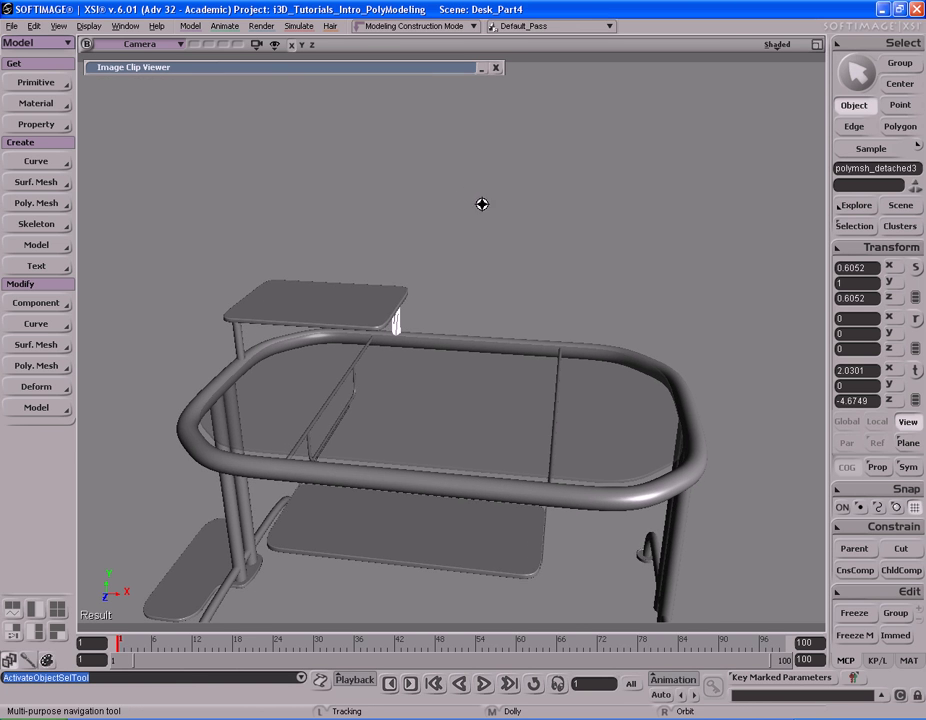
{"action": "double_click", "coordinate": [434, 70]}
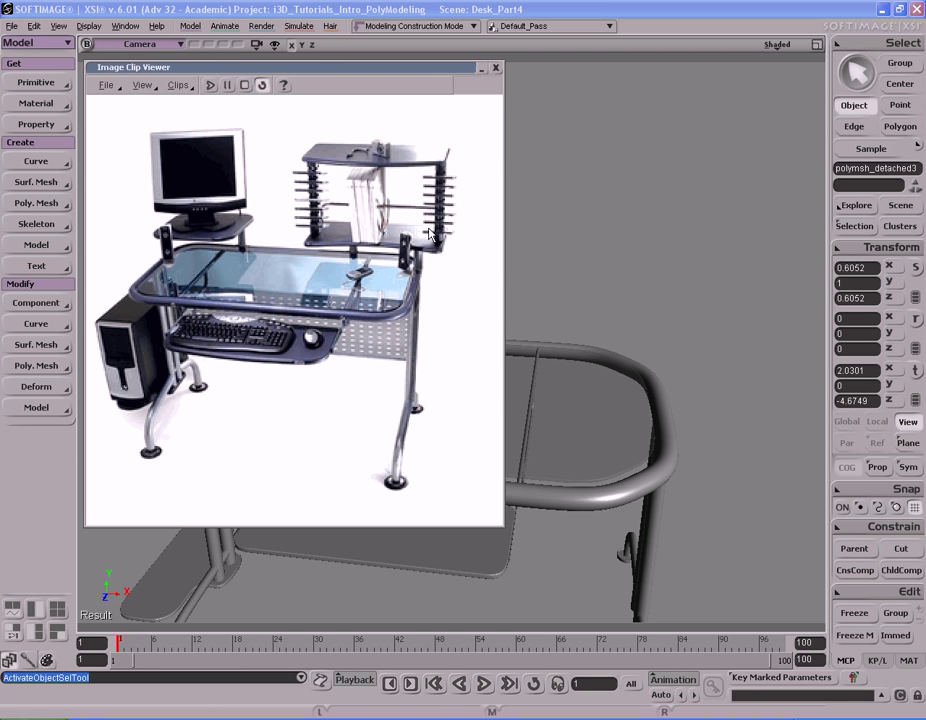
{"action": "double_click", "coordinate": [426, 73]}
{"action": "key", "text": "s"}
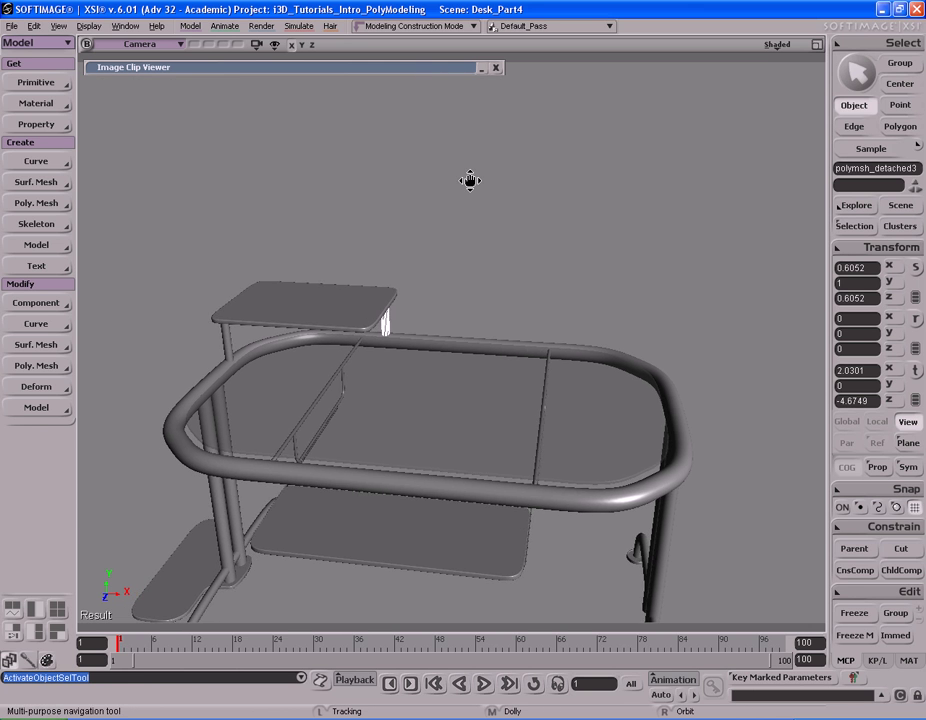
{"action": "scroll", "coordinate": [477, 193], "scroll_direction": "up", "scroll_amount": 3}
Step: Select the monitor shelf, check it against the reference photo, and freeze its modeling history
{"action": "left_click", "coordinate": [331, 300]}
{"action": "scroll", "coordinate": [465, 252], "scroll_direction": "up", "scroll_amount": 3}
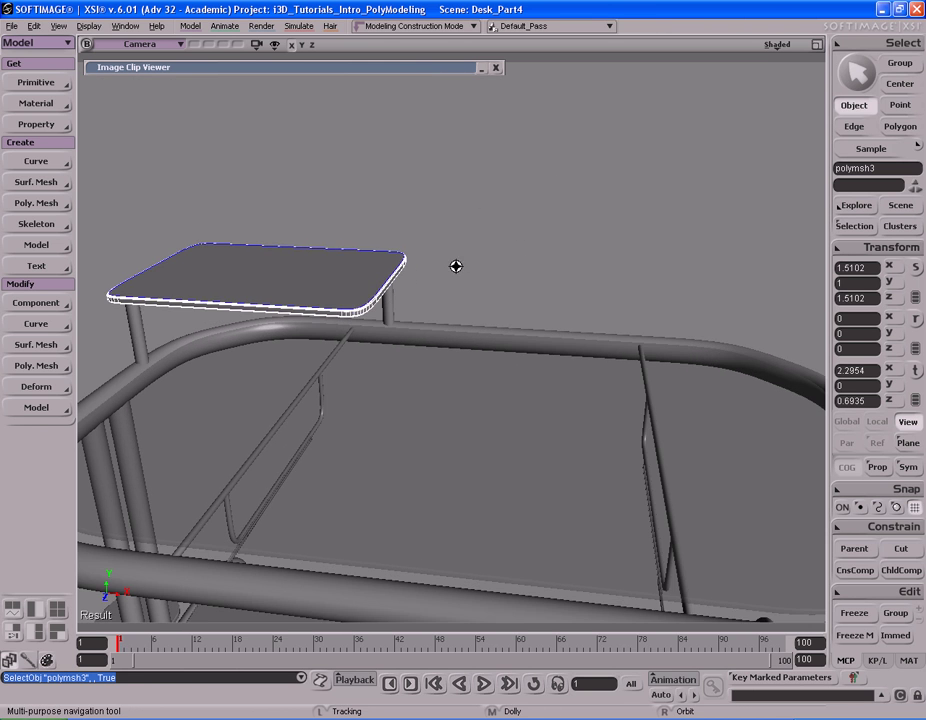
{"action": "double_click", "coordinate": [411, 70]}
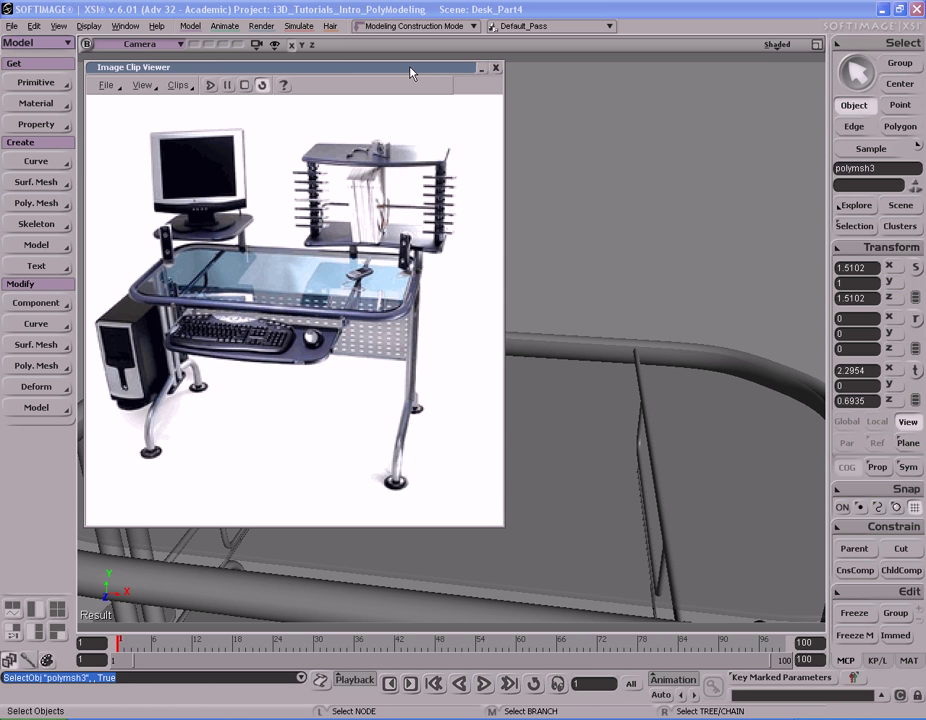
{"action": "double_click", "coordinate": [410, 72]}
{"action": "key", "text": "s"}
{"action": "scroll", "coordinate": [431, 232], "scroll_direction": "down", "scroll_amount": 3}
{"action": "right_click_drag", "start_coordinate": [432, 238], "coordinate": [409, 236]}
{"action": "key", "text": "s"}
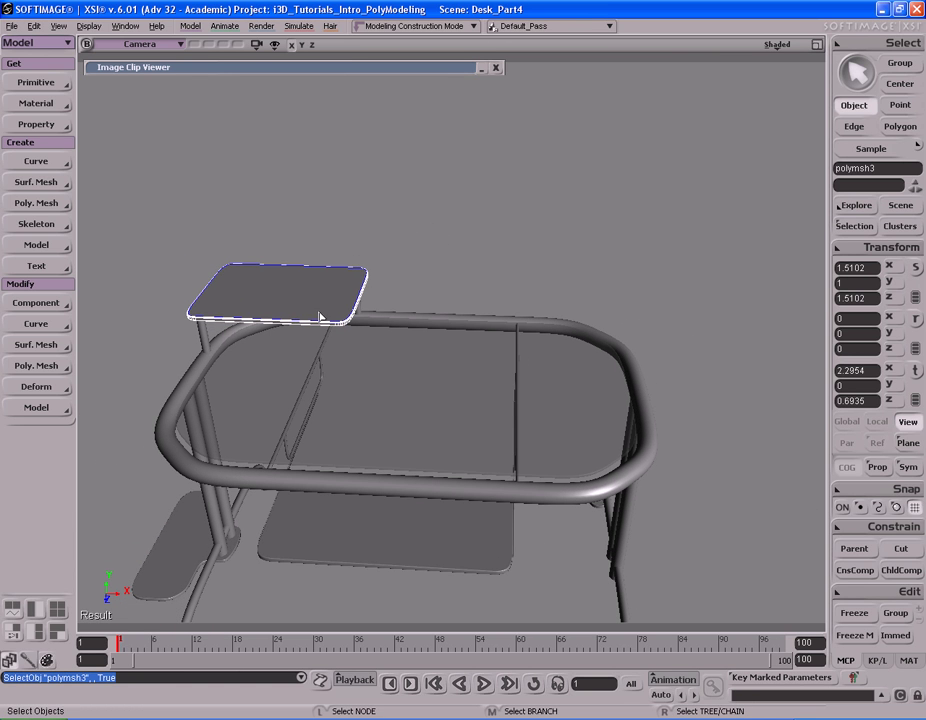
{"action": "left_click", "coordinate": [855, 635]}
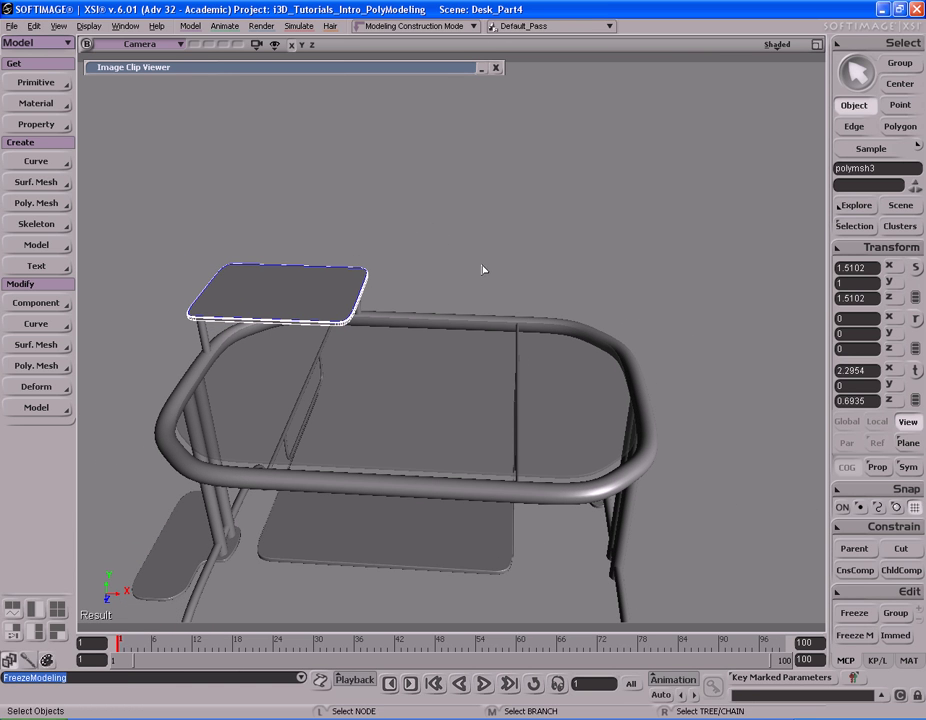
Step: Duplicate the monitor shelf and move the copy along X to about 12.23 for the file rack, checking the reference photo
{"action": "key", "text": "ctrl+d"}
{"action": "left_click_drag", "start_coordinate": [484, 265], "coordinate": [647, 252]}
{"action": "double_click", "coordinate": [360, 67]}
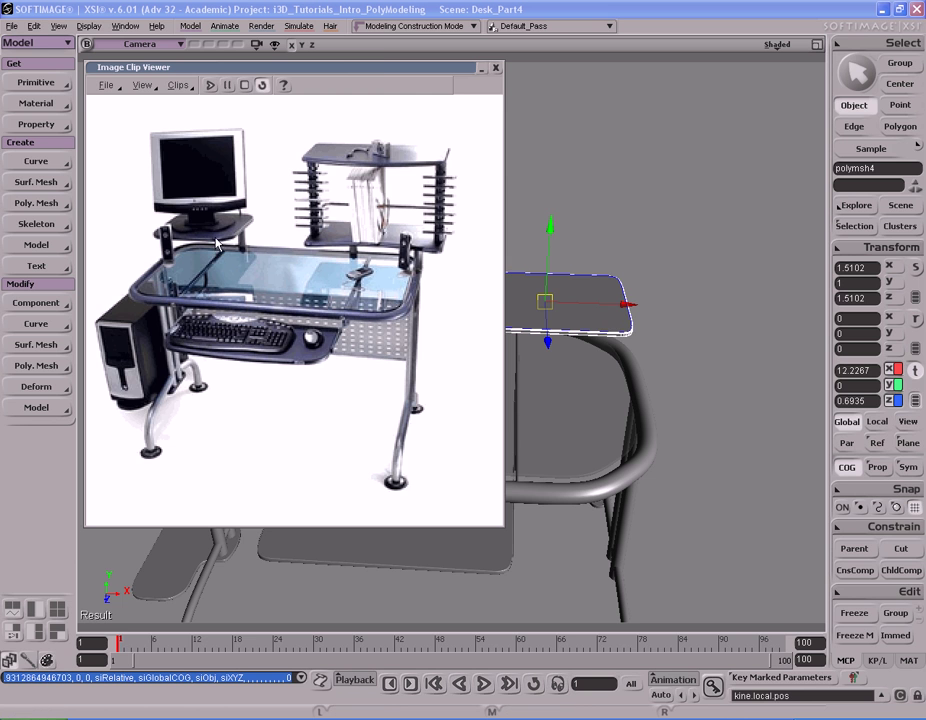
{"action": "double_click", "coordinate": [374, 67]}
Step: Narrow the original monitor shelf along X and reposition it over its left support post
{"action": "key", "text": "space"}
{"action": "left_click", "coordinate": [314, 284]}
{"action": "key", "text": "s"}
{"action": "right_click_drag", "start_coordinate": [356, 350], "coordinate": [525, 335]}
{"action": "middle_click_drag", "start_coordinate": [525, 335], "coordinate": [424, 351]}
{"action": "right_click_drag", "start_coordinate": [424, 351], "coordinate": [426, 347]}
{"action": "middle_click_drag", "start_coordinate": [426, 347], "coordinate": [465, 337]}
{"action": "right_click_drag", "start_coordinate": [465, 337], "coordinate": [463, 335]}
{"action": "key", "text": "x"}
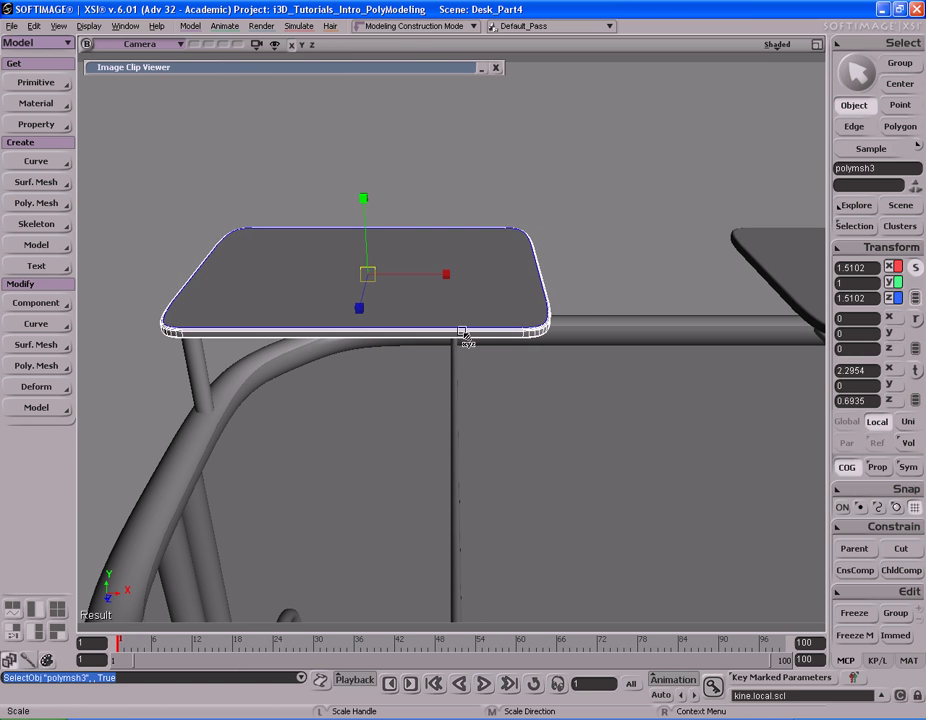
{"action": "left_click_drag", "start_coordinate": [603, 296], "coordinate": [554, 285]}
{"action": "key", "text": "v"}
{"action": "key", "text": "s"}
{"action": "right_click_drag", "start_coordinate": [554, 285], "coordinate": [508, 260]}
{"action": "key", "text": "v"}
{"action": "key", "text": "s"}
{"action": "key", "text": "v"}
Step: Move the rear support post along X to about 0.66 so it sits under the narrowed monitor shelf
{"action": "key", "text": "space"}
{"action": "left_click", "coordinate": [455, 285]}
{"action": "key", "text": "f"}
{"action": "key", "text": "s"}
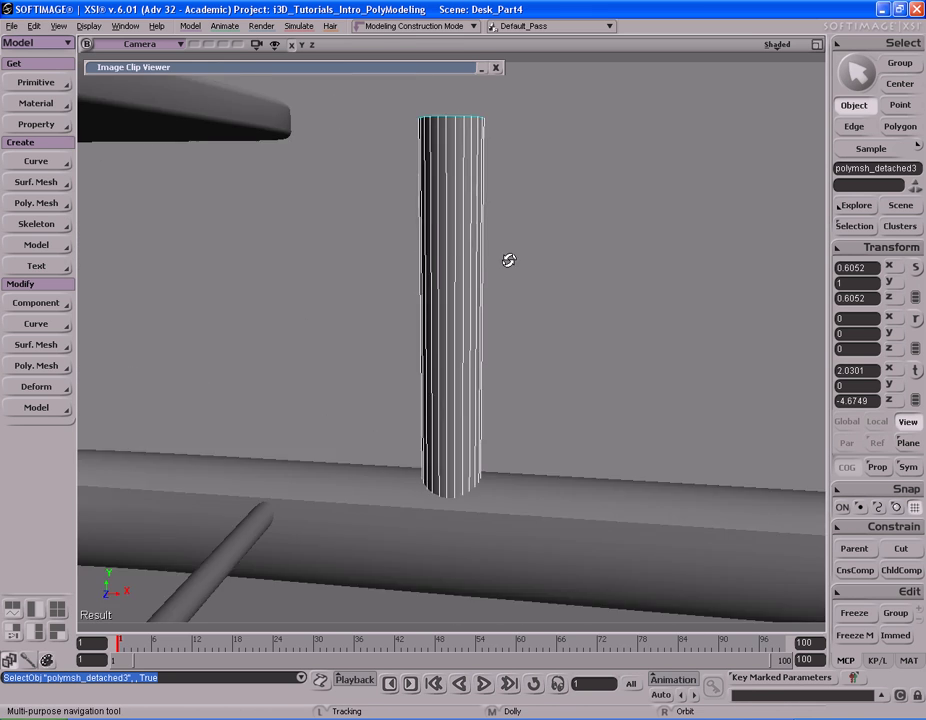
{"action": "middle_click_drag", "start_coordinate": [508, 260], "coordinate": [597, 277]}
{"action": "right_click_drag", "start_coordinate": [597, 277], "coordinate": [400, 292]}
{"action": "left_click_drag", "start_coordinate": [400, 292], "coordinate": [517, 240]}
{"action": "key", "text": "v"}
{"action": "left_click_drag", "start_coordinate": [680, 230], "coordinate": [581, 229]}
{"action": "key", "text": "s"}
{"action": "right_click_drag", "start_coordinate": [591, 222], "coordinate": [610, 228]}
{"action": "middle_click_drag", "start_coordinate": [610, 228], "coordinate": [555, 213]}
{"action": "right_click_drag", "start_coordinate": [555, 213], "coordinate": [601, 201]}
{"action": "key", "text": "v"}
{"action": "left_click_drag", "start_coordinate": [612, 203], "coordinate": [601, 205]}
{"action": "key", "text": "s"}
{"action": "right_click_drag", "start_coordinate": [604, 204], "coordinate": [497, 237]}
{"action": "middle_click_drag", "start_coordinate": [497, 237], "coordinate": [528, 230]}
{"action": "mouse_move", "coordinate": [528, 230]}
{"action": "right_mouse_down"}
{"action": "mouse_move", "coordinate": [515, 221]}
{"action": "mouse_move", "coordinate": [531, 217]}
{"action": "right_mouse_up"}
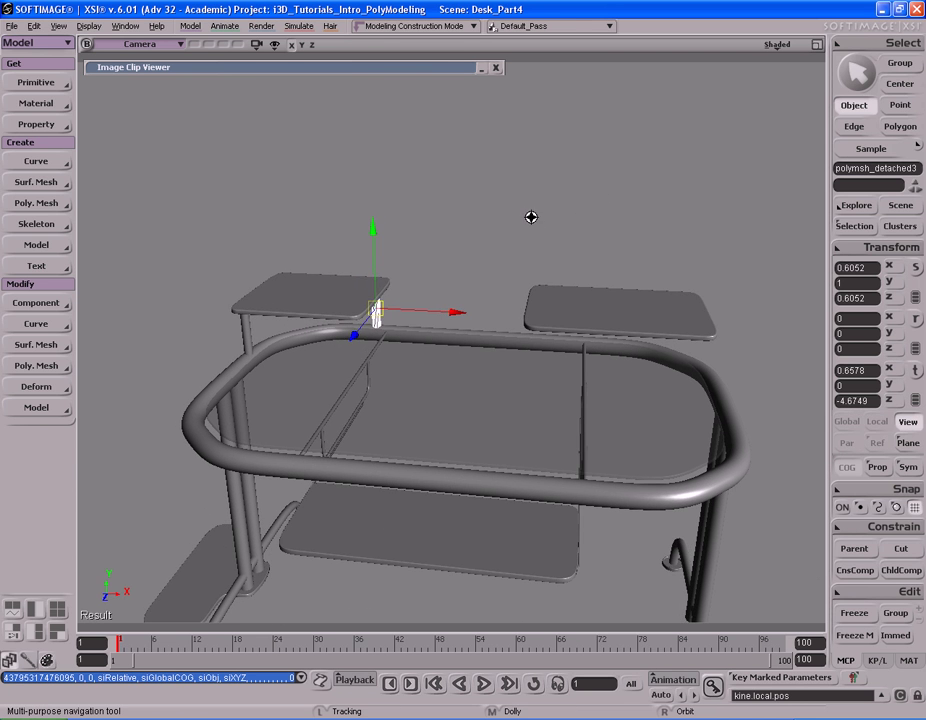
Step: Select the duplicated shelf on the desk's other side and compare it with the file rack in the reference photo
{"action": "key", "text": "space"}
{"action": "key", "text": "s"}
{"action": "left_click_drag", "start_coordinate": [580, 323], "coordinate": [535, 309]}
{"action": "left_click", "coordinate": [535, 310]}
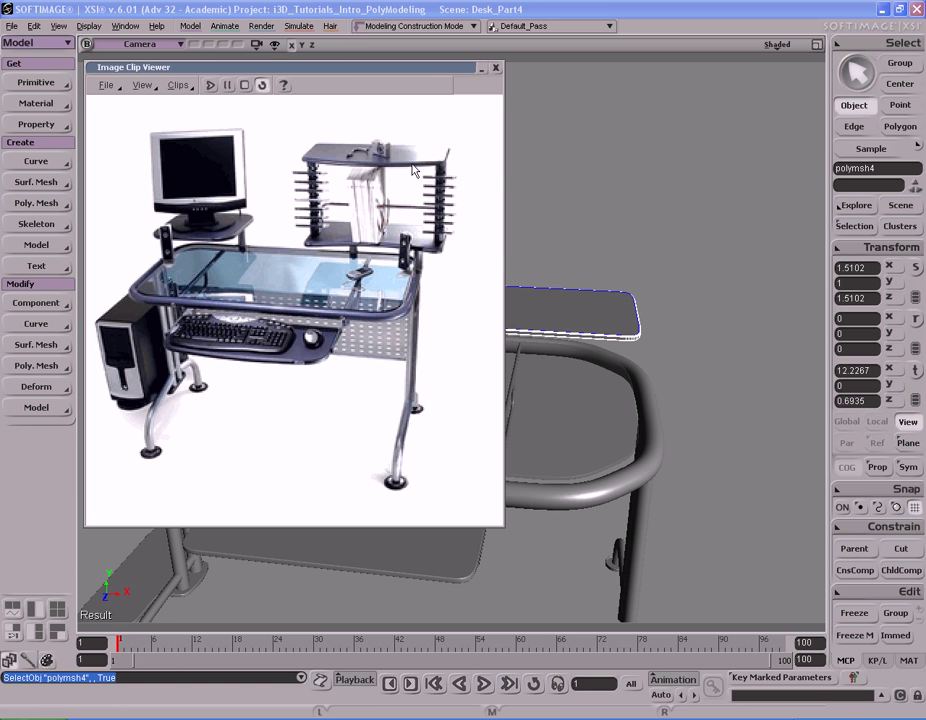
{"action": "double_click", "coordinate": [428, 68]}
{"action": "key", "text": "s"}
{"action": "left_click_drag", "start_coordinate": [510, 171], "coordinate": [490, 178]}
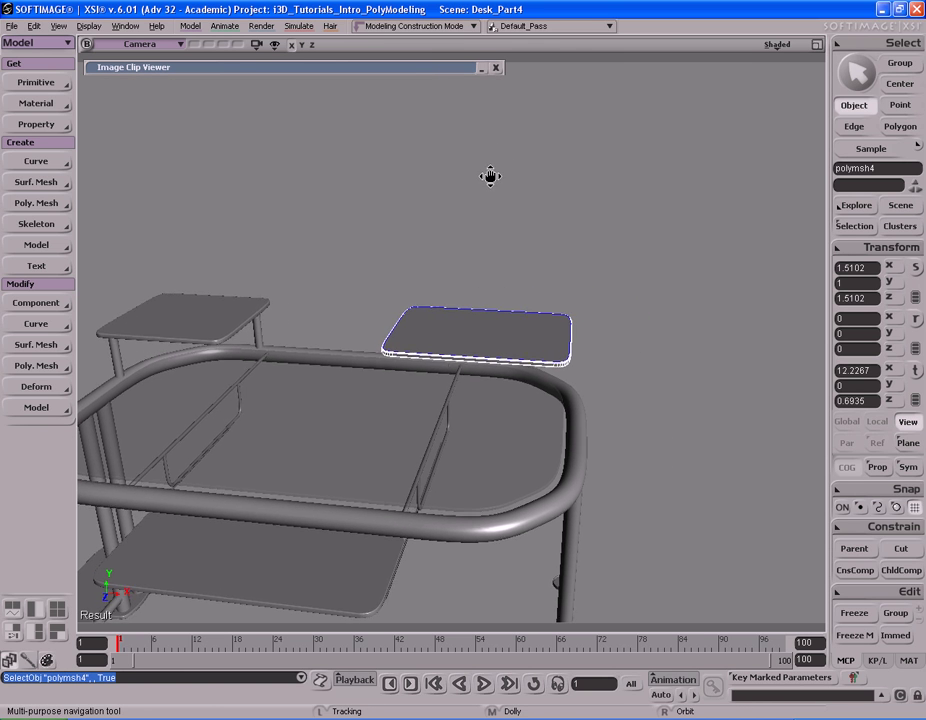
{"action": "right_click_drag", "start_coordinate": [490, 178], "coordinate": [501, 194]}
{"action": "double_click", "coordinate": [417, 73]}
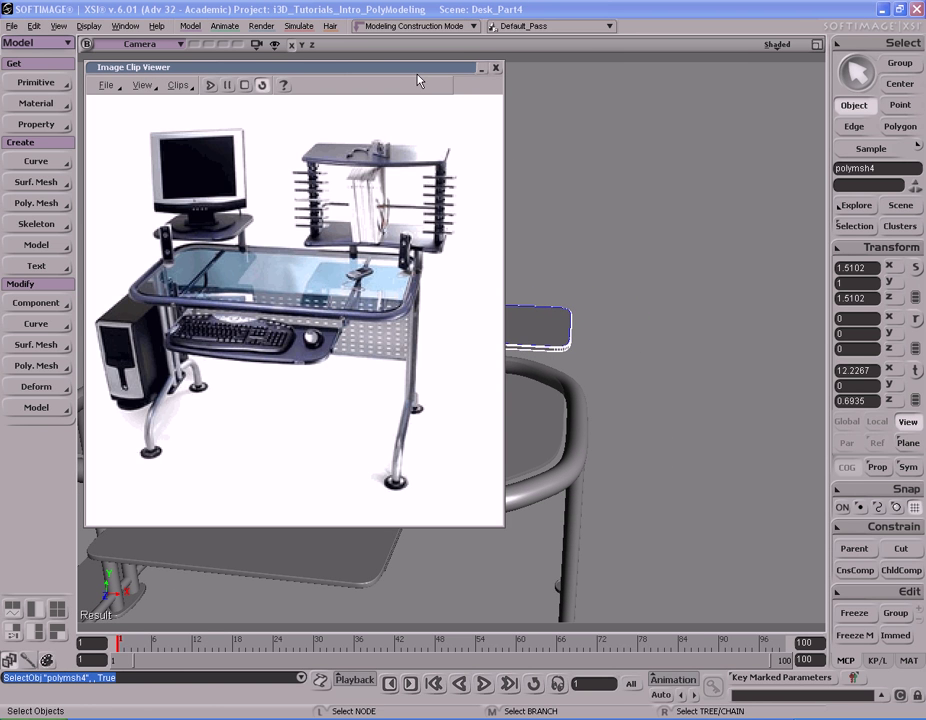
{"action": "double_click", "coordinate": [417, 69]}
{"action": "key", "text": "s"}
{"action": "right_click_drag", "start_coordinate": [550, 258], "coordinate": [614, 258]}
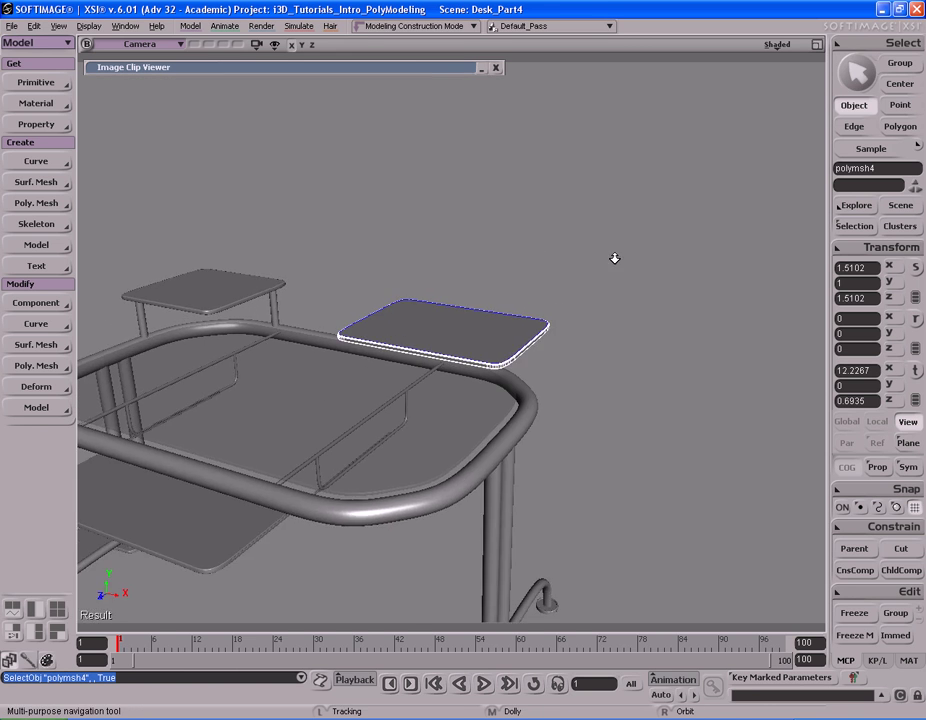
{"action": "middle_click_drag", "start_coordinate": [614, 258], "coordinate": [502, 291]}
{"action": "key", "text": "s"}
{"action": "right_click_drag", "start_coordinate": [559, 266], "coordinate": [562, 259]}
Step: Duplicate the file rack shelf and raise the copy straight up to about Y 3.23
{"action": "key", "text": "ctrl"}
{"action": "key", "text": "ctrl+d"}
{"action": "key", "text": "v"}
{"action": "left_click_drag", "start_coordinate": [552, 353], "coordinate": [546, 190]}
{"action": "key", "text": "s"}
{"action": "right_click_drag", "start_coordinate": [375, 221], "coordinate": [484, 224]}
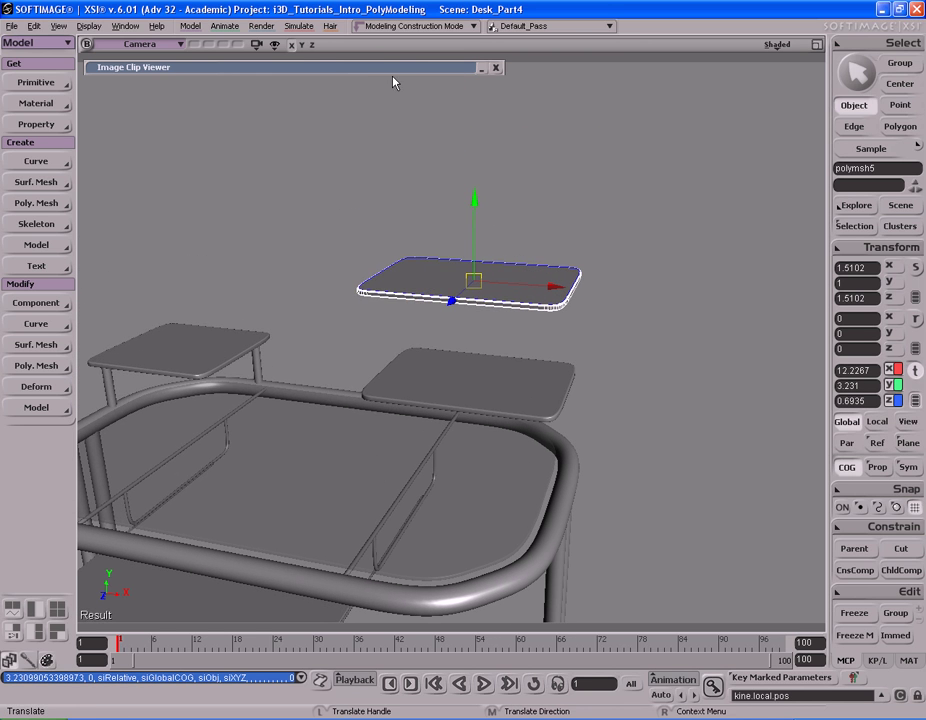
Step: Adjust the upper rack shelf's height to about Y 4.02, using the file rack in the reference photo as a guide
{"action": "double_click", "coordinate": [394, 70]}
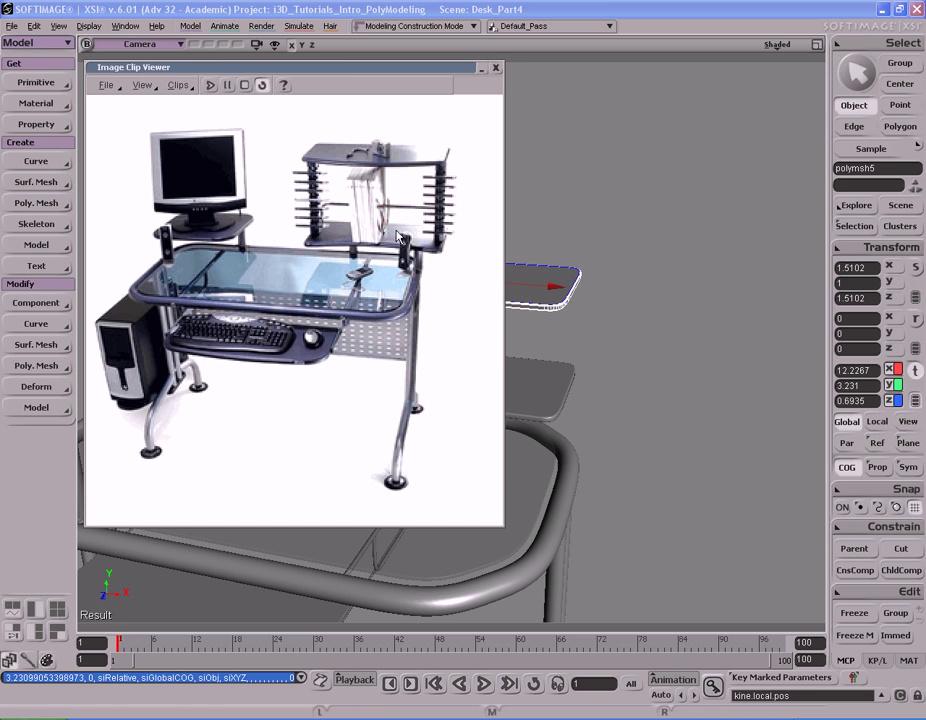
{"action": "double_click", "coordinate": [440, 68]}
{"action": "key", "text": "v"}
{"action": "mouse_move", "coordinate": [533, 356]}
{"action": "left_mouse_down"}
{"action": "mouse_move", "coordinate": [531, 364]}
{"action": "mouse_move", "coordinate": [529, 341]}
{"action": "left_mouse_up"}
{"action": "key", "text": "s"}
{"action": "right_click_drag", "start_coordinate": [529, 341], "coordinate": [470, 200]}
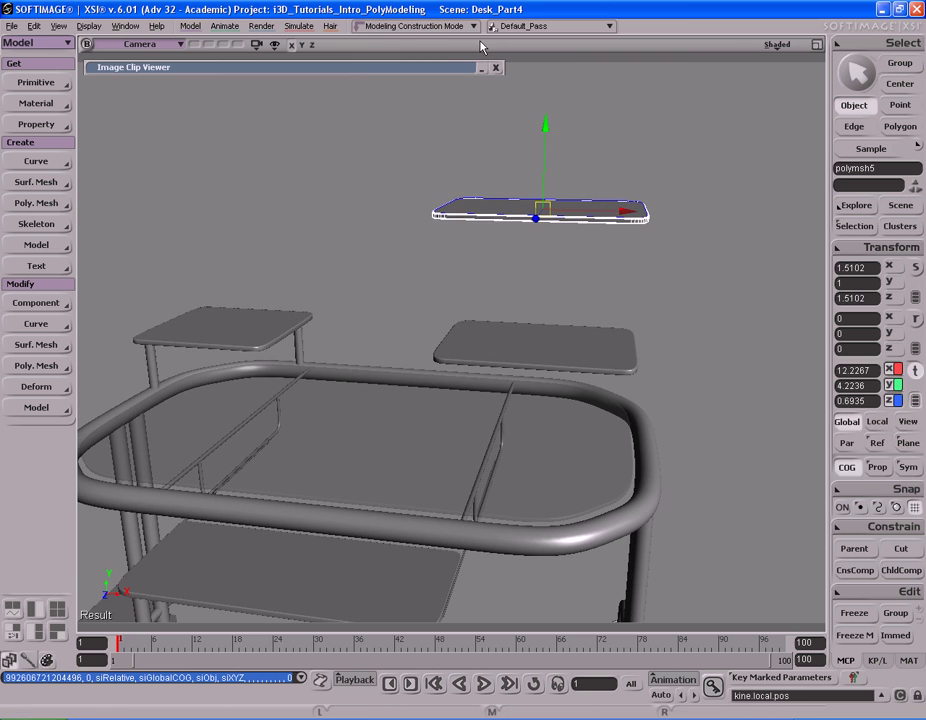
{"action": "double_click", "coordinate": [434, 68]}
{"action": "double_click", "coordinate": [431, 67]}
{"action": "key", "text": "s"}
{"action": "right_click_drag", "start_coordinate": [510, 157], "coordinate": [585, 164]}
{"action": "middle_click_drag", "start_coordinate": [585, 164], "coordinate": [600, 110]}
{"action": "left_click_drag", "start_coordinate": [602, 113], "coordinate": [602, 121]}
Step: Inspect the two rack shelves up close and compare their shape with the file rack in the reference photo
{"action": "key", "text": "s"}
{"action": "right_click_drag", "start_coordinate": [602, 121], "coordinate": [595, 165]}
{"action": "middle_click_drag", "start_coordinate": [595, 165], "coordinate": [497, 157]}
{"action": "right_click_drag", "start_coordinate": [498, 157], "coordinate": [547, 168]}
{"action": "key", "text": "s"}
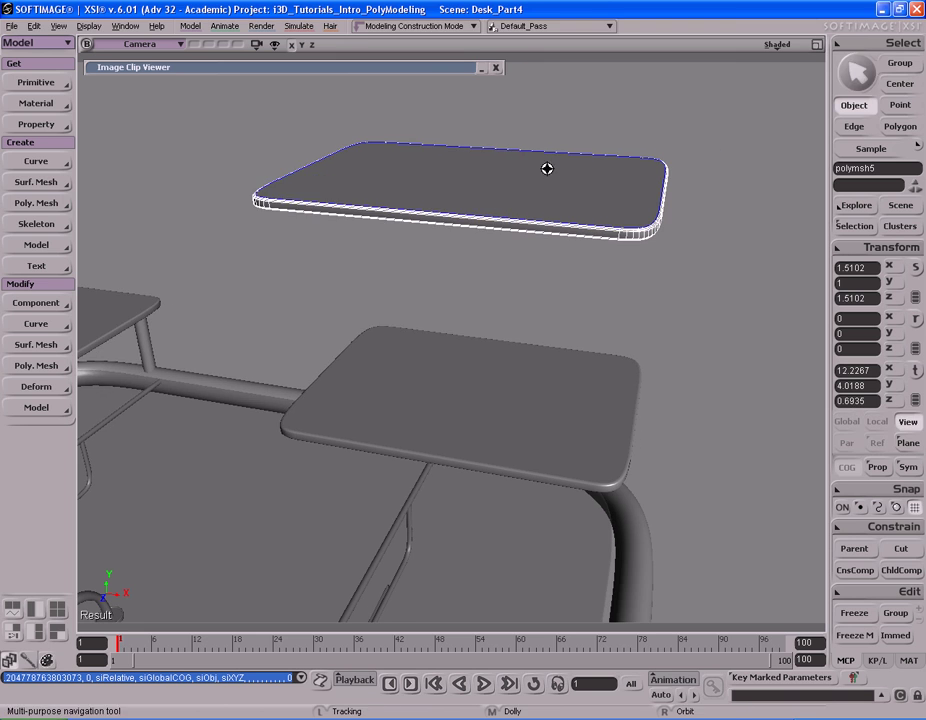
{"action": "left_click", "coordinate": [432, 70]}
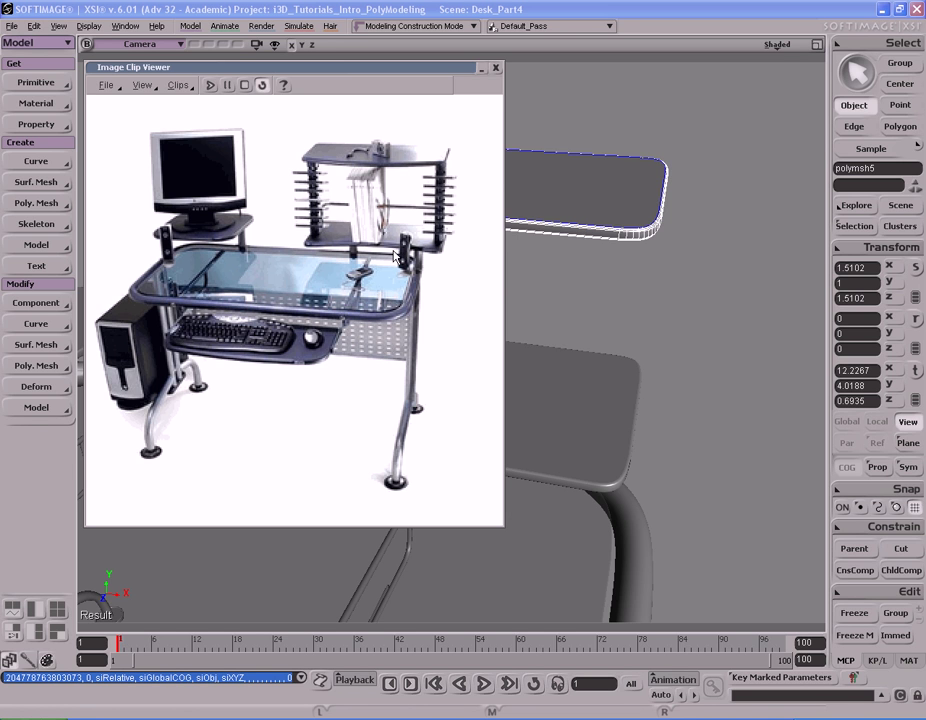
{"action": "double_click", "coordinate": [436, 70]}
Step: Select the lower rack shelf and show the camera view in wireframe for editing its edges
{"action": "key", "text": "s"}
{"action": "left_click_drag", "start_coordinate": [575, 470], "coordinate": [473, 353]}
{"action": "mouse_move", "coordinate": [473, 353]}
{"action": "right_mouse_down"}
{"action": "mouse_move", "coordinate": [490, 354]}
{"action": "mouse_move", "coordinate": [420, 331]}
{"action": "mouse_move", "coordinate": [675, 322]}
{"action": "mouse_move", "coordinate": [589, 327]}
{"action": "mouse_move", "coordinate": [598, 325]}
{"action": "right_mouse_up"}
{"action": "key", "text": "space"}
{"action": "left_click", "coordinate": [464, 346]}
{"action": "key", "text": "space"}
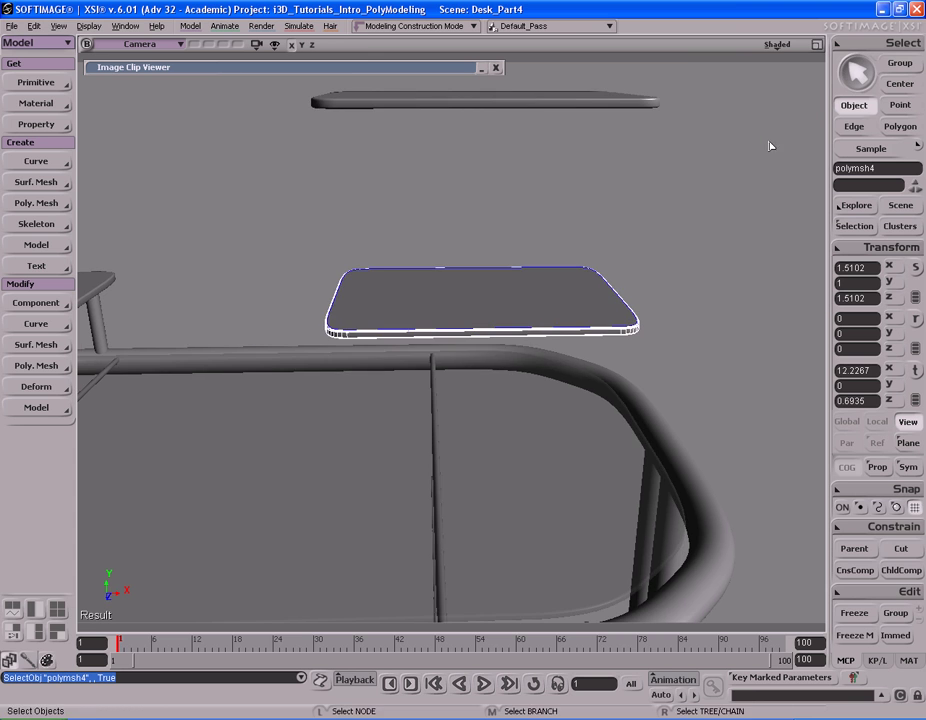
{"action": "middle_click", "coordinate": [781, 48]}
{"action": "key", "text": "s"}
{"action": "right_click_drag", "start_coordinate": [697, 215], "coordinate": [640, 217]}
{"action": "middle_click_drag", "start_coordinate": [640, 217], "coordinate": [589, 244]}
{"action": "left_click_drag", "start_coordinate": [589, 244], "coordinate": [594, 241]}
{"action": "key", "text": "space"}
{"action": "left_click_drag", "start_coordinate": [443, 178], "coordinate": [475, 353]}
{"action": "key", "text": "ctrl+z"}
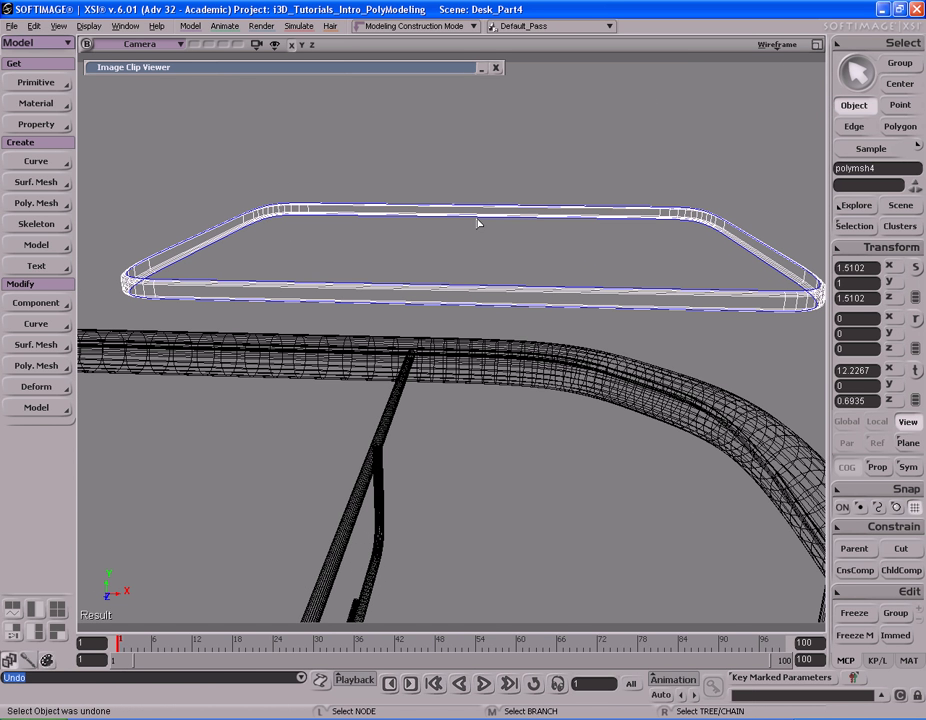
Step: Save the scene and freeze the lower rack shelf's modeling history
{"action": "key", "text": "ctrl+s"}
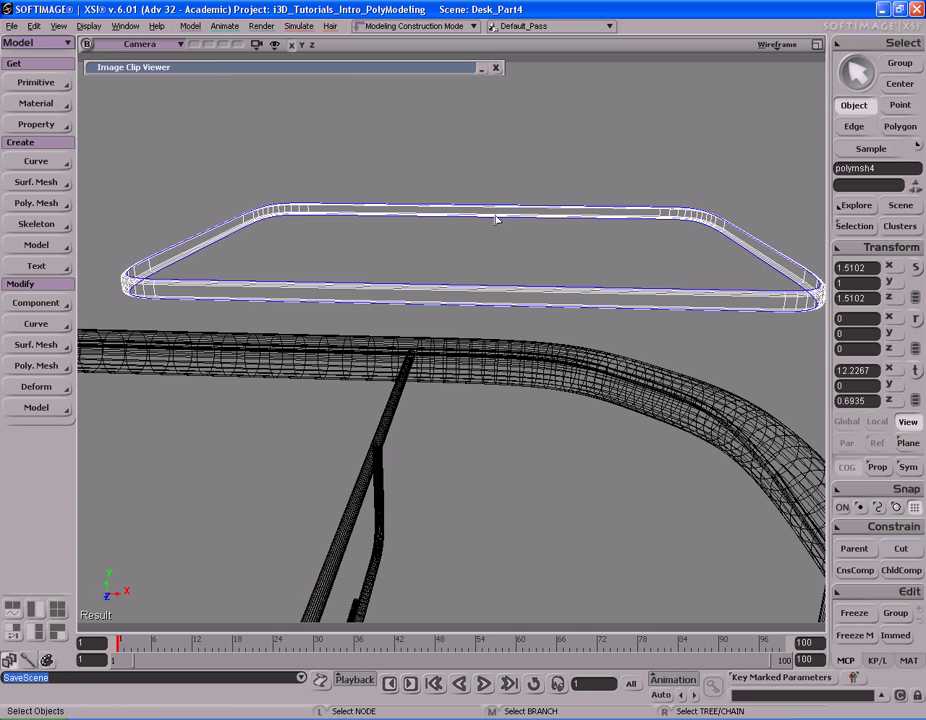
{"action": "left_click", "coordinate": [860, 635]}
Step: Select all the lengthwise edges crossing the middle of the lower rack shelf
{"action": "key", "text": "e"}
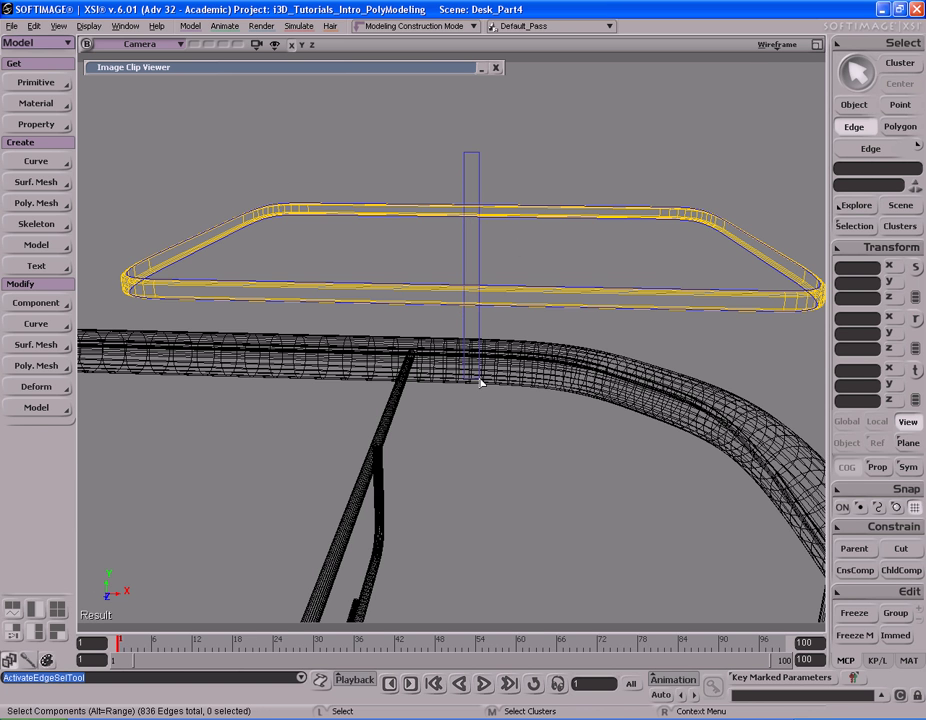
{"action": "left_click_drag", "start_coordinate": [480, 380], "coordinate": [480, 380]}
{"action": "key", "text": "s"}
{"action": "right_click_drag", "start_coordinate": [521, 234], "coordinate": [562, 242]}
{"action": "middle_click_drag", "start_coordinate": [562, 242], "coordinate": [541, 244]}
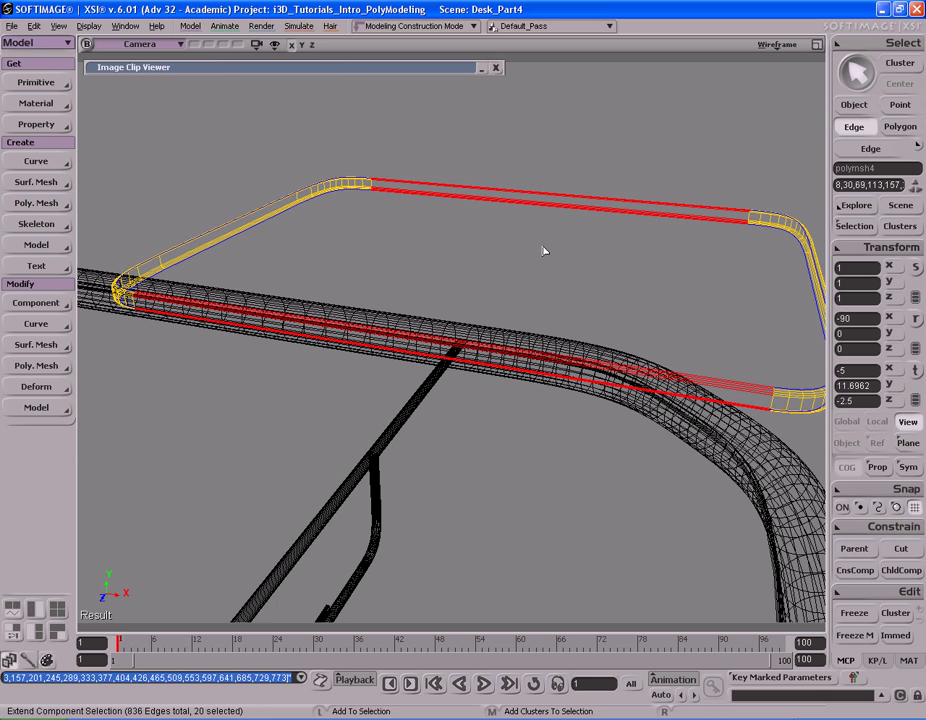
Step: Subdivide the selected shelf edges with 2 subdivisions and Connect enabled, and inspect the new middle edge loop in shaded display
{"action": "key", "text": "shift+d"}
{"action": "right_click_drag", "start_coordinate": [482, 246], "coordinate": [473, 285]}
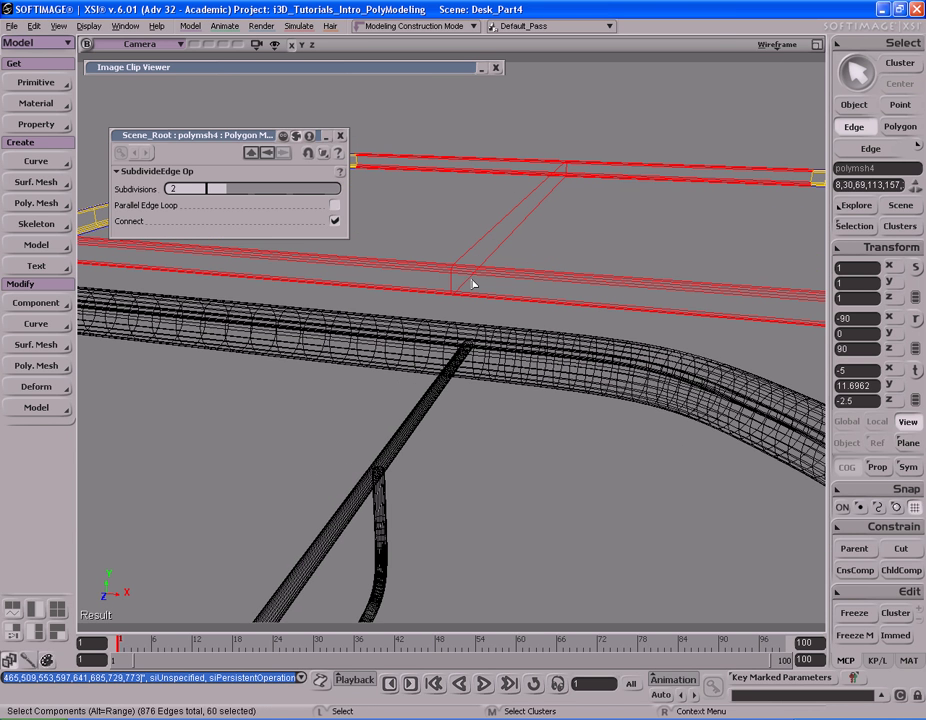
{"action": "middle_click", "coordinate": [777, 45]}
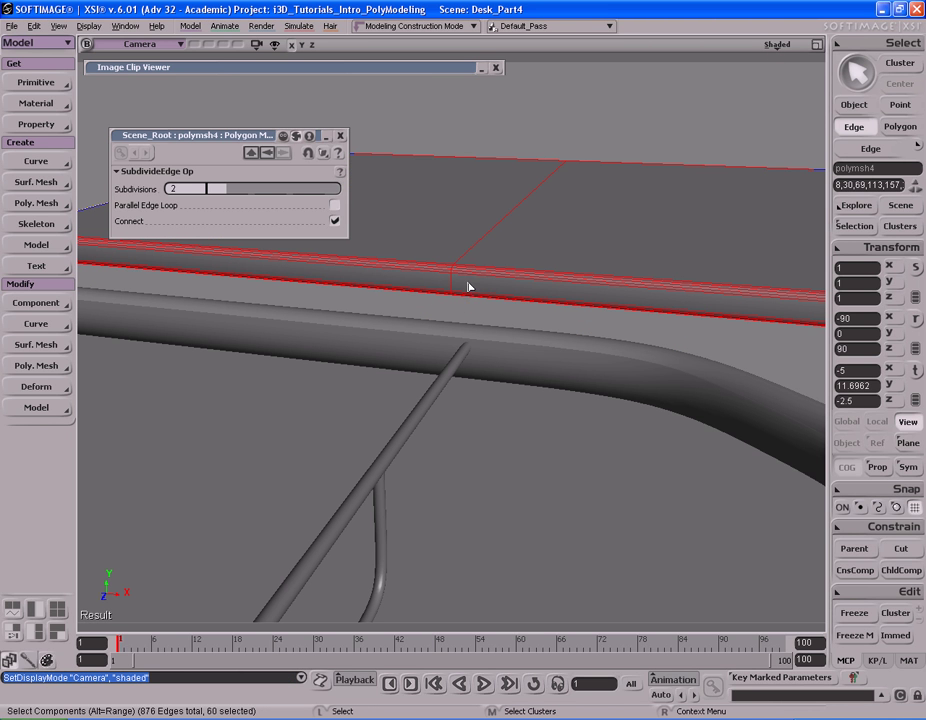
{"action": "left_click", "coordinate": [340, 136]}
{"action": "key", "text": "s"}
{"action": "right_click_drag", "start_coordinate": [502, 207], "coordinate": [543, 256]}
{"action": "middle_click_drag", "start_coordinate": [543, 256], "coordinate": [566, 269]}
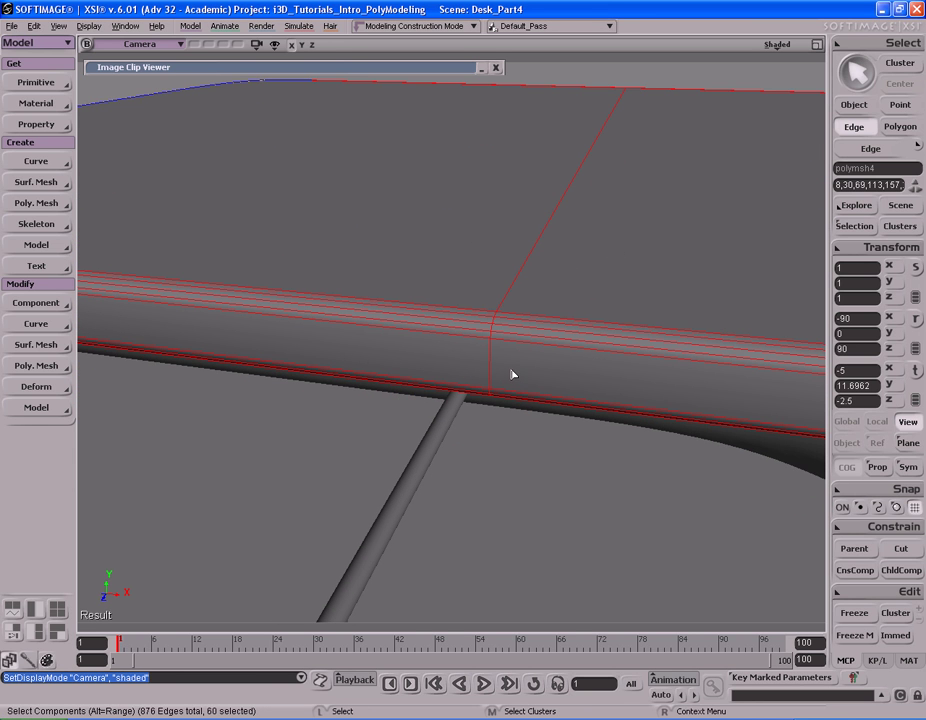
{"action": "key", "text": "s"}
{"action": "right_click_drag", "start_coordinate": [570, 353], "coordinate": [523, 361]}
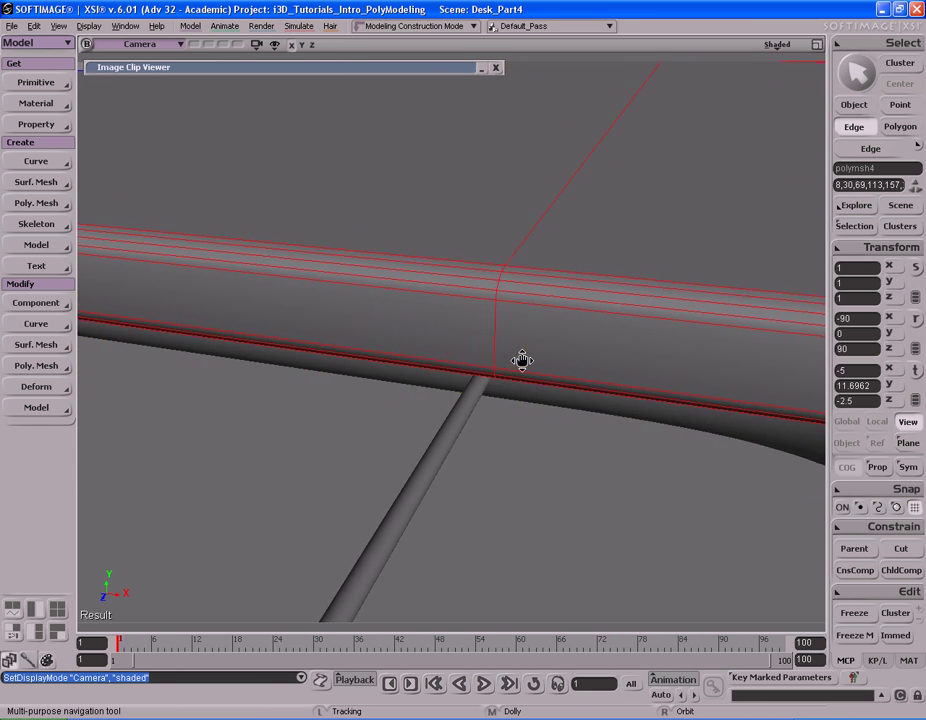
Step: Select the short edges of the middle loop that wrap around the lower rack shelf's front rim
{"action": "left_click_drag", "start_coordinate": [523, 360], "coordinate": [519, 362]}
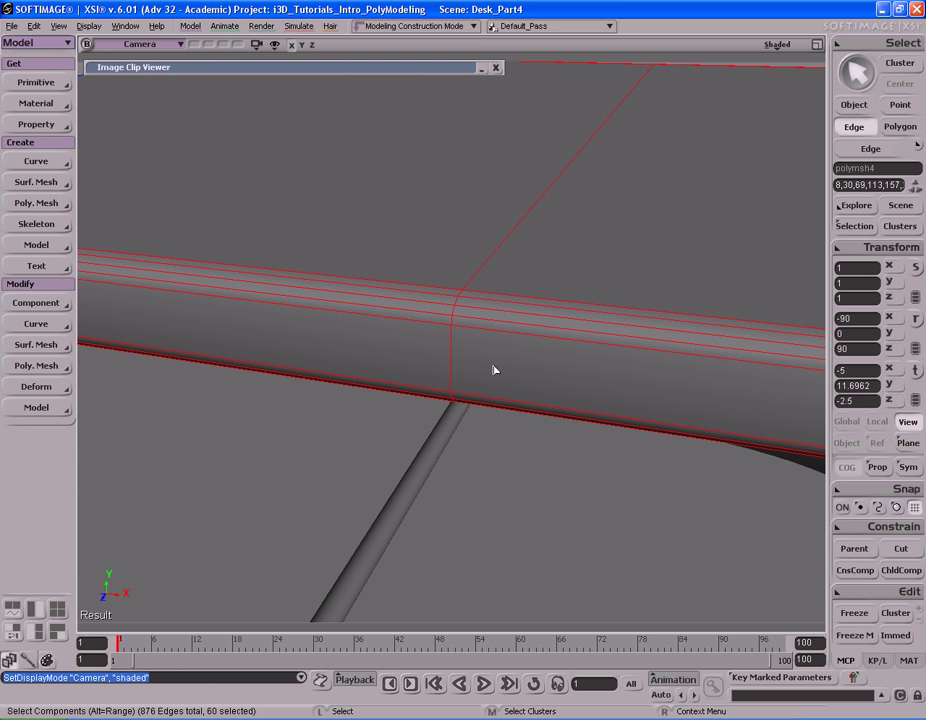
{"action": "key", "text": "e"}
{"action": "left_click", "coordinate": [475, 363]}
{"action": "key", "text": "s"}
{"action": "mouse_move", "coordinate": [502, 364]}
{"action": "left_mouse_down"}
{"action": "mouse_move", "coordinate": [521, 343]}
{"action": "mouse_move", "coordinate": [567, 342]}
{"action": "mouse_move", "coordinate": [510, 367]}
{"action": "left_mouse_up"}
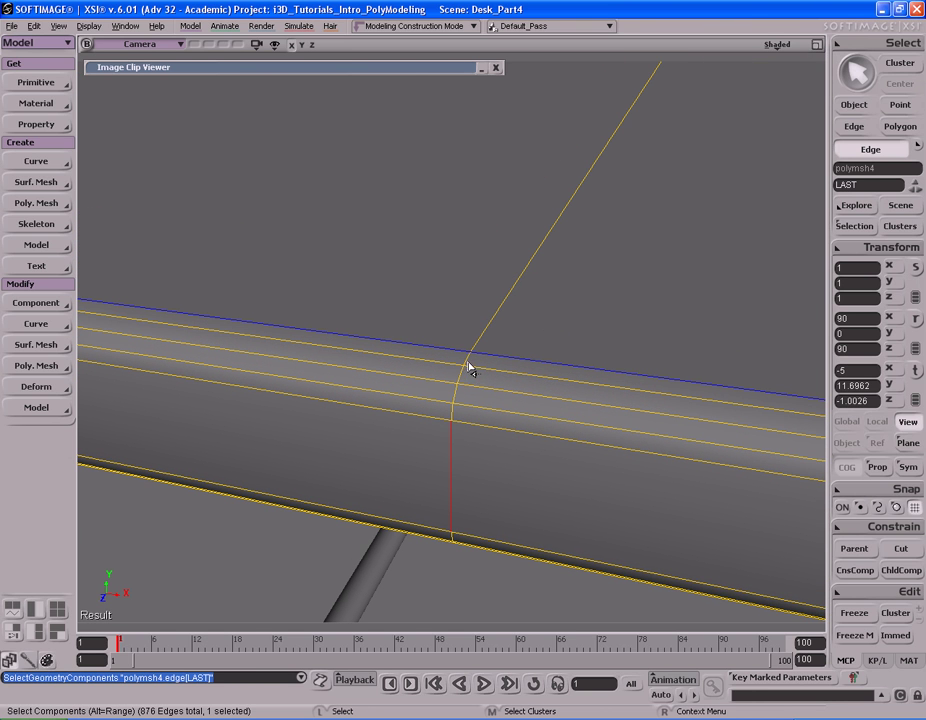
{"action": "key", "text": "s"}
{"action": "right_click_drag", "start_coordinate": [478, 367], "coordinate": [537, 378]}
{"action": "middle_click", "coordinate": [433, 374], "text": "alt"}
{"action": "key", "text": "s"}
Step: Push the selected front rim edges of the lower rack shelf inward along Z to about -1.36
{"action": "middle_click_drag", "start_coordinate": [193, 342], "coordinate": [472, 308]}
{"action": "right_click_drag", "start_coordinate": [472, 308], "coordinate": [513, 306]}
{"action": "key", "text": "v"}
{"action": "middle_click_drag", "start_coordinate": [206, 296], "coordinate": [310, 290]}
{"action": "key", "text": "s"}
{"action": "right_click_drag", "start_coordinate": [310, 290], "coordinate": [308, 265]}
{"action": "middle_click_drag", "start_coordinate": [308, 265], "coordinate": [472, 263]}
{"action": "right_click_drag", "start_coordinate": [472, 263], "coordinate": [453, 263]}
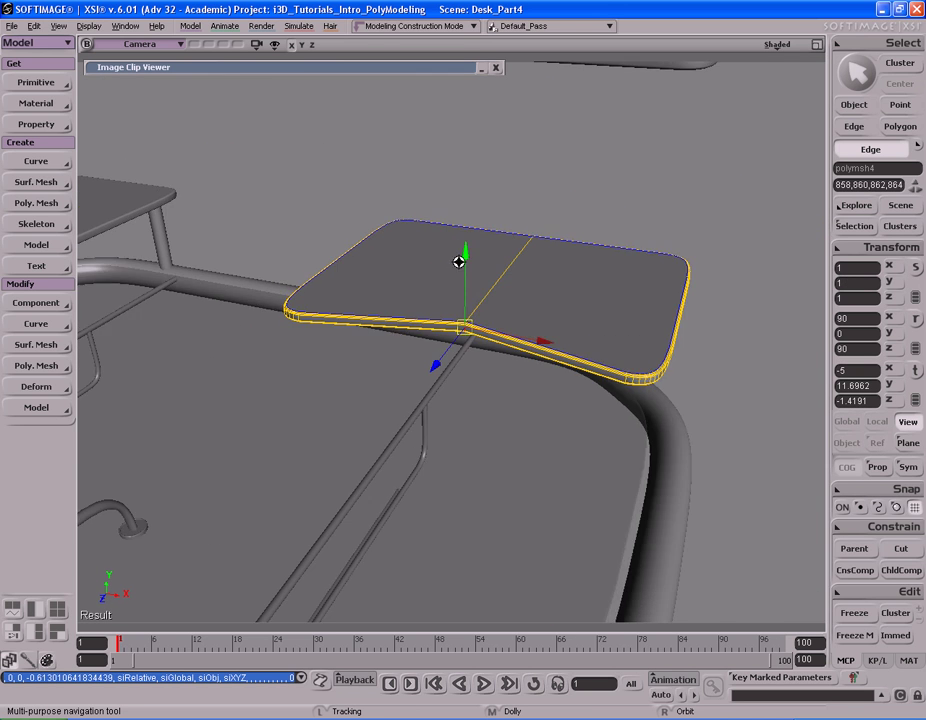
{"action": "middle_click_drag", "start_coordinate": [453, 263], "coordinate": [374, 265]}
{"action": "right_click_drag", "start_coordinate": [474, 228], "coordinate": [438, 231]}
{"action": "key", "text": "v"}
{"action": "middle_click_drag", "start_coordinate": [438, 231], "coordinate": [429, 237]}
{"action": "key", "text": "s"}
{"action": "mouse_move", "coordinate": [429, 237]}
{"action": "right_mouse_down"}
{"action": "mouse_move", "coordinate": [459, 239]}
{"action": "mouse_move", "coordinate": [421, 240]}
{"action": "right_mouse_up"}
Step: Bevel the selected front edges of the lower rack shelf with a distance of 6
{"action": "key", "text": "space"}
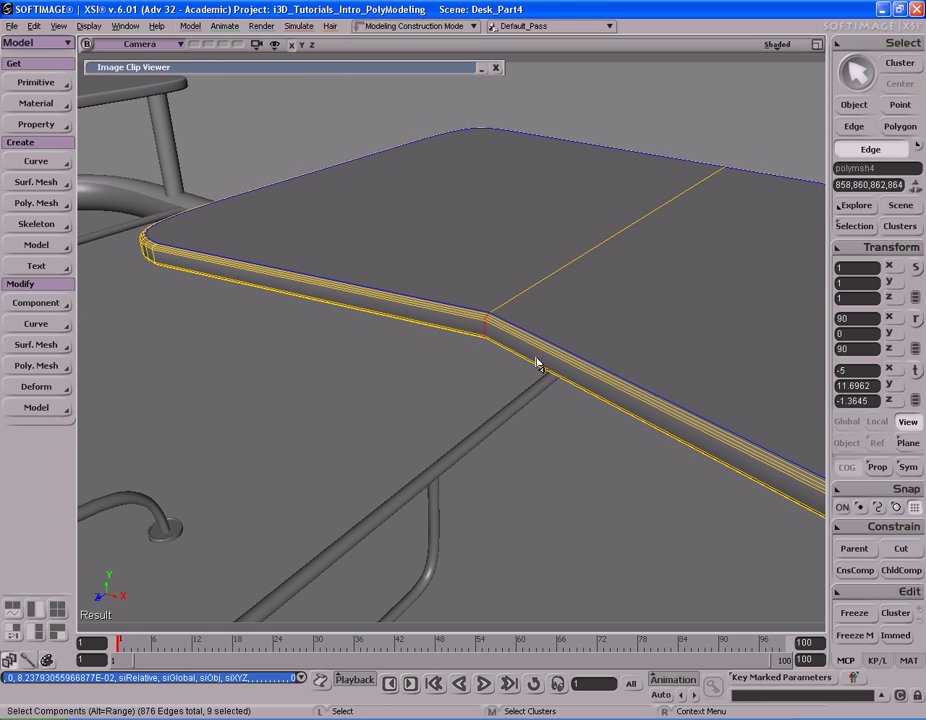
{"action": "right_click", "coordinate": [565, 318]}
{"action": "left_click", "coordinate": [643, 503]}
{"action": "key", "text": "s"}
{"action": "right_click_drag", "start_coordinate": [556, 347], "coordinate": [460, 336]}
{"action": "left_click_drag", "start_coordinate": [460, 336], "coordinate": [535, 333]}
{"action": "left_click_drag", "start_coordinate": [242, 209], "coordinate": [397, 207]}
{"action": "key", "text": "s"}
{"action": "right_click_drag", "start_coordinate": [397, 207], "coordinate": [502, 241]}
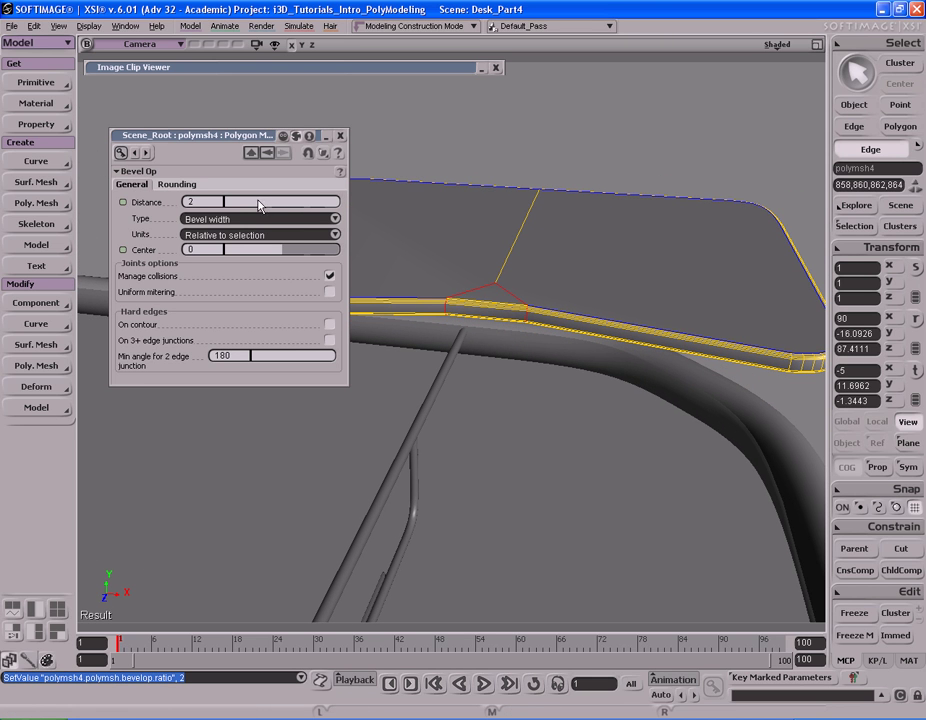
{"action": "left_click", "coordinate": [212, 200]}
{"action": "type", "text": "6"}
{"action": "key", "text": "Return"}
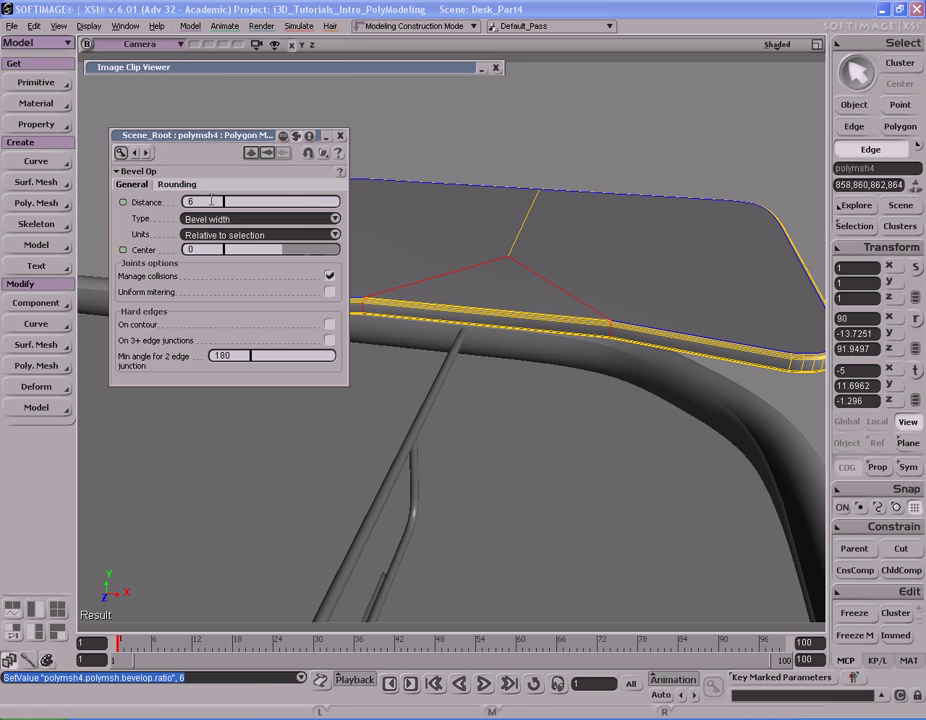
Step: Set the bevel's rounding to 10 subdivisions and preview the lower shelf's curved front in a render region
{"action": "left_click", "coordinate": [180, 185]}
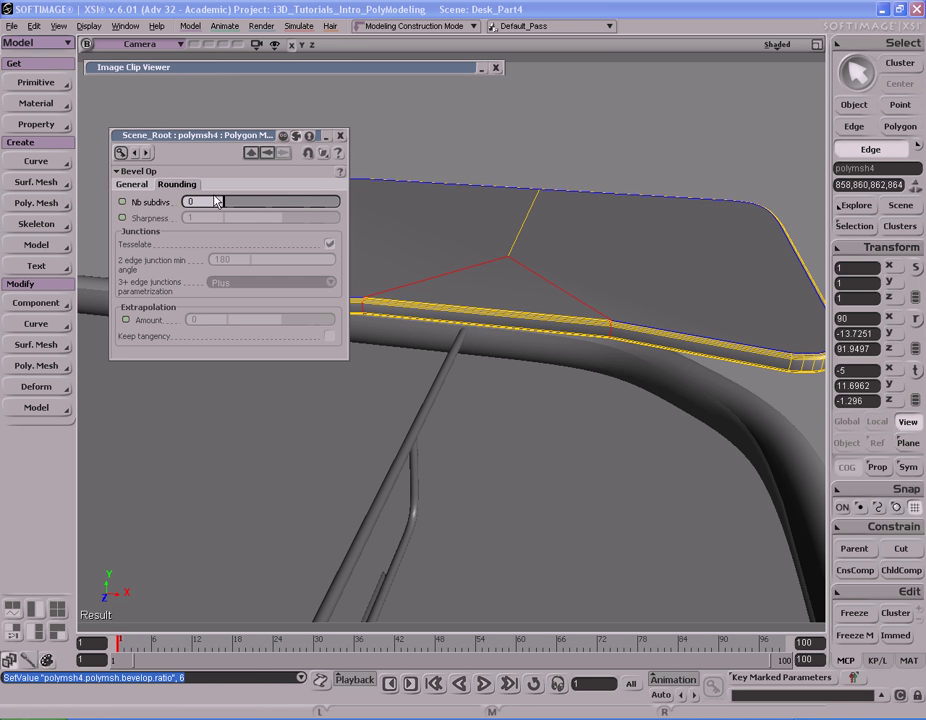
{"action": "left_click_drag", "start_coordinate": [240, 205], "coordinate": [334, 204]}
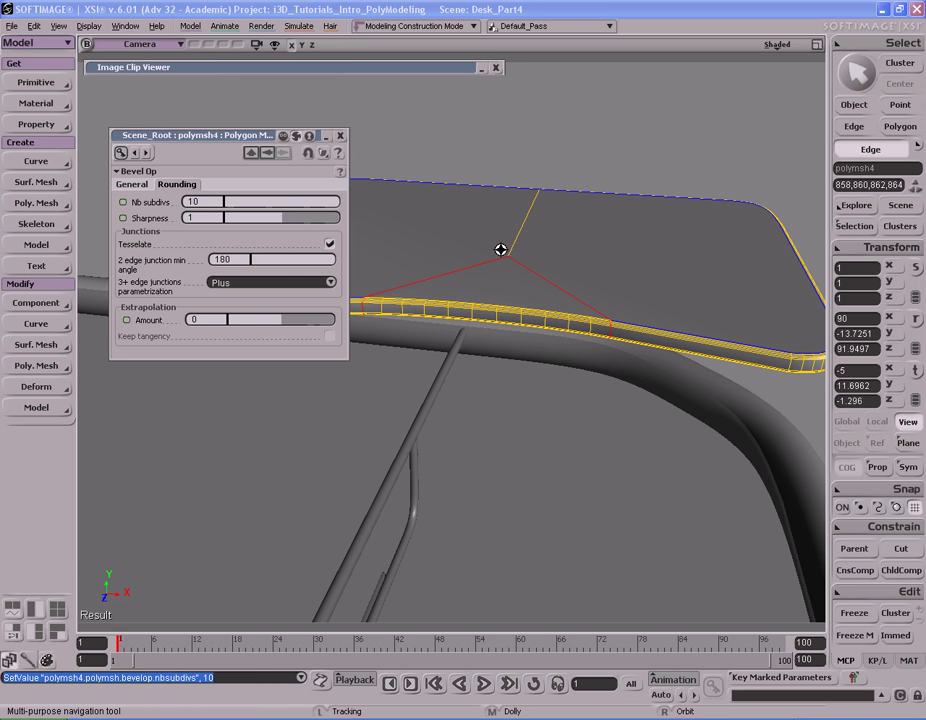
{"action": "key", "text": "s"}
{"action": "left_click_drag", "start_coordinate": [469, 234], "coordinate": [525, 283]}
{"action": "right_click_drag", "start_coordinate": [525, 283], "coordinate": [523, 283]}
{"action": "middle_click_drag", "start_coordinate": [523, 283], "coordinate": [533, 337]}
{"action": "key", "text": "q"}
{"action": "left_click_drag", "start_coordinate": [408, 251], "coordinate": [724, 397]}
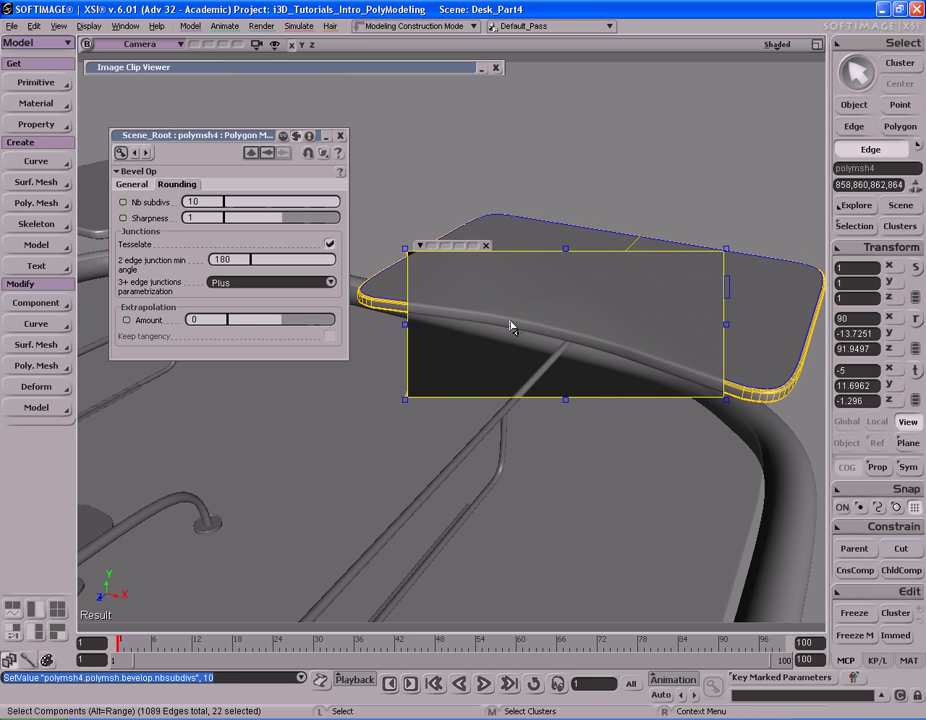
{"action": "key", "text": "shift+q"}
{"action": "key", "text": "s"}
{"action": "right_click_drag", "start_coordinate": [659, 331], "coordinate": [612, 341]}
{"action": "middle_click_drag", "start_coordinate": [612, 341], "coordinate": [626, 337]}
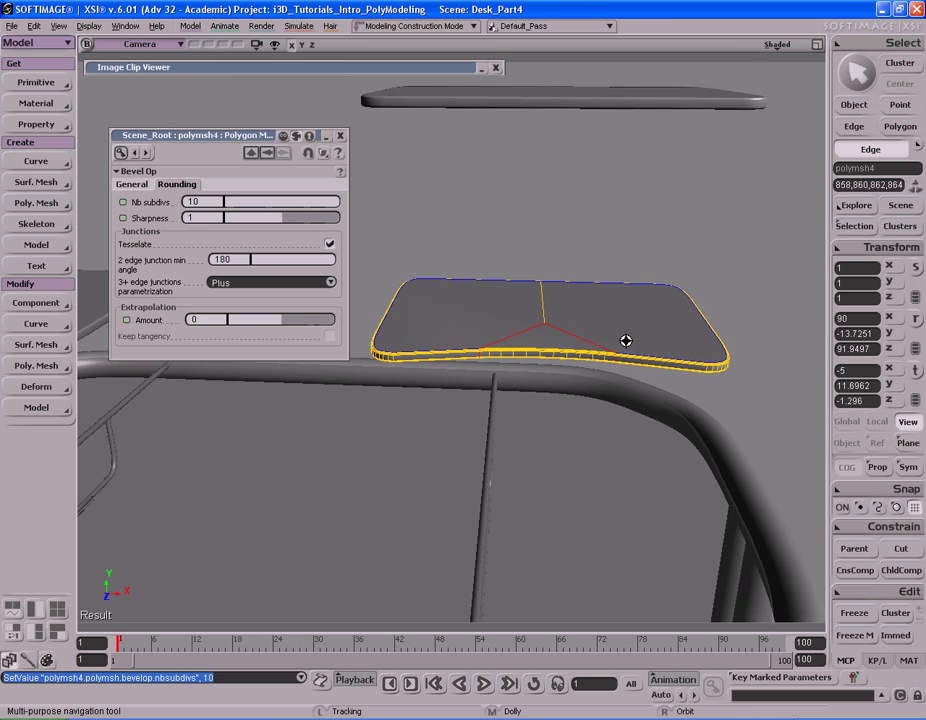
{"action": "right_click_drag", "start_coordinate": [626, 337], "coordinate": [618, 341]}
{"action": "key", "text": "space"}
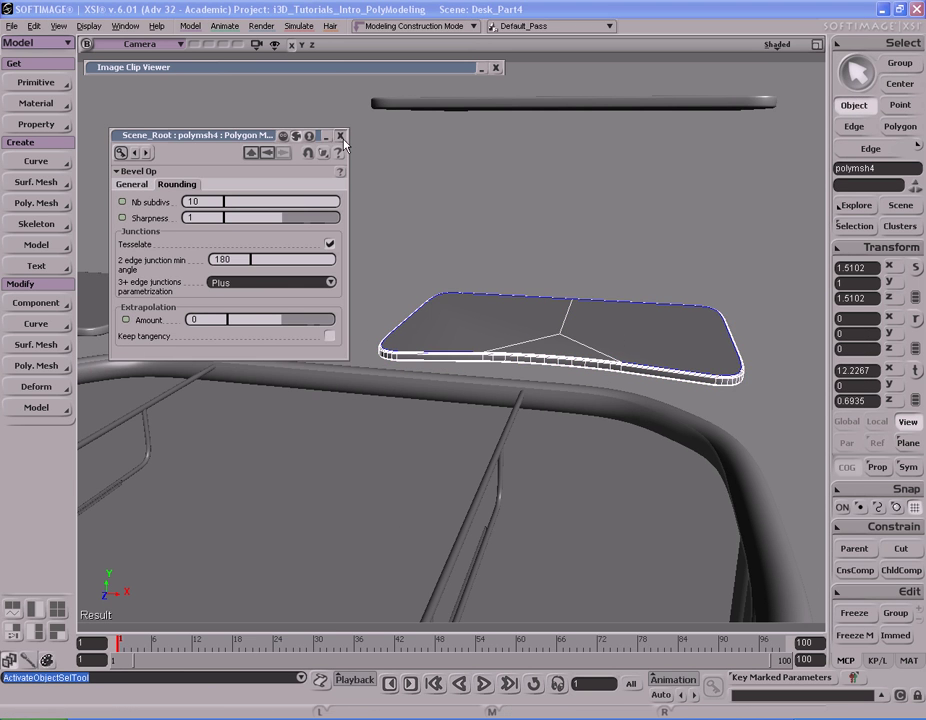
{"action": "left_click", "coordinate": [340, 136]}
Step: Select the upper rack shelf and check its front shape against the reference photo
{"action": "key", "text": "s"}
{"action": "right_click_drag", "start_coordinate": [595, 269], "coordinate": [592, 368]}
{"action": "key", "text": "s"}
{"action": "left_click", "coordinate": [543, 244]}
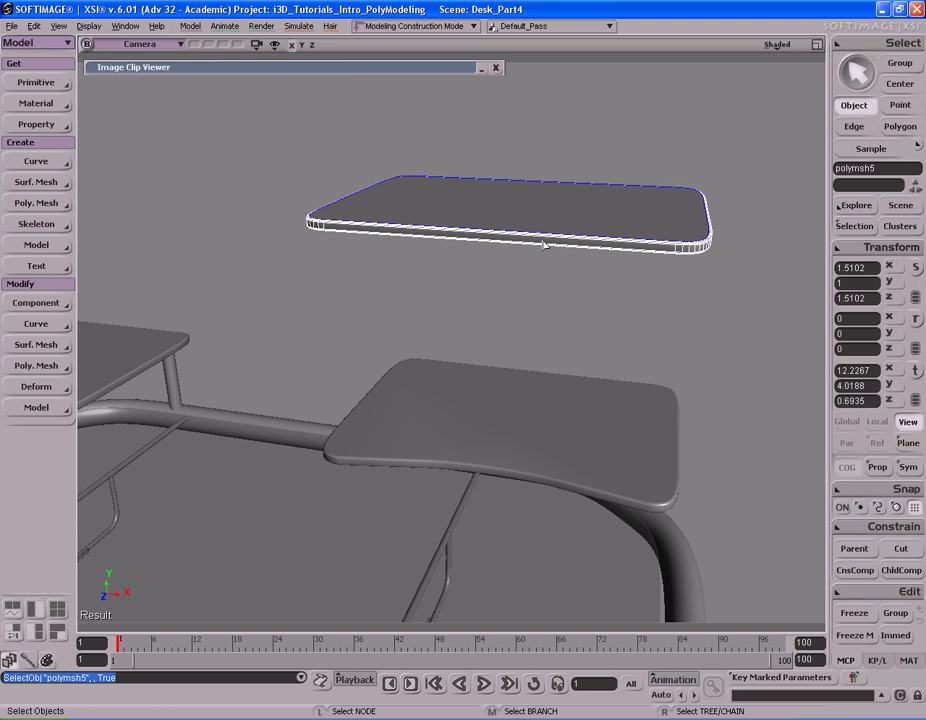
{"action": "double_click", "coordinate": [366, 68]}
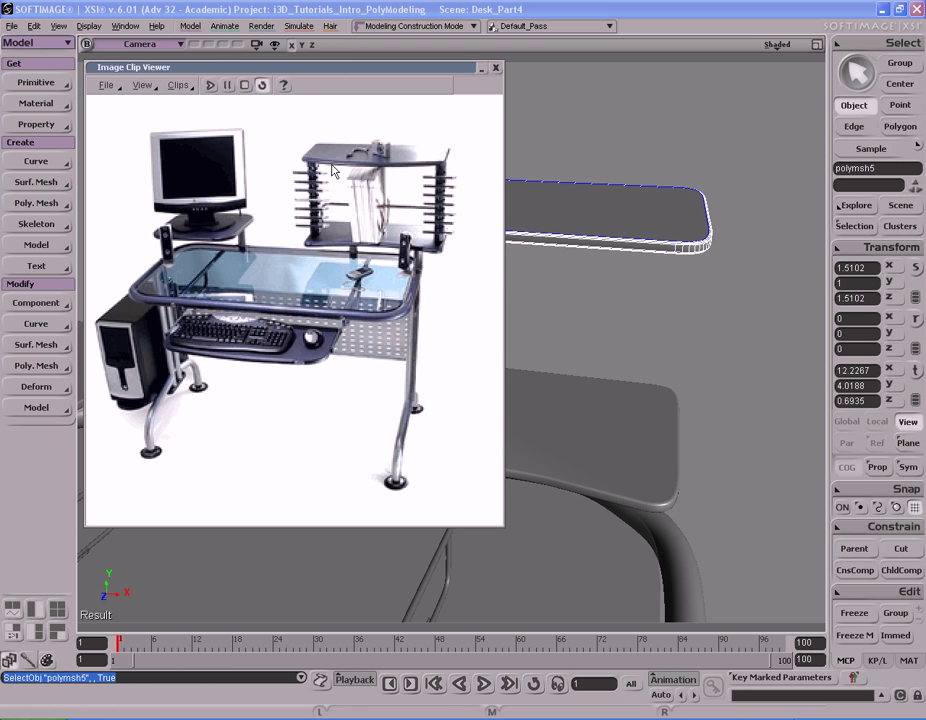
{"action": "double_click", "coordinate": [434, 69]}
Step: Select all the lengthwise edges crossing the middle of the upper rack shelf in wireframe and return to shaded display
{"action": "key", "text": "s"}
{"action": "right_click_drag", "start_coordinate": [552, 332], "coordinate": [575, 333]}
{"action": "middle_click_drag", "start_coordinate": [575, 333], "coordinate": [517, 362]}
{"action": "key", "text": "e"}
{"action": "left_click", "coordinate": [776, 46]}
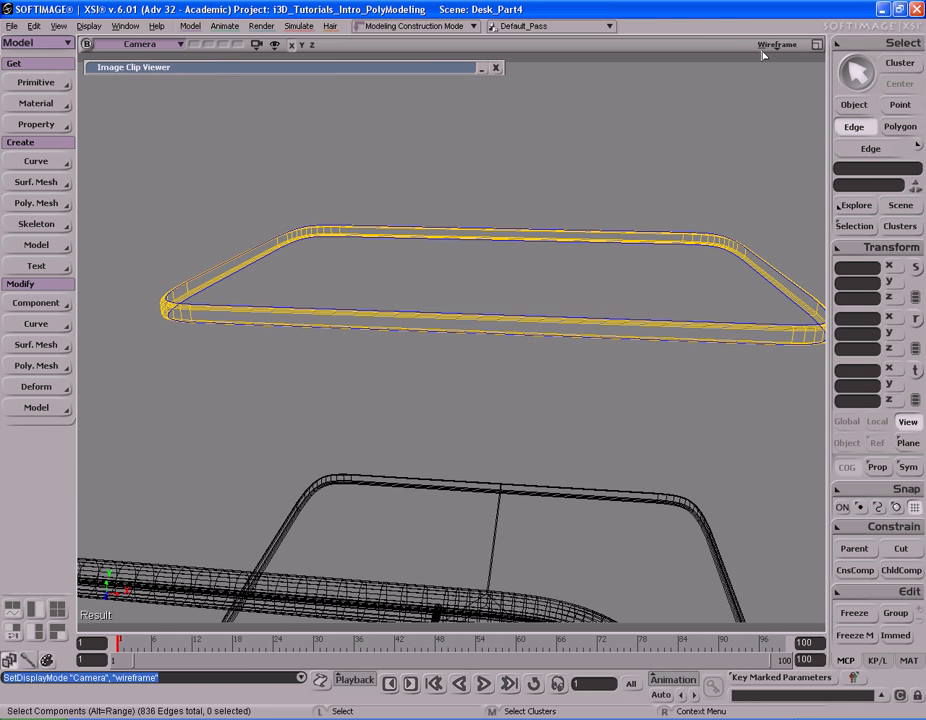
{"action": "left_click_drag", "start_coordinate": [499, 378], "coordinate": [503, 373]}
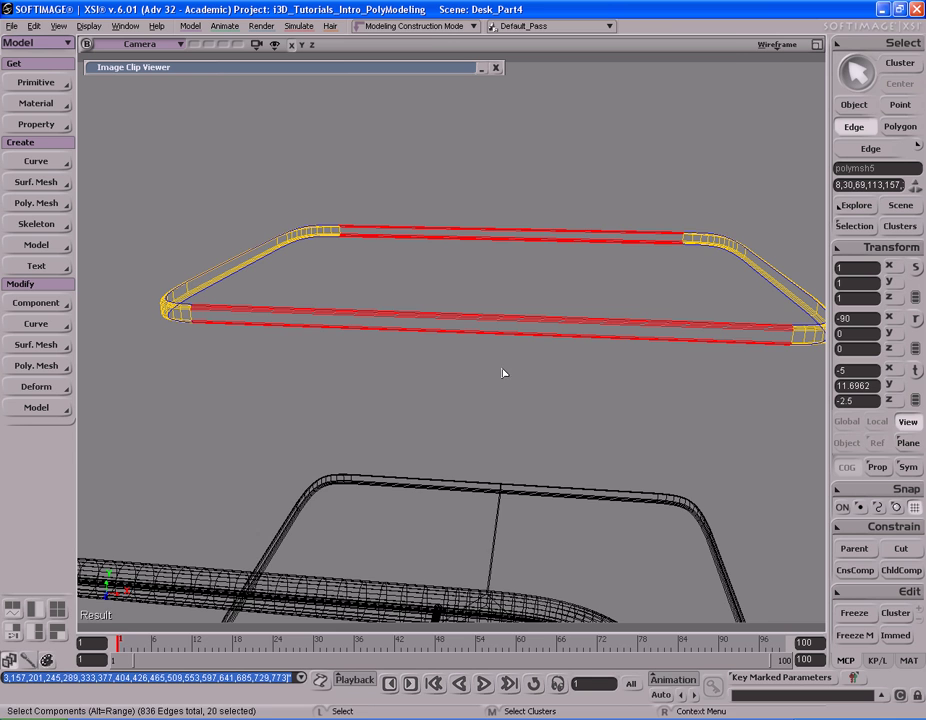
{"action": "middle_click", "coordinate": [776, 45]}
Step: Subdivide the selected edges of the upper rack shelf to add a connected edge loop across its middle
{"action": "key", "text": "s"}
{"action": "right_click_drag", "start_coordinate": [610, 185], "coordinate": [585, 219]}
{"action": "middle_click_drag", "start_coordinate": [585, 219], "coordinate": [347, 287]}
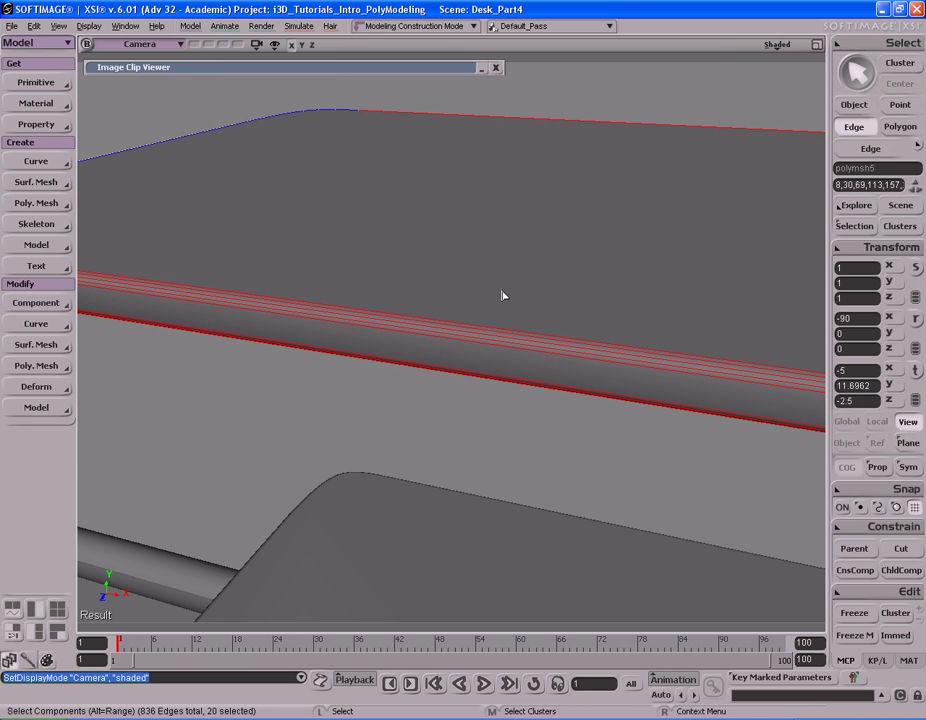
{"action": "key", "text": "shift+d"}
{"action": "key", "text": "s"}
{"action": "right_click_drag", "start_coordinate": [529, 254], "coordinate": [491, 253]}
{"action": "left_click", "coordinate": [340, 135]}
{"action": "key", "text": "s"}
{"action": "middle_click_drag", "start_coordinate": [415, 169], "coordinate": [523, 219]}
{"action": "right_click_drag", "start_coordinate": [523, 219], "coordinate": [540, 342]}
Step: Select the short edges of the middle loop that wrap around the upper rack shelf's front rim
{"action": "key", "text": "s"}
{"action": "key", "text": "space"}
{"action": "key", "text": "i"}
{"action": "key", "text": "s"}
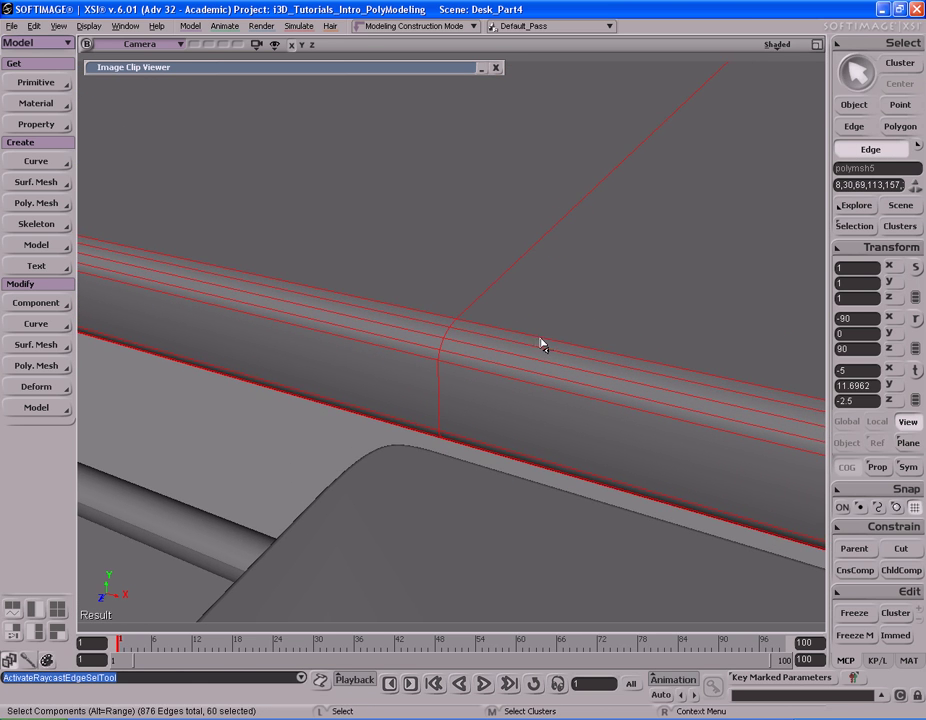
{"action": "left_click", "coordinate": [460, 329]}
{"action": "left_click", "coordinate": [463, 331]}
{"action": "key", "text": "s"}
{"action": "middle_click_drag", "start_coordinate": [463, 331], "coordinate": [482, 356]}
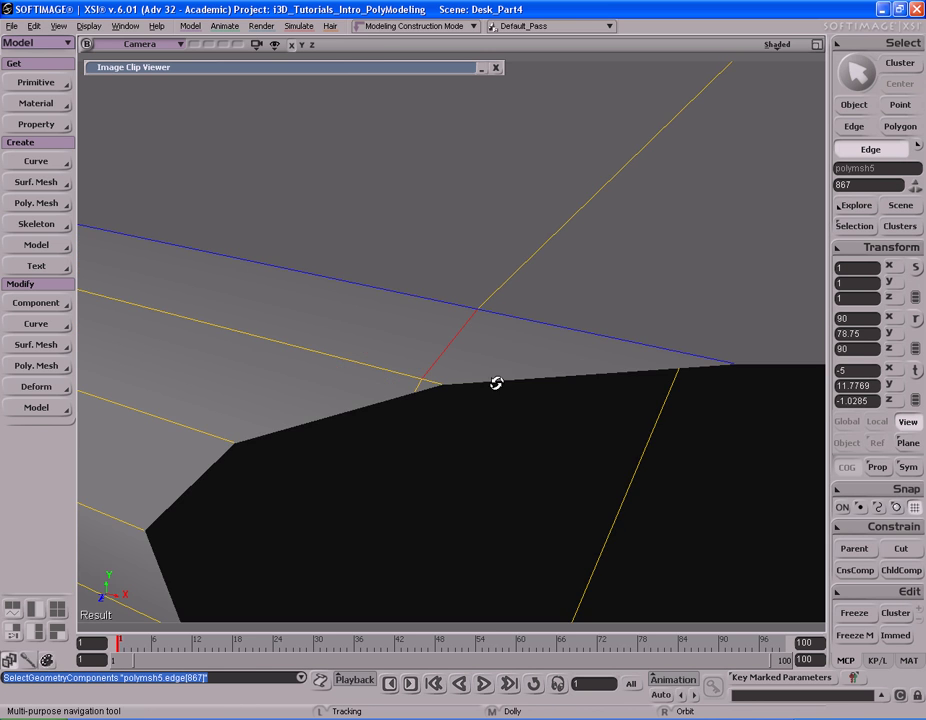
{"action": "right_click_drag", "start_coordinate": [482, 356], "coordinate": [585, 313]}
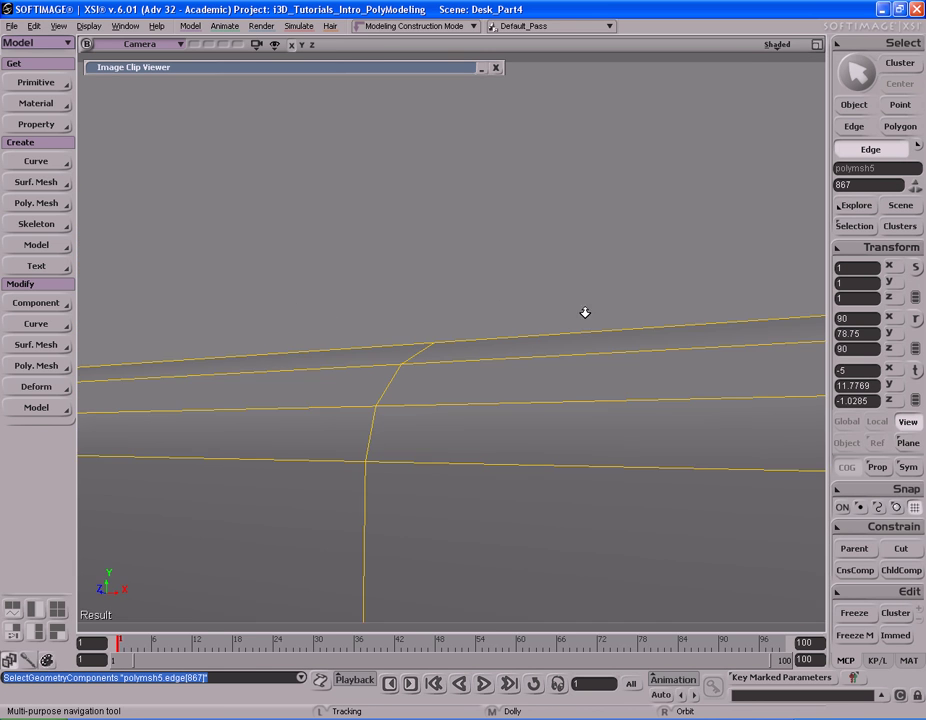
{"action": "middle_click_drag", "start_coordinate": [585, 313], "coordinate": [358, 302]}
{"action": "right_click_drag", "start_coordinate": [358, 302], "coordinate": [506, 475]}
{"action": "key", "text": "s"}
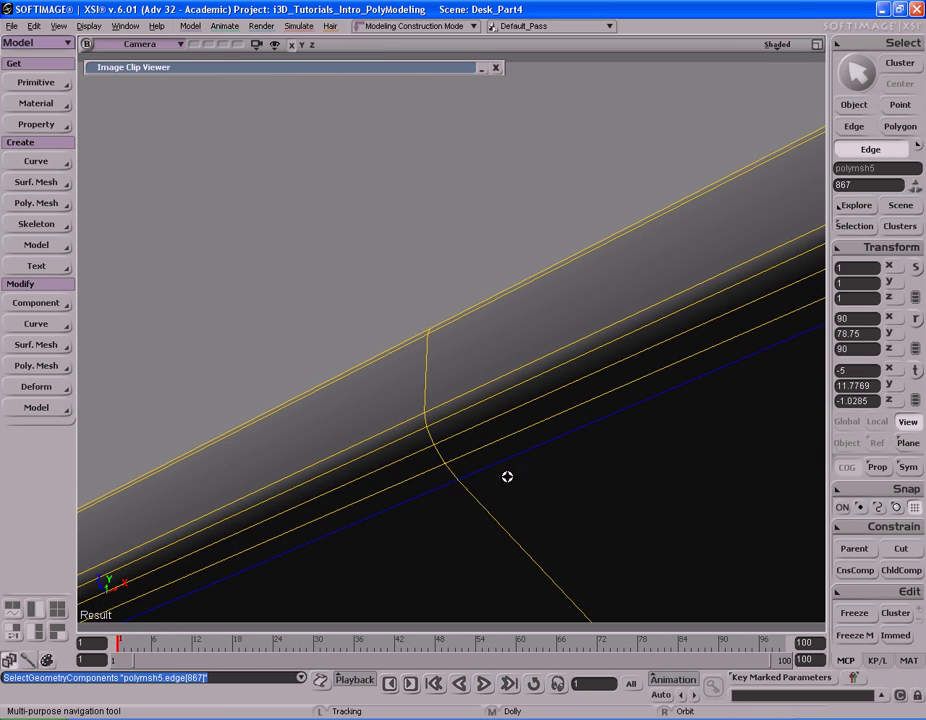
{"action": "middle_click", "coordinate": [456, 472]}
{"action": "key", "text": "s"}
Step: Pull the selected front rim edges of the upper rack shelf outward along Z to about -0.72
{"action": "mouse_move", "coordinate": [500, 395]}
{"action": "right_mouse_down"}
{"action": "mouse_move", "coordinate": [475, 504]}
{"action": "mouse_move", "coordinate": [531, 333]}
{"action": "mouse_move", "coordinate": [512, 468]}
{"action": "right_mouse_up"}
{"action": "middle_click_drag", "start_coordinate": [512, 468], "coordinate": [335, 448]}
{"action": "middle_click_drag", "start_coordinate": [628, 418], "coordinate": [355, 342]}
{"action": "right_click_drag", "start_coordinate": [562, 325], "coordinate": [529, 360]}
{"action": "middle_click_drag", "start_coordinate": [529, 360], "coordinate": [544, 335]}
{"action": "right_click_drag", "start_coordinate": [544, 335], "coordinate": [553, 371]}
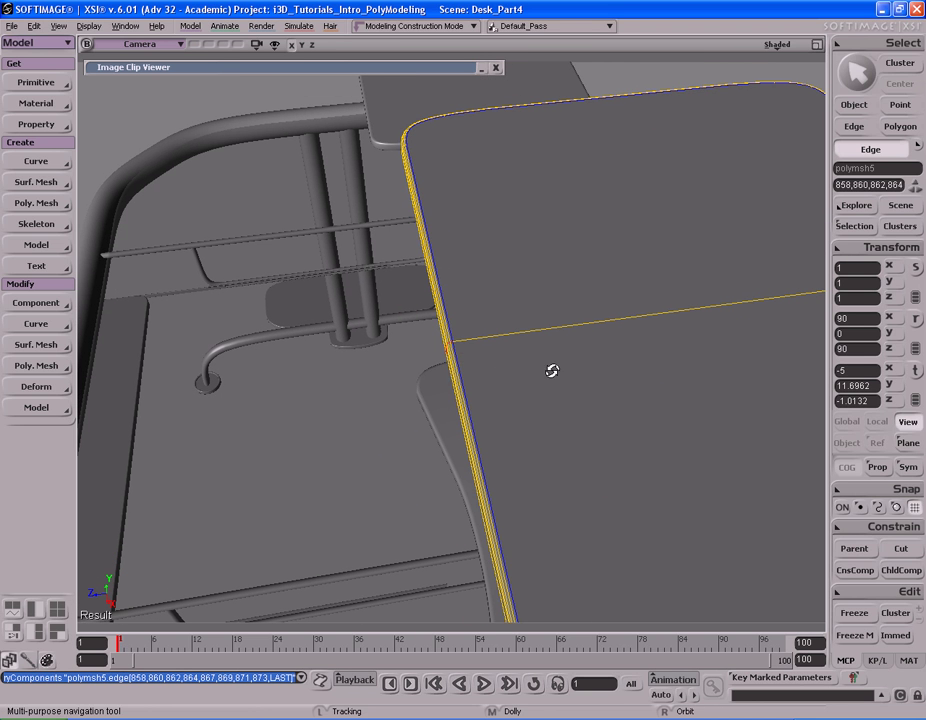
{"action": "key", "text": "v"}
{"action": "right_click_drag", "start_coordinate": [638, 346], "coordinate": [578, 347]}
{"action": "middle_click_drag", "start_coordinate": [578, 347], "coordinate": [596, 345]}
{"action": "key", "text": "s"}
{"action": "right_click_drag", "start_coordinate": [530, 368], "coordinate": [335, 331]}
{"action": "middle_click_drag", "start_coordinate": [335, 331], "coordinate": [540, 324]}
{"action": "right_click_drag", "start_coordinate": [540, 324], "coordinate": [548, 350]}
{"action": "middle_click_drag", "start_coordinate": [651, 320], "coordinate": [541, 293]}
{"action": "right_click_drag", "start_coordinate": [541, 293], "coordinate": [430, 297]}
{"action": "key", "text": "v"}
{"action": "middle_click_drag", "start_coordinate": [546, 298], "coordinate": [546, 298]}
{"action": "key", "text": "s"}
{"action": "right_click_drag", "start_coordinate": [436, 300], "coordinate": [542, 312]}
{"action": "middle_click_drag", "start_coordinate": [662, 309], "coordinate": [511, 328]}
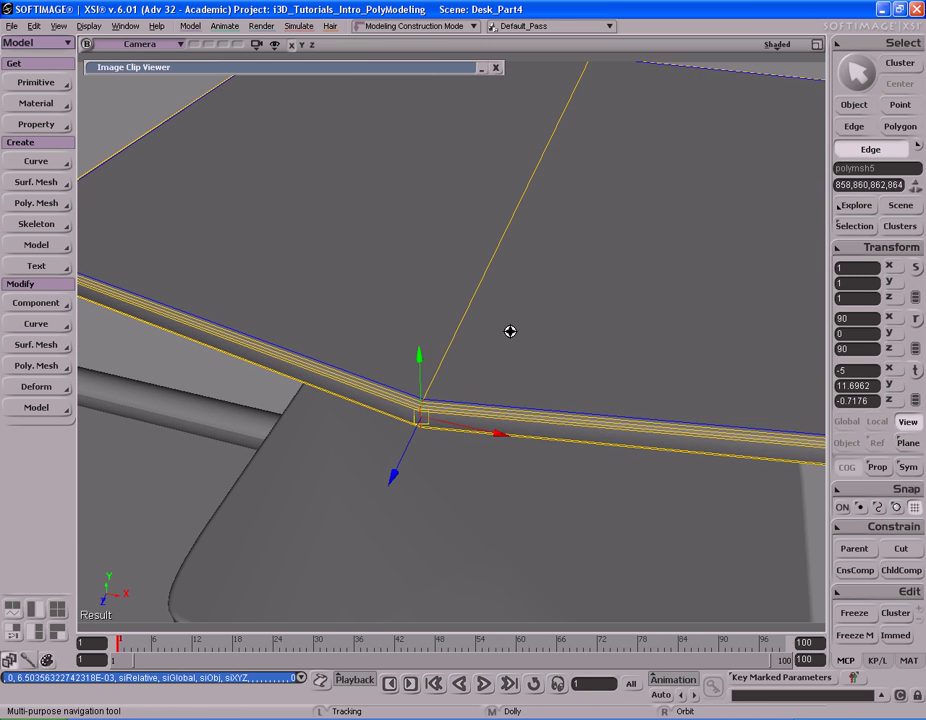
{"action": "right_click_drag", "start_coordinate": [519, 316], "coordinate": [519, 290]}
{"action": "middle_click_drag", "start_coordinate": [517, 292], "coordinate": [563, 302]}
Step: Bevel the selected front edges of the upper rack shelf with a distance of 6
{"action": "key", "text": "space"}
{"action": "right_click", "coordinate": [521, 291]}
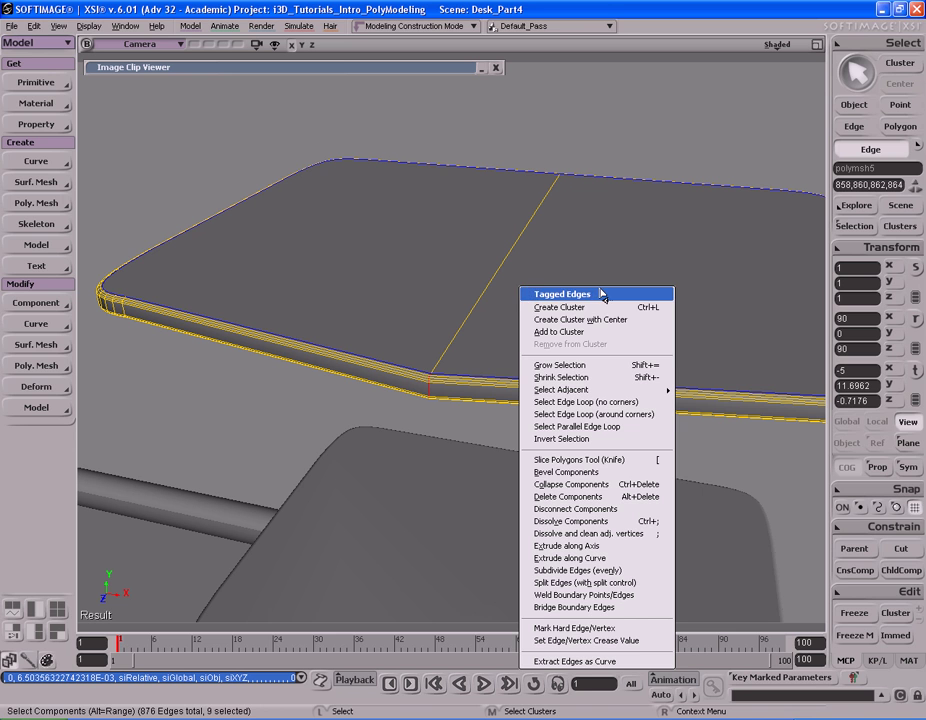
{"action": "left_click", "coordinate": [562, 472]}
{"action": "left_click", "coordinate": [132, 184]}
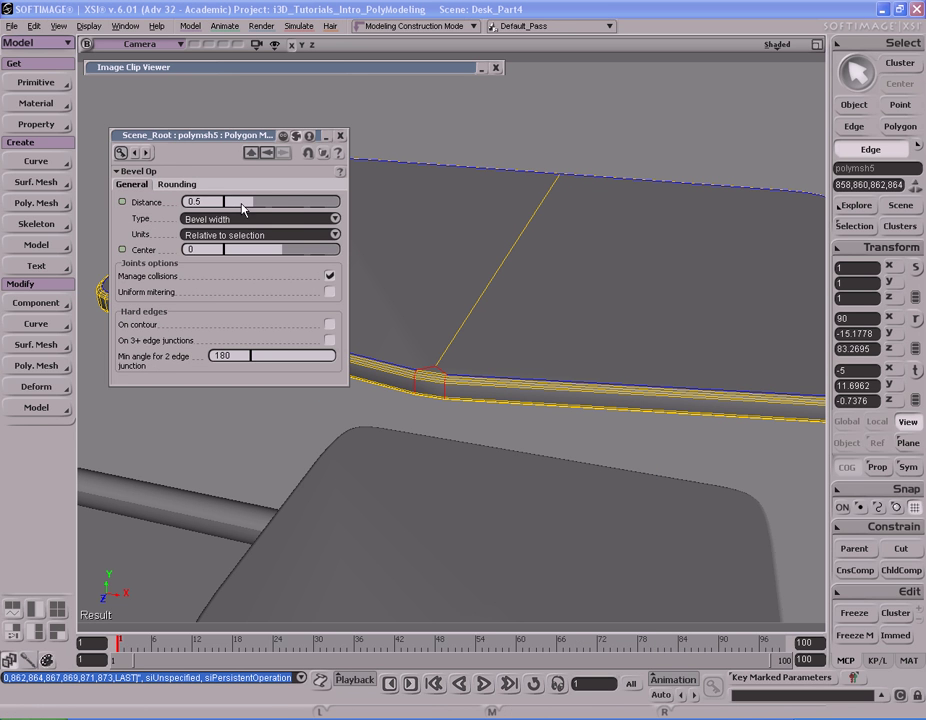
{"action": "left_click_drag", "start_coordinate": [259, 203], "coordinate": [405, 207]}
{"action": "left_click", "coordinate": [230, 202]}
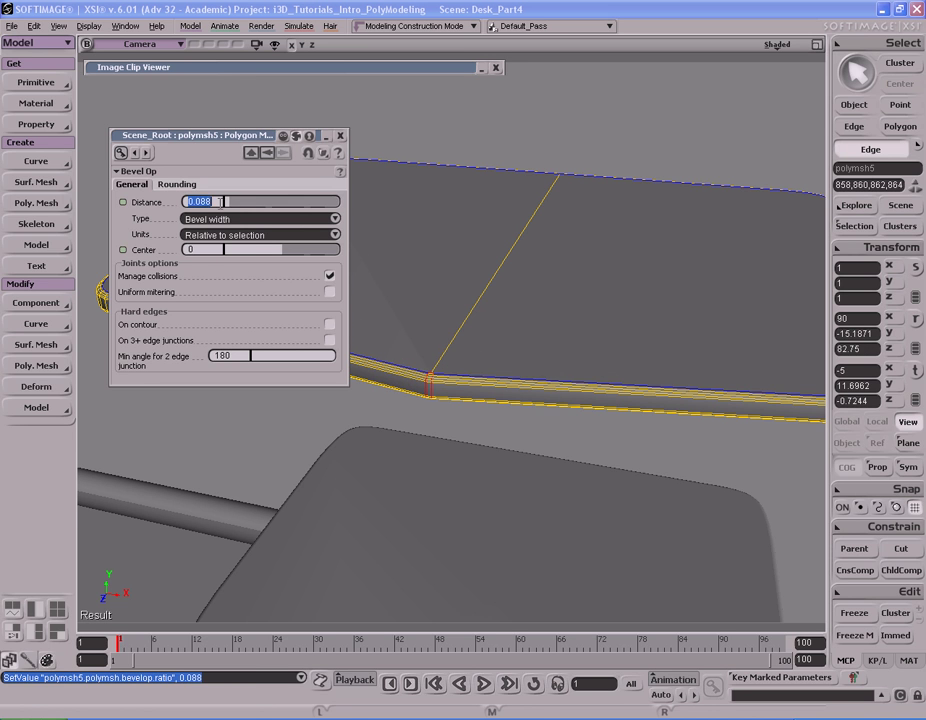
{"action": "key", "text": "Return"}
{"action": "key", "text": "s"}
{"action": "middle_click_drag", "start_coordinate": [492, 256], "coordinate": [556, 263]}
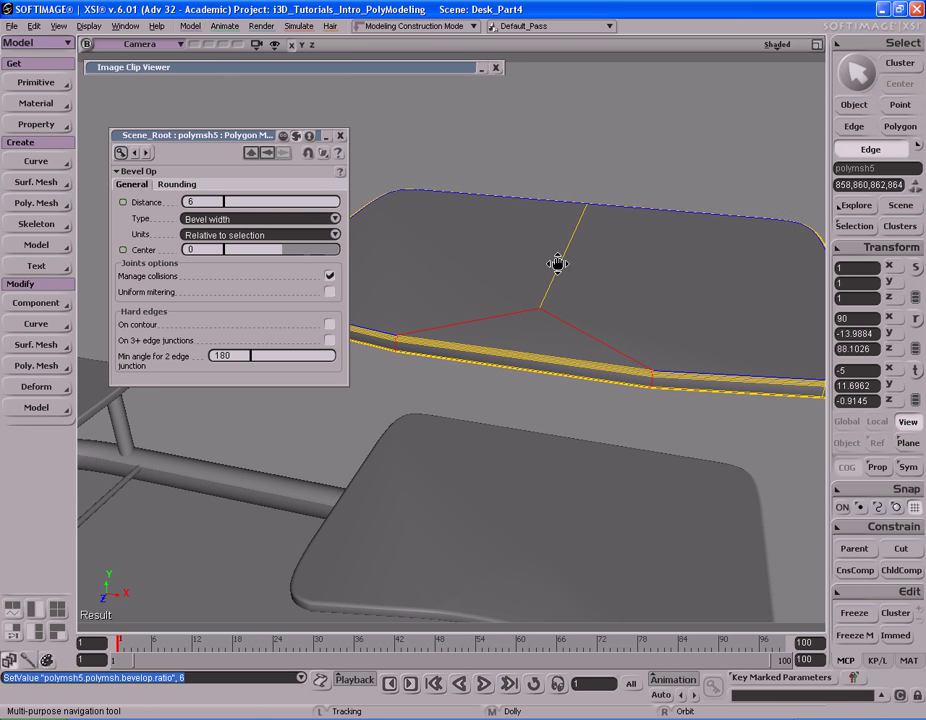
Step: Set the bevel's rounding to 10 subdivisions and preview the upper shelf's bulging front in a render region
{"action": "left_click", "coordinate": [186, 188]}
{"action": "left_click_drag", "start_coordinate": [234, 201], "coordinate": [400, 196]}
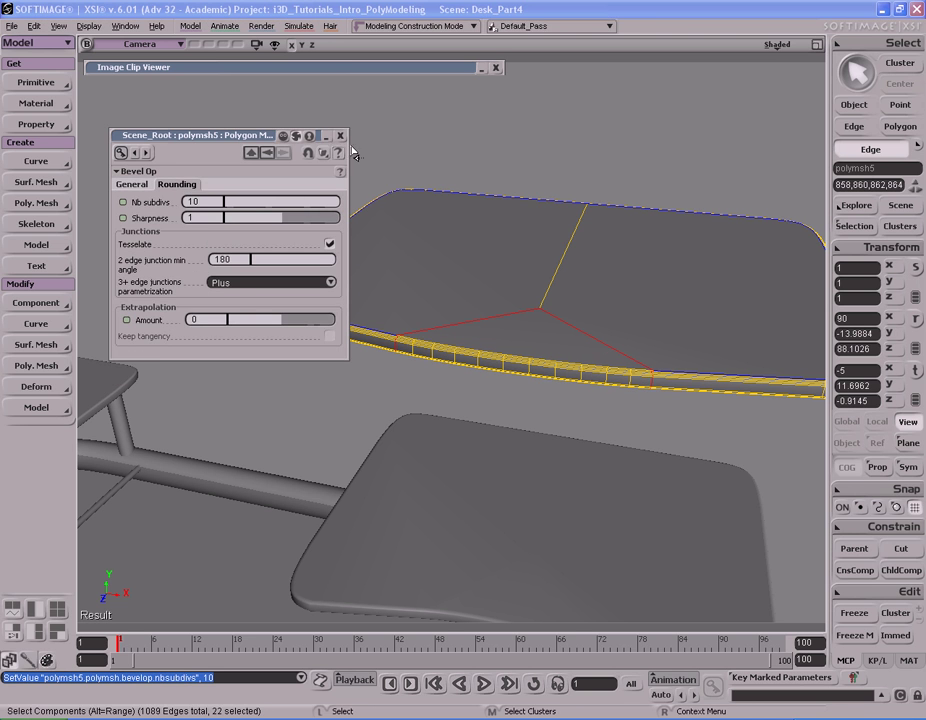
{"action": "left_click", "coordinate": [341, 136]}
{"action": "key", "text": "s"}
{"action": "middle_click_drag", "start_coordinate": [444, 242], "coordinate": [546, 254]}
{"action": "right_click_drag", "start_coordinate": [546, 254], "coordinate": [519, 293]}
{"action": "key", "text": "q"}
{"action": "left_click_drag", "start_coordinate": [340, 264], "coordinate": [595, 359]}
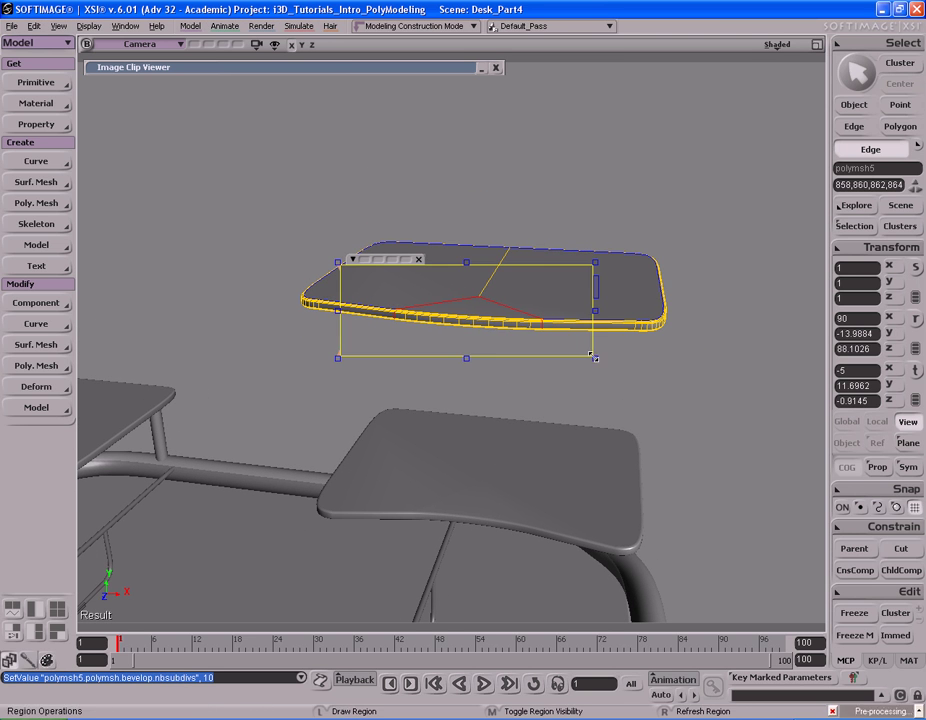
{"action": "key", "text": "q"}
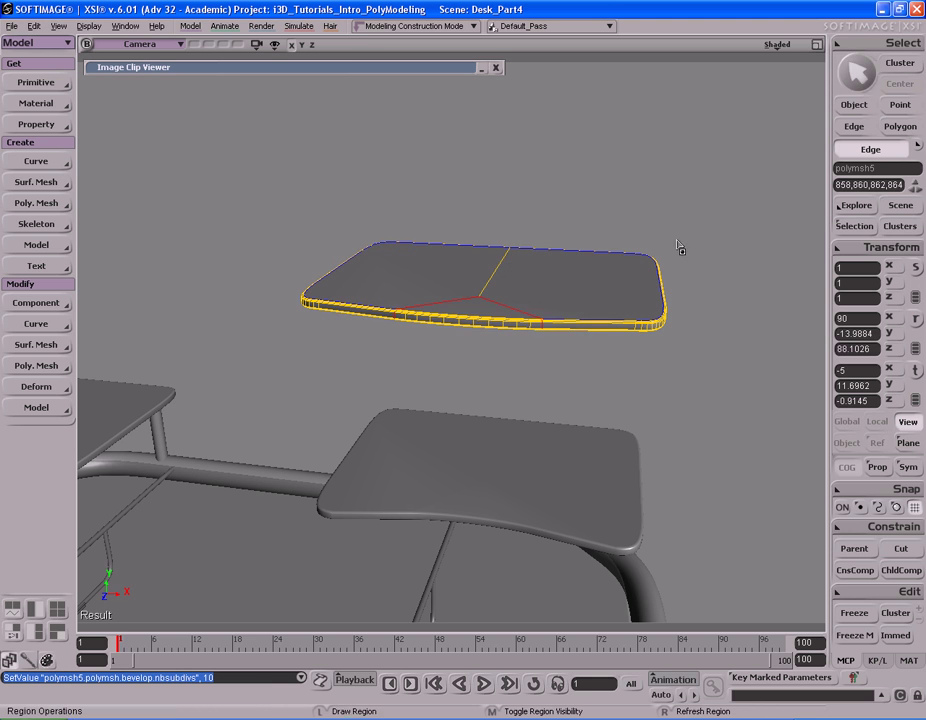
Step: Return to object selection and examine the two curved rack shelves on the desk from several angles
{"action": "key", "text": "space"}
{"action": "key", "text": "s"}
{"action": "right_click_drag", "start_coordinate": [552, 327], "coordinate": [521, 263]}
{"action": "left_click_drag", "start_coordinate": [521, 263], "coordinate": [527, 293]}
{"action": "right_click_drag", "start_coordinate": [527, 293], "coordinate": [541, 338]}
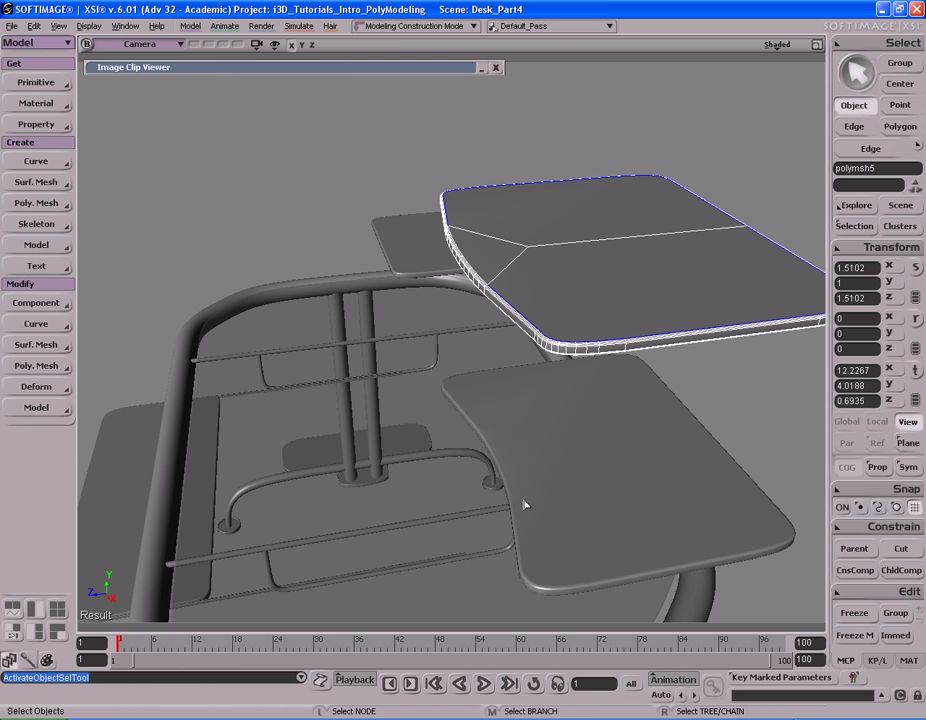
{"action": "key", "text": "s"}
{"action": "right_click_drag", "start_coordinate": [461, 463], "coordinate": [391, 436]}
{"action": "middle_click_drag", "start_coordinate": [391, 436], "coordinate": [572, 424]}
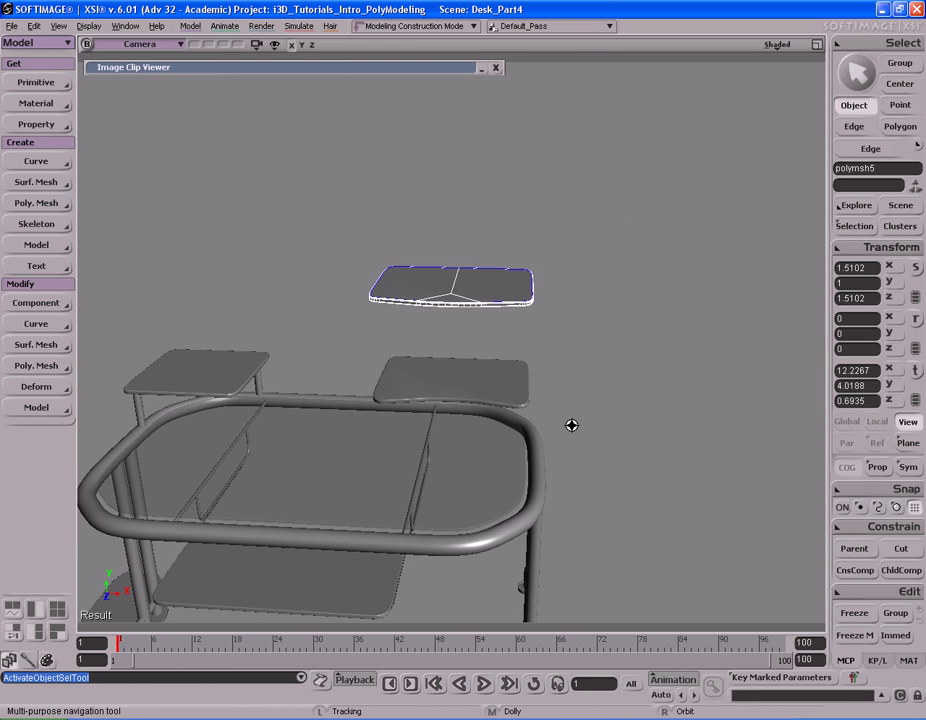
{"action": "left_click_drag", "start_coordinate": [572, 424], "coordinate": [604, 432]}
{"action": "key", "text": "s"}
{"action": "right_click_drag", "start_coordinate": [604, 432], "coordinate": [613, 436]}
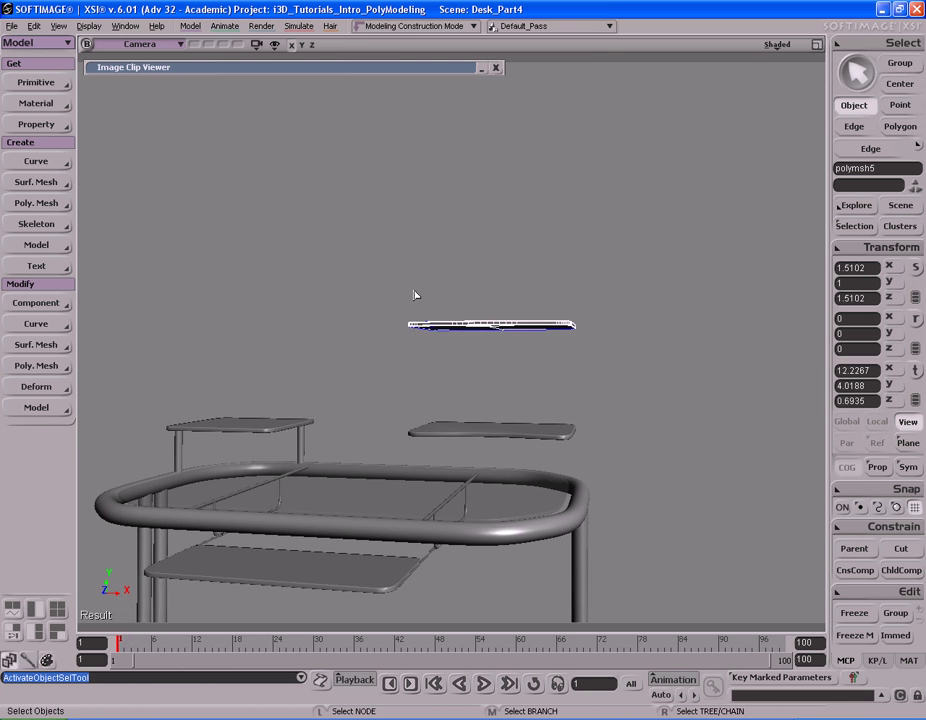
Step: Freeze the modeling history of both rack shelves, deselect them and save the scene
{"action": "left_click_drag", "start_coordinate": [611, 450], "coordinate": [612, 447]}
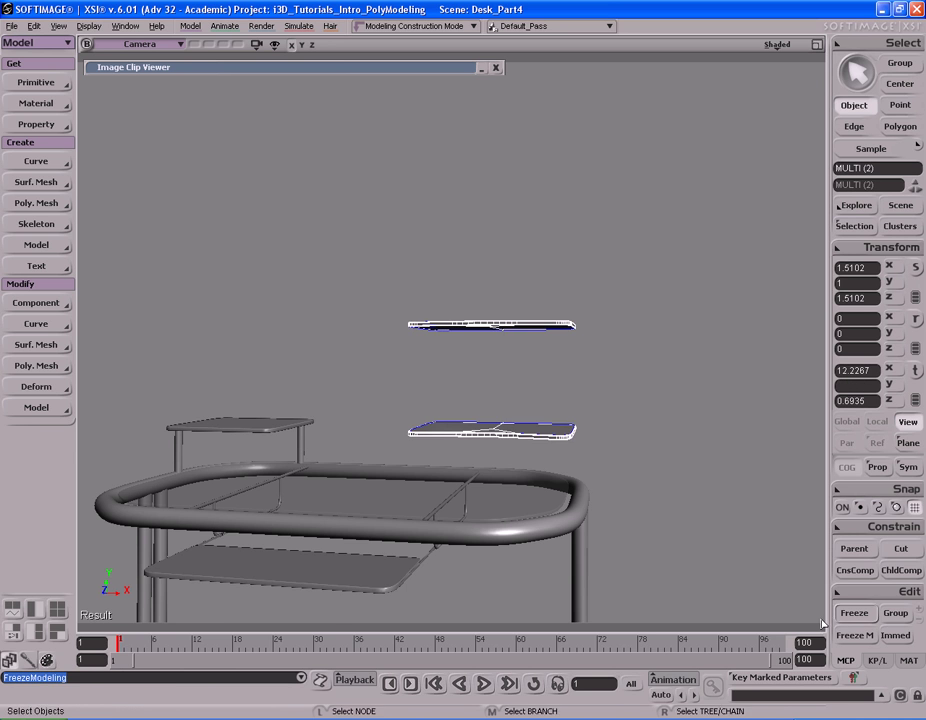
{"action": "key", "text": "s"}
{"action": "right_click_drag", "start_coordinate": [652, 350], "coordinate": [632, 366]}
{"action": "left_click_drag", "start_coordinate": [632, 366], "coordinate": [642, 369]}
{"action": "left_click", "coordinate": [629, 361]}
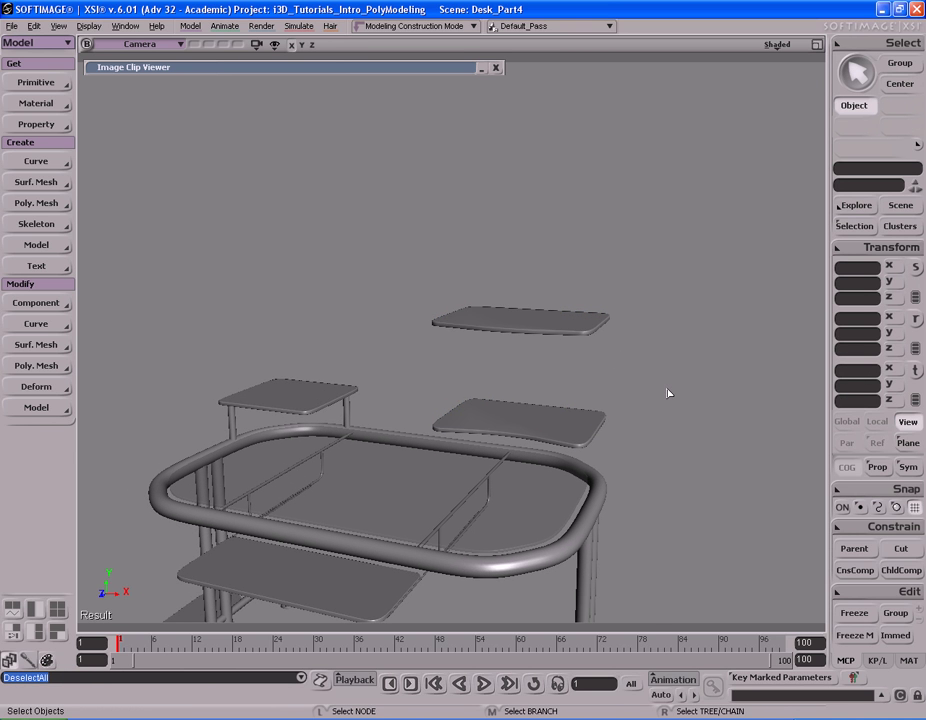
{"action": "key", "text": "ctrl+s"}
{"action": "key", "text": "s"}
{"action": "right_click_drag", "start_coordinate": [630, 372], "coordinate": [624, 366]}
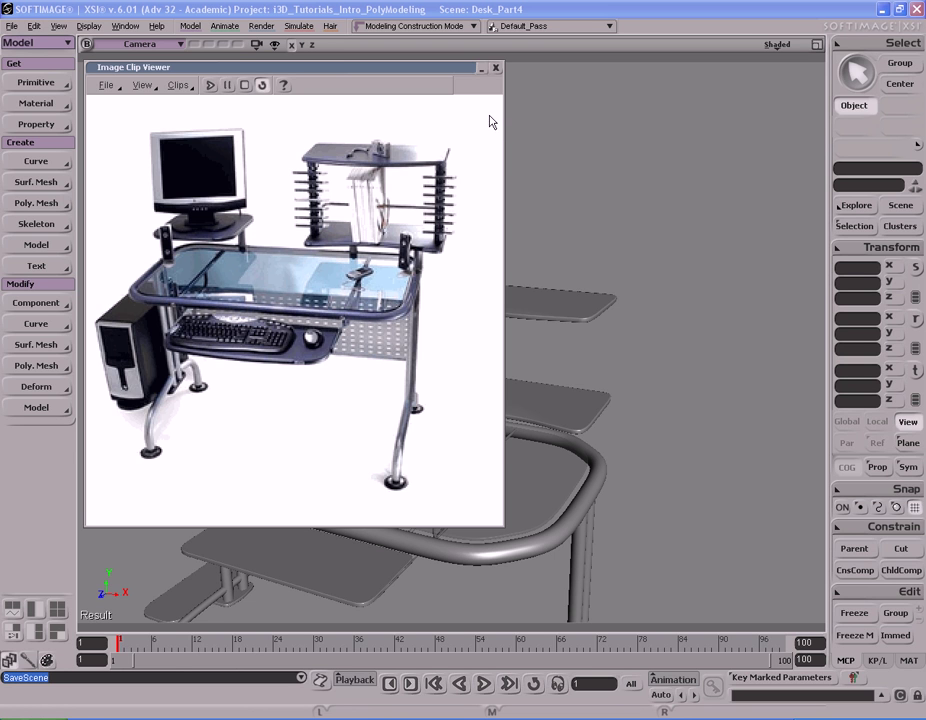
Step: Duplicate the monitor shelf's rear support post and move the copy along X to about 6.06, beside the lower rack shelf
{"action": "double_click", "coordinate": [463, 70]}
{"action": "key", "text": "s"}
{"action": "right_click_drag", "start_coordinate": [539, 292], "coordinate": [546, 254]}
{"action": "middle_click_drag", "start_coordinate": [546, 254], "coordinate": [499, 306]}
{"action": "left_click_drag", "start_coordinate": [499, 306], "coordinate": [497, 294]}
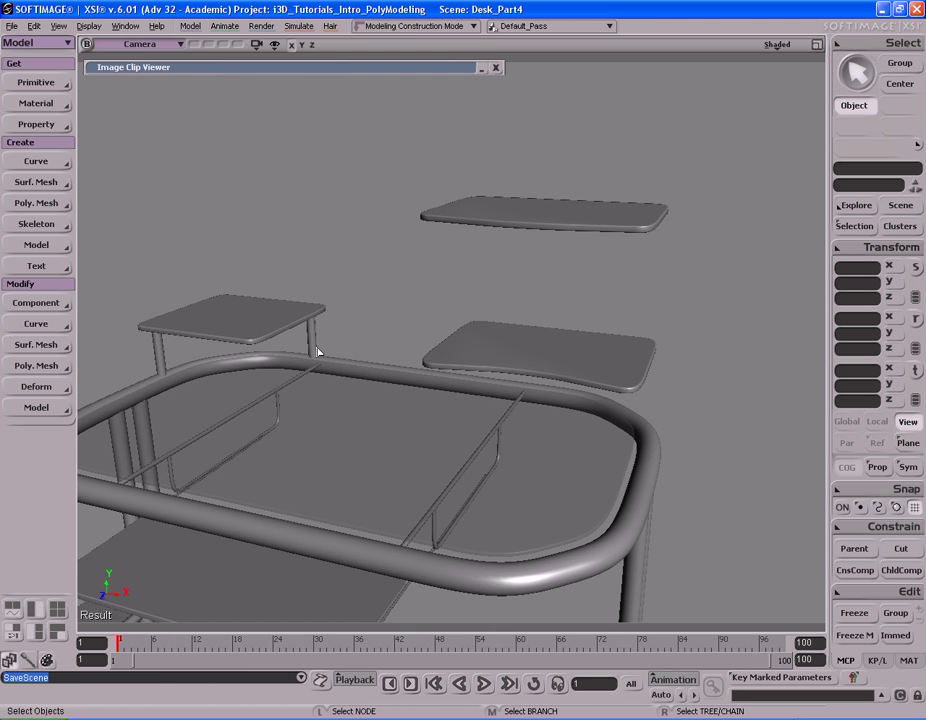
{"action": "left_click", "coordinate": [314, 344]}
{"action": "key", "text": "s"}
{"action": "right_click_drag", "start_coordinate": [353, 347], "coordinate": [434, 323]}
{"action": "left_click_drag", "start_coordinate": [434, 323], "coordinate": [469, 290]}
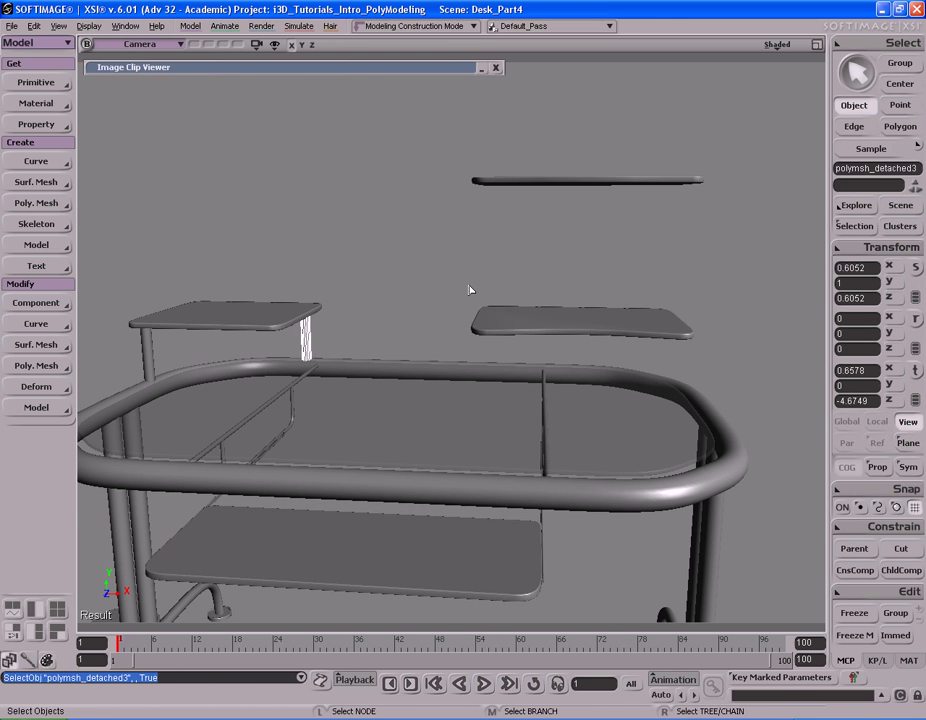
{"action": "key", "text": "ctrl+d"}
{"action": "left_click_drag", "start_coordinate": [392, 281], "coordinate": [550, 291]}
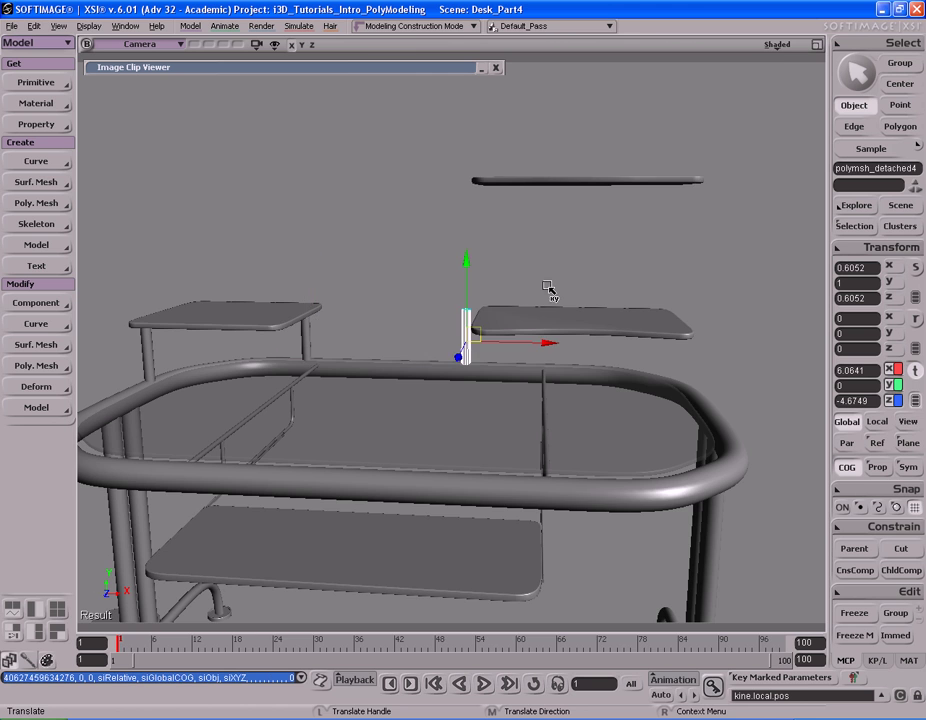
Step: In the front view, set the copied post on the lower rack shelf near its inner end, at about X 6.84, Y 2.15
{"action": "key", "text": "F12"}
{"action": "key", "text": "F12"}
{"action": "key", "text": "a"}
{"action": "key", "text": "s"}
{"action": "left_click_drag", "start_coordinate": [742, 213], "coordinate": [581, 368]}
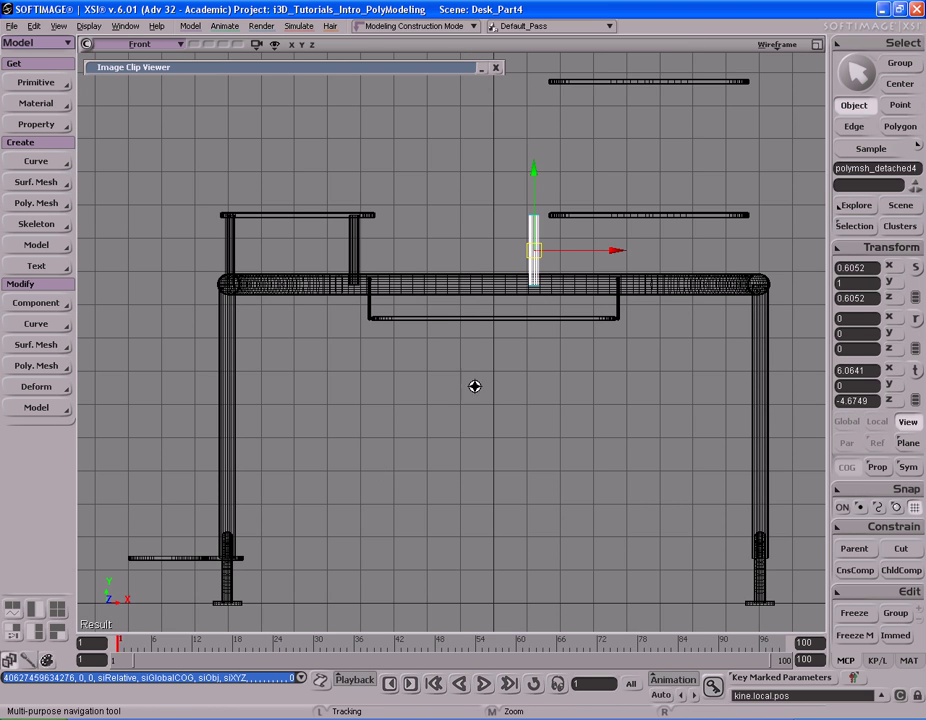
{"action": "middle_click_drag", "start_coordinate": [581, 368], "coordinate": [440, 401]}
{"action": "left_click_drag", "start_coordinate": [440, 401], "coordinate": [498, 410]}
{"action": "left_click_drag", "start_coordinate": [432, 446], "coordinate": [484, 302]}
{"action": "key", "text": "s"}
{"action": "middle_click_drag", "start_coordinate": [600, 310], "coordinate": [552, 380]}
{"action": "left_click_drag", "start_coordinate": [552, 380], "coordinate": [599, 325]}
{"action": "middle_click_drag", "start_coordinate": [599, 325], "coordinate": [450, 390]}
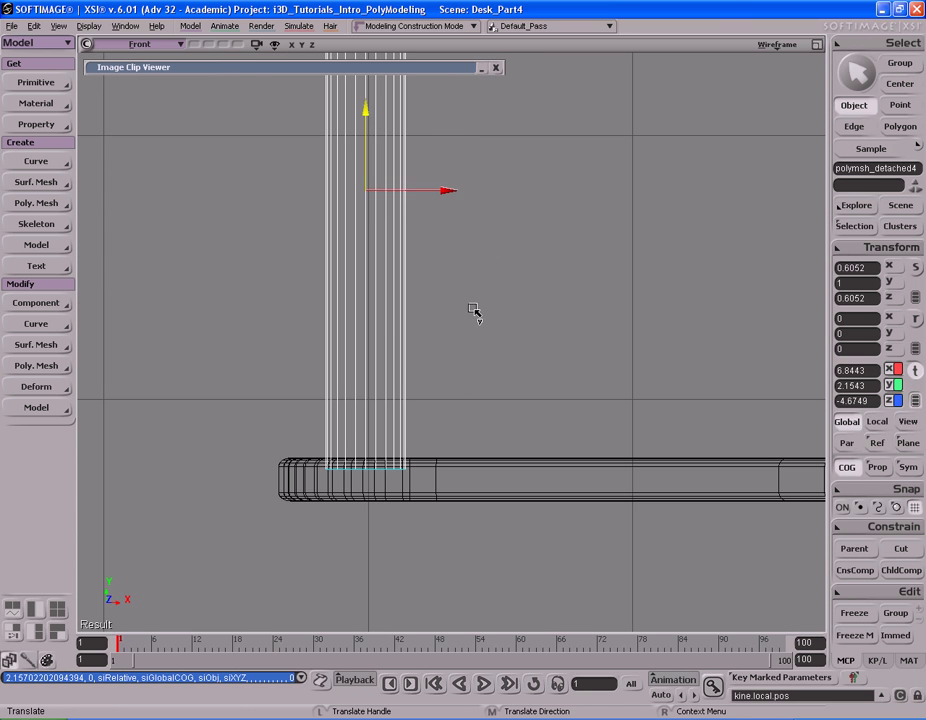
{"action": "middle_click_drag", "start_coordinate": [473, 312], "coordinate": [473, 310]}
Step: Raise the copied post's top points until the post reaches the upper rack shelf, and return to object selection
{"action": "key", "text": "s"}
{"action": "middle_click_drag", "start_coordinate": [248, 312], "coordinate": [438, 227]}
{"action": "left_click_drag", "start_coordinate": [438, 227], "coordinate": [424, 319]}
{"action": "key", "text": "t"}
{"action": "left_click_drag", "start_coordinate": [318, 298], "coordinate": [461, 386]}
{"action": "key", "text": "v"}
{"action": "middle_click_drag", "start_coordinate": [470, 420], "coordinate": [464, 252]}
{"action": "key", "text": "s"}
{"action": "left_click_drag", "start_coordinate": [463, 234], "coordinate": [475, 371]}
{"action": "middle_click_drag", "start_coordinate": [540, 320], "coordinate": [419, 349]}
{"action": "key", "text": "v"}
{"action": "key", "text": "s"}
{"action": "middle_click_drag", "start_coordinate": [312, 353], "coordinate": [620, 350]}
{"action": "left_click_drag", "start_coordinate": [728, 358], "coordinate": [548, 328]}
{"action": "key", "text": "space"}
{"action": "key", "text": "s"}
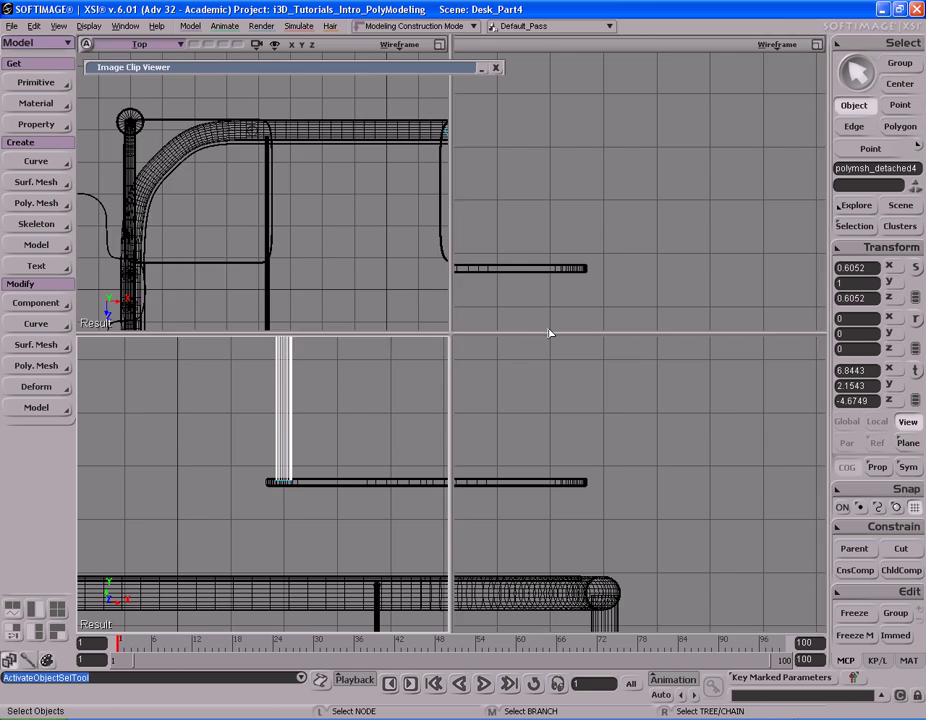
Step: In the top view, move the rack post along Z to about -2.69, near the middle of the shelf's depth
{"action": "key", "text": "F12"}
{"action": "key", "text": "F12"}
{"action": "key", "text": "f"}
{"action": "key", "text": "a"}
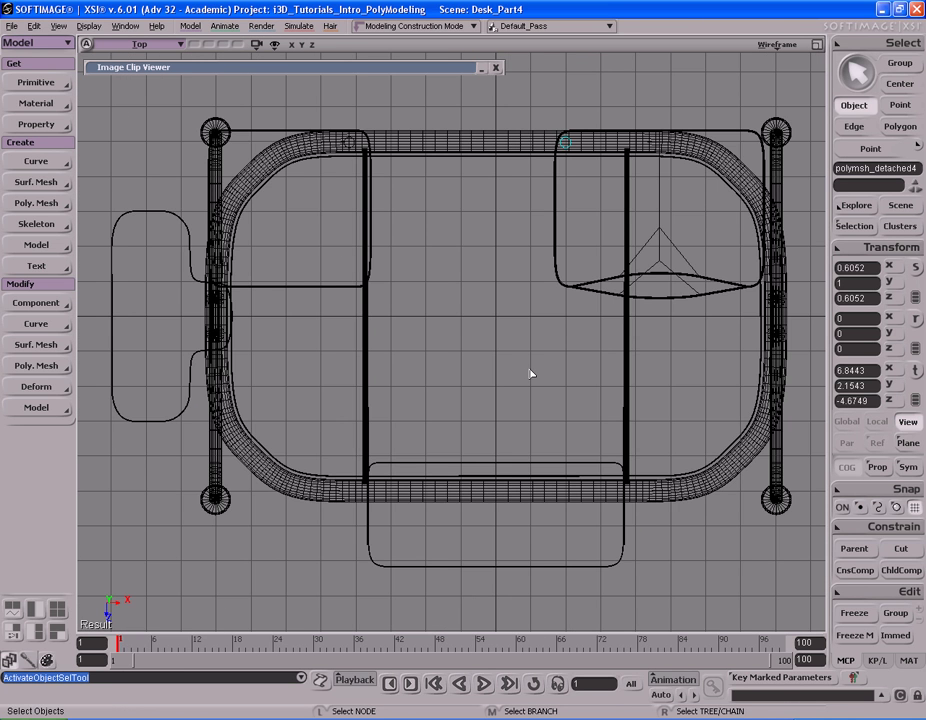
{"action": "key", "text": "s"}
{"action": "left_click_drag", "start_coordinate": [705, 188], "coordinate": [573, 292]}
{"action": "middle_click_drag", "start_coordinate": [573, 292], "coordinate": [506, 312]}
{"action": "left_click_drag", "start_coordinate": [590, 231], "coordinate": [533, 305]}
{"action": "key", "text": "v"}
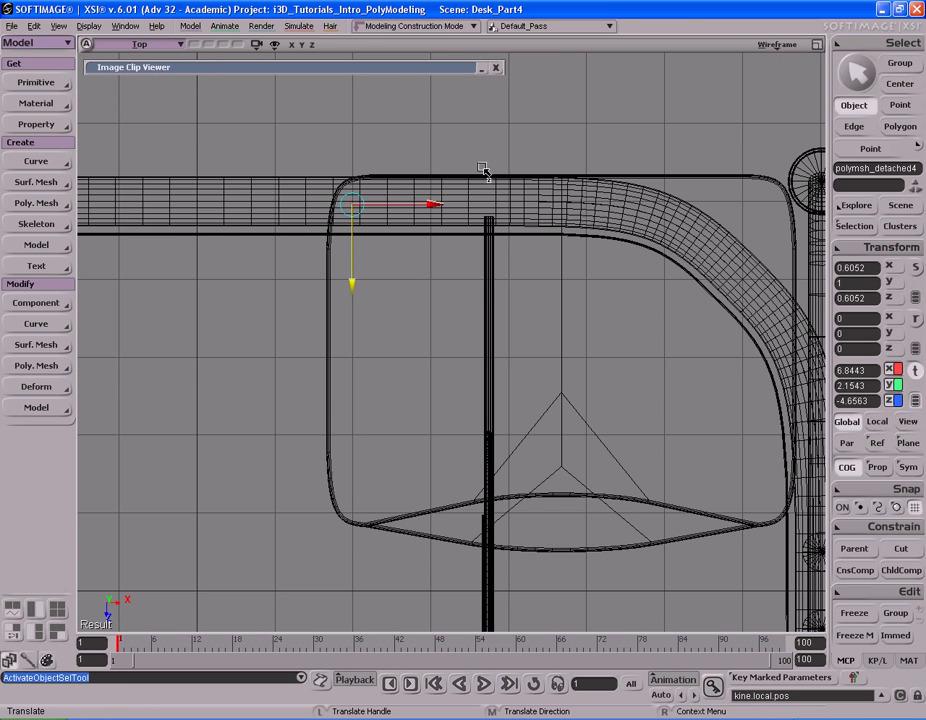
{"action": "scroll", "coordinate": [496, 323], "scroll_direction": "down", "scroll_amount": 4}
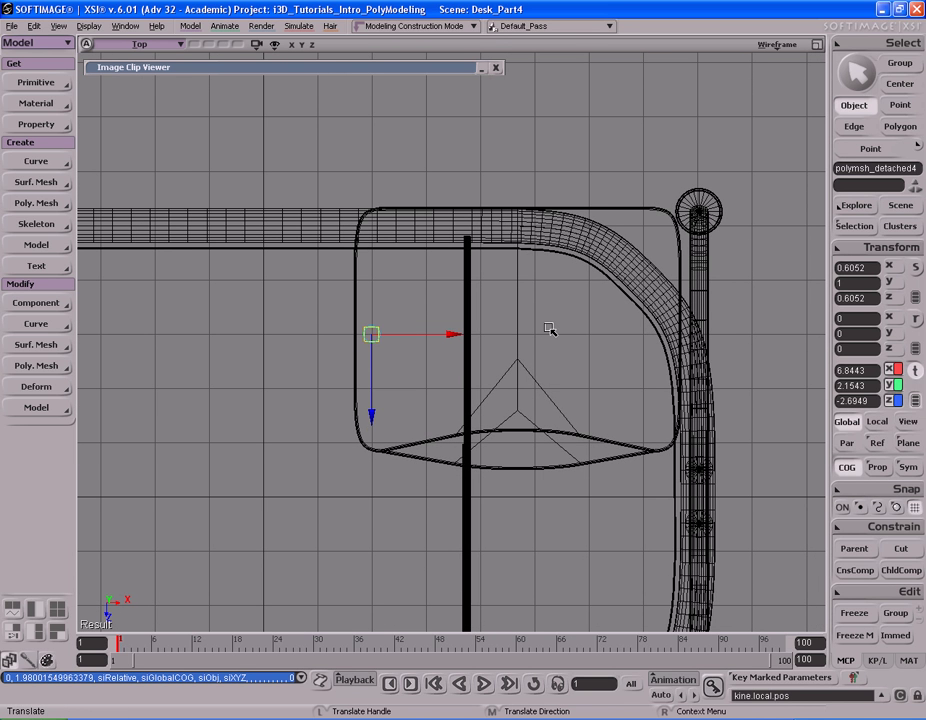
{"action": "key", "text": "s"}
{"action": "left_click_drag", "start_coordinate": [676, 299], "coordinate": [562, 300]}
{"action": "key", "text": "space"}
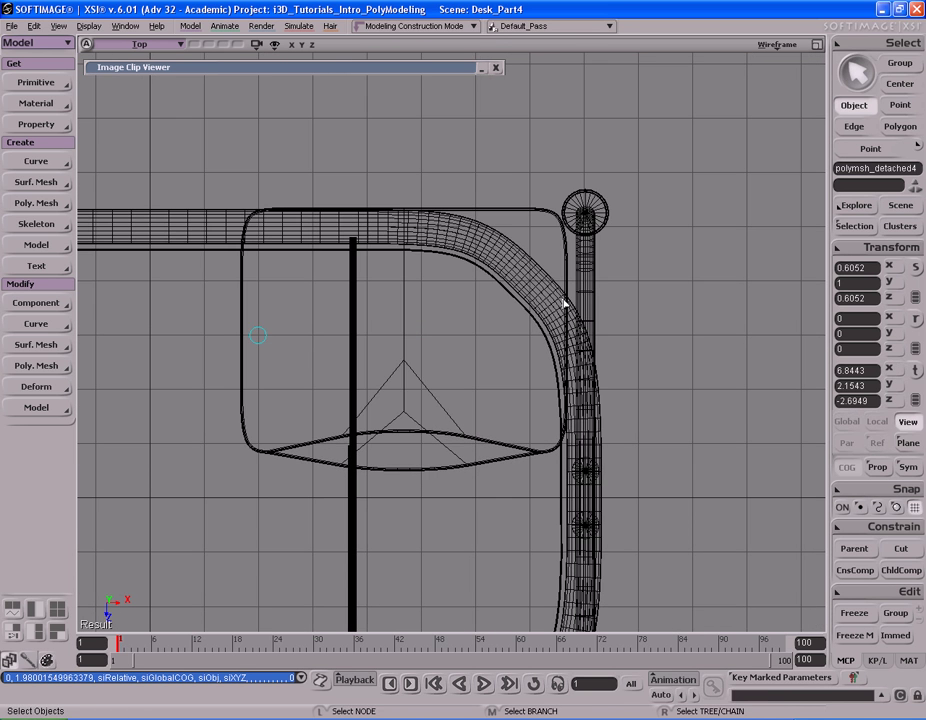
Step: Duplicate the rack post and move the copy along X to about 12.16, at the opposite end of the shelf
{"action": "key", "text": "ctrl+d"}
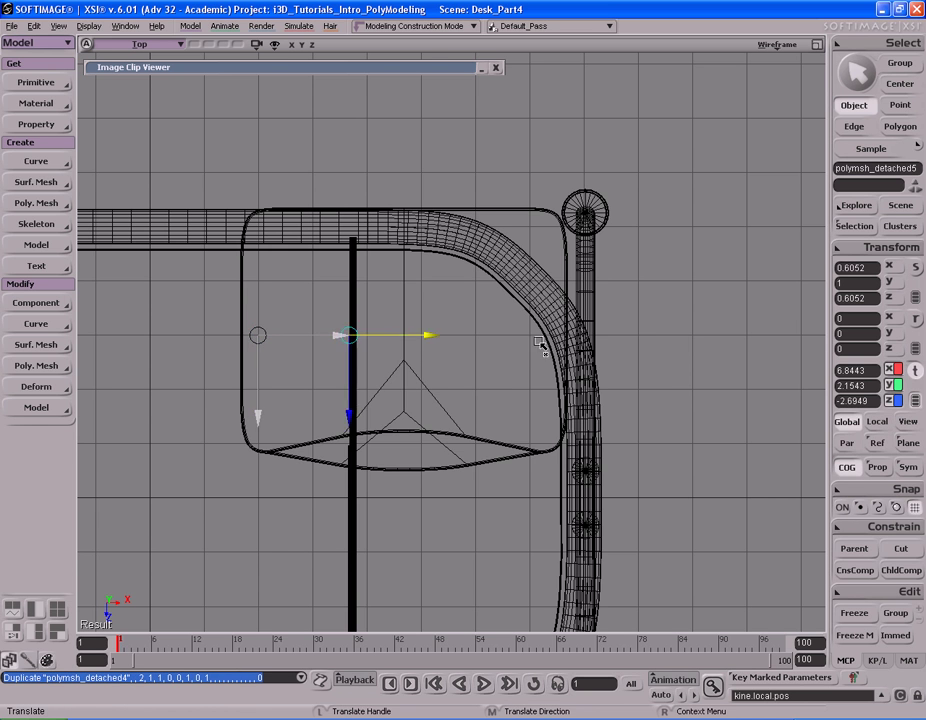
{"action": "key", "text": "s"}
{"action": "middle_click_drag", "start_coordinate": [690, 345], "coordinate": [572, 348]}
{"action": "left_click_drag", "start_coordinate": [447, 341], "coordinate": [496, 342]}
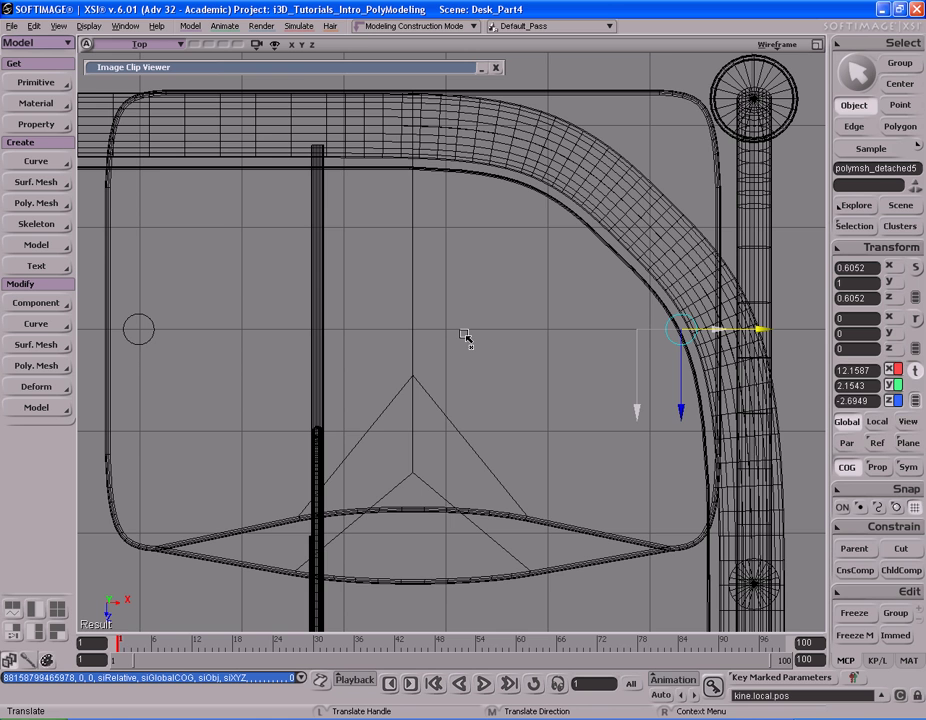
Step: Select the rack's shelves and posts in the camera view, freeze their modeling history and deselect them
{"action": "key", "text": "F12"}
{"action": "key", "text": "F12"}
{"action": "key", "text": "s"}
{"action": "right_click_drag", "start_coordinate": [609, 252], "coordinate": [552, 259]}
{"action": "middle_click_drag", "start_coordinate": [597, 253], "coordinate": [636, 246]}
{"action": "left_click_drag", "start_coordinate": [636, 246], "coordinate": [505, 243]}
{"action": "key", "text": "space"}
{"action": "key", "text": "s"}
{"action": "right_click_drag", "start_coordinate": [430, 244], "coordinate": [482, 234]}
{"action": "key", "text": "space"}
{"action": "left_click_drag", "start_coordinate": [374, 200], "coordinate": [712, 469]}
{"action": "left_click", "coordinate": [848, 634]}
{"action": "left_click", "coordinate": [666, 364]}
Step: Compare the rack's shelves and posts with the reference photo, and close the photo viewer
{"action": "key", "text": "s"}
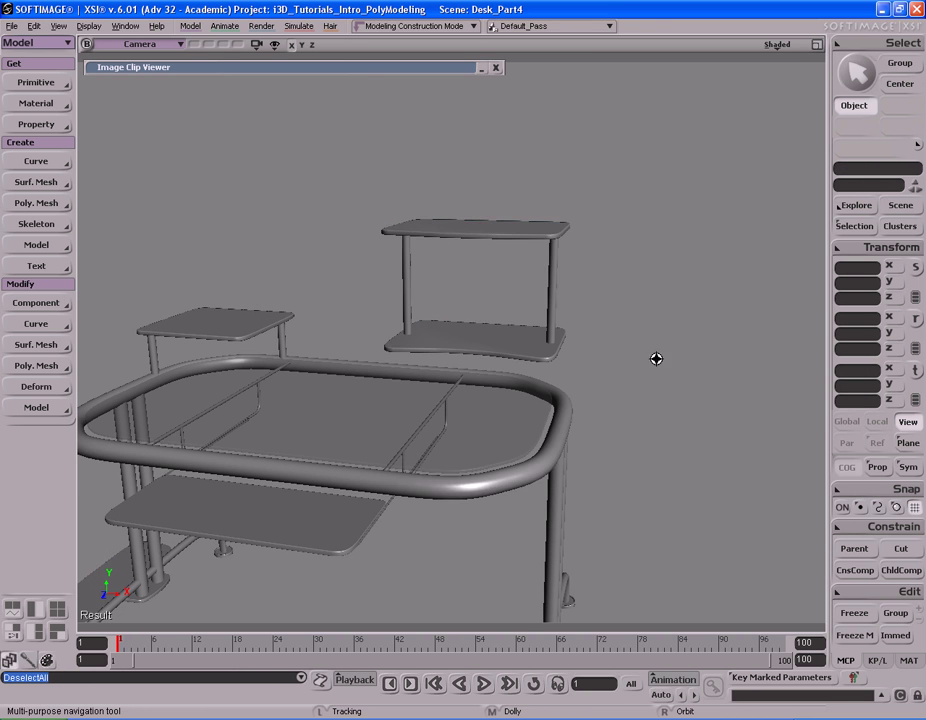
{"action": "right_click_drag", "start_coordinate": [666, 364], "coordinate": [661, 372]}
{"action": "key", "text": "space"}
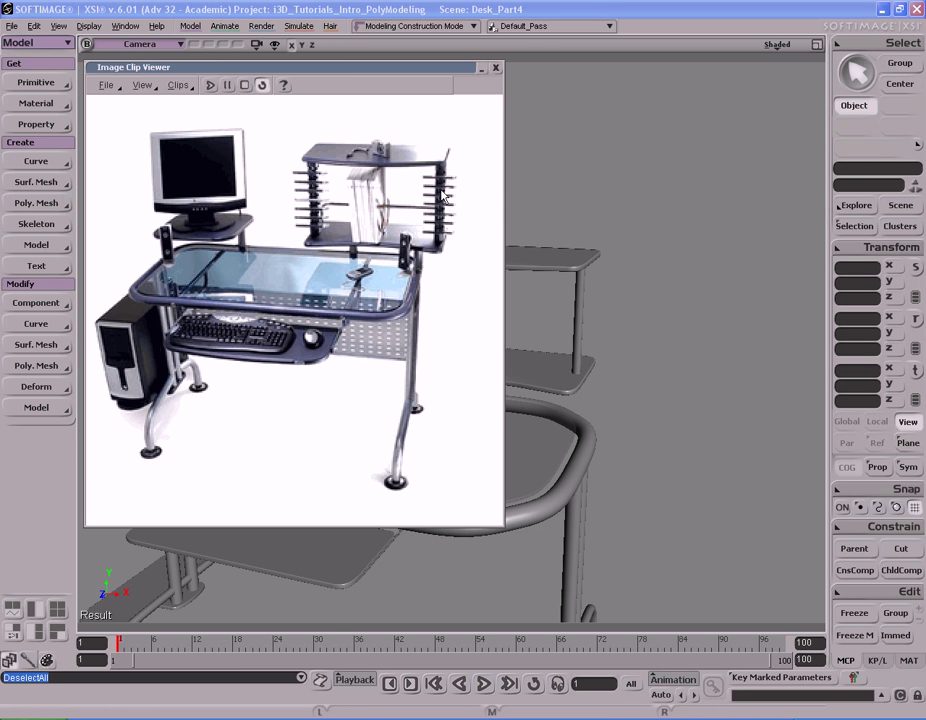
{"action": "key", "text": "s"}
{"action": "mouse_move", "coordinate": [612, 331]}
{"action": "right_mouse_down"}
{"action": "mouse_move", "coordinate": [581, 331]}
{"action": "mouse_move", "coordinate": [647, 327]}
{"action": "mouse_move", "coordinate": [604, 333]}
{"action": "right_mouse_up"}
{"action": "middle_click_drag", "start_coordinate": [604, 333], "coordinate": [632, 353]}
{"action": "left_click_drag", "start_coordinate": [651, 367], "coordinate": [638, 356]}
{"action": "key", "text": "space"}
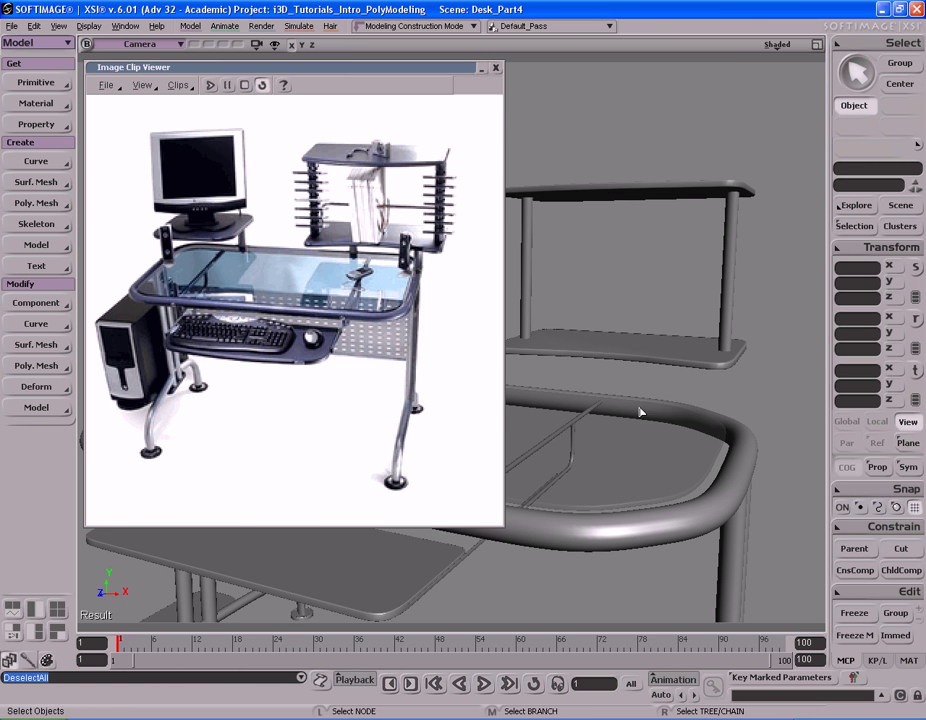
{"action": "key", "text": "s"}
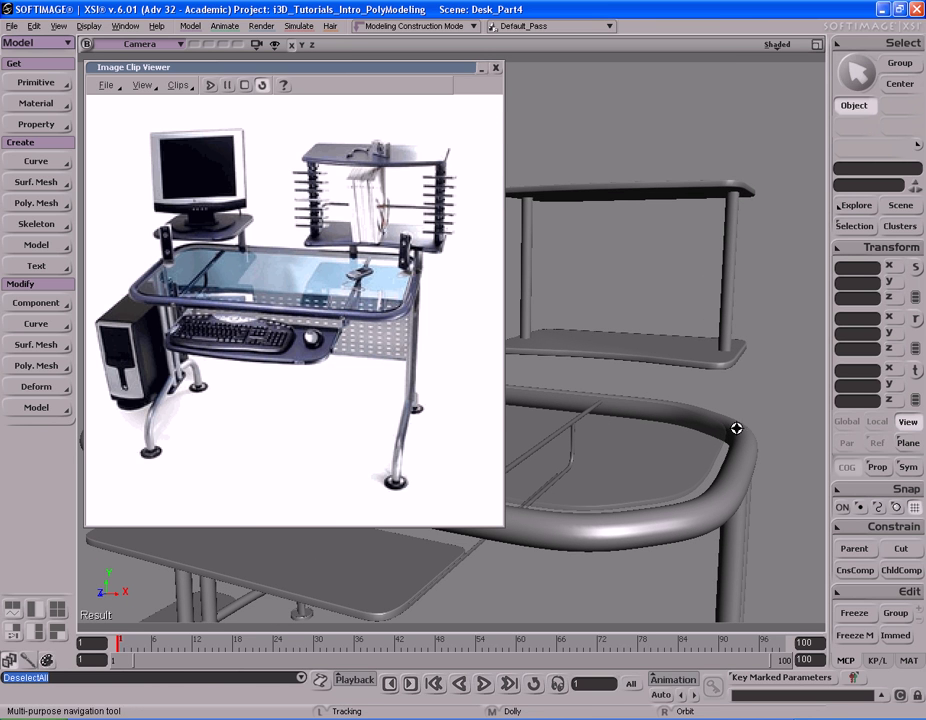
{"action": "middle_click_drag", "start_coordinate": [746, 432], "coordinate": [746, 438]}
{"action": "left_click", "coordinate": [494, 69]}
Step: Select both rack shelves and both posts and shift them together along X in the top view, toward the desk's outer leg
{"action": "key", "text": "s"}
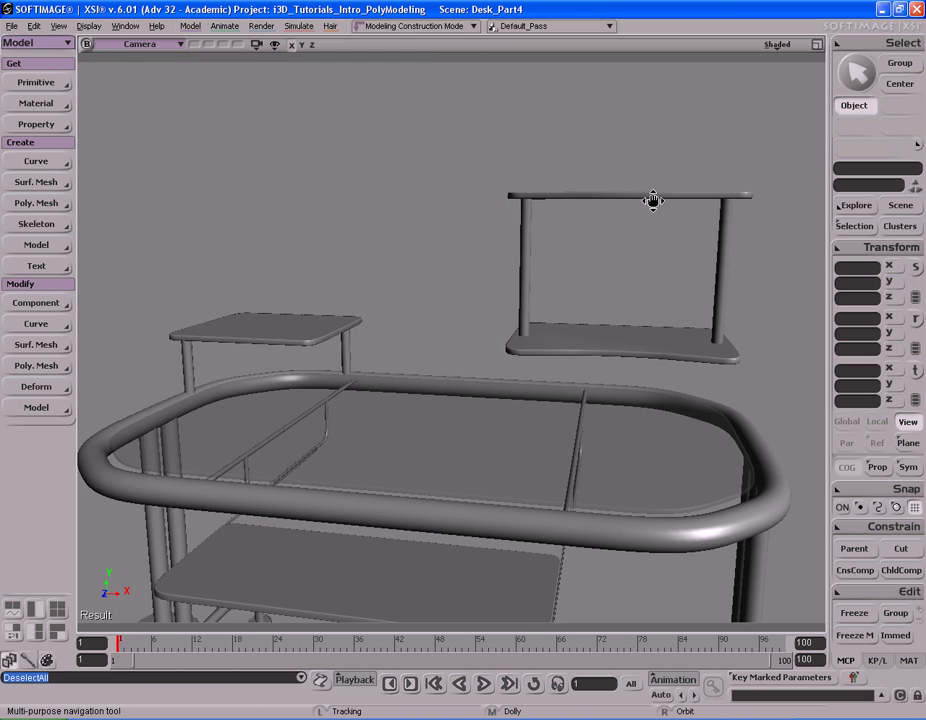
{"action": "left_click_drag", "start_coordinate": [653, 200], "coordinate": [585, 198]}
{"action": "right_click_drag", "start_coordinate": [585, 198], "coordinate": [589, 184]}
{"action": "left_click_drag", "start_coordinate": [342, 165], "coordinate": [377, 193]}
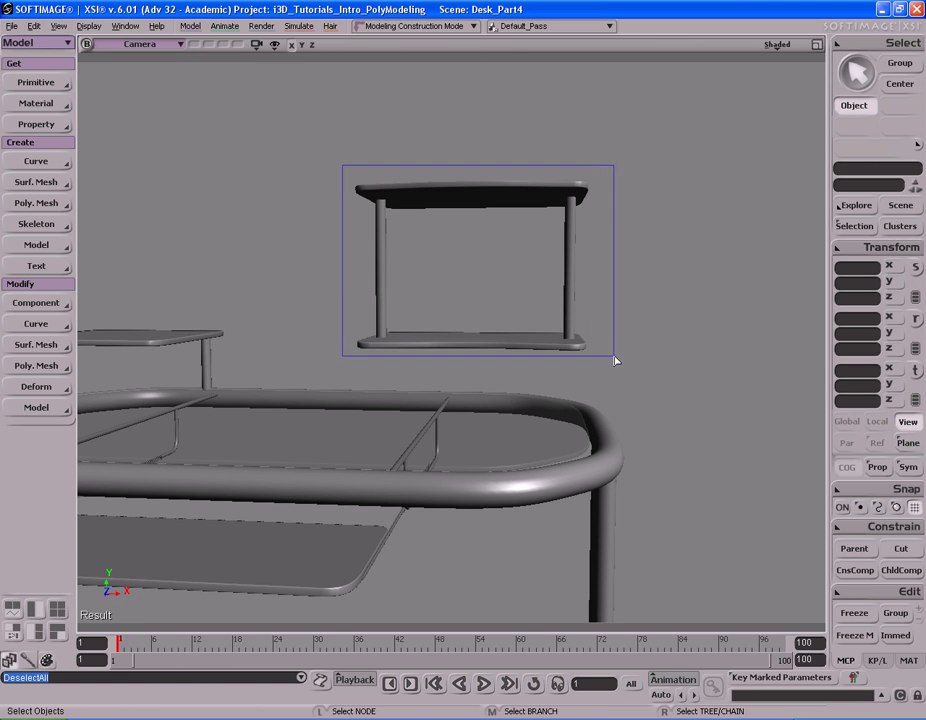
{"action": "left_click_drag", "start_coordinate": [614, 357], "coordinate": [614, 358]}
{"action": "key", "text": "F12"}
{"action": "key", "text": "F12"}
{"action": "key", "text": "s"}
{"action": "middle_click_drag", "start_coordinate": [405, 313], "coordinate": [467, 308]}
{"action": "left_click_drag", "start_coordinate": [467, 308], "coordinate": [461, 312]}
{"action": "middle_click_drag", "start_coordinate": [539, 312], "coordinate": [440, 318]}
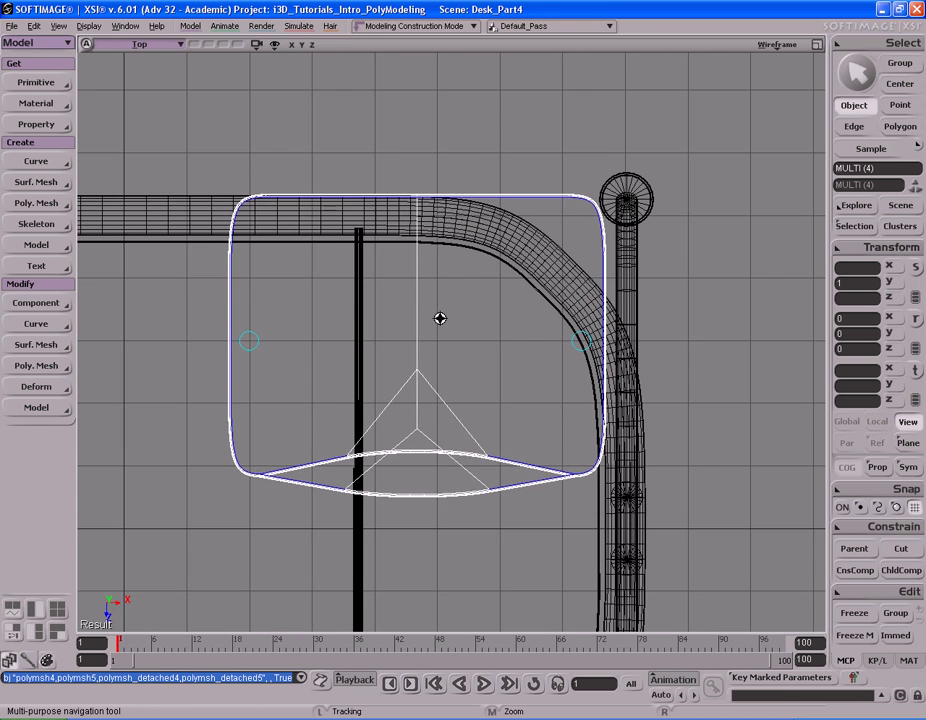
{"action": "key", "text": "v"}
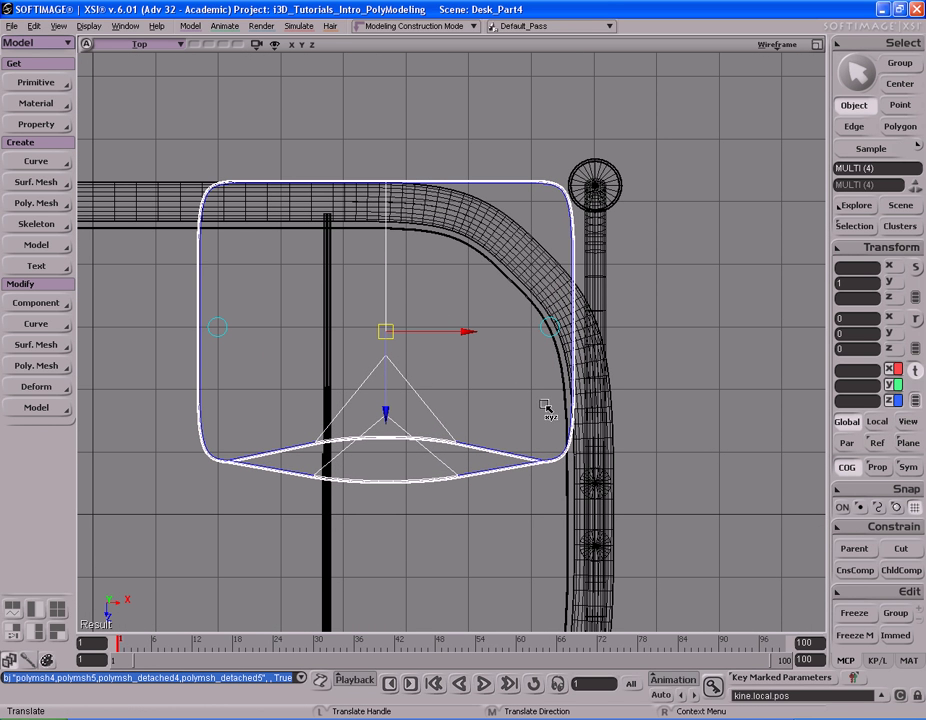
{"action": "left_click_drag", "start_coordinate": [455, 397], "coordinate": [490, 399]}
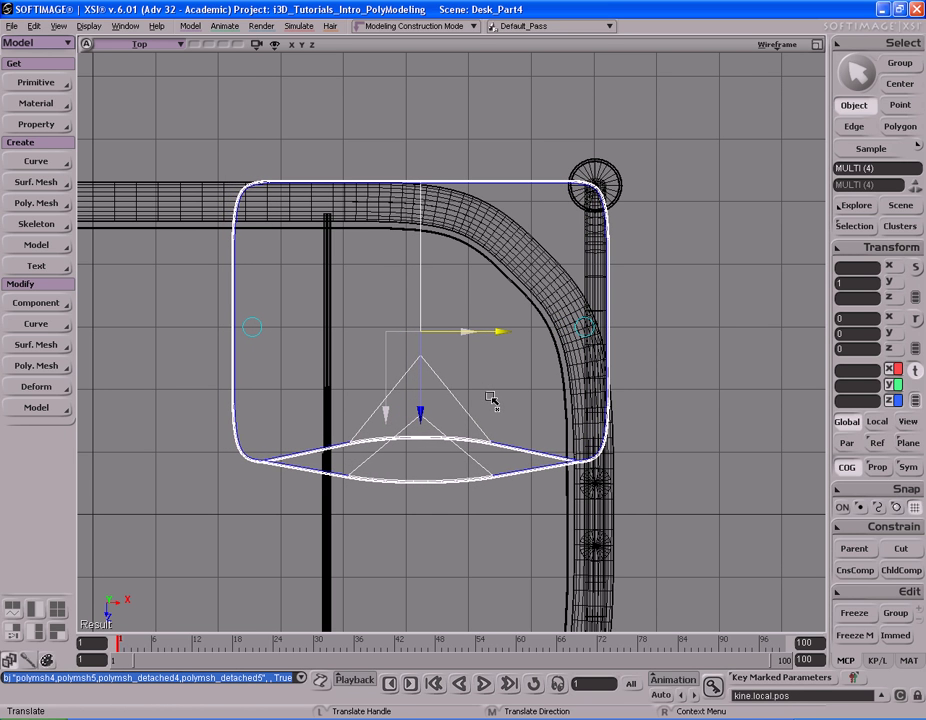
Step: Examine the repositioned rack and its posts against the desk frame from several angles
{"action": "key", "text": "s"}
{"action": "middle_click_drag", "start_coordinate": [368, 385], "coordinate": [446, 366]}
{"action": "left_click_drag", "start_coordinate": [446, 366], "coordinate": [461, 373]}
{"action": "key", "text": "F12"}
{"action": "key", "text": "F12"}
{"action": "key", "text": "s"}
{"action": "right_click_drag", "start_coordinate": [612, 300], "coordinate": [554, 317]}
{"action": "middle_click_drag", "start_coordinate": [636, 319], "coordinate": [552, 331]}
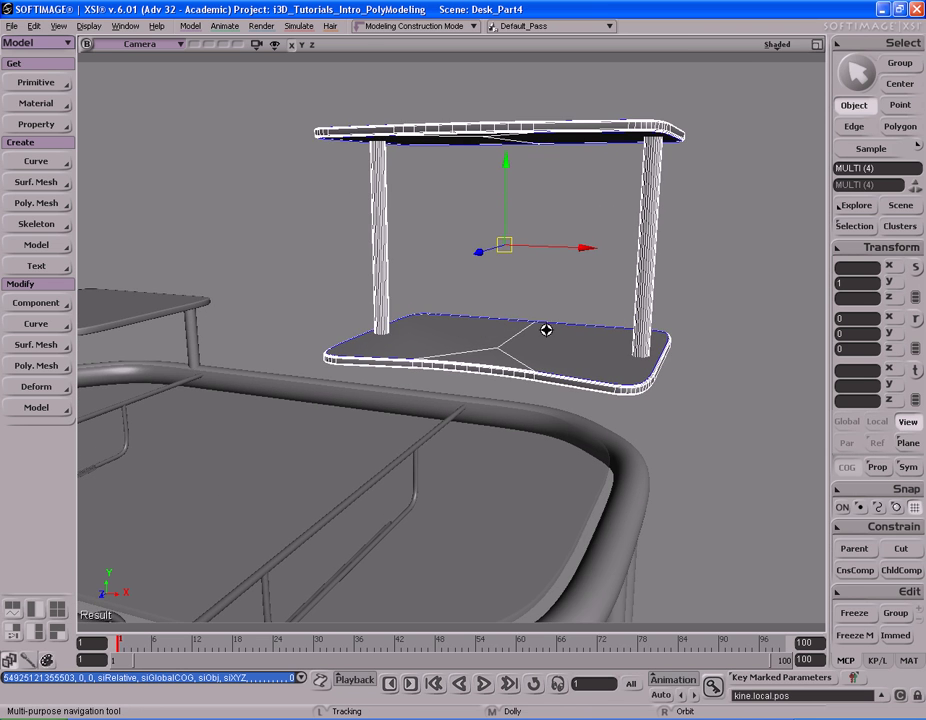
{"action": "left_click_drag", "start_coordinate": [552, 331], "coordinate": [483, 301]}
{"action": "key", "text": "space"}
{"action": "left_click", "coordinate": [549, 232]}
{"action": "key", "text": "s"}
{"action": "right_click_drag", "start_coordinate": [547, 264], "coordinate": [494, 308]}
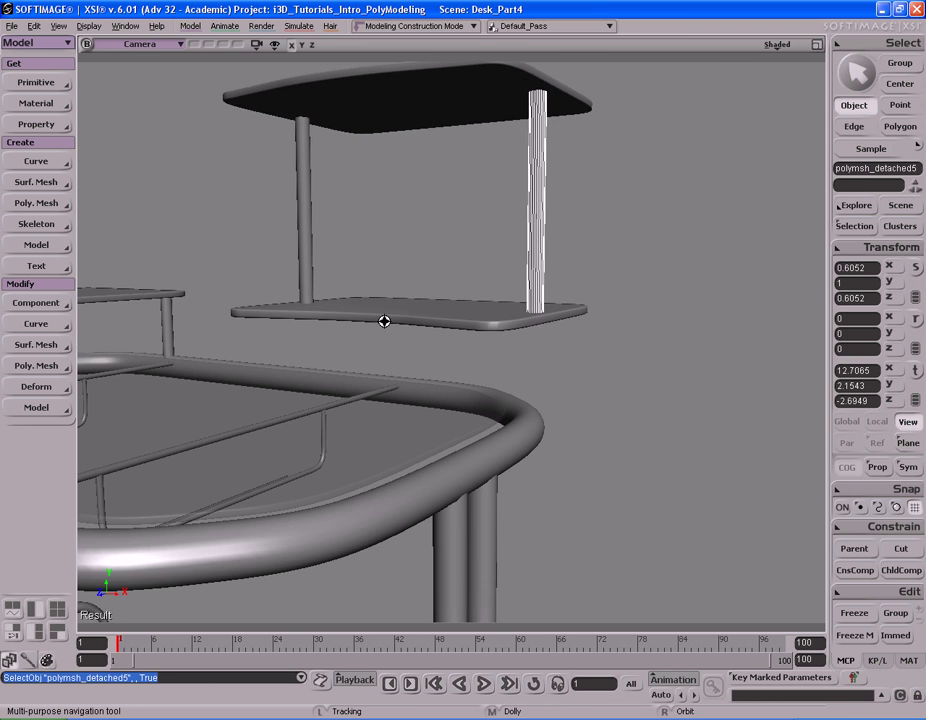
{"action": "left_click_drag", "start_coordinate": [494, 308], "coordinate": [297, 328]}
{"action": "left_click", "coordinate": [283, 321]}
{"action": "key", "text": "s"}
{"action": "right_click_drag", "start_coordinate": [440, 337], "coordinate": [430, 315]}
Step: Duplicate the monitor shelf's front support post and move the copy along X to about 12.93, beneath the lower rack shelf's outer end
{"action": "left_click", "coordinate": [169, 315]}
{"action": "key", "text": "s"}
{"action": "middle_click_drag", "start_coordinate": [335, 304], "coordinate": [469, 304]}
{"action": "left_click_drag", "start_coordinate": [565, 320], "coordinate": [466, 298]}
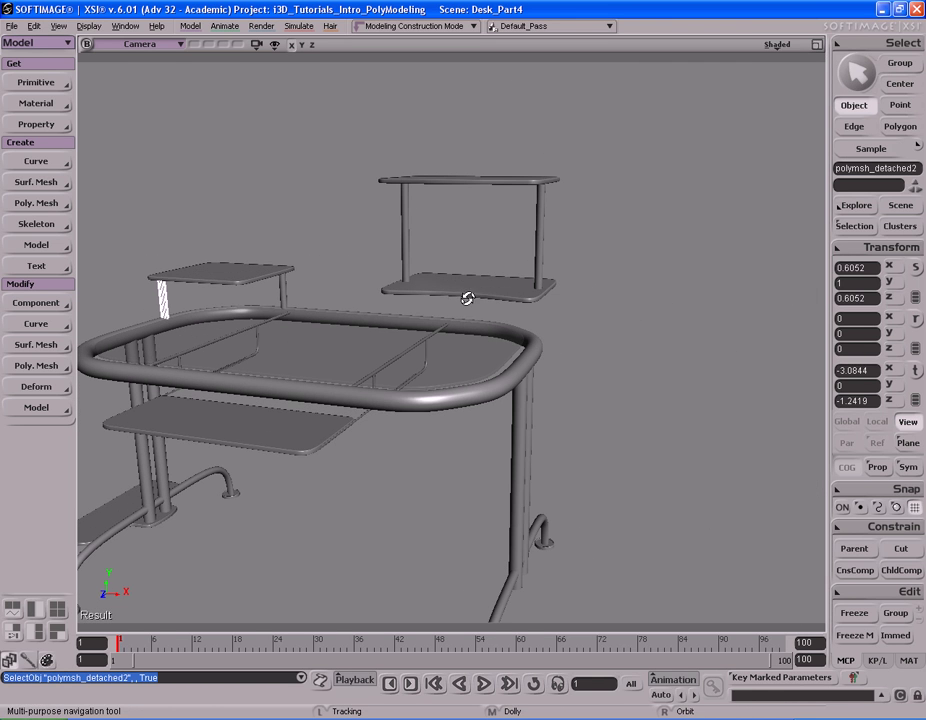
{"action": "key", "text": "ctrl+d"}
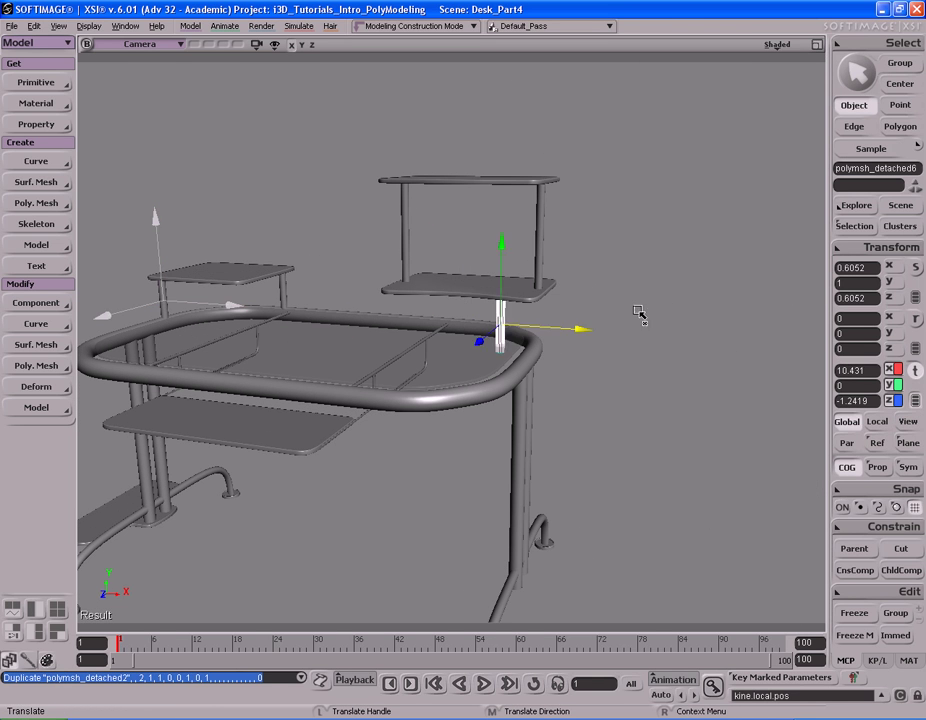
{"action": "middle_click_drag", "start_coordinate": [673, 315], "coordinate": [671, 314]}
{"action": "key", "text": "f"}
{"action": "key", "text": "s"}
{"action": "right_click_drag", "start_coordinate": [550, 318], "coordinate": [566, 308]}
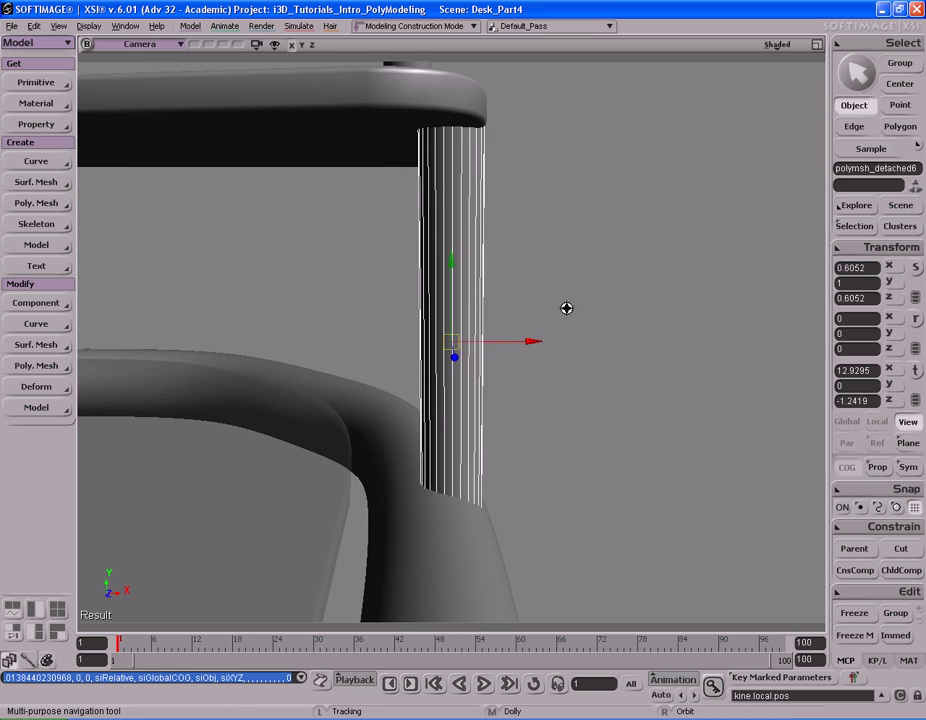
{"action": "middle_click_drag", "start_coordinate": [686, 284], "coordinate": [661, 283]}
{"action": "key", "text": "s"}
{"action": "right_click_drag", "start_coordinate": [661, 283], "coordinate": [453, 283]}
Step: Duplicate the monitor shelf's rear support post and place the copy under the lower rack shelf at about X 7.81
{"action": "key", "text": "space"}
{"action": "left_click", "coordinate": [517, 324]}
{"action": "key", "text": "s"}
{"action": "key", "text": "space"}
{"action": "left_click", "coordinate": [340, 288]}
{"action": "key", "text": "s"}
{"action": "key", "text": "space"}
{"action": "key", "text": "ctrl+d"}
{"action": "key", "text": "v"}
{"action": "middle_click_drag", "start_coordinate": [410, 278], "coordinate": [607, 286]}
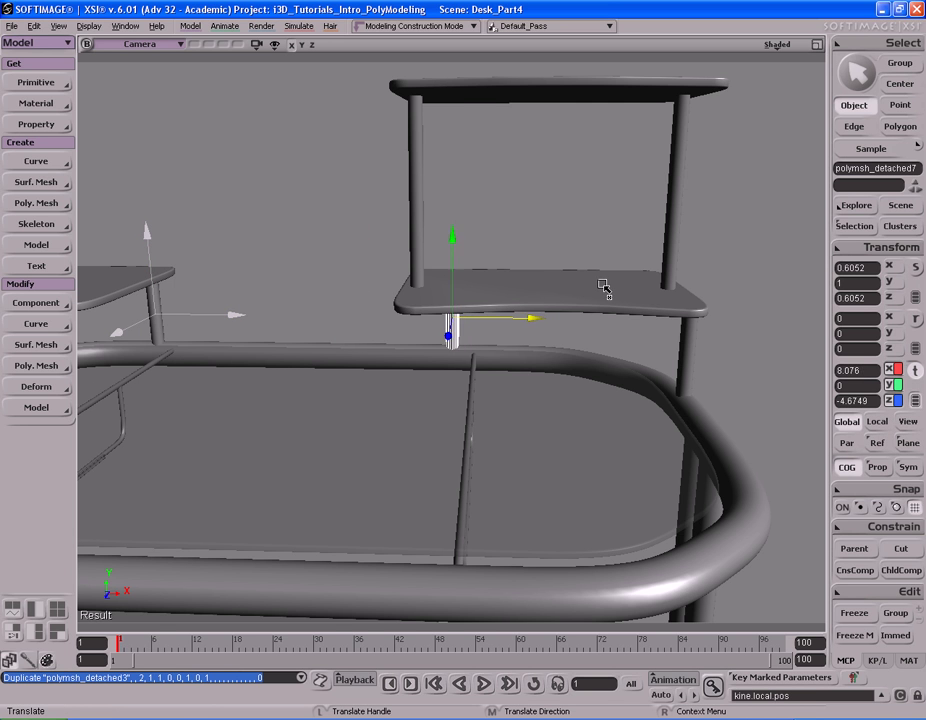
{"action": "left_click_drag", "start_coordinate": [570, 284], "coordinate": [571, 285]}
{"action": "key", "text": "f"}
{"action": "key", "text": "s"}
{"action": "right_click_drag", "start_coordinate": [397, 279], "coordinate": [578, 289]}
{"action": "left_click_drag", "start_coordinate": [578, 289], "coordinate": [617, 275]}
{"action": "key", "text": "s"}
{"action": "right_click_drag", "start_coordinate": [603, 277], "coordinate": [573, 213]}
{"action": "key", "text": "v"}
{"action": "key", "text": "s"}
Step: Return to object selection, view the whole desk, and reopen the reference photo enlarged to fill the image viewer
{"action": "middle_click_drag", "start_coordinate": [573, 213], "coordinate": [643, 207]}
{"action": "right_click_drag", "start_coordinate": [643, 207], "coordinate": [632, 225]}
{"action": "key", "text": "space"}
{"action": "key", "text": "s"}
{"action": "middle_click_drag", "start_coordinate": [632, 223], "coordinate": [599, 217]}
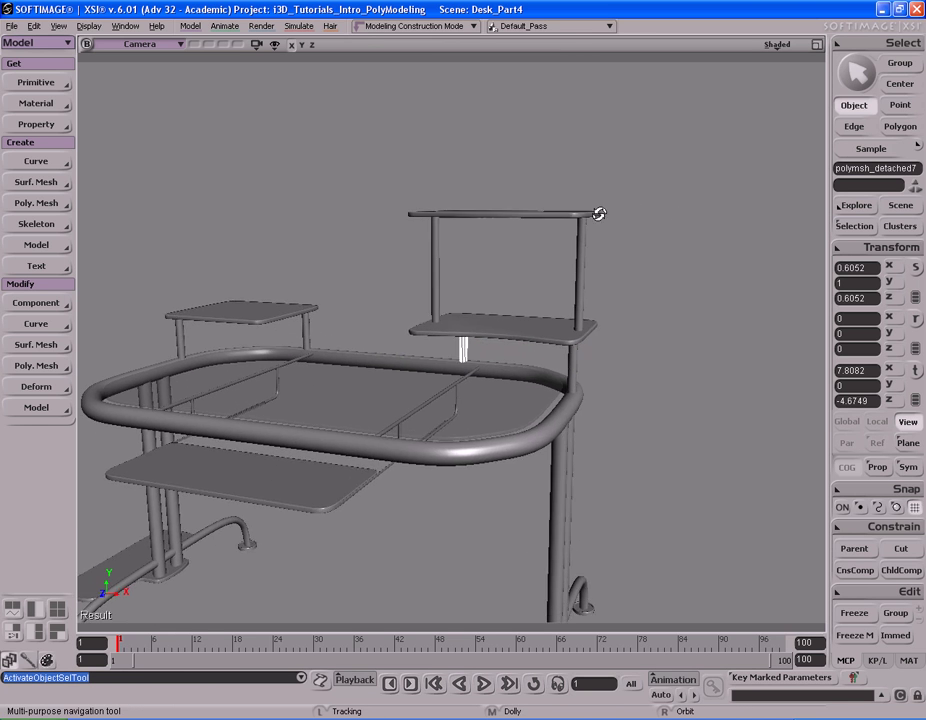
{"action": "right_click_drag", "start_coordinate": [599, 217], "coordinate": [482, 246]}
{"action": "middle_click_drag", "start_coordinate": [482, 246], "coordinate": [636, 225]}
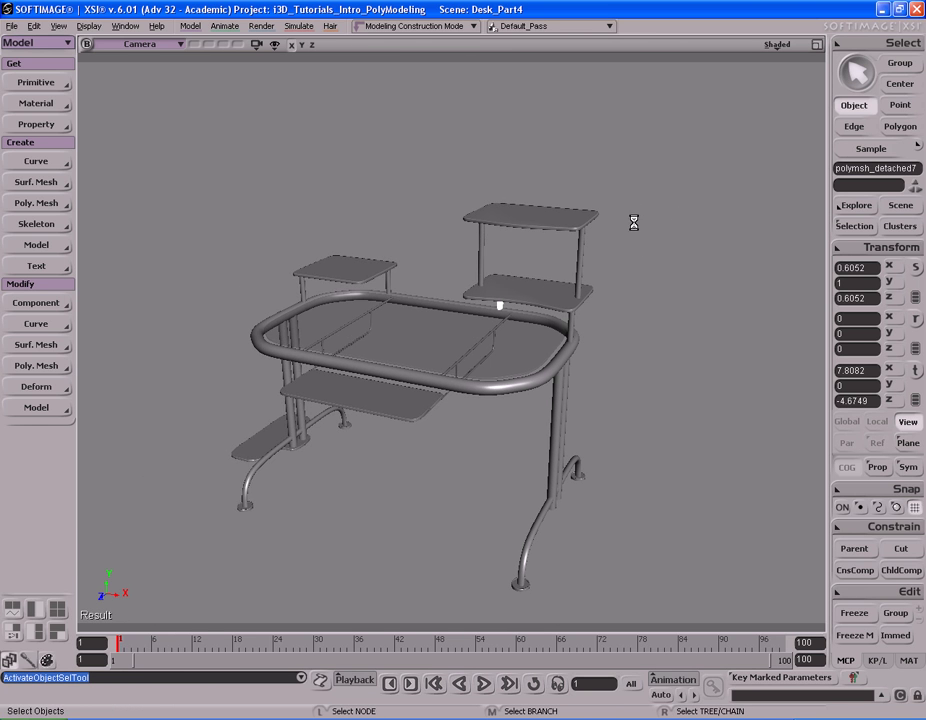
{"action": "key", "text": "alt+6"}
{"action": "left_click", "coordinate": [182, 86]}
{"action": "left_click", "coordinate": [192, 102]}
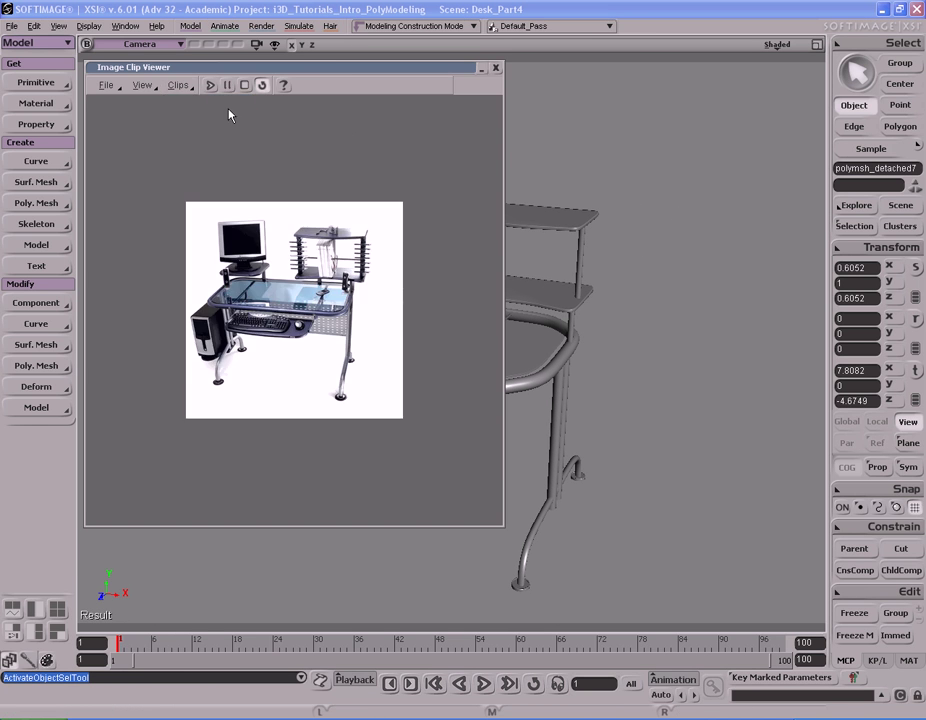
{"action": "right_click", "coordinate": [291, 188]}
{"action": "left_click", "coordinate": [356, 280]}
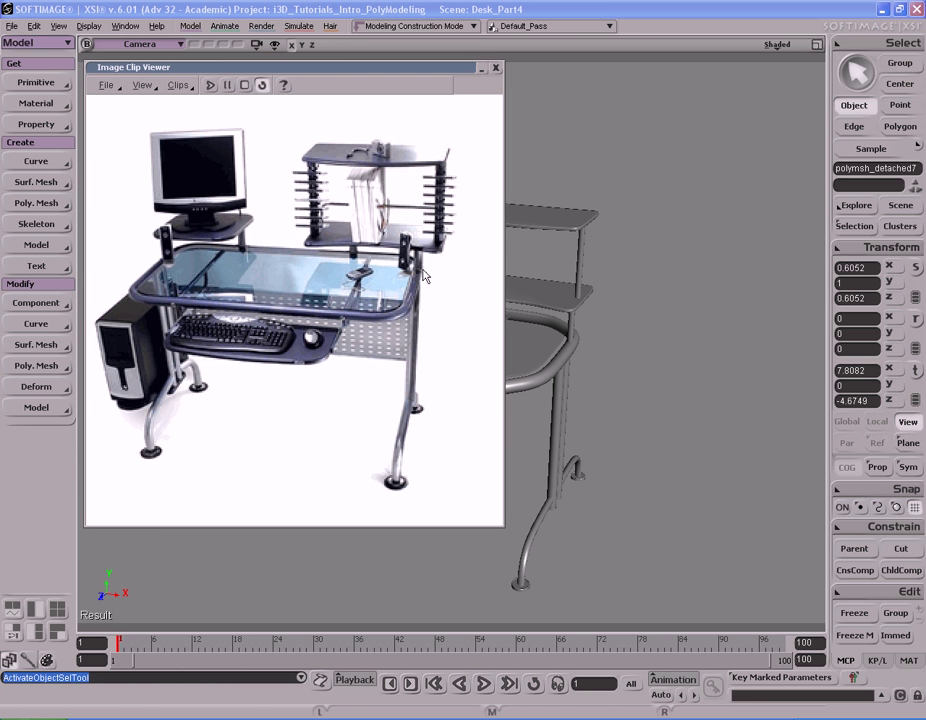
Step: Deselect everything and compare the whole desk model with the reference photo from a matching angle
{"action": "key", "text": "s"}
{"action": "right_click_drag", "start_coordinate": [624, 356], "coordinate": [672, 333]}
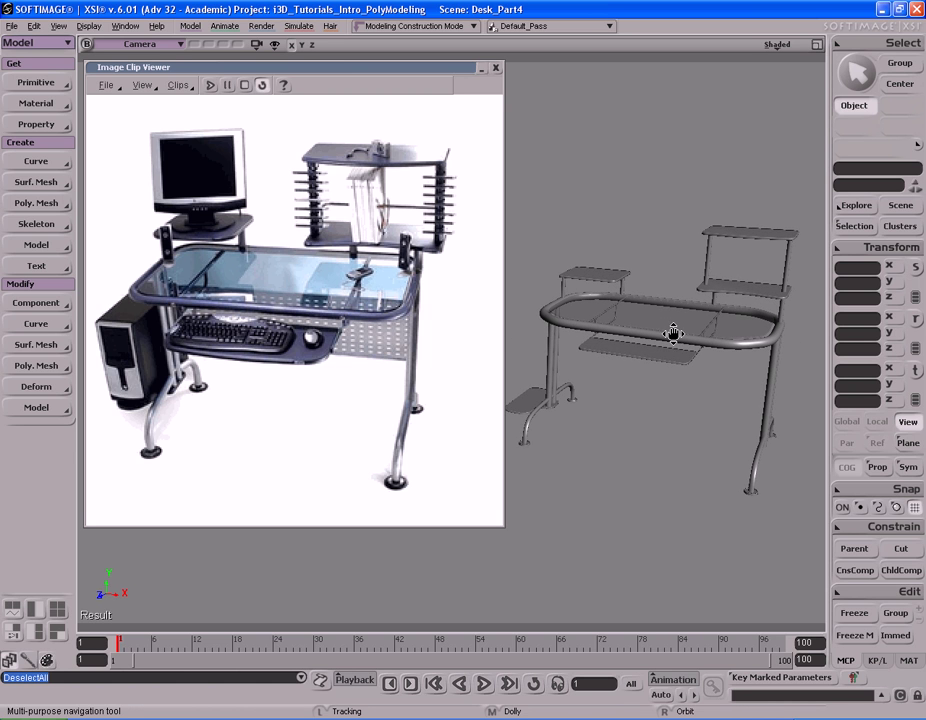
{"action": "key", "text": "space"}
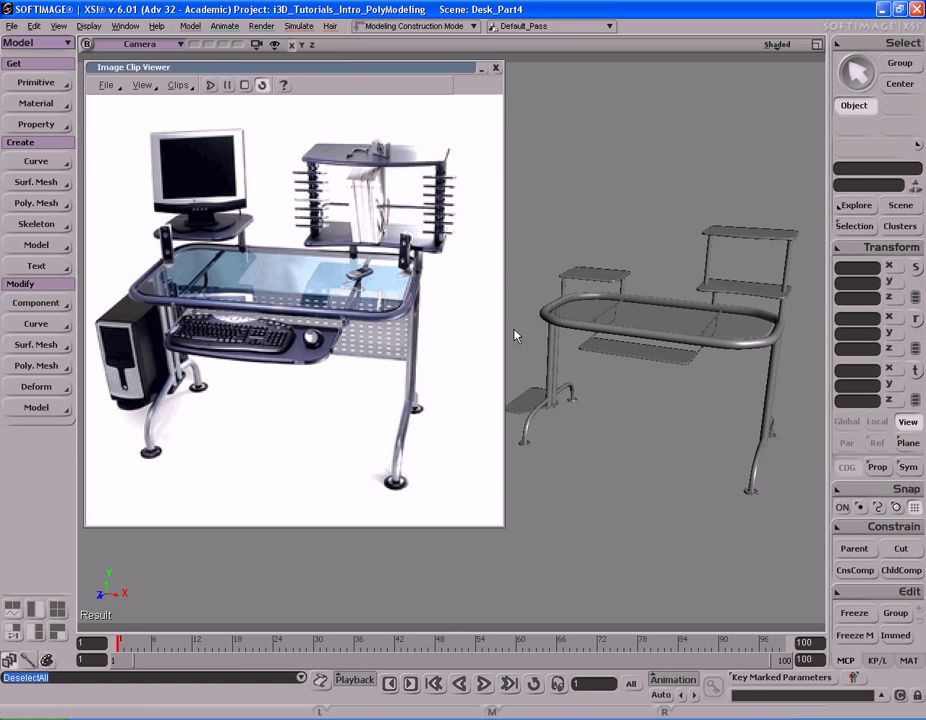
{"action": "key", "text": "s"}
{"action": "middle_click_drag", "start_coordinate": [639, 345], "coordinate": [617, 337]}
{"action": "left_click_drag", "start_coordinate": [617, 337], "coordinate": [601, 333]}
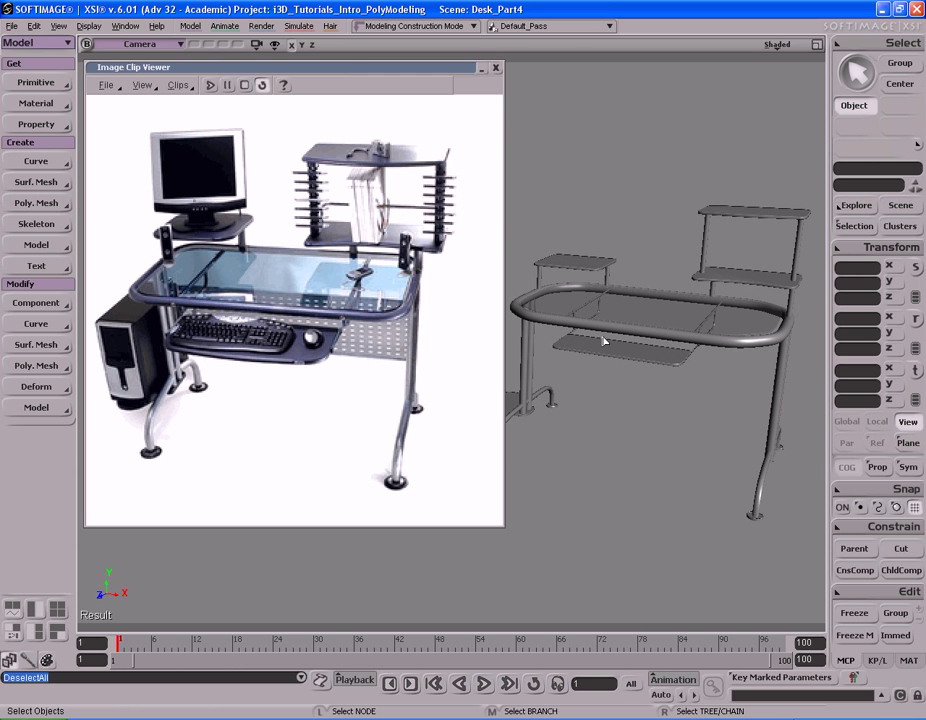
Step: Examine the desk's frame, shelves and legs from low, high and side angles against the reference photo for remaining parts
{"action": "key", "text": "s"}
{"action": "right_click_drag", "start_coordinate": [606, 341], "coordinate": [539, 334]}
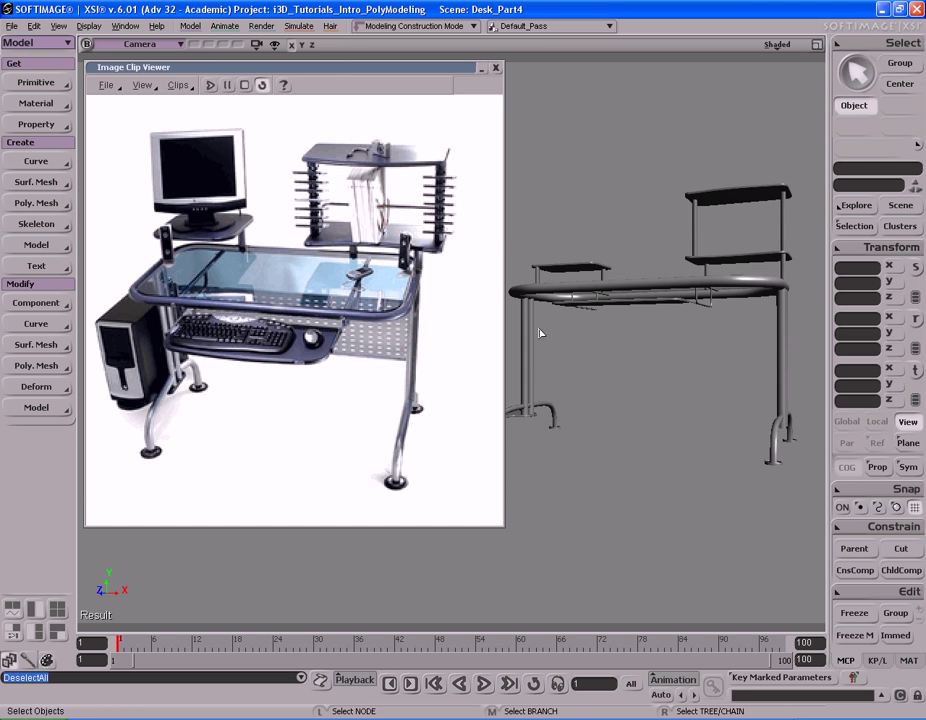
{"action": "key", "text": "s"}
{"action": "right_click_drag", "start_coordinate": [672, 279], "coordinate": [668, 290]}
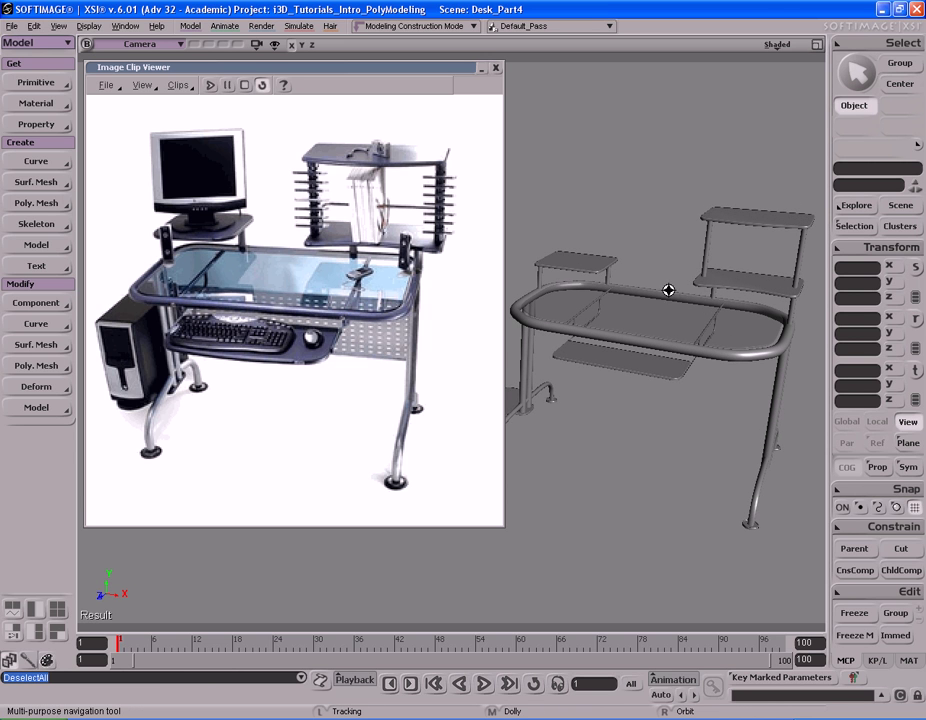
{"action": "left_click_drag", "start_coordinate": [668, 289], "coordinate": [672, 295]}
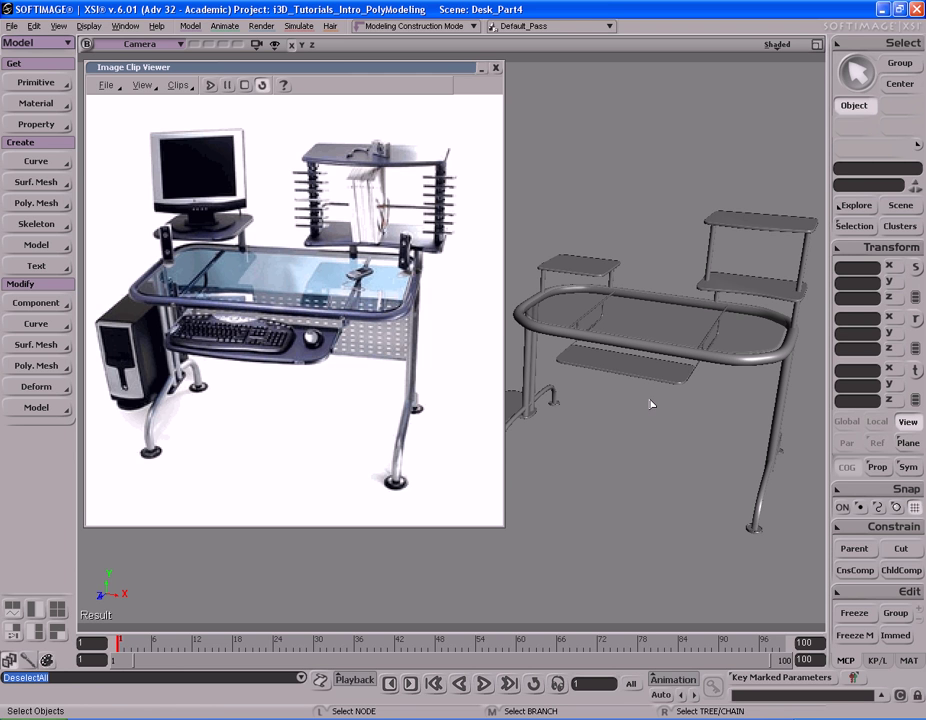
{"action": "key", "text": "s"}
{"action": "mouse_move", "coordinate": [649, 397]}
{"action": "right_mouse_down"}
{"action": "mouse_move", "coordinate": [606, 382]}
{"action": "mouse_move", "coordinate": [635, 390]}
{"action": "right_mouse_up"}
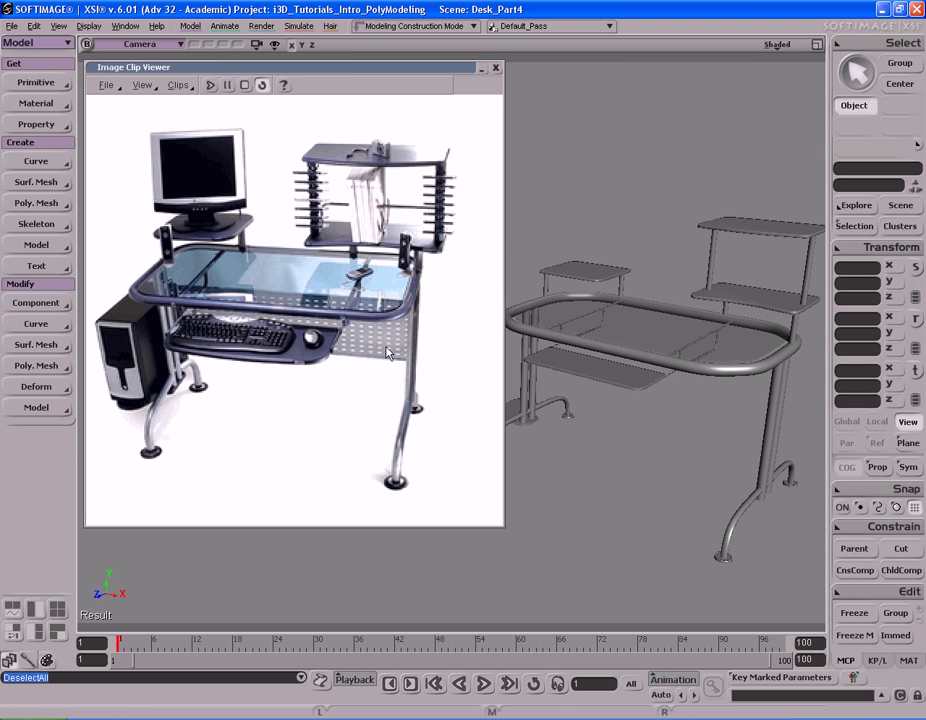
{"action": "key", "text": "s"}
{"action": "right_click_drag", "start_coordinate": [571, 348], "coordinate": [643, 344]}
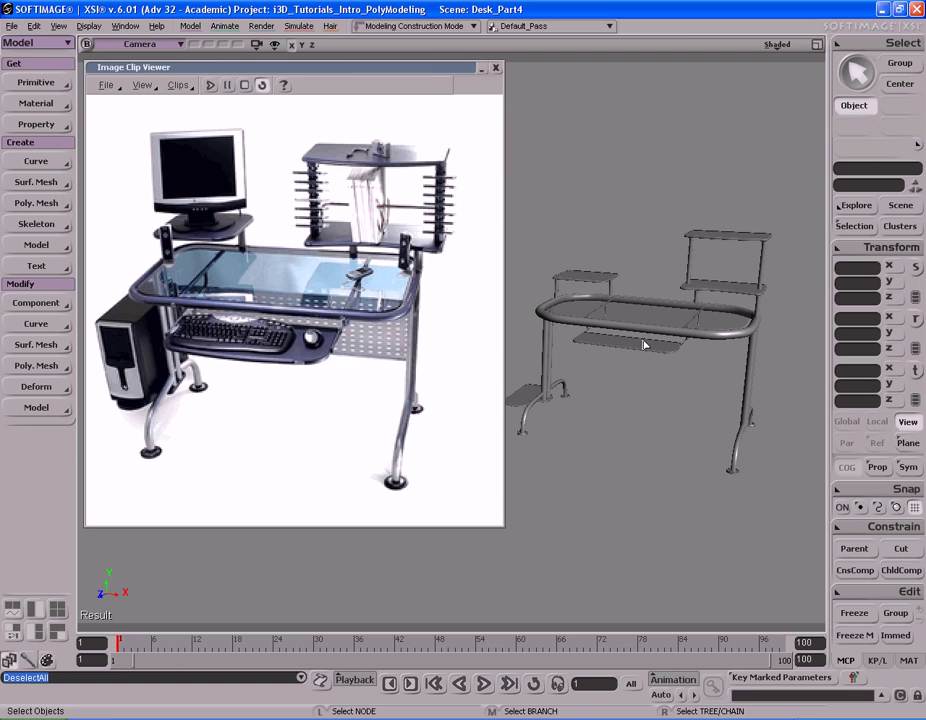
Step: Collapse the reference photo viewer to its title bar and save the Desk_Part4 scene
{"action": "double_click", "coordinate": [427, 68]}
{"action": "key", "text": "a"}
{"action": "right_click_drag", "start_coordinate": [607, 255], "coordinate": [699, 275]}
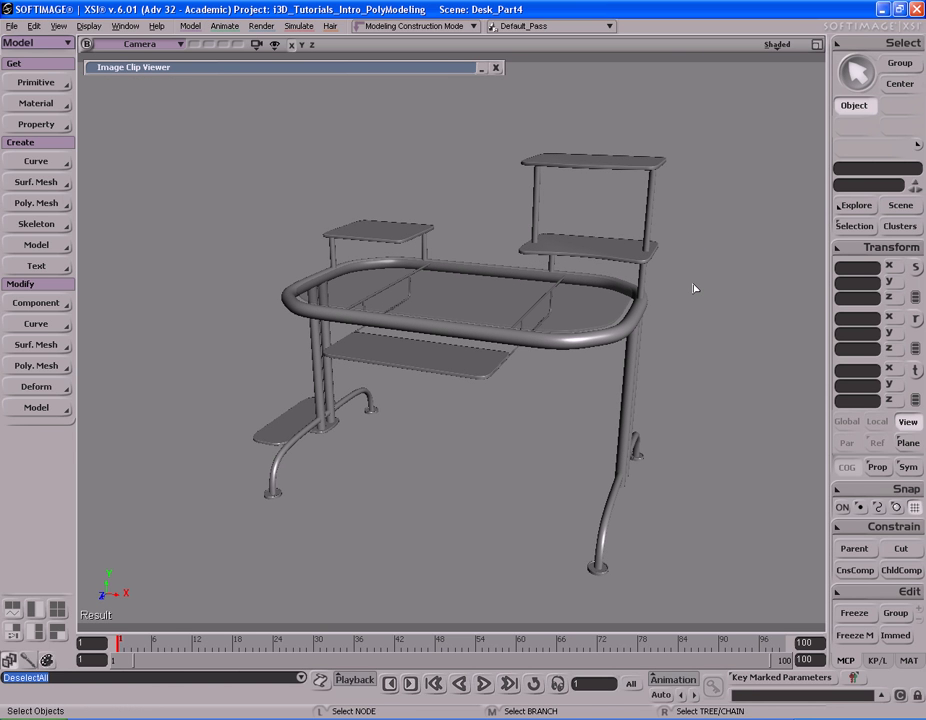
{"action": "key", "text": "ctrl+s"}
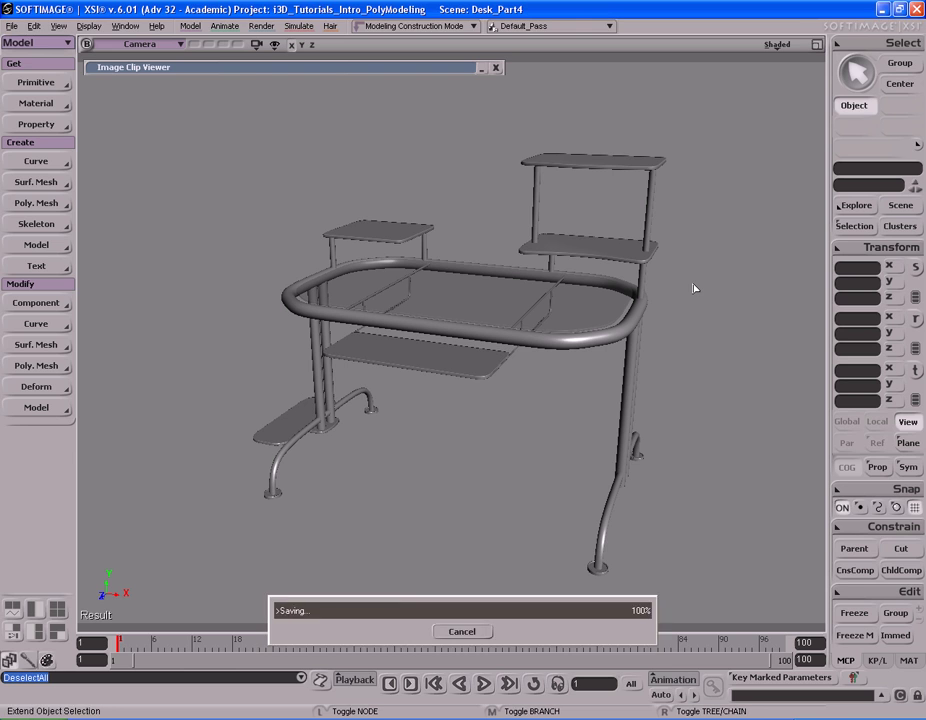